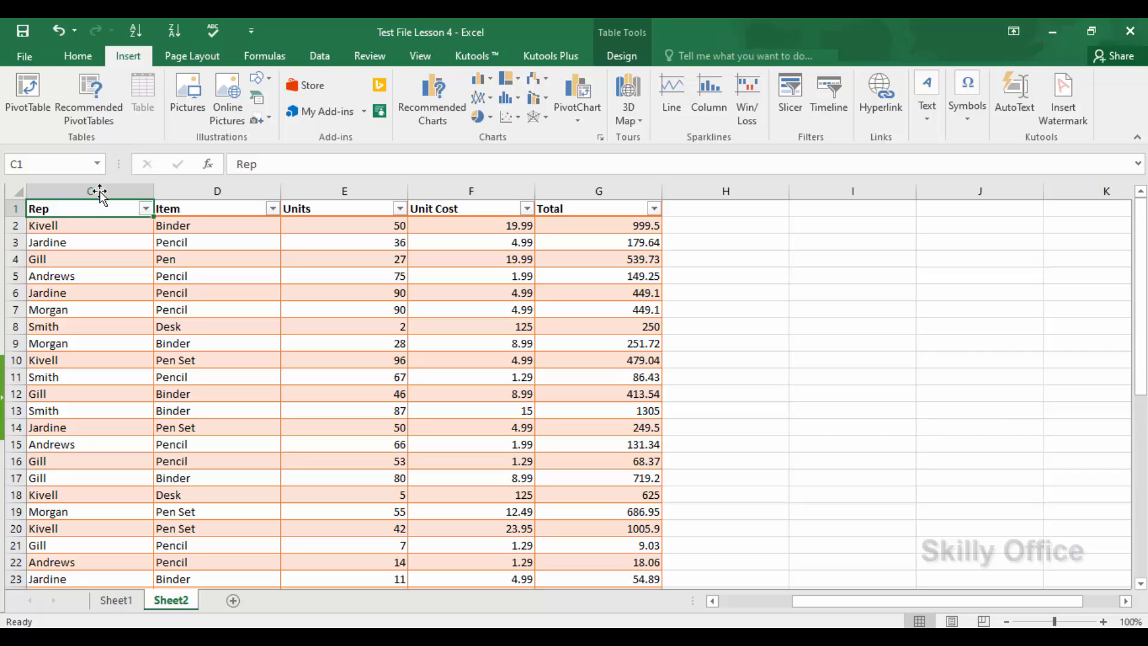
{"action": "left_click", "coordinate": [70, 58]}
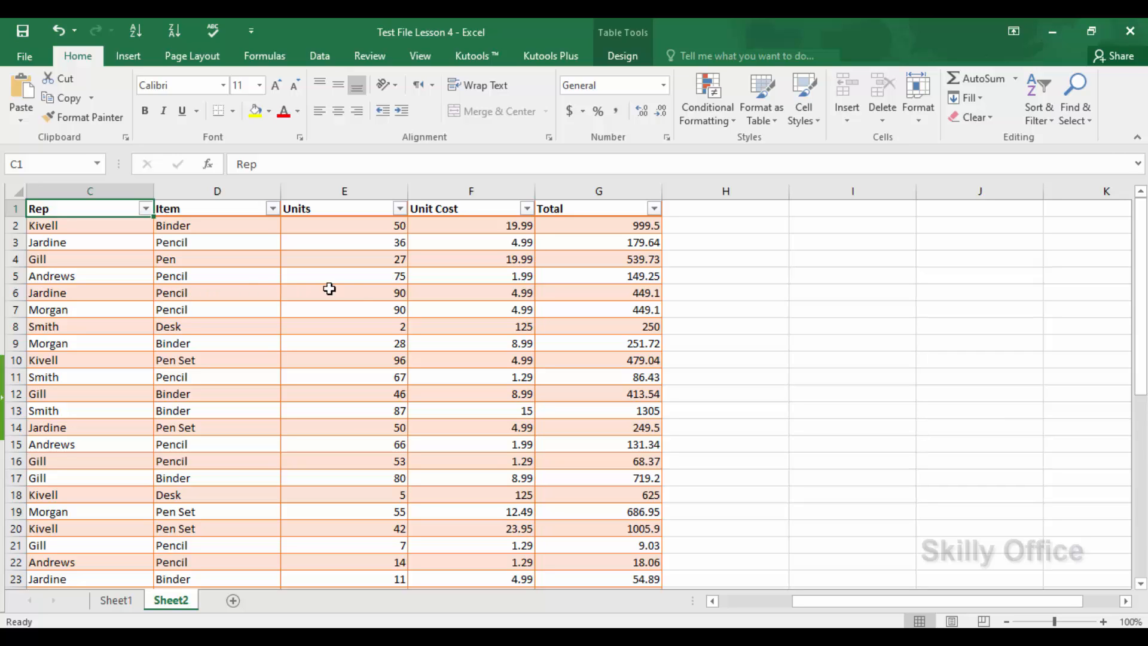
{"action": "left_click", "coordinate": [357, 296]}
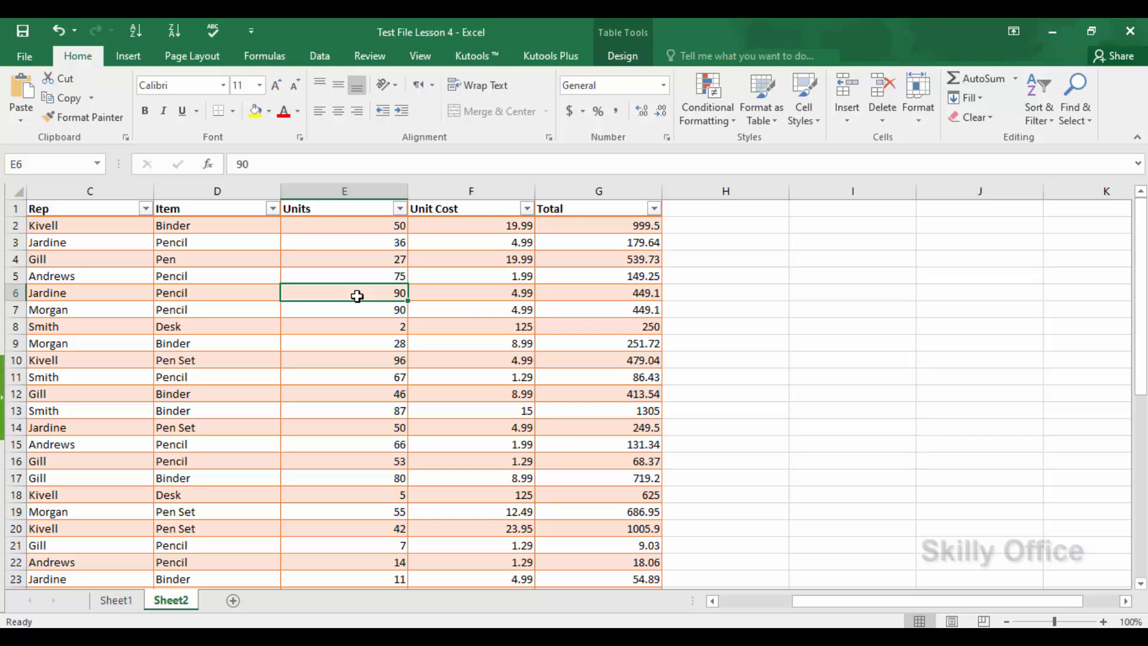
{"action": "left_click", "coordinate": [123, 375]}
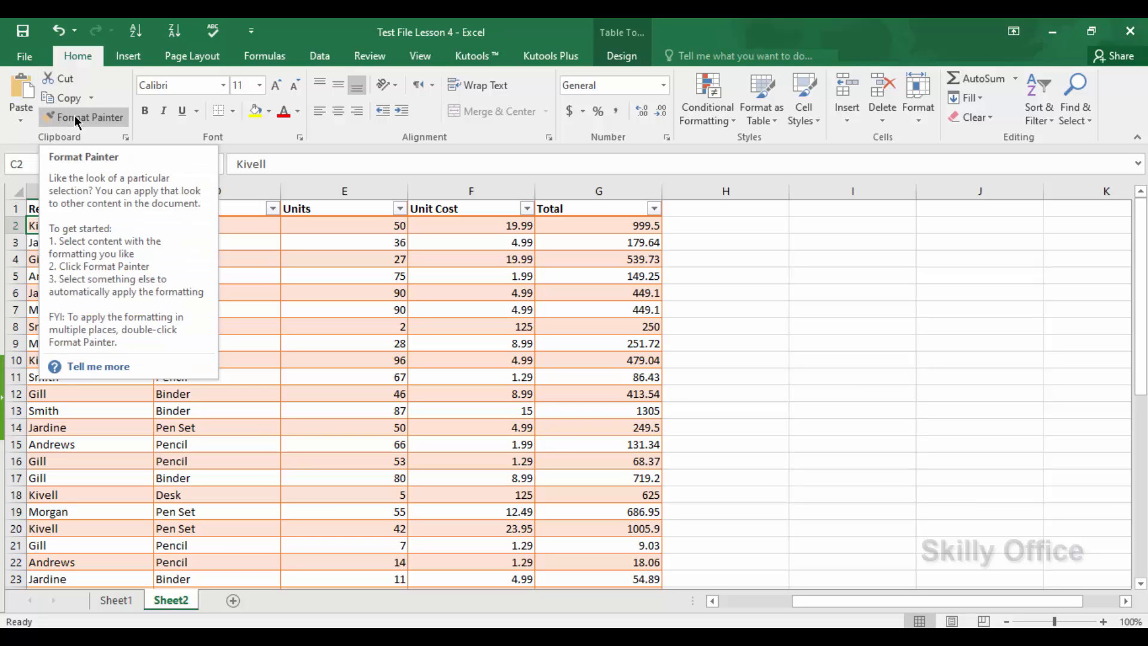
{"action": "left_click", "coordinate": [344, 336]}
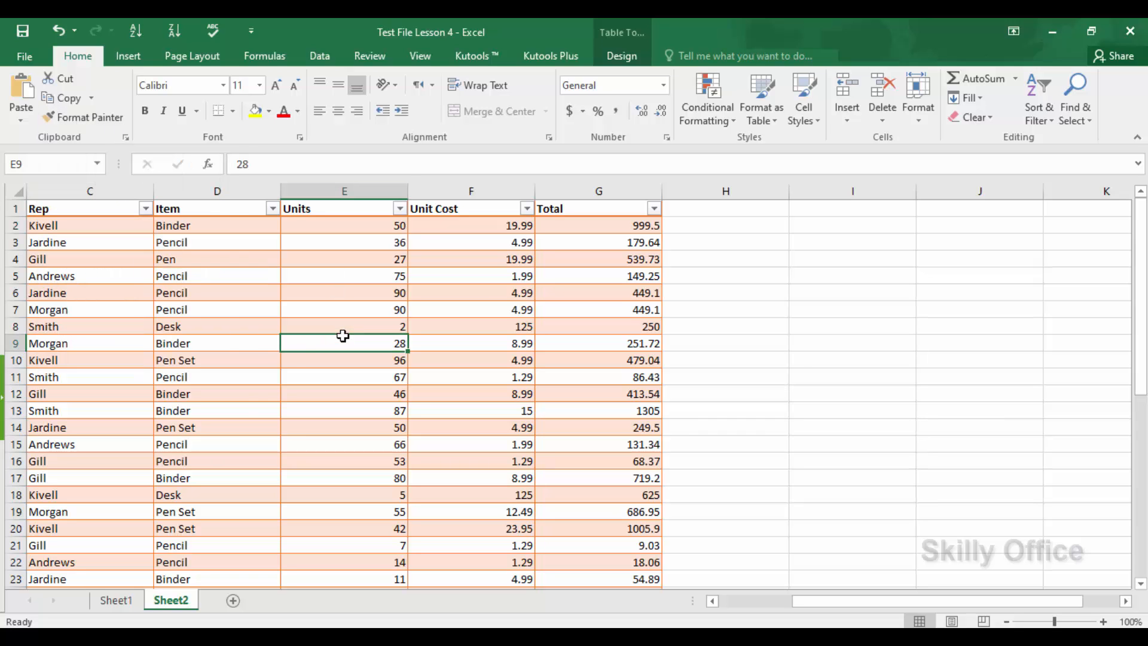
Switch to Sheet1 and examine the order table's header row and coloured Unit Cost cells
{"action": "left_click", "coordinate": [116, 601]}
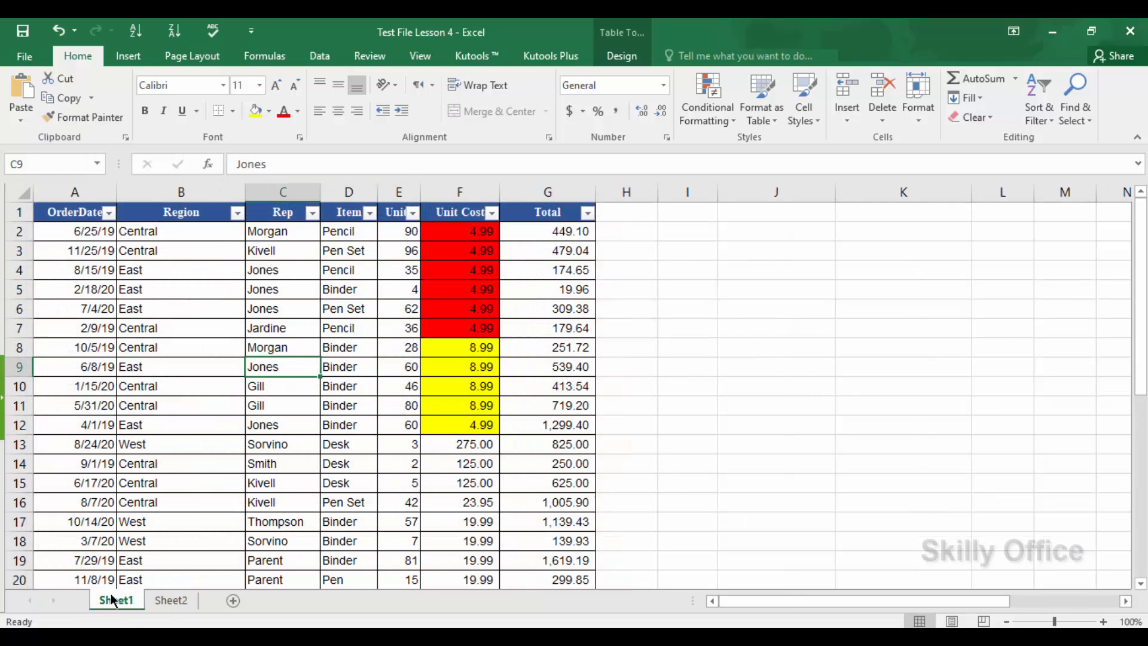
{"action": "left_click", "coordinate": [318, 309]}
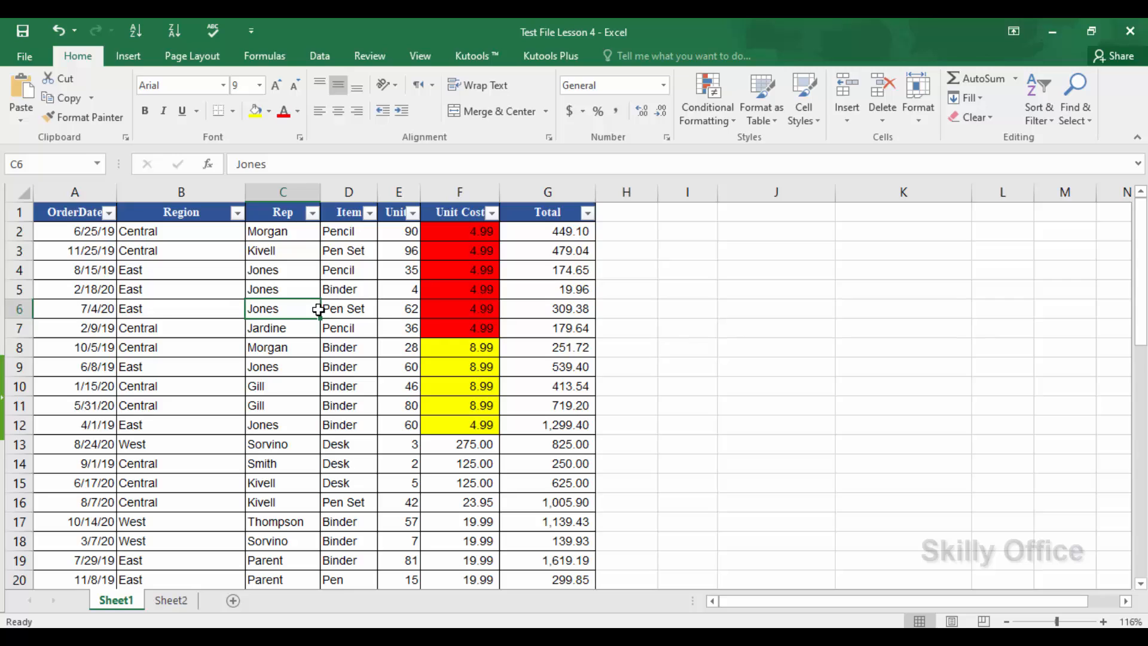
{"action": "left_click", "coordinate": [272, 347]}
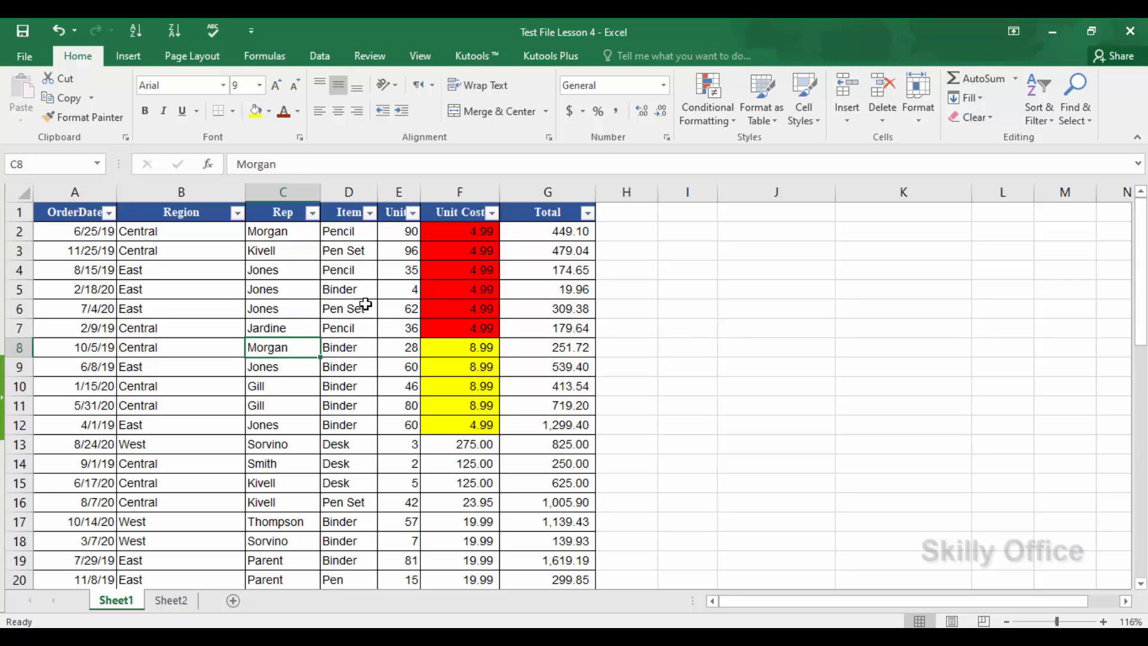
{"action": "left_click", "coordinate": [276, 216]}
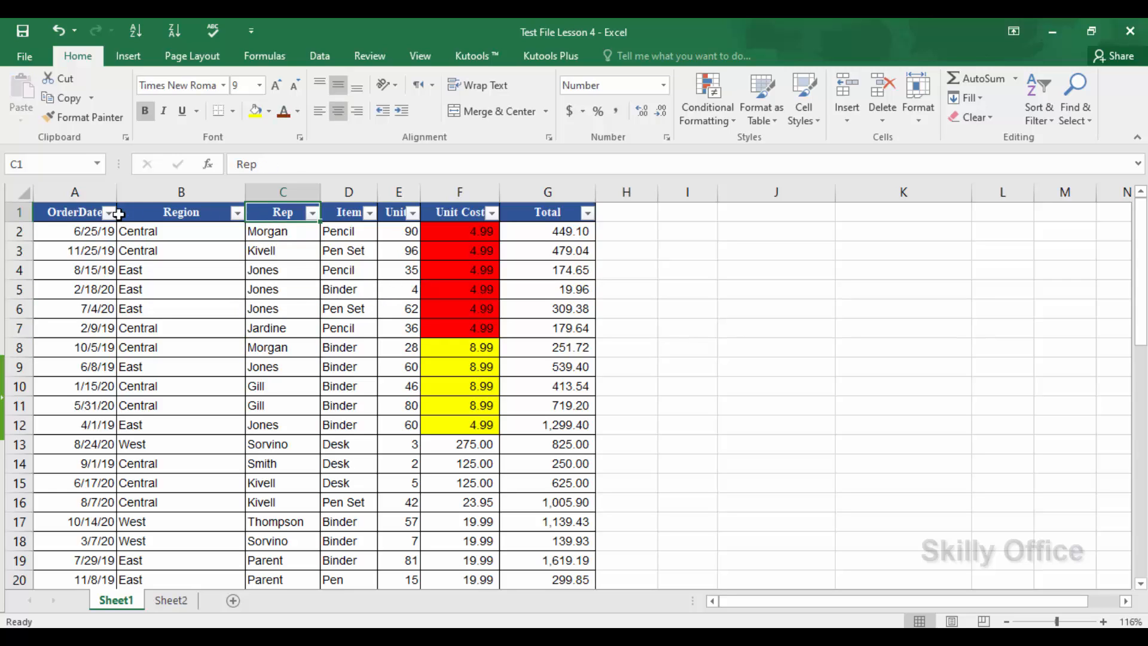
{"action": "left_click_drag", "start_coordinate": [84, 214], "coordinate": [510, 213]}
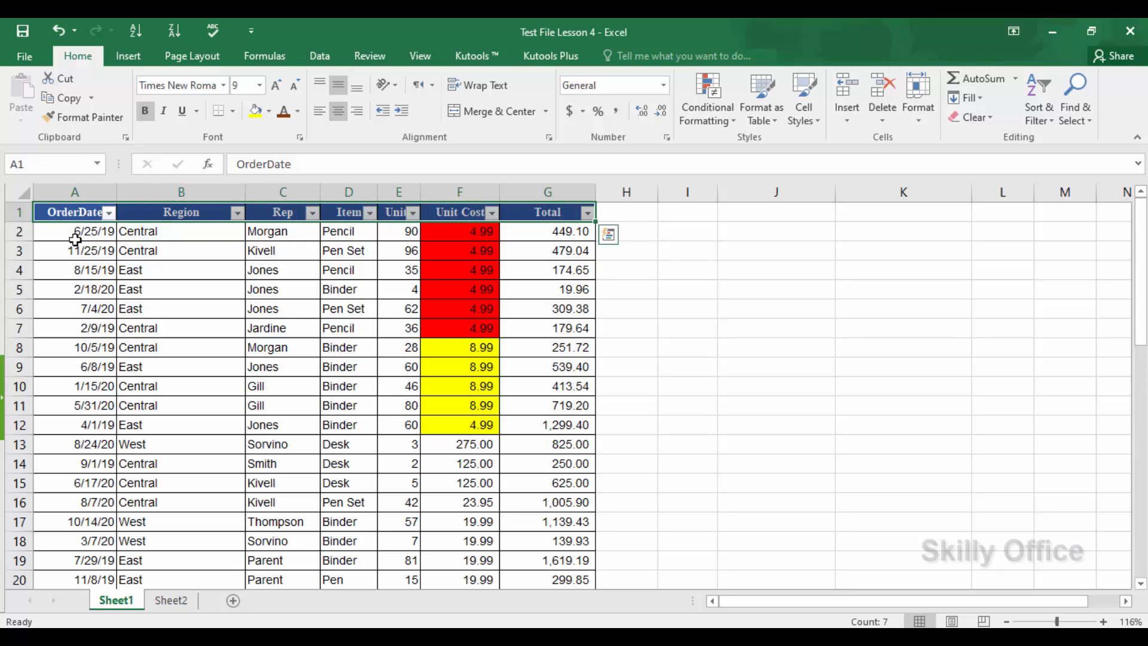
{"action": "left_click", "coordinate": [452, 424]}
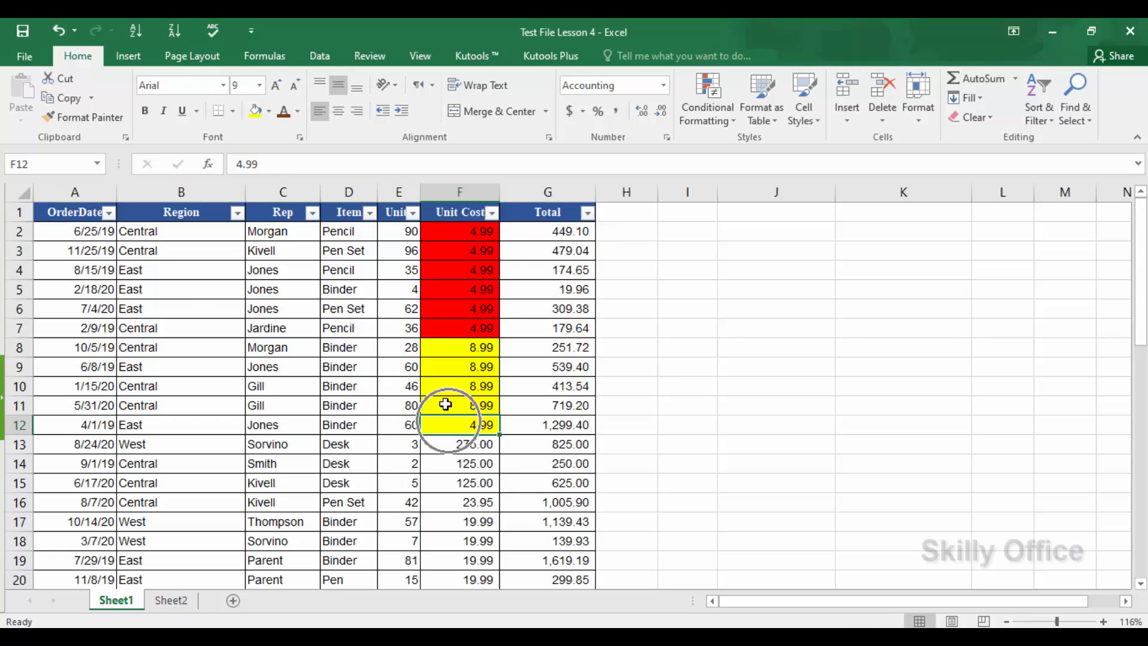
{"action": "left_click", "coordinate": [339, 311]}
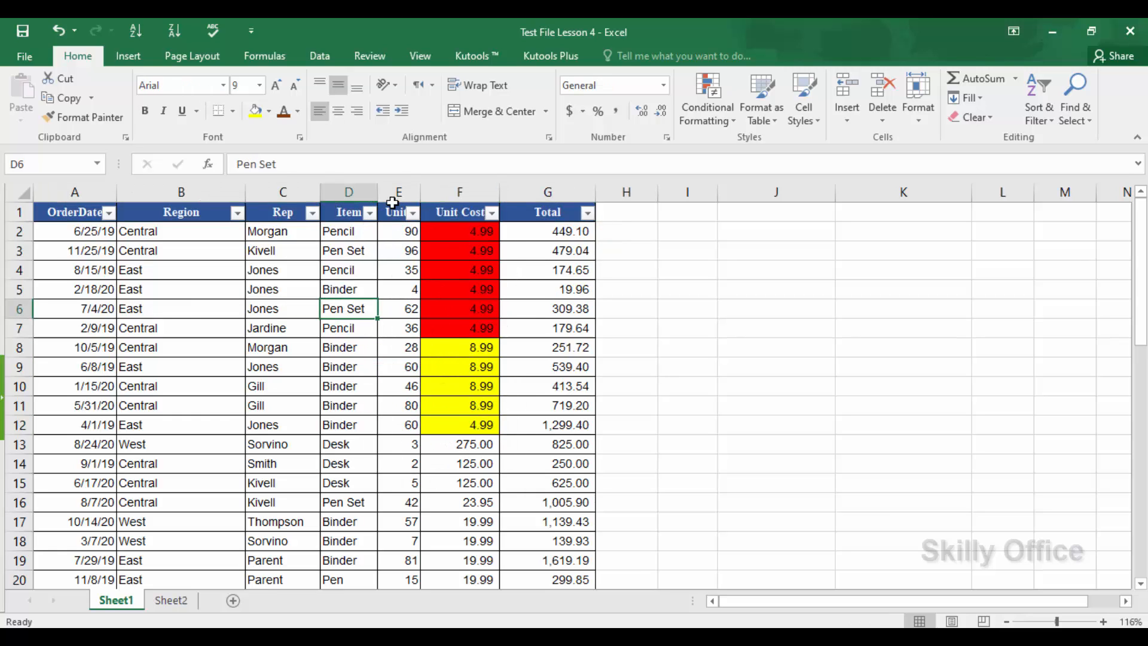
Widen the Units and Unit Cost columns on Sheet1 to roughly double their width
{"action": "double_click", "coordinate": [421, 191]}
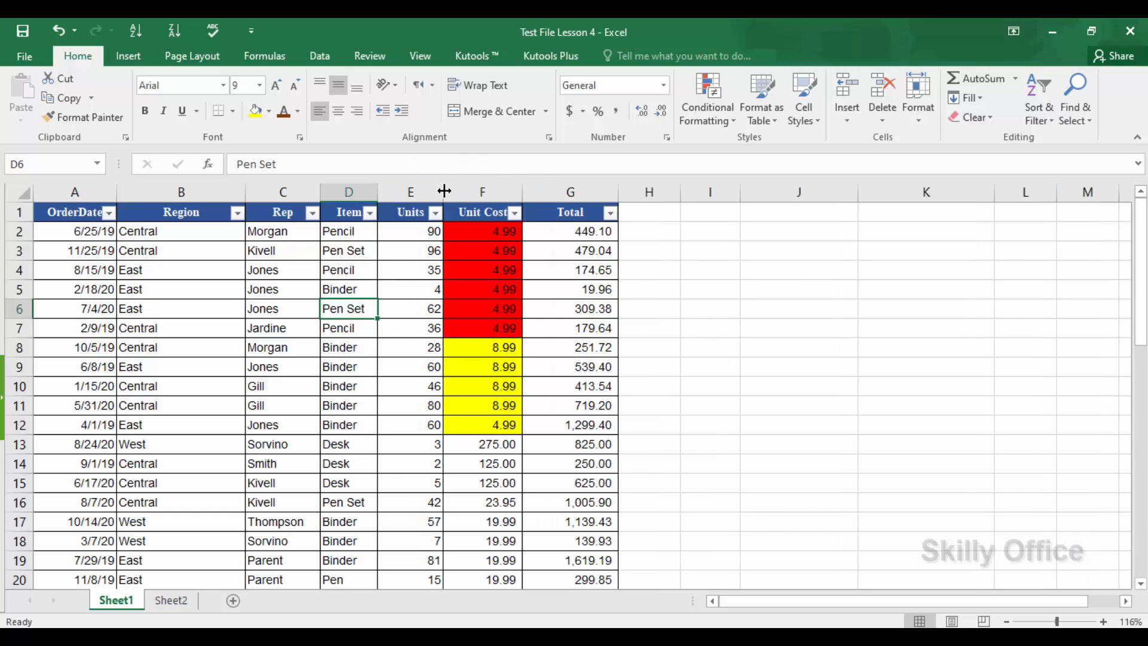
{"action": "left_click_drag", "start_coordinate": [444, 191], "coordinate": [506, 191]}
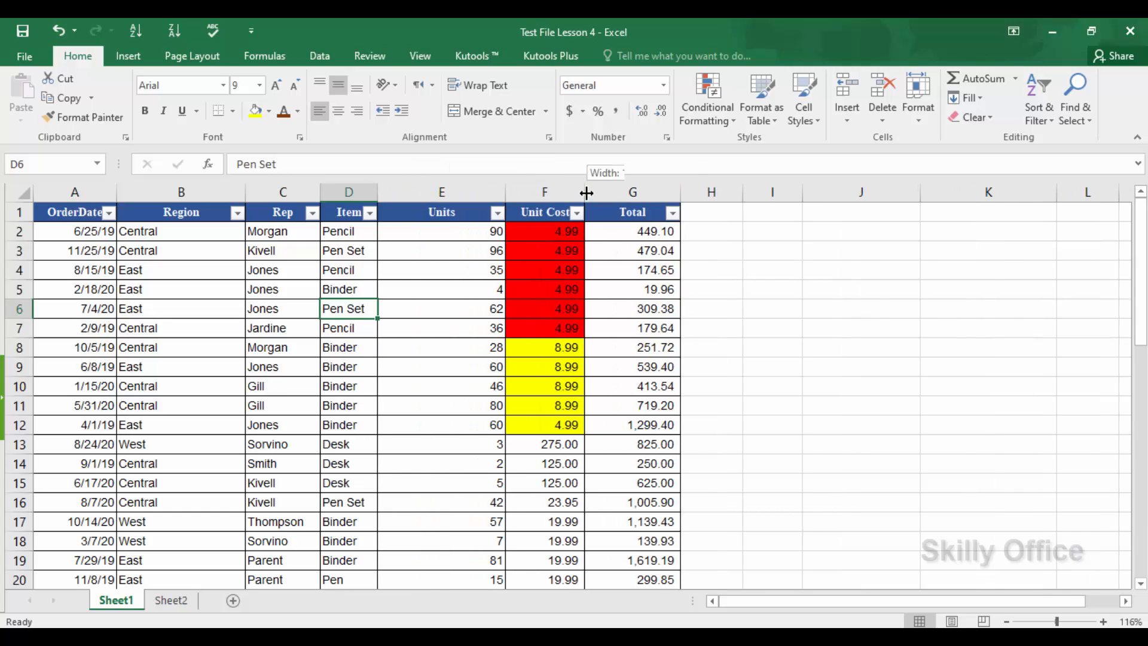
{"action": "left_click_drag", "start_coordinate": [586, 192], "coordinate": [660, 191]}
{"action": "left_click_drag", "start_coordinate": [608, 238], "coordinate": [589, 517]}
{"action": "left_click", "coordinate": [564, 404]}
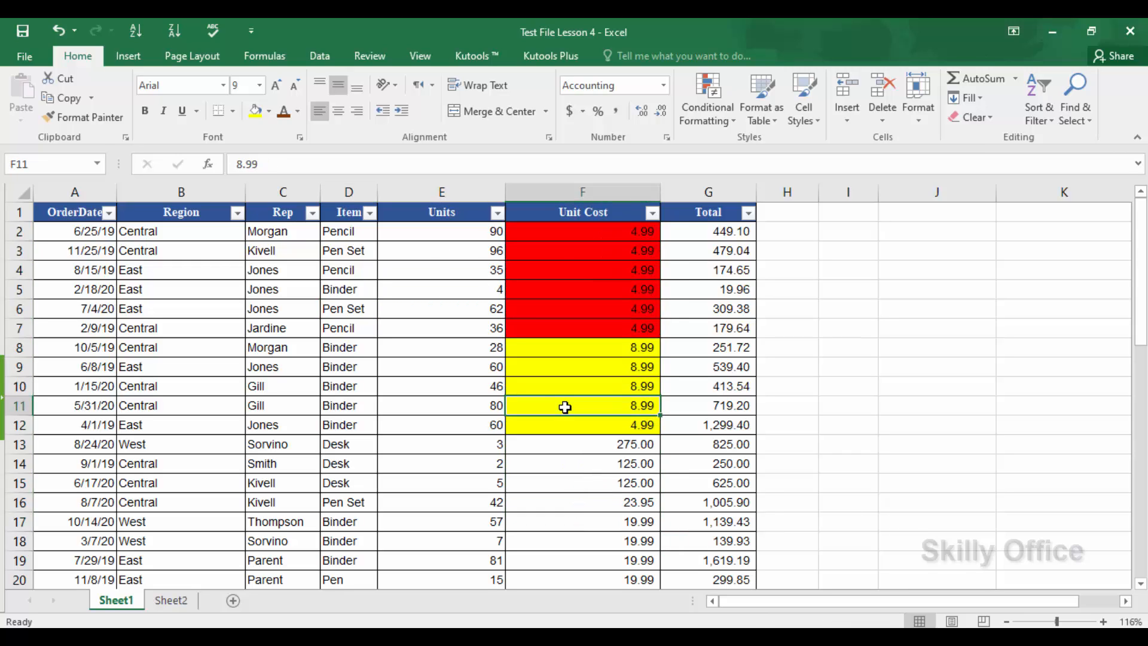
{"action": "left_click", "coordinate": [530, 230]}
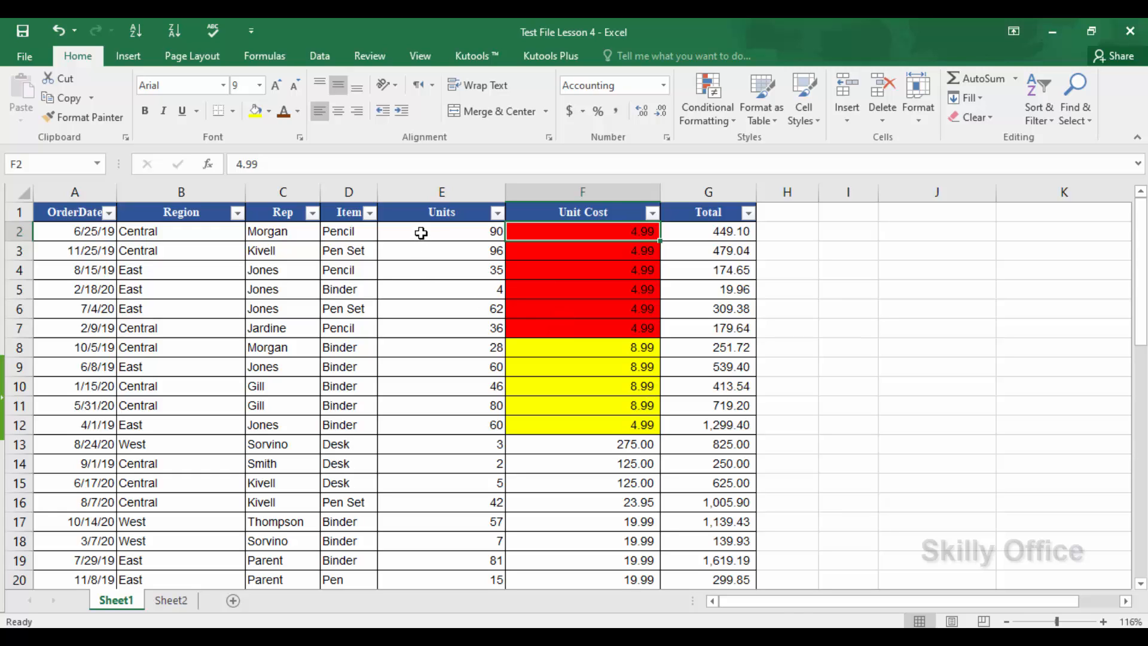
{"action": "left_click_drag", "start_coordinate": [421, 233], "coordinate": [679, 315]}
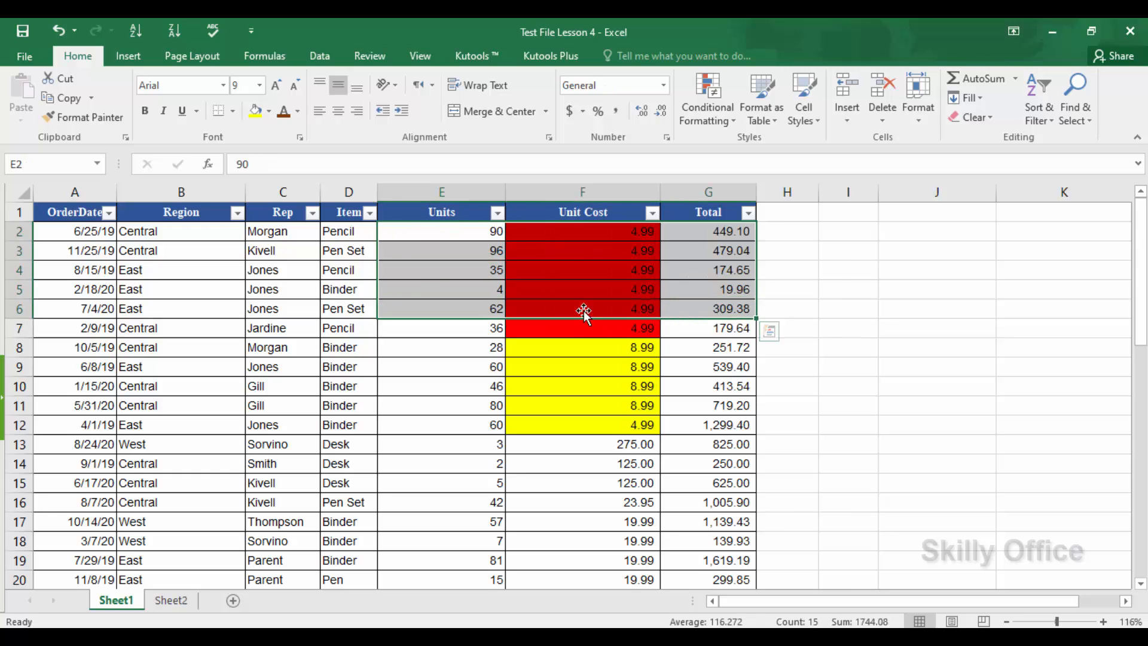
{"action": "left_click", "coordinate": [577, 211]}
Copy the red formatting of Unit Cost cell F3 onto the range E2:G7 with Format Painter
{"action": "left_click", "coordinate": [556, 250]}
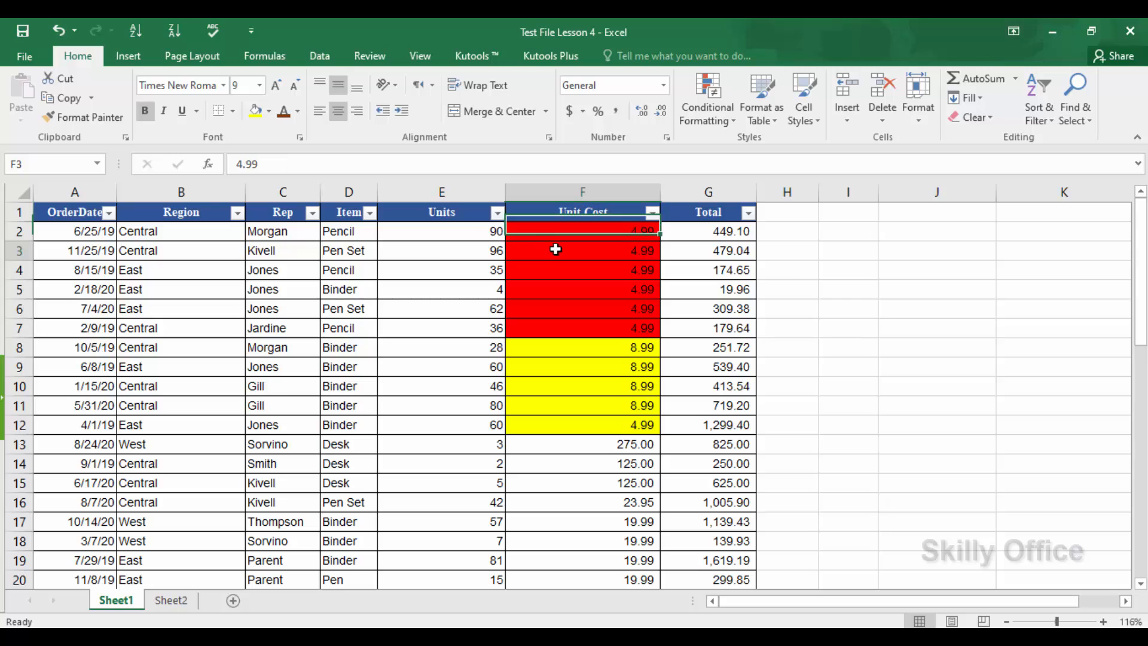
{"action": "left_click", "coordinate": [77, 119]}
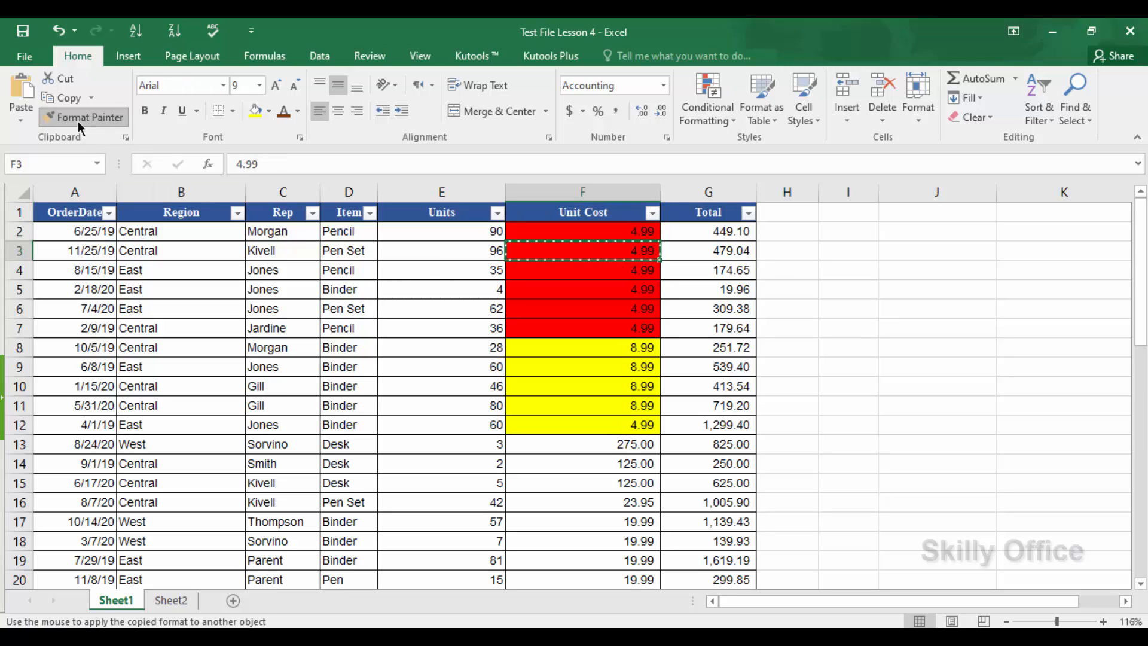
{"action": "mouse_move", "coordinate": [453, 233]}
{"action": "left_mouse_down"}
{"action": "mouse_move", "coordinate": [687, 251]}
{"action": "mouse_move", "coordinate": [682, 324]}
{"action": "left_mouse_up"}
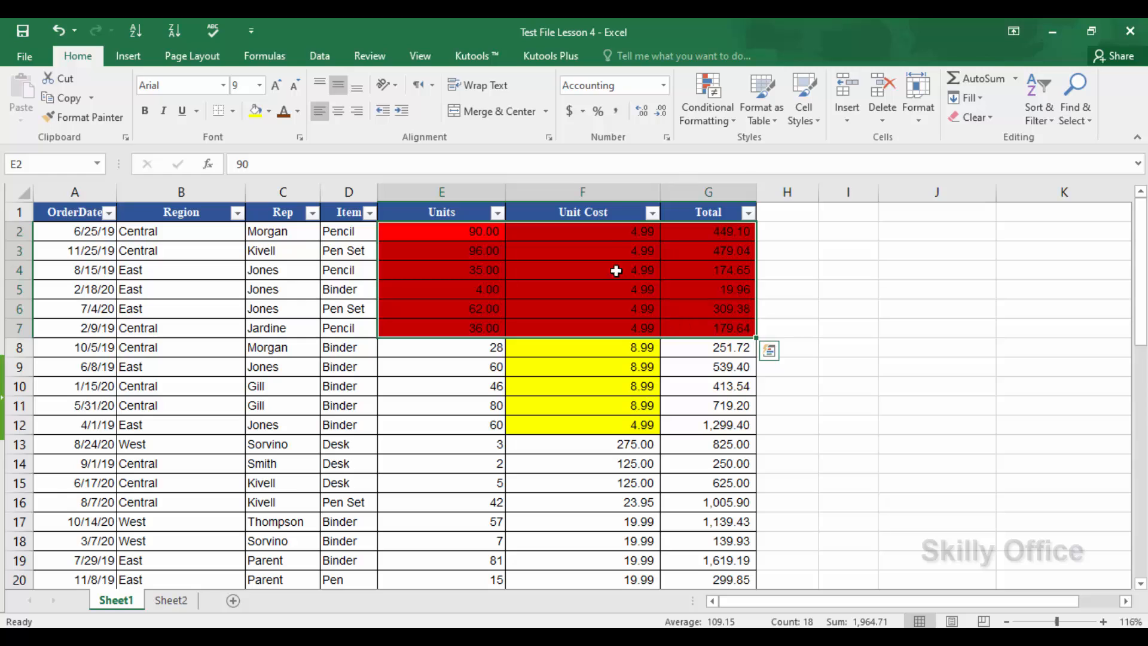
Reapply the formatting of cell F3 across E2:G7 with Format Painter
{"action": "left_click", "coordinate": [607, 247]}
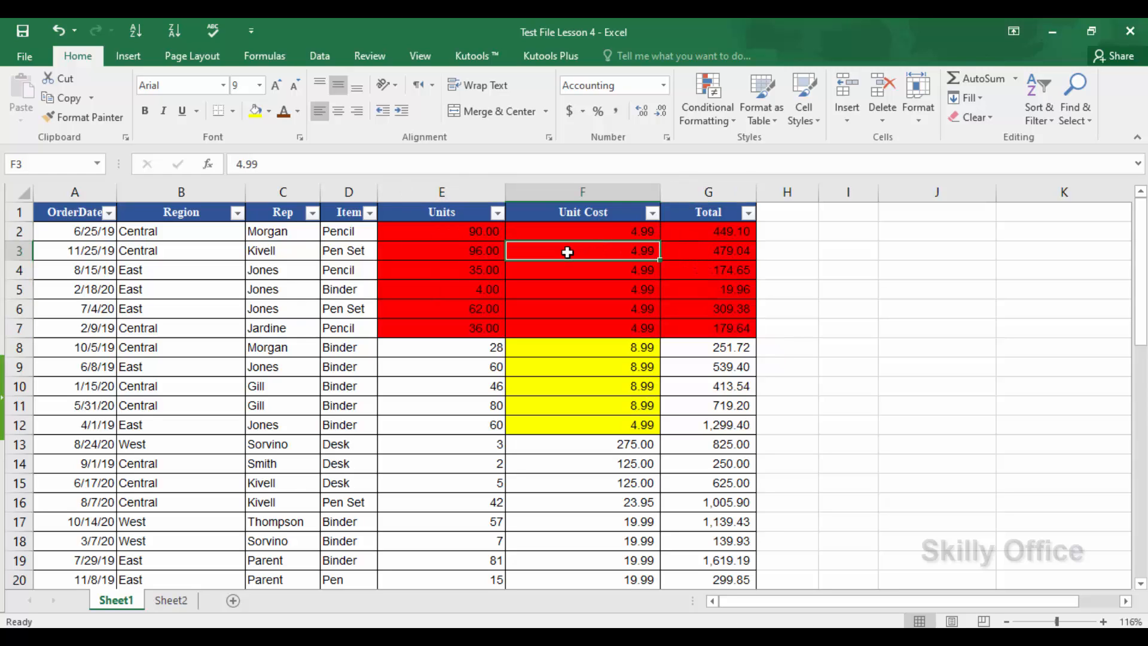
{"action": "key", "text": "ctrl"}
{"action": "key", "text": "ctrl"}
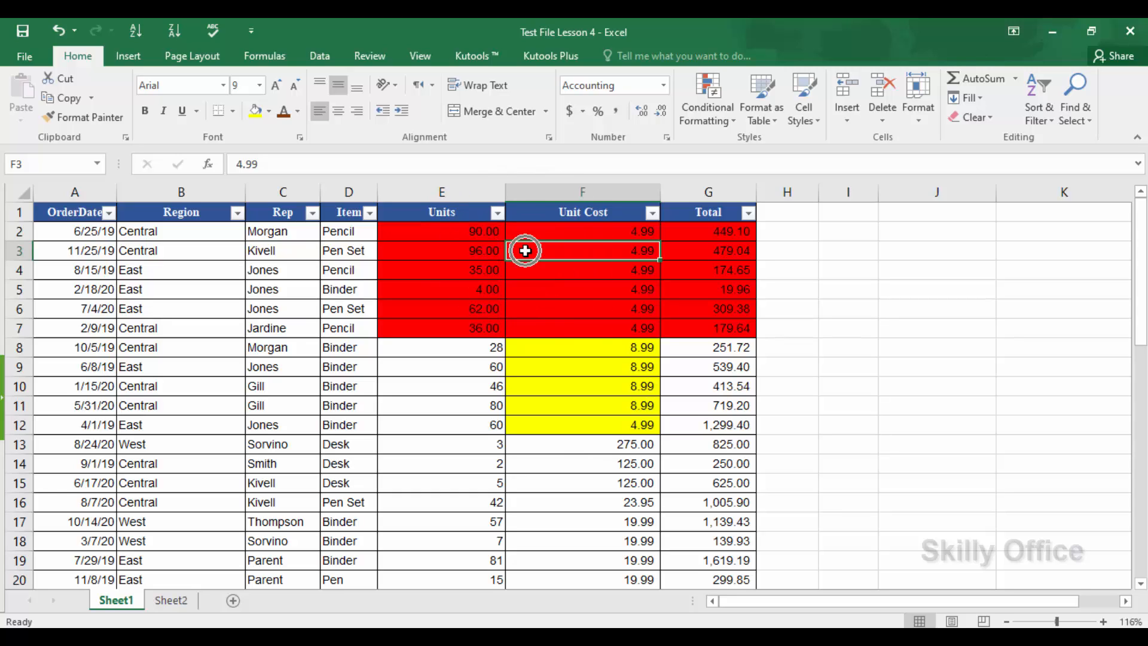
{"action": "left_click", "coordinate": [74, 117]}
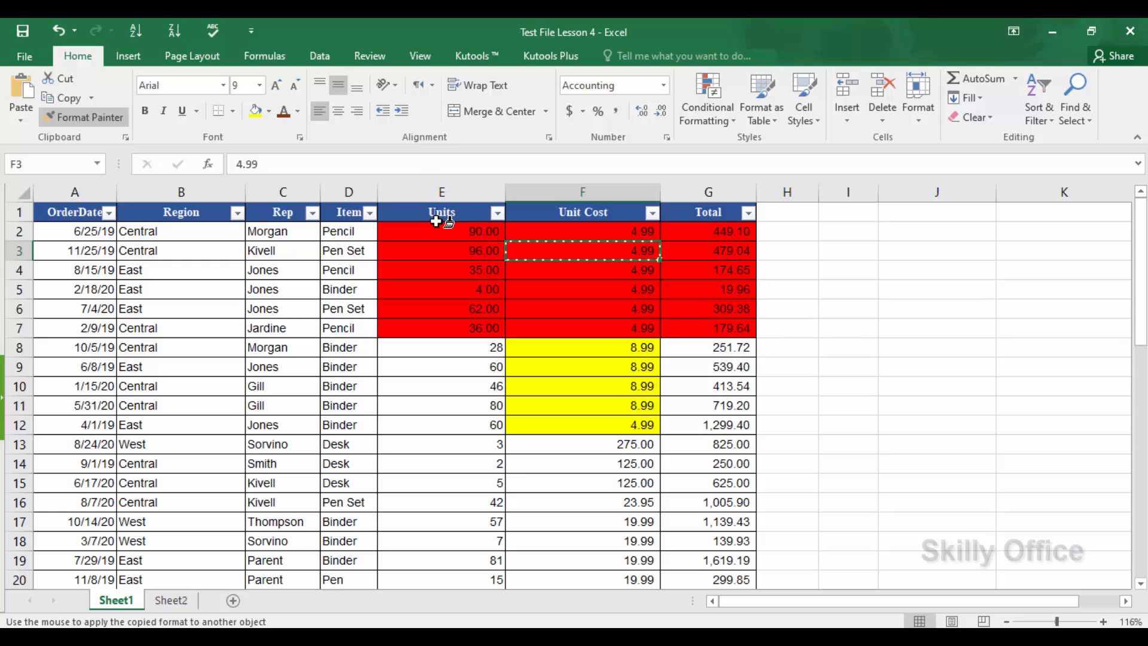
{"action": "mouse_move", "coordinate": [436, 229]}
{"action": "left_mouse_down"}
{"action": "mouse_move", "coordinate": [666, 267]}
{"action": "mouse_move", "coordinate": [679, 328]}
{"action": "left_mouse_up"}
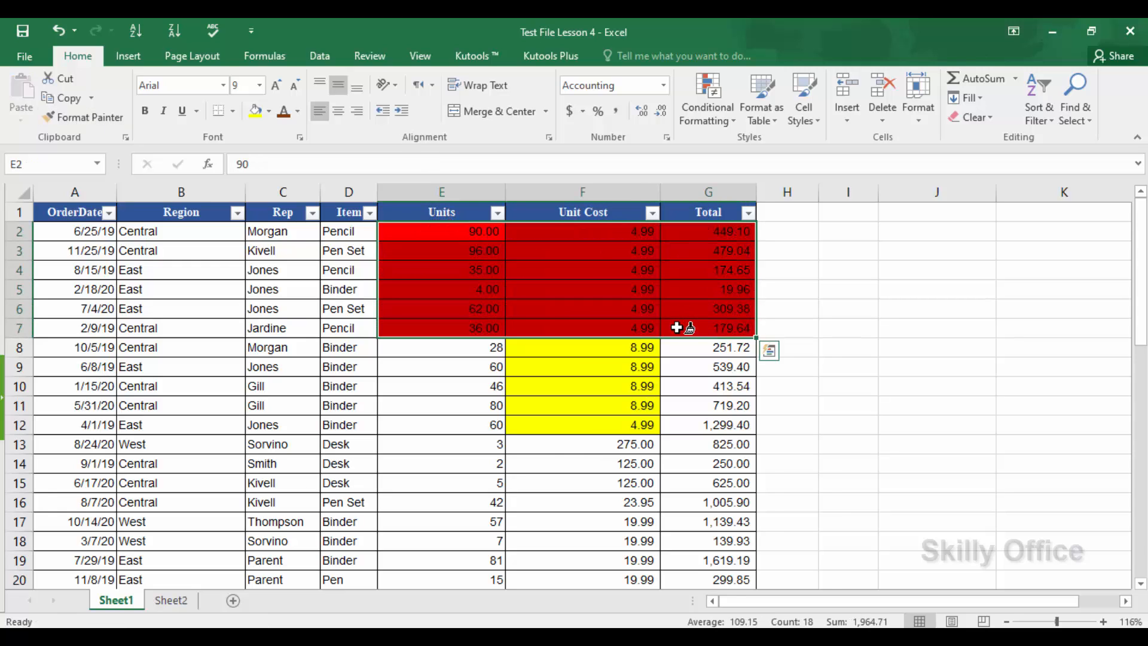
{"action": "left_click", "coordinate": [589, 307]}
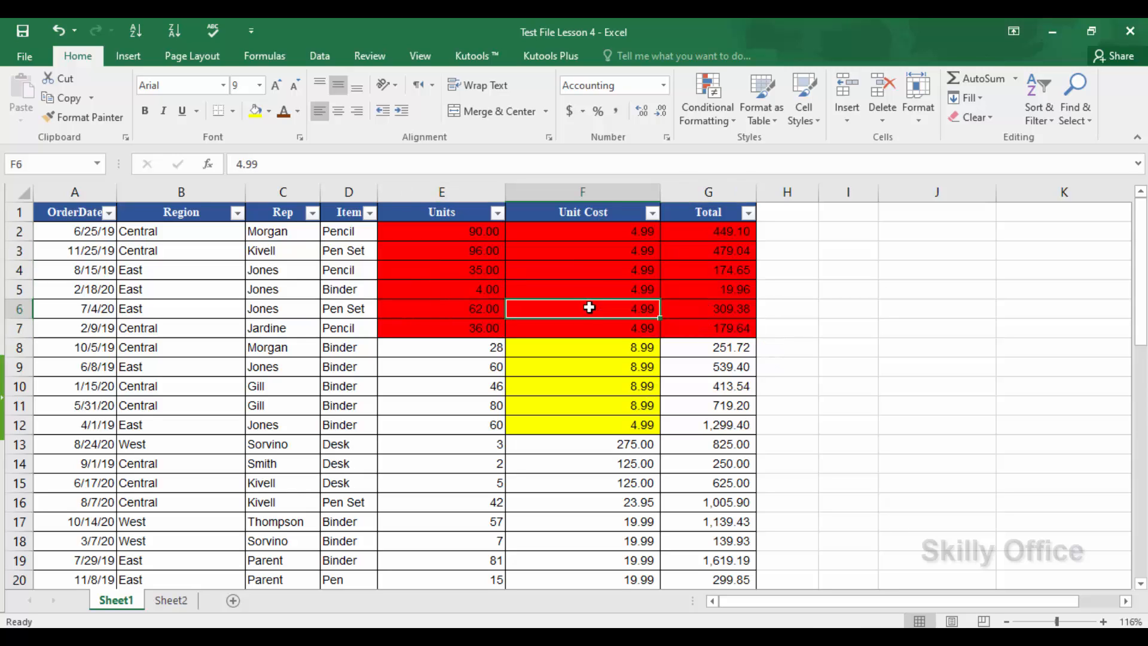
{"action": "left_click", "coordinate": [494, 220]}
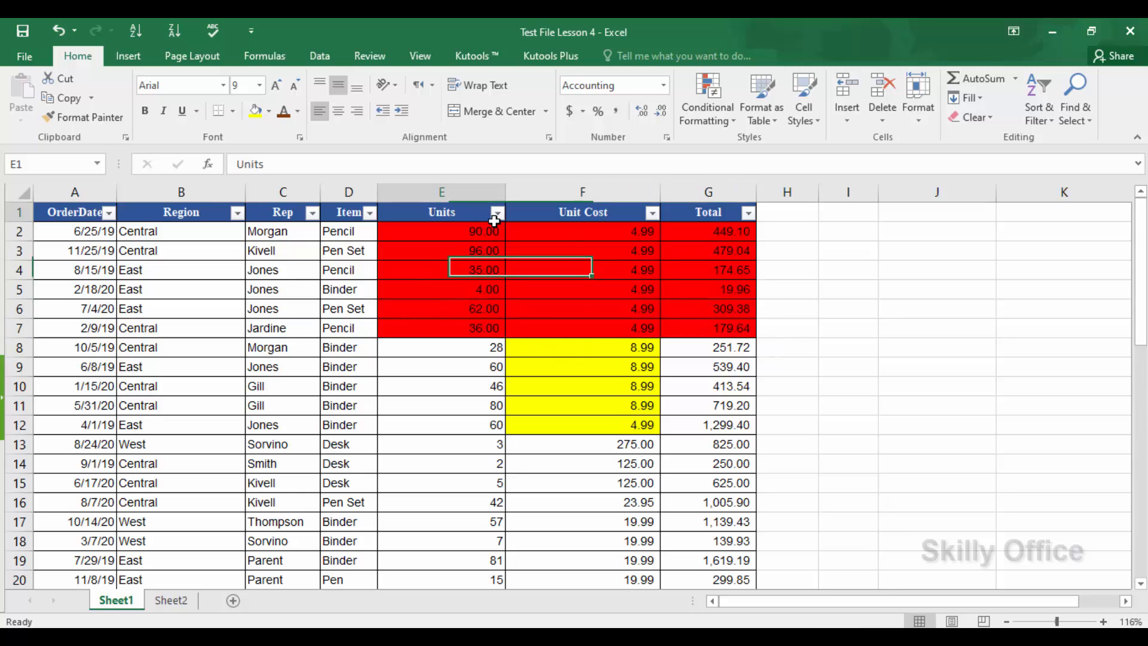
{"action": "left_click", "coordinate": [534, 231]}
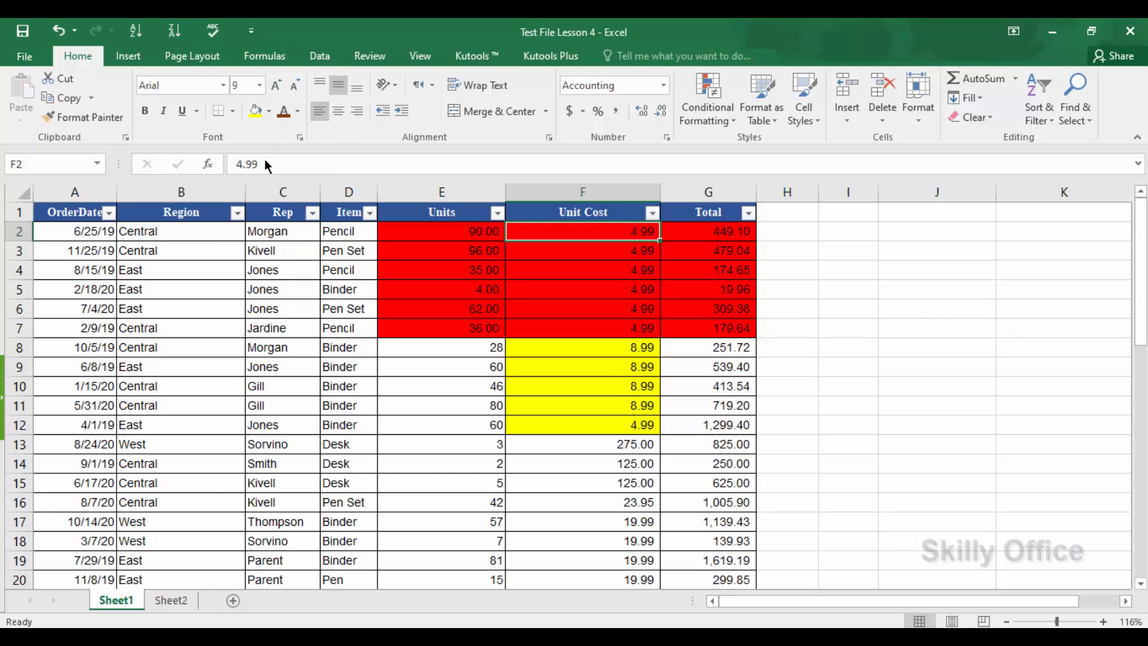
{"action": "left_click", "coordinate": [477, 380]}
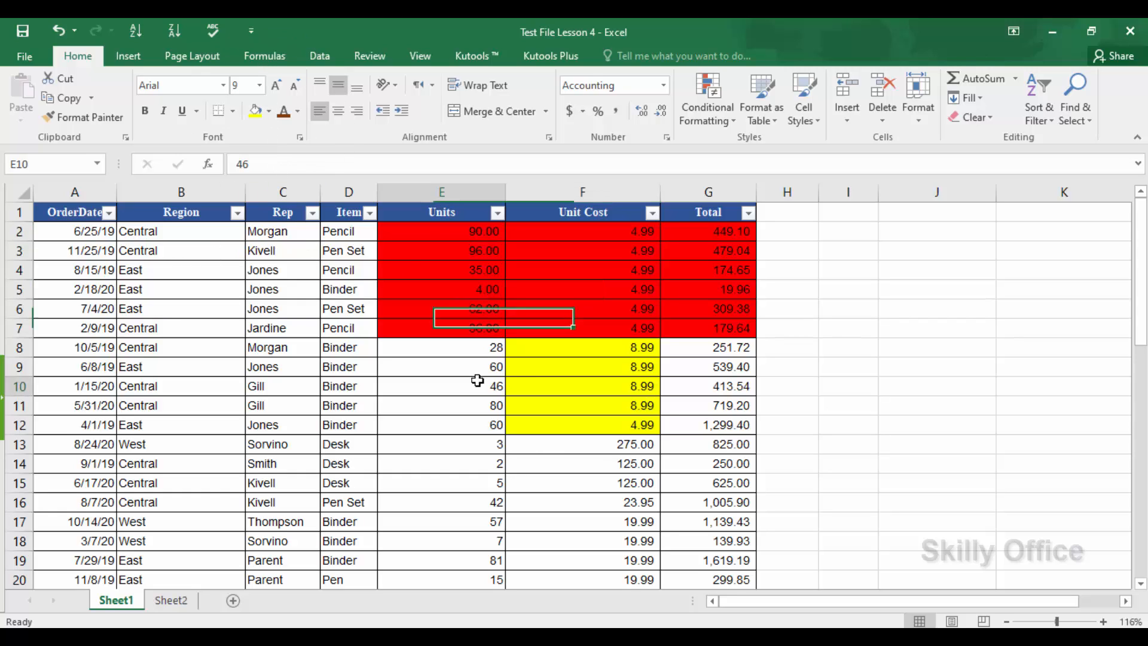
{"action": "left_click", "coordinate": [408, 359]}
Make the yellow Unit Cost cell F8 bold and italic, and increase its font size to 12
{"action": "left_click", "coordinate": [551, 350]}
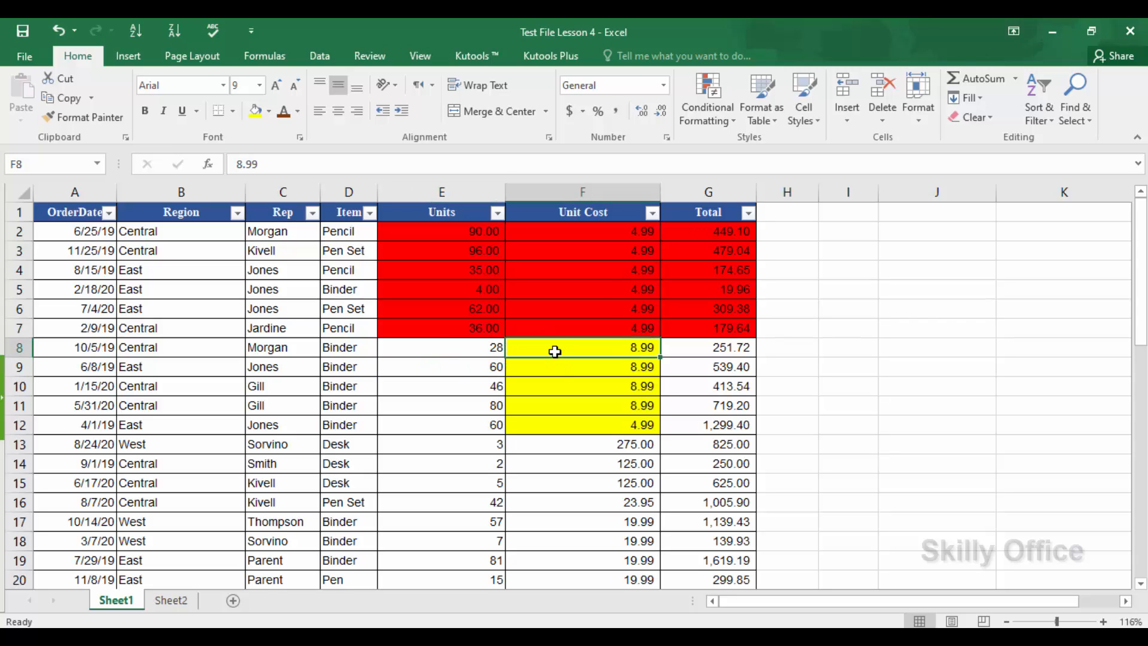
{"action": "left_click", "coordinate": [147, 112]}
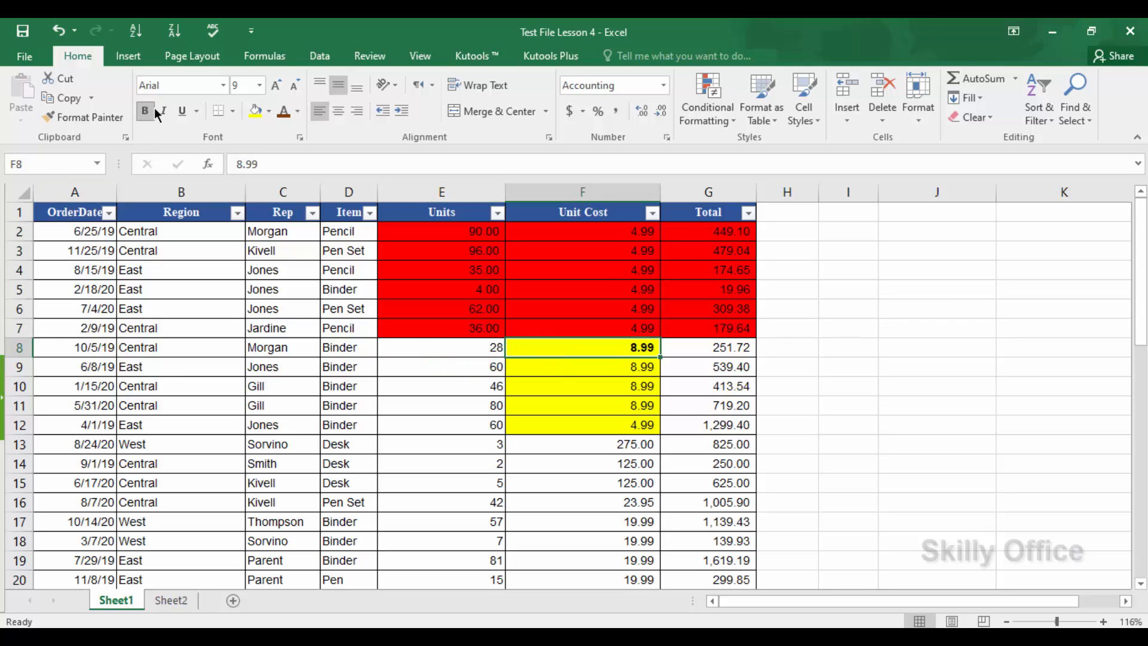
{"action": "left_click", "coordinate": [165, 111]}
{"action": "left_click", "coordinate": [277, 86]}
{"action": "left_click", "coordinate": [277, 86]}
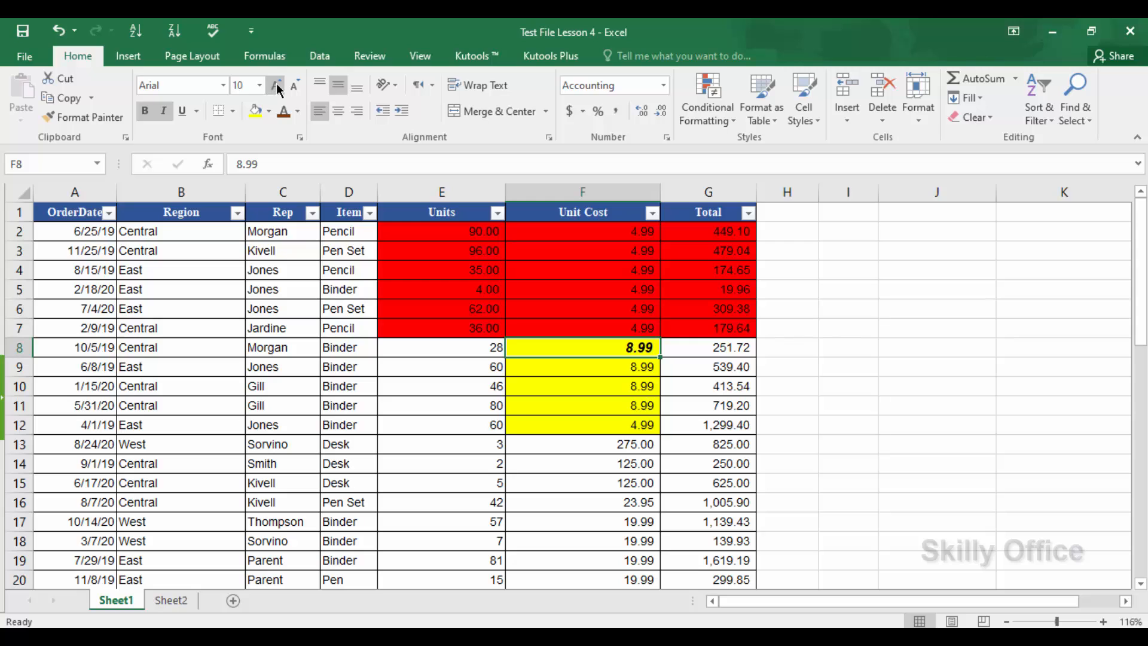
{"action": "left_click", "coordinate": [277, 86]}
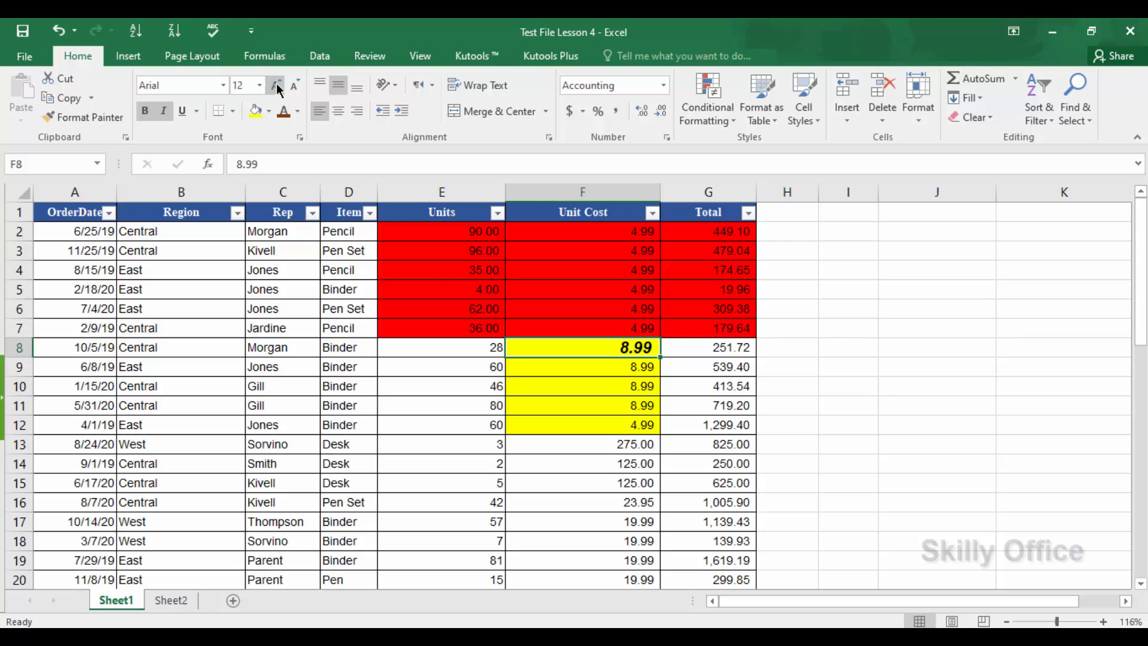
Set the font of cell F8 to Bahnschrift Light and its font colour to dark green
{"action": "left_click", "coordinate": [223, 85]}
{"action": "left_click", "coordinate": [224, 449]}
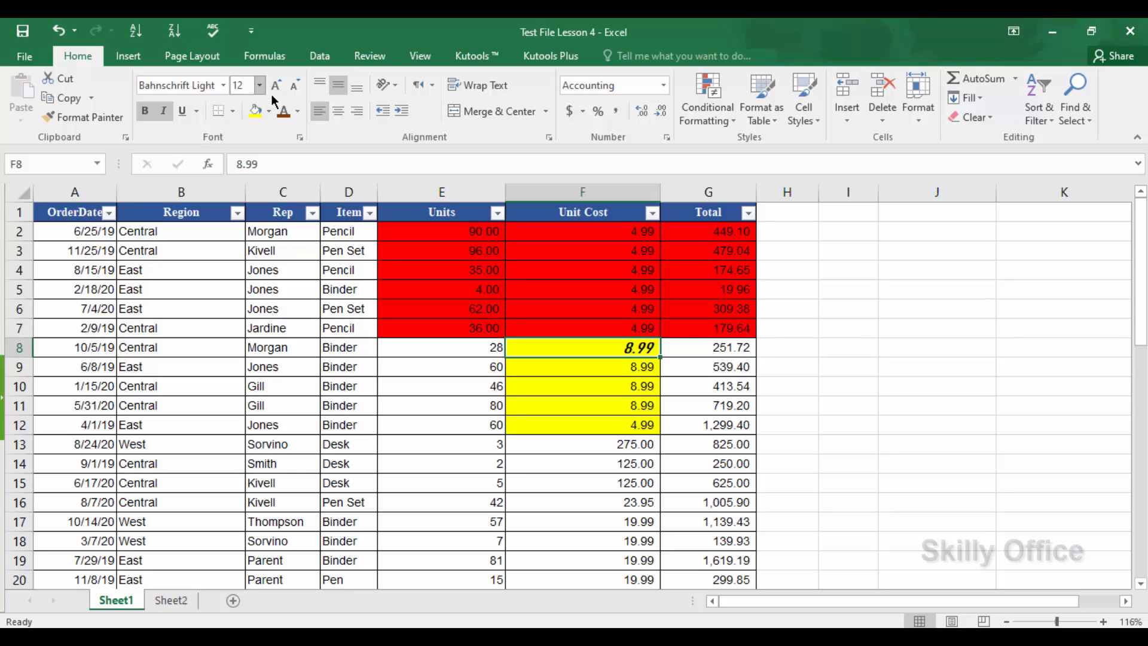
{"action": "left_click", "coordinate": [297, 112]}
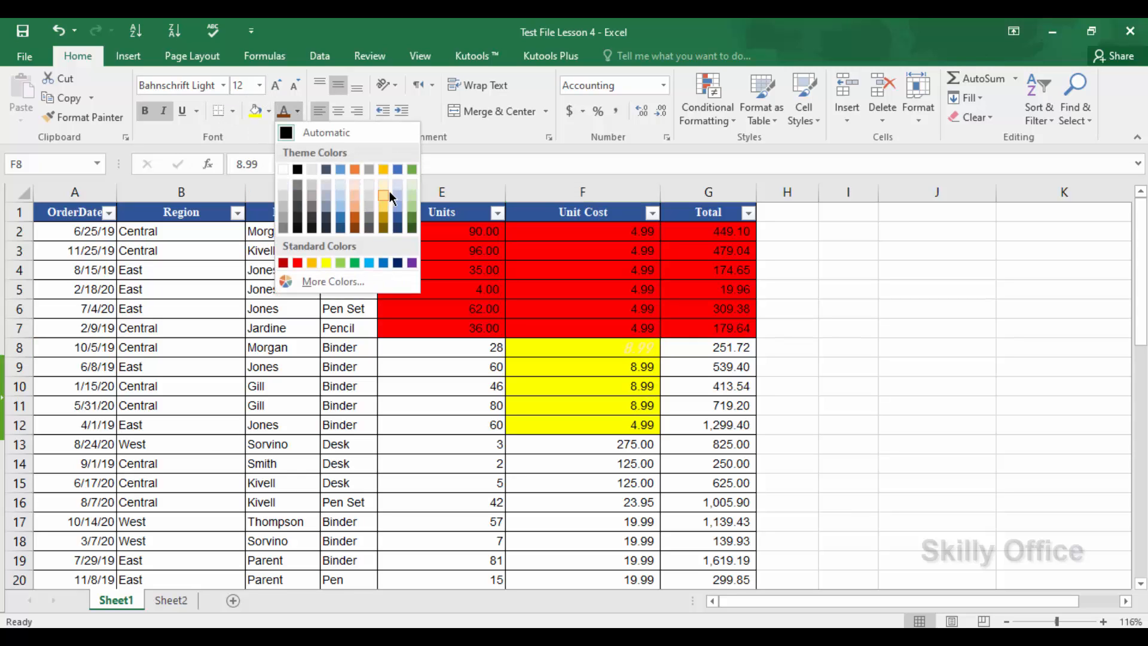
{"action": "left_click", "coordinate": [412, 220]}
{"action": "left_click", "coordinate": [559, 497]}
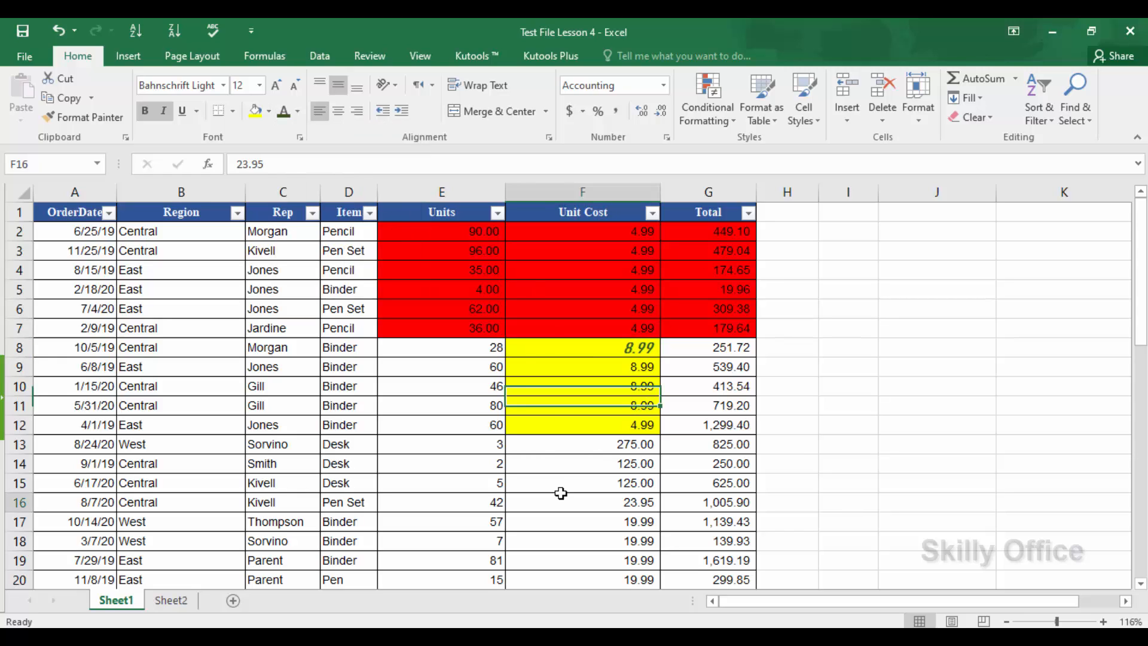
{"action": "left_click", "coordinate": [526, 346]}
{"action": "left_click_drag", "start_coordinate": [443, 347], "coordinate": [665, 426]}
{"action": "left_click", "coordinate": [663, 424]}
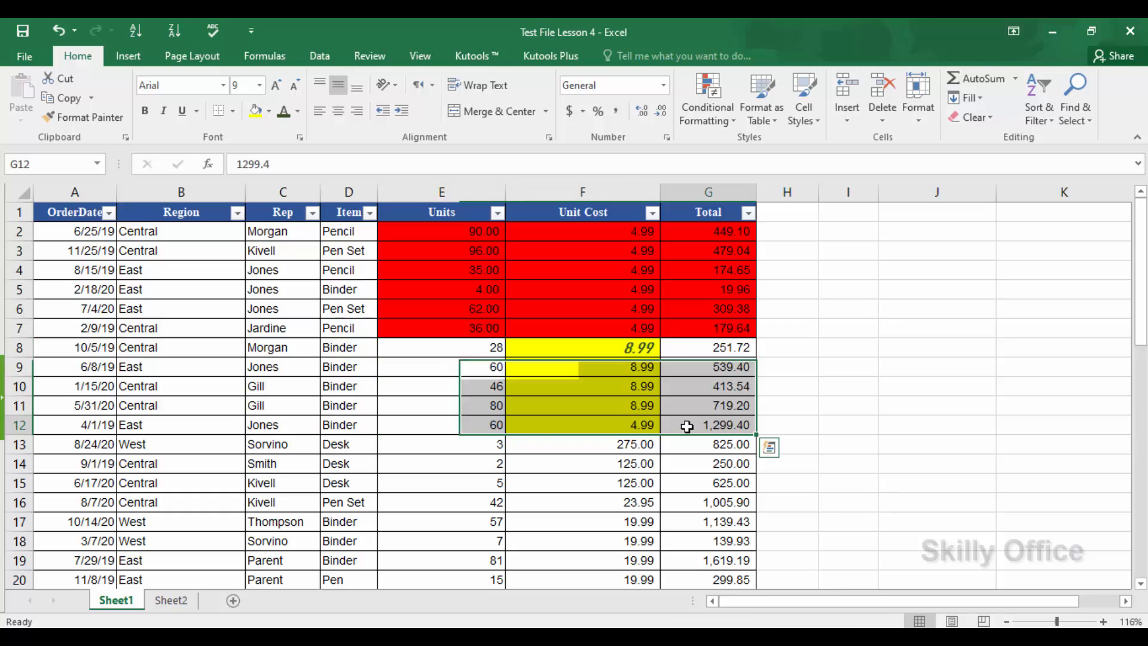
Copy the formatting of Unit Cost cell F8 onto the range E8:G12 with Format Painter
{"action": "left_click", "coordinate": [538, 347]}
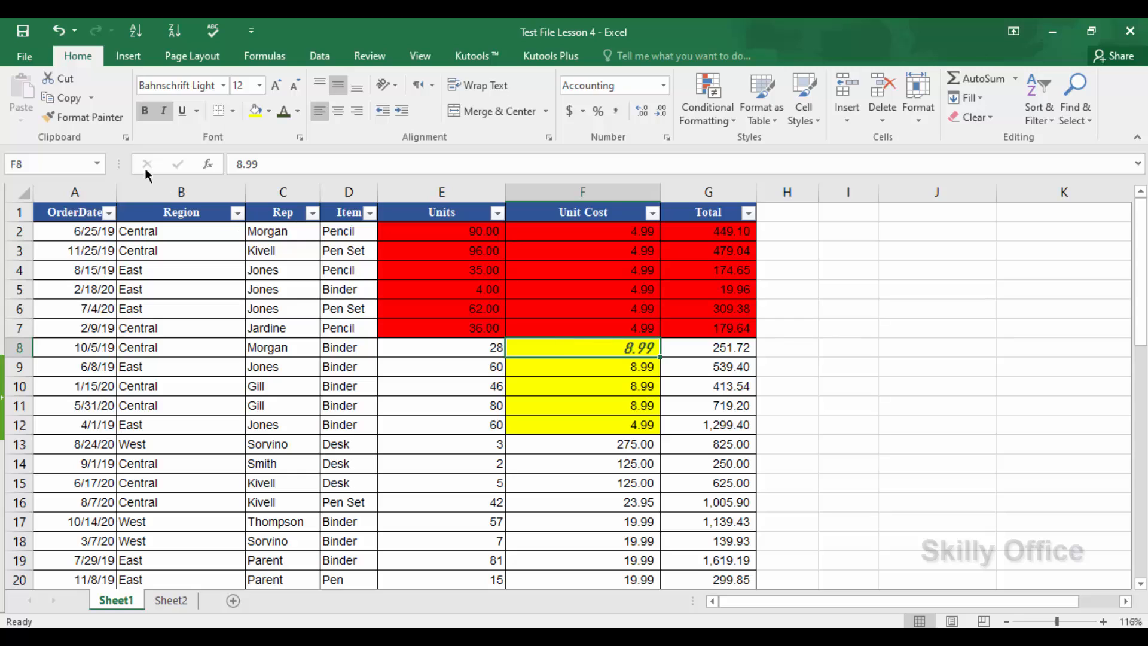
{"action": "left_click", "coordinate": [96, 117]}
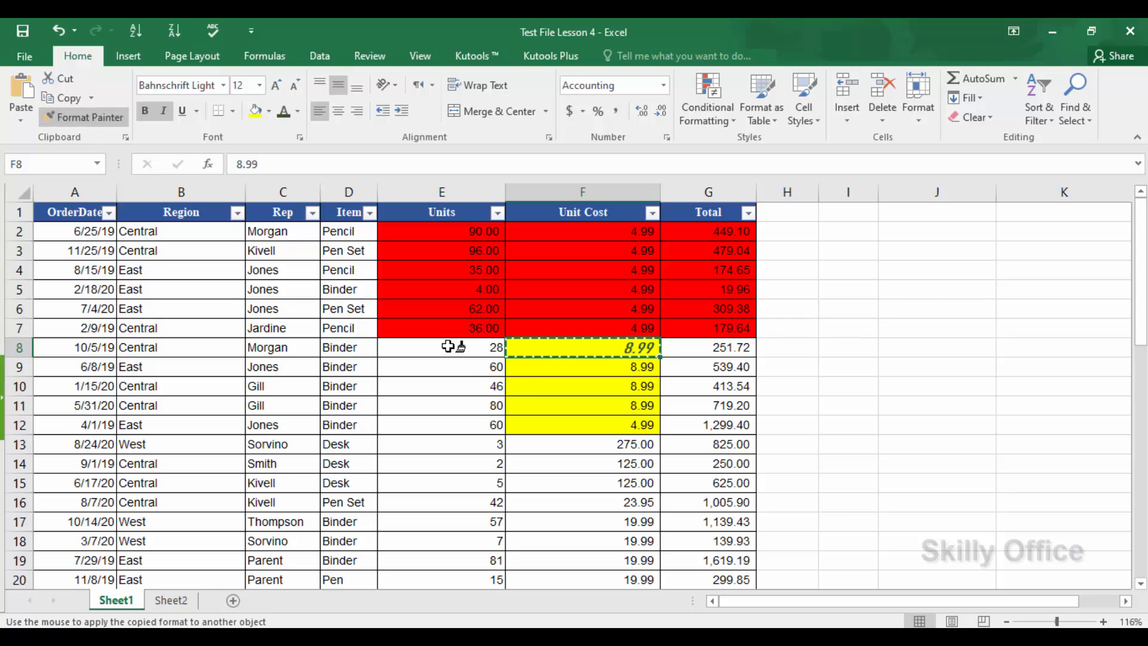
{"action": "mouse_move", "coordinate": [451, 346]}
{"action": "left_mouse_down"}
{"action": "mouse_move", "coordinate": [636, 359]}
{"action": "mouse_move", "coordinate": [687, 405]}
{"action": "mouse_move", "coordinate": [683, 426]}
{"action": "left_mouse_up"}
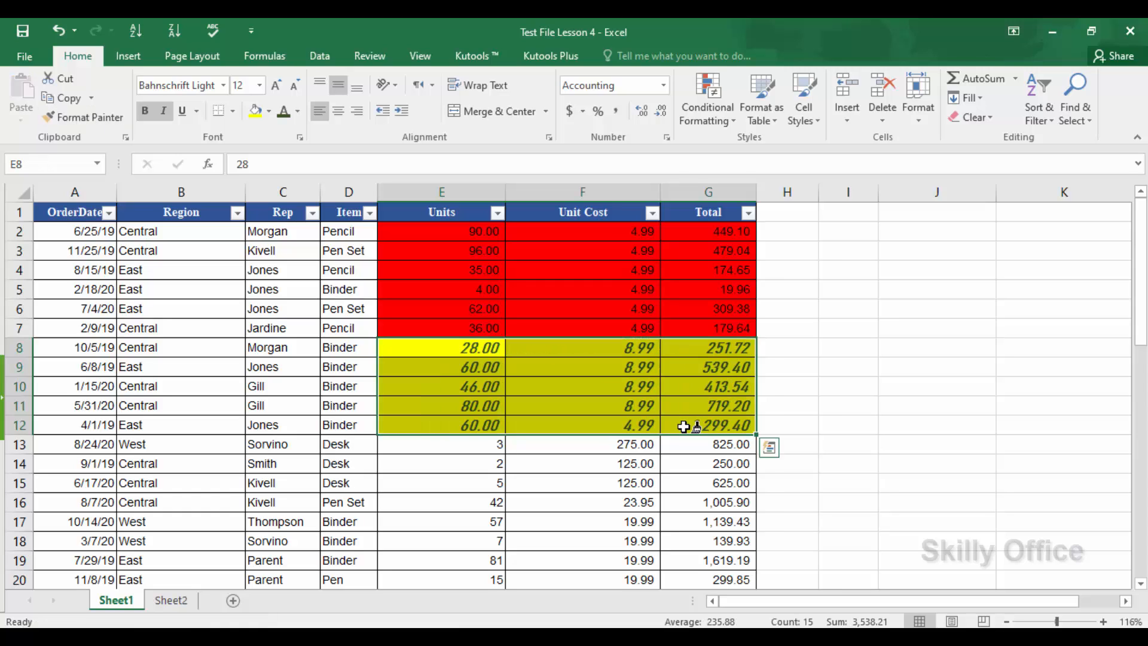
{"action": "left_click", "coordinate": [522, 516]}
{"action": "left_click", "coordinate": [418, 456]}
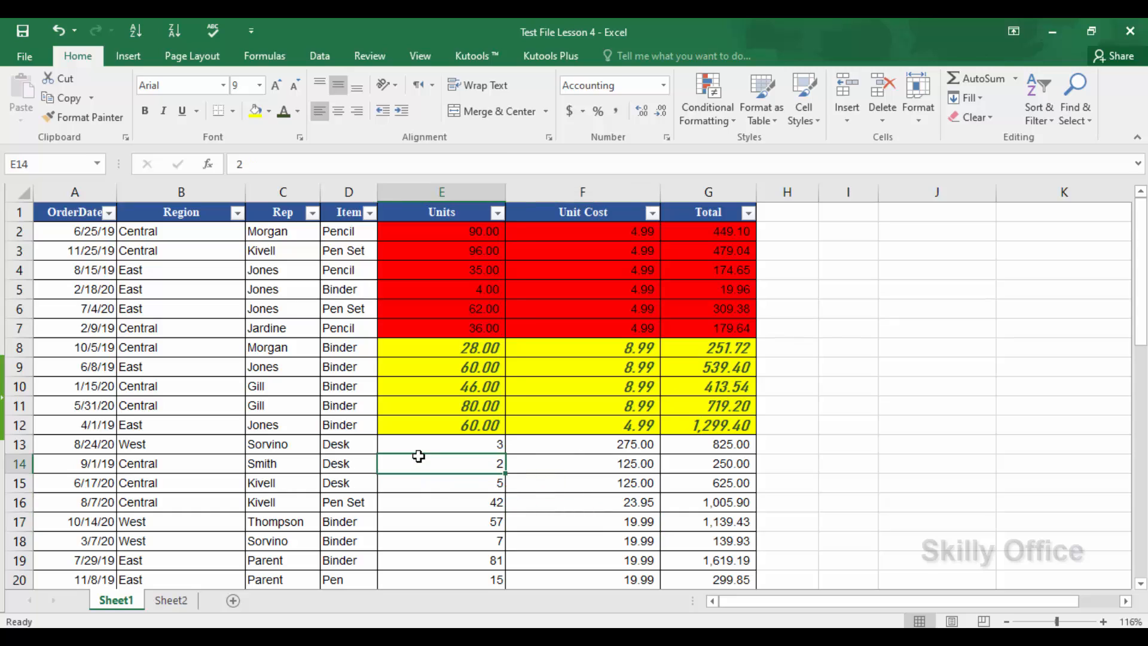
{"action": "left_click", "coordinate": [472, 442]}
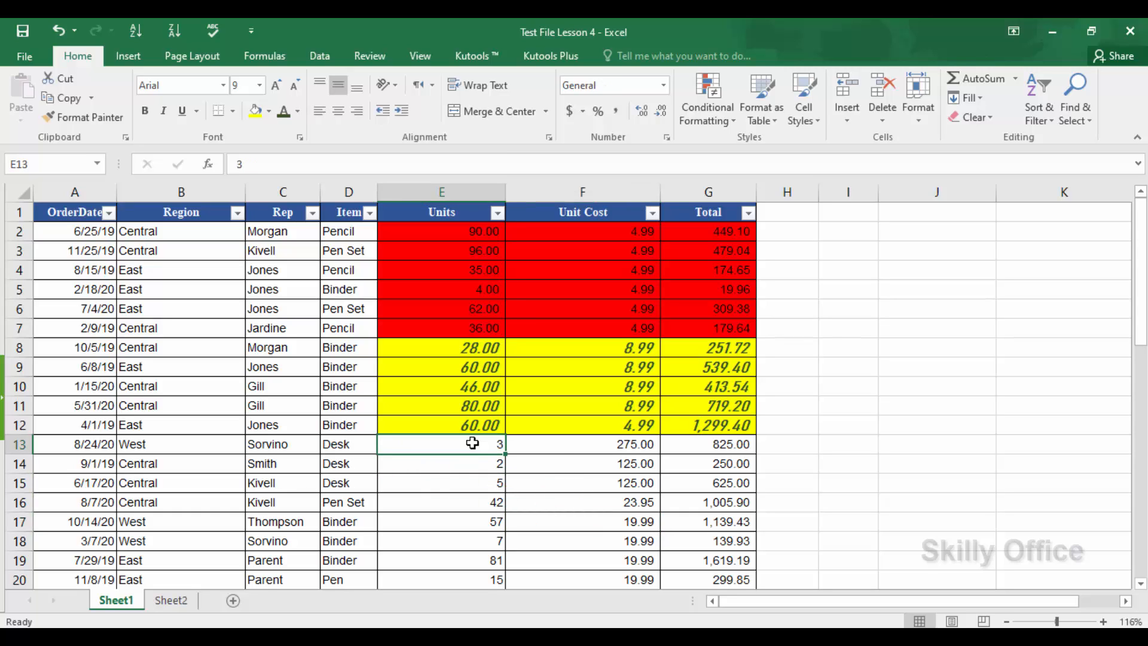
{"action": "left_click_drag", "start_coordinate": [472, 443], "coordinate": [475, 545]}
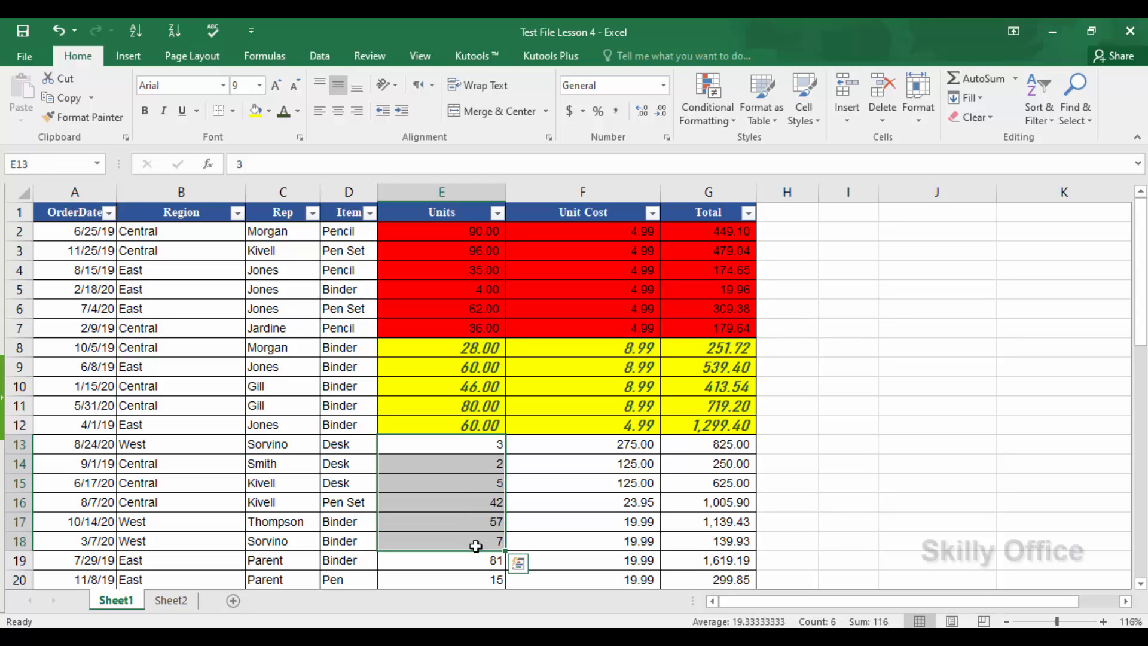
{"action": "left_click", "coordinate": [472, 439]}
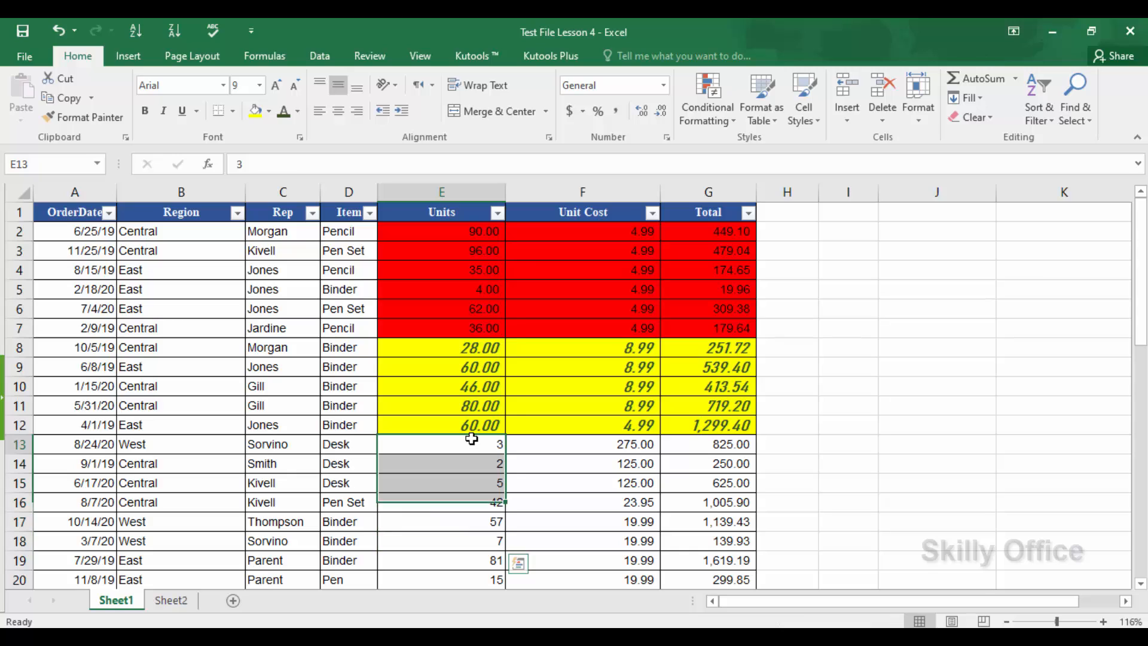
{"action": "left_click", "coordinate": [472, 423]}
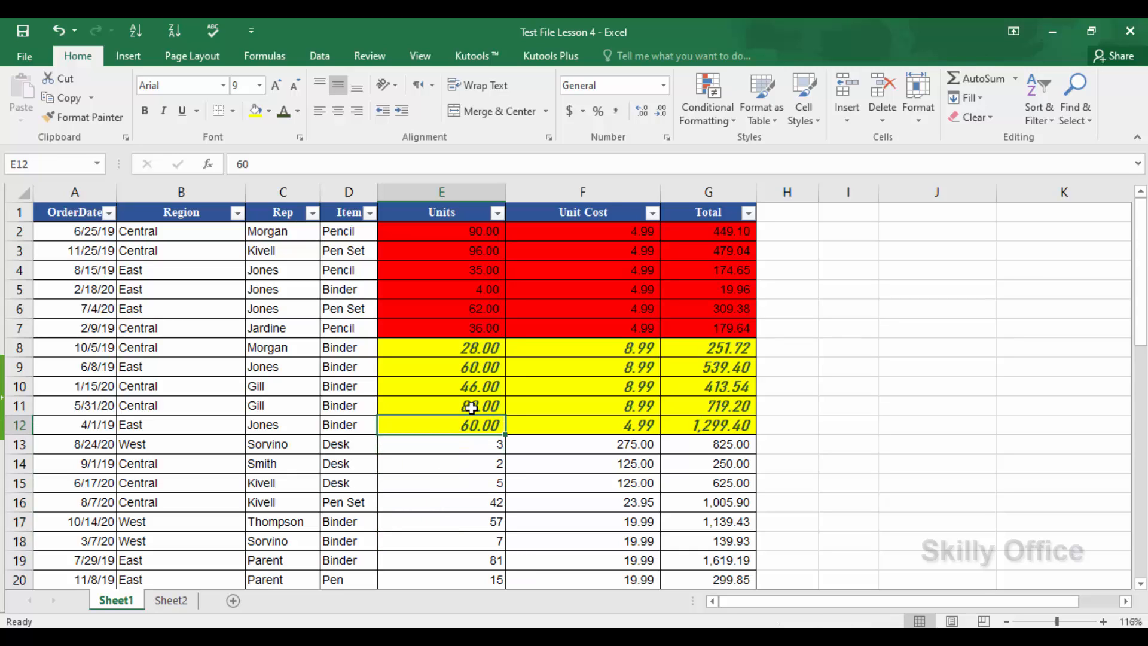
{"action": "left_click_drag", "start_coordinate": [471, 408], "coordinate": [477, 221]}
{"action": "left_click", "coordinate": [471, 385]}
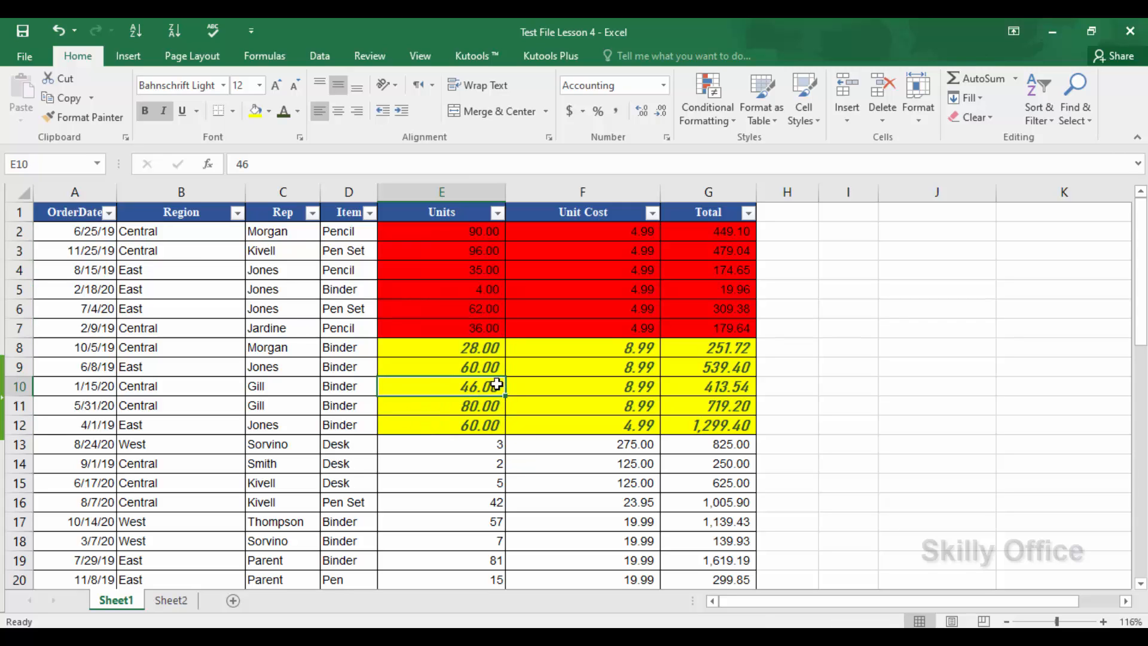
{"action": "left_click", "coordinate": [540, 385]}
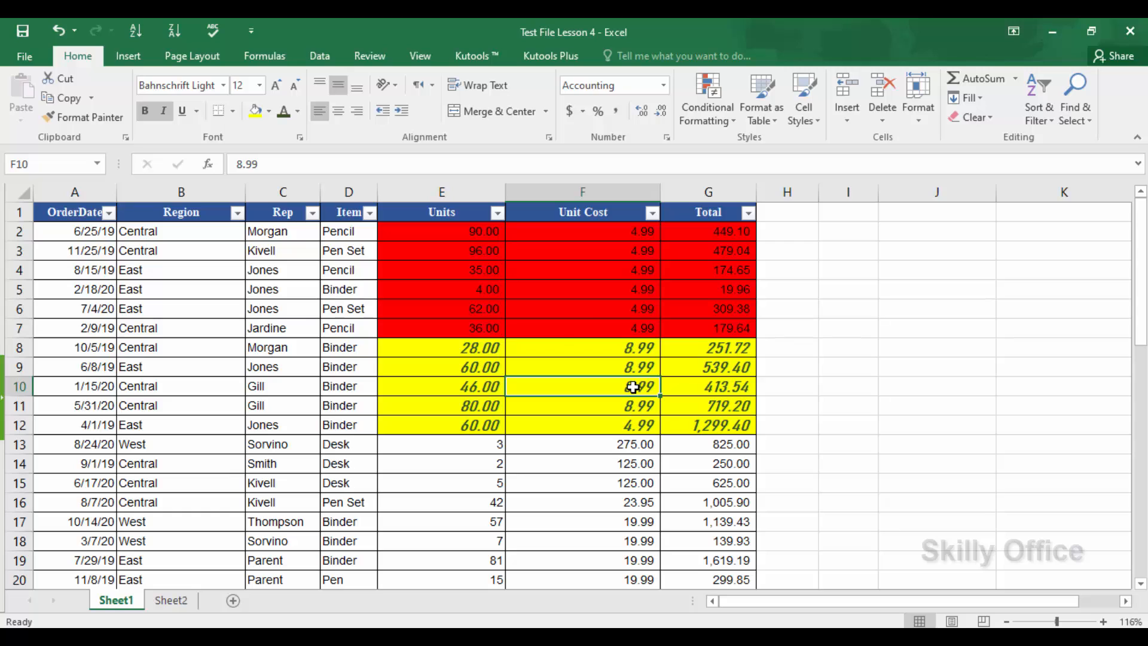
{"action": "left_click", "coordinate": [633, 386]}
{"action": "left_click_drag", "start_coordinate": [474, 428], "coordinate": [471, 235]}
{"action": "left_click", "coordinate": [461, 325]}
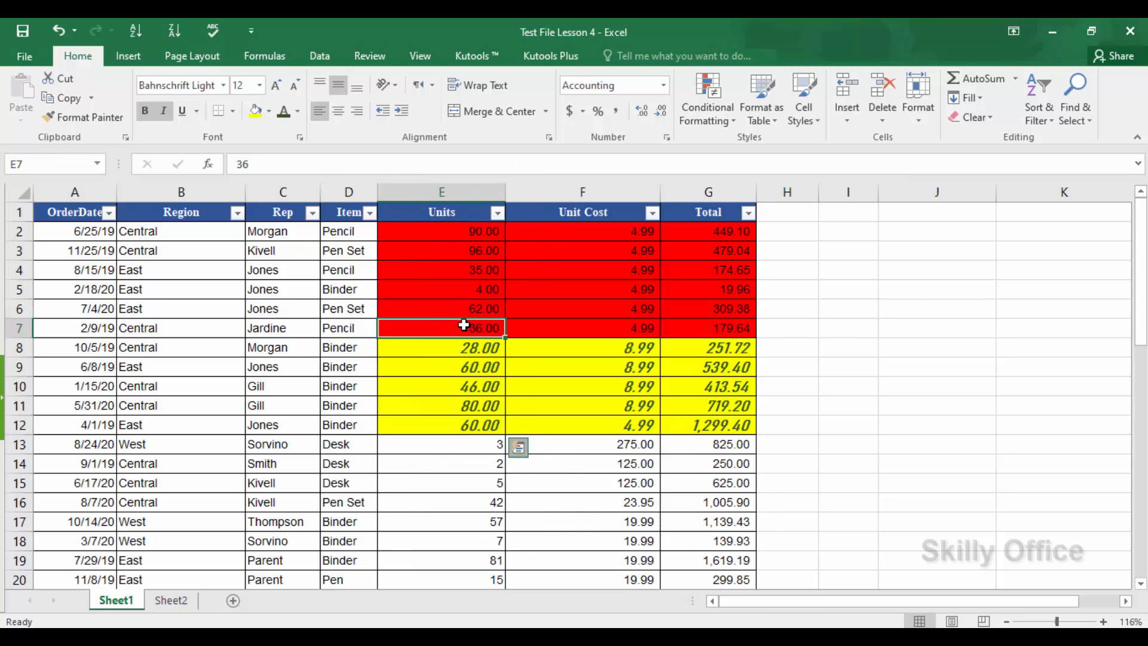
{"action": "left_click", "coordinate": [402, 372]}
{"action": "left_click", "coordinate": [458, 262]}
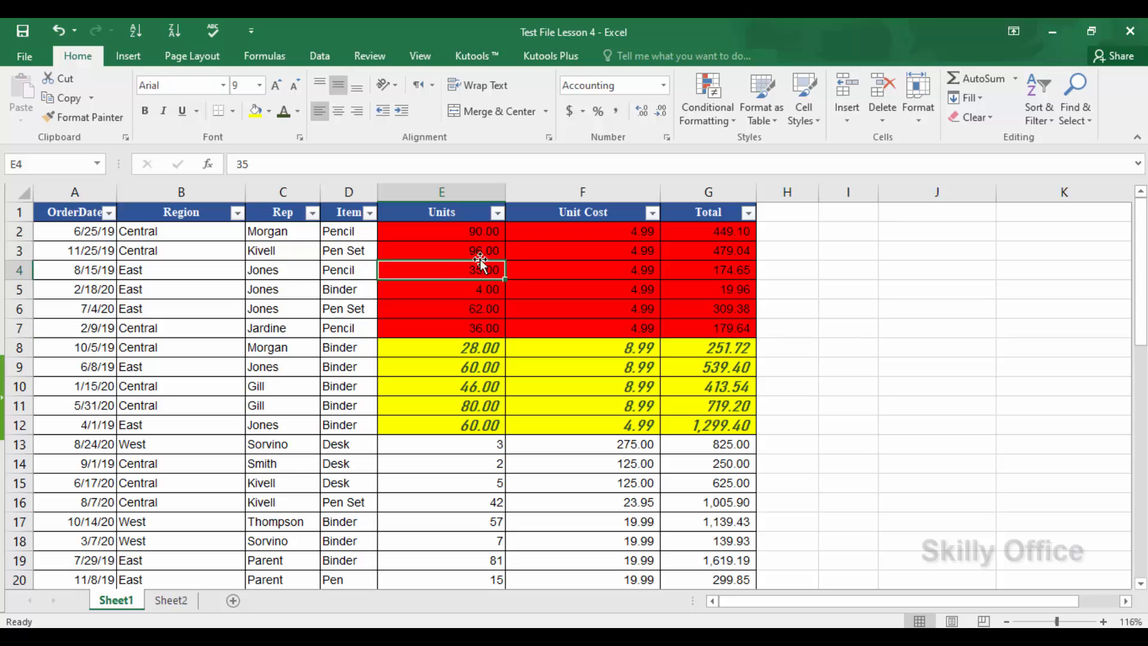
{"action": "left_click", "coordinate": [471, 426]}
{"action": "left_click", "coordinate": [432, 340]}
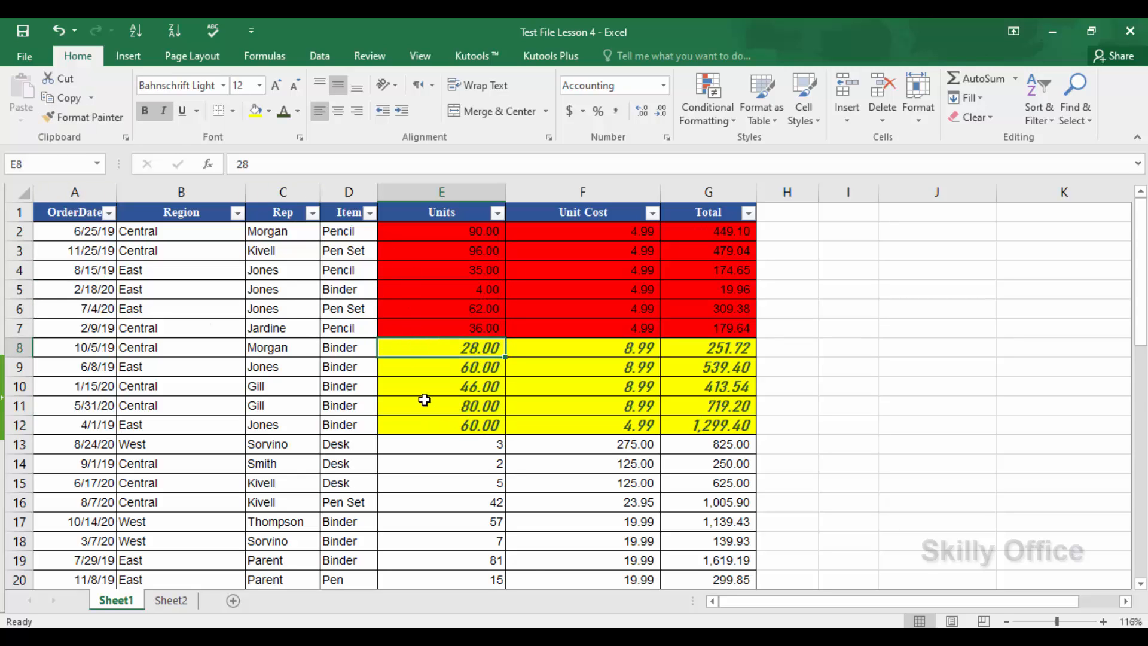
{"action": "left_click", "coordinate": [446, 449]}
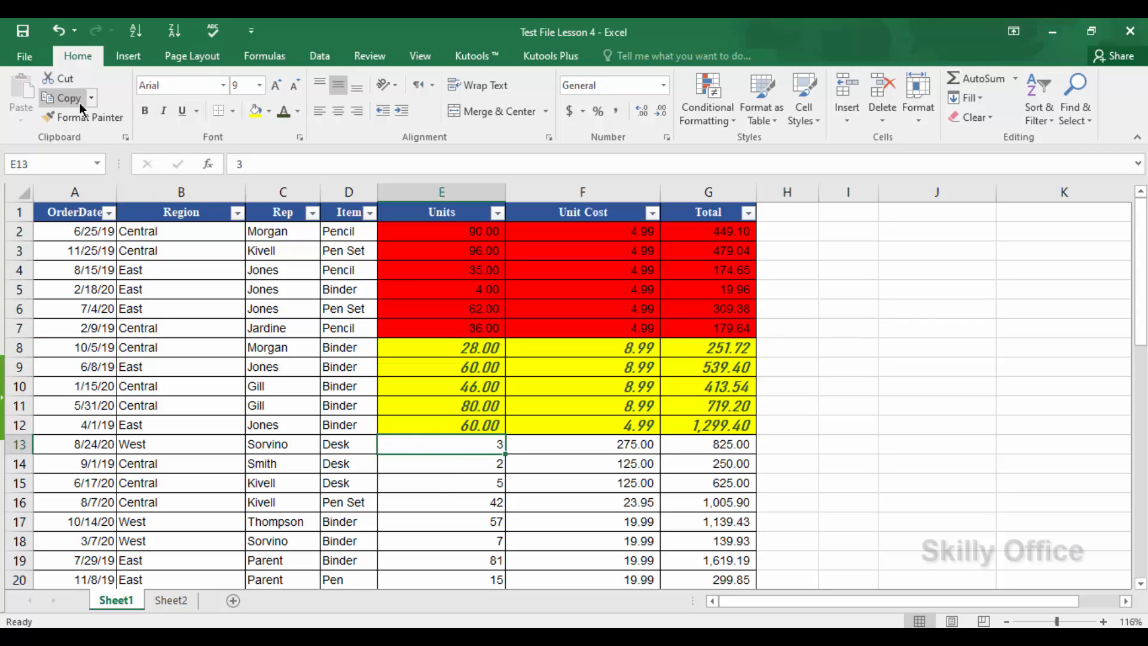
{"action": "key", "text": "ctrl+z"}
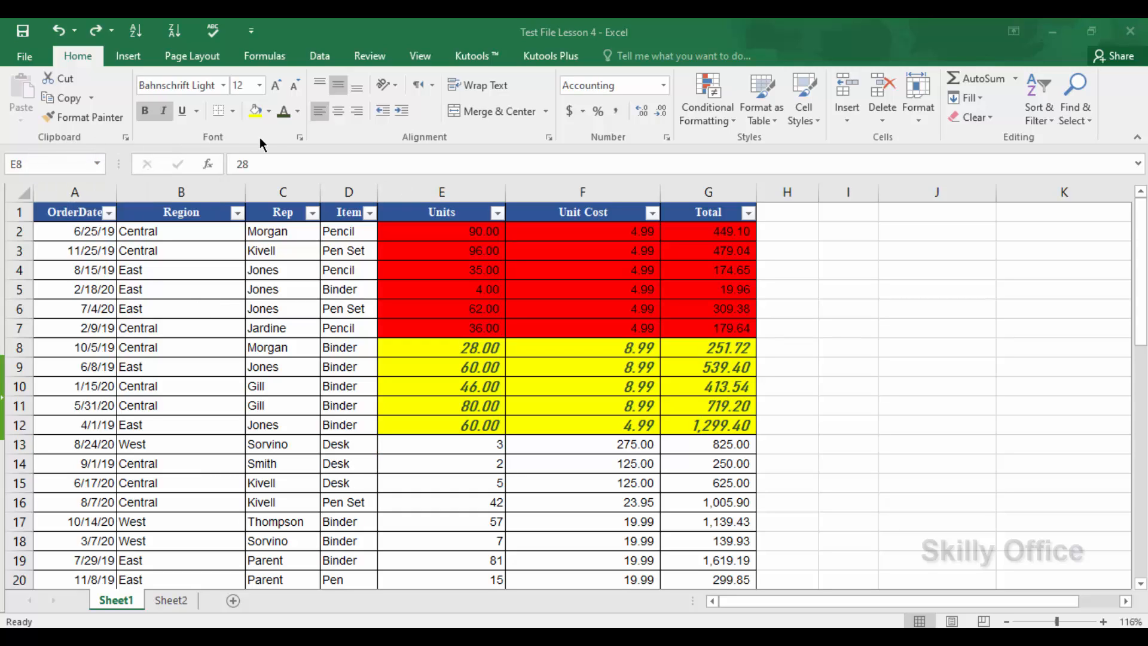
{"action": "left_click", "coordinate": [400, 141]}
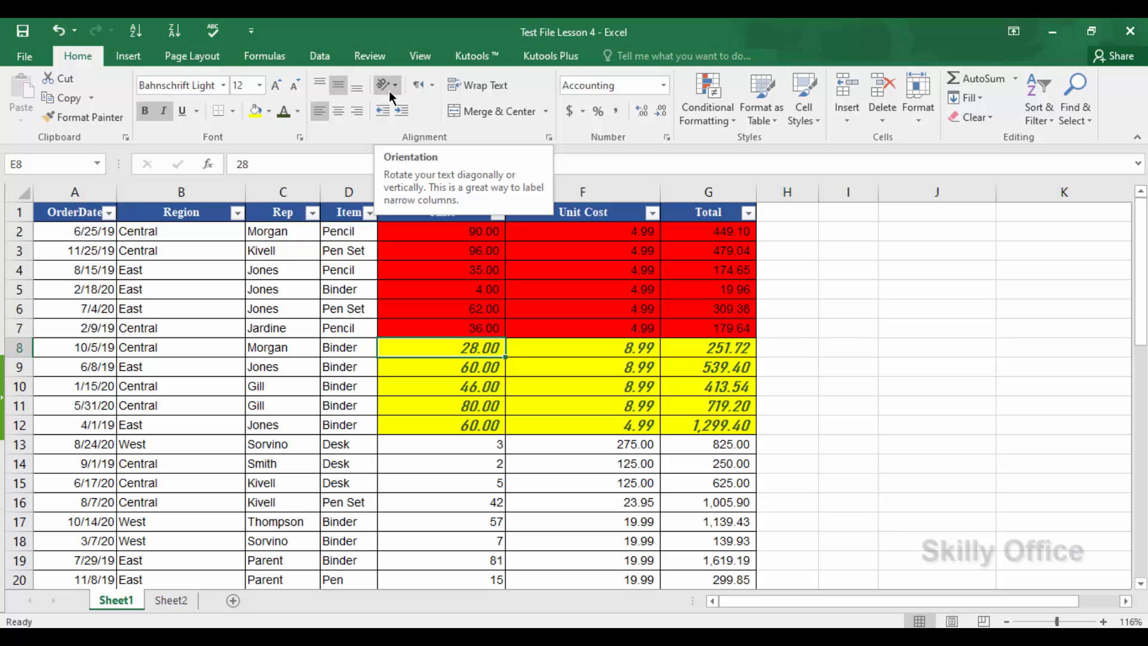
{"action": "key", "text": "ctrl"}
{"action": "key", "text": "ctrl"}
{"action": "key", "text": "ctrl"}
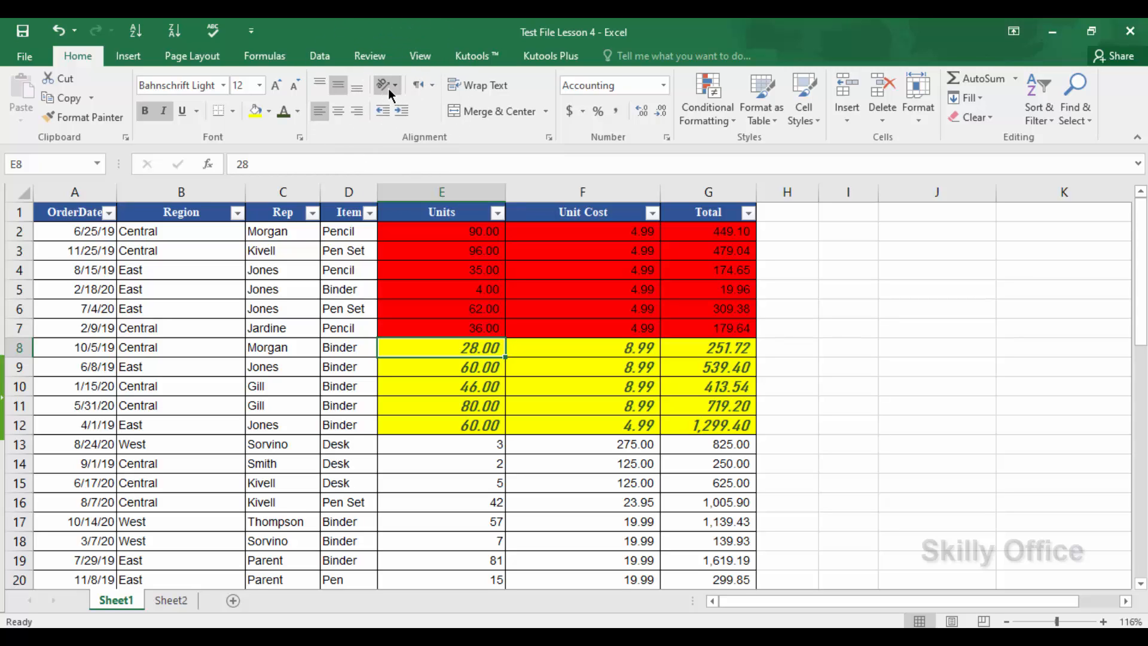
{"action": "key", "text": "ctrl"}
Rotate the text of Region cell B8 up and centre it horizontally
{"action": "left_click", "coordinate": [392, 87]}
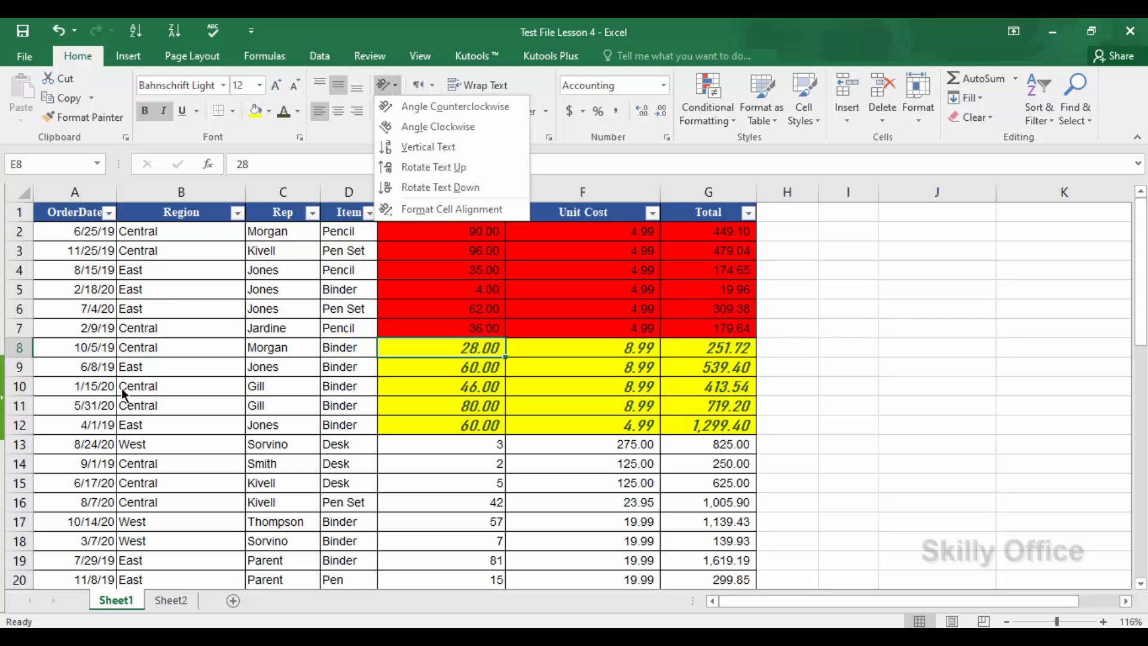
{"action": "key", "text": "ctrl"}
{"action": "key", "text": "ctrl"}
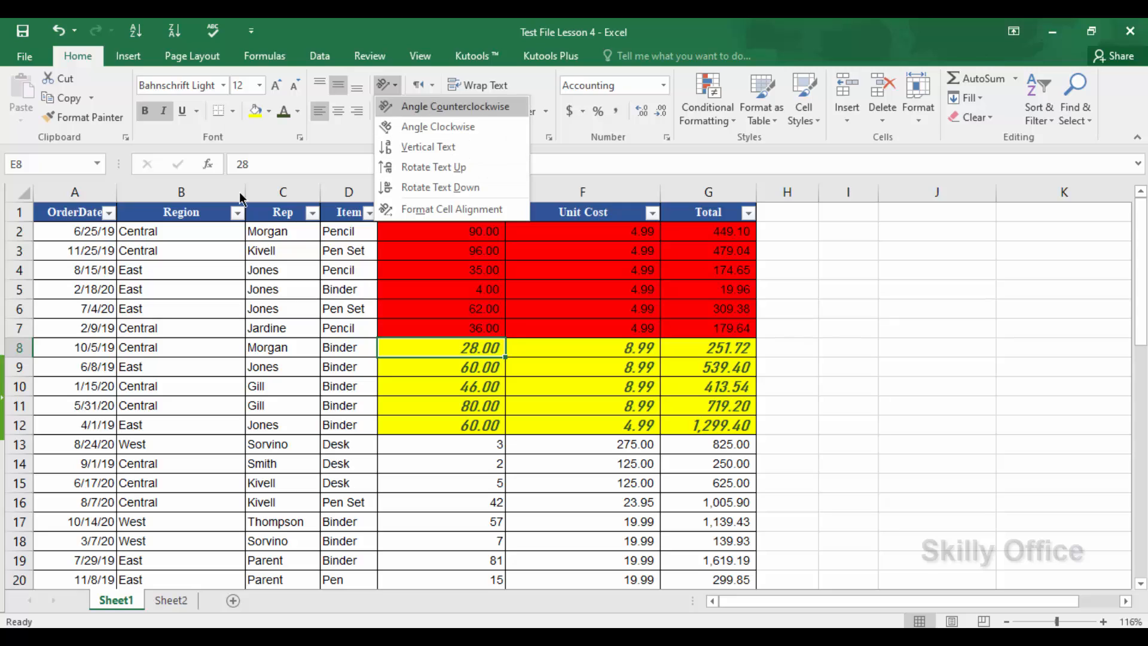
{"action": "left_click", "coordinate": [214, 335]}
{"action": "left_click", "coordinate": [216, 343]}
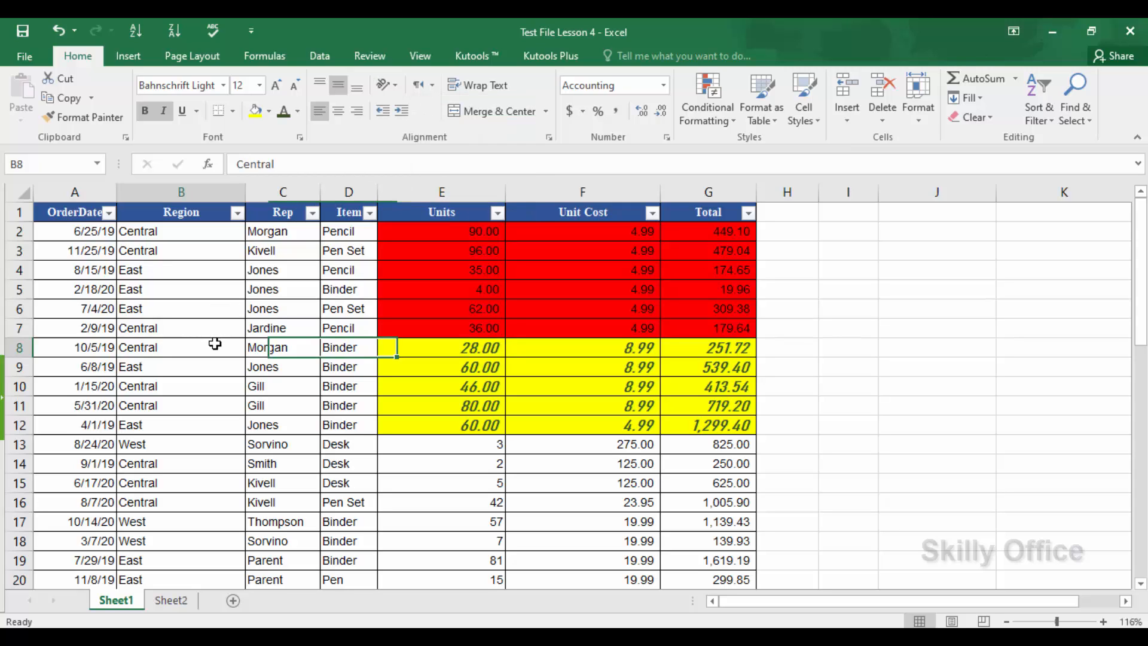
{"action": "left_click", "coordinate": [395, 84]}
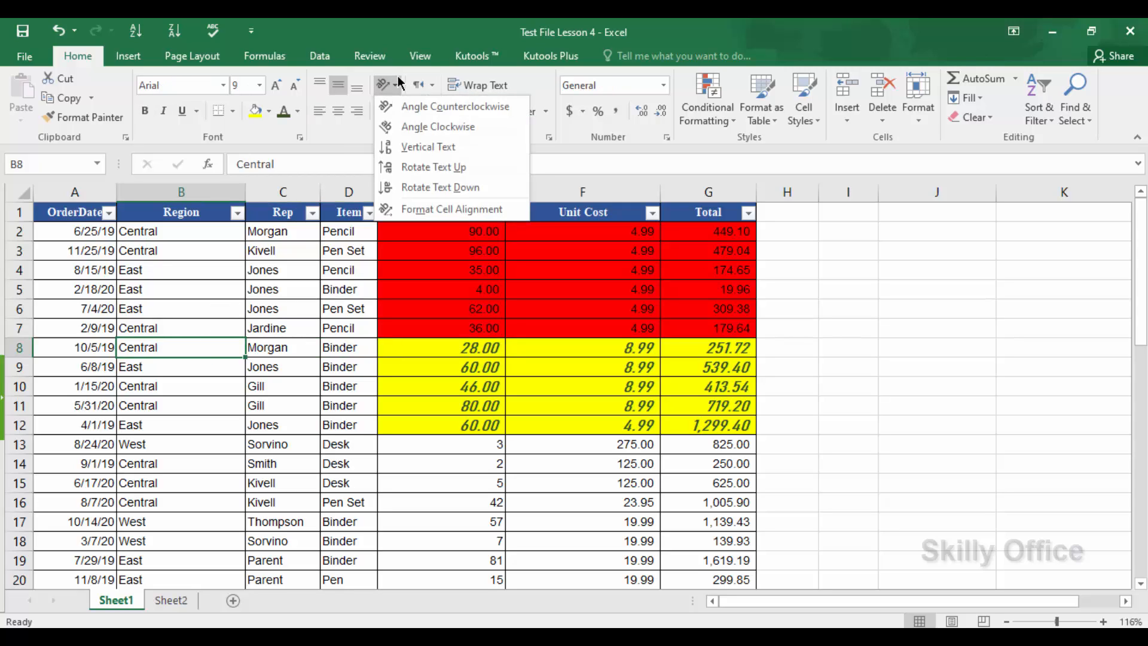
{"action": "left_click", "coordinate": [421, 167]}
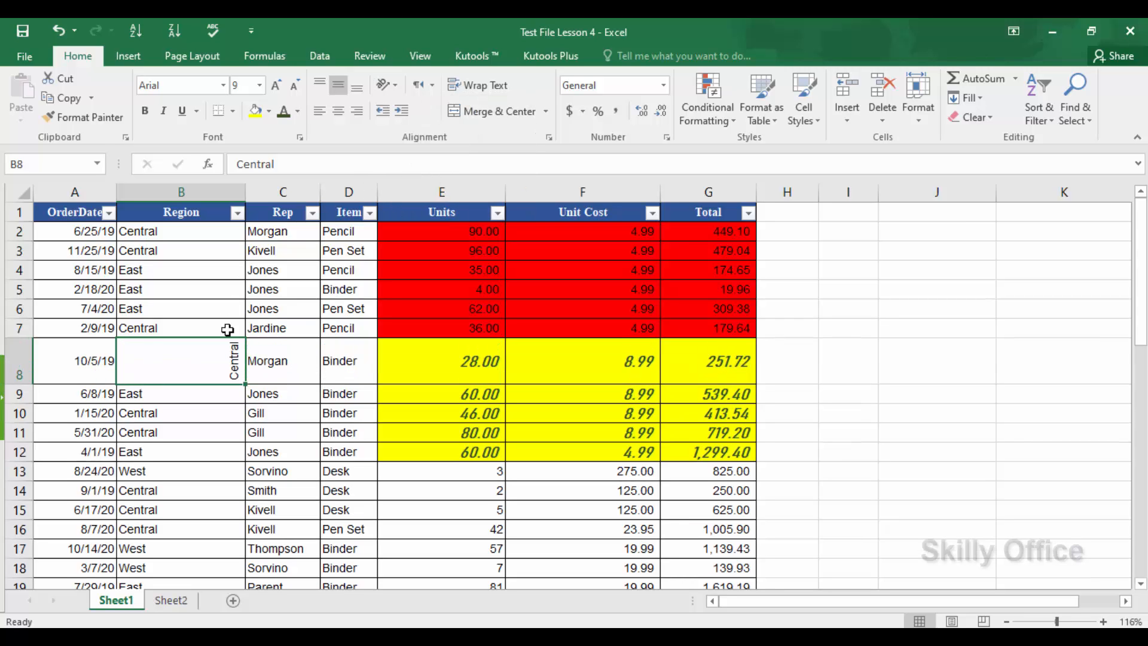
{"action": "left_click", "coordinate": [339, 111]}
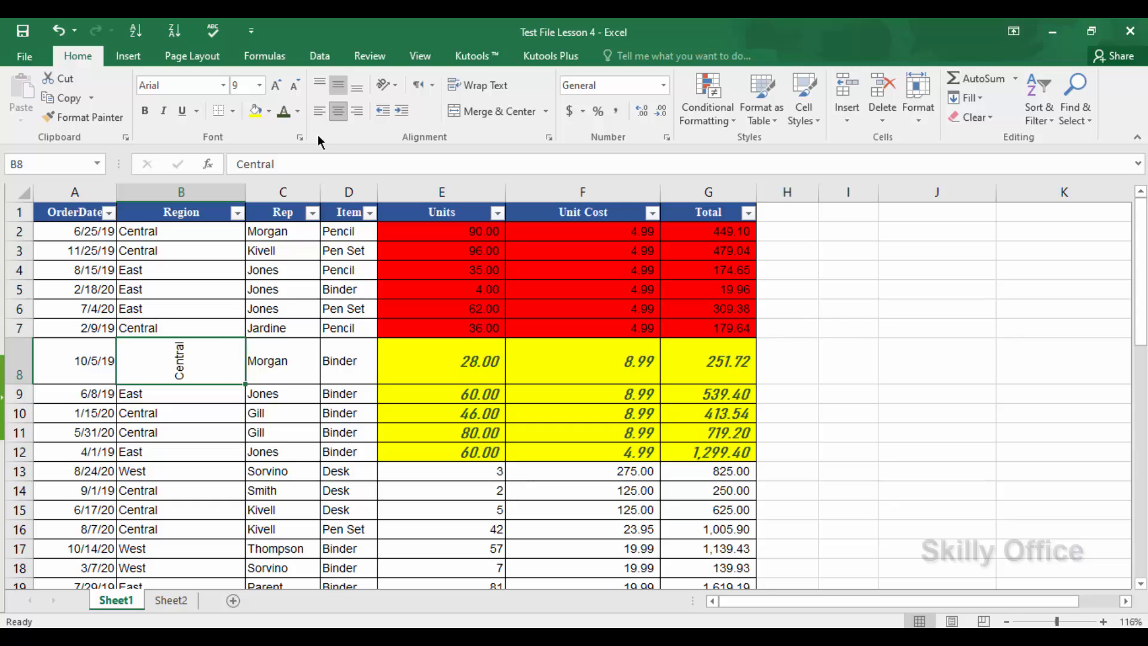
Make row 8 taller, and set the text of cell B8 to bold with a larger font size
{"action": "left_click_drag", "start_coordinate": [21, 384], "coordinate": [22, 411]}
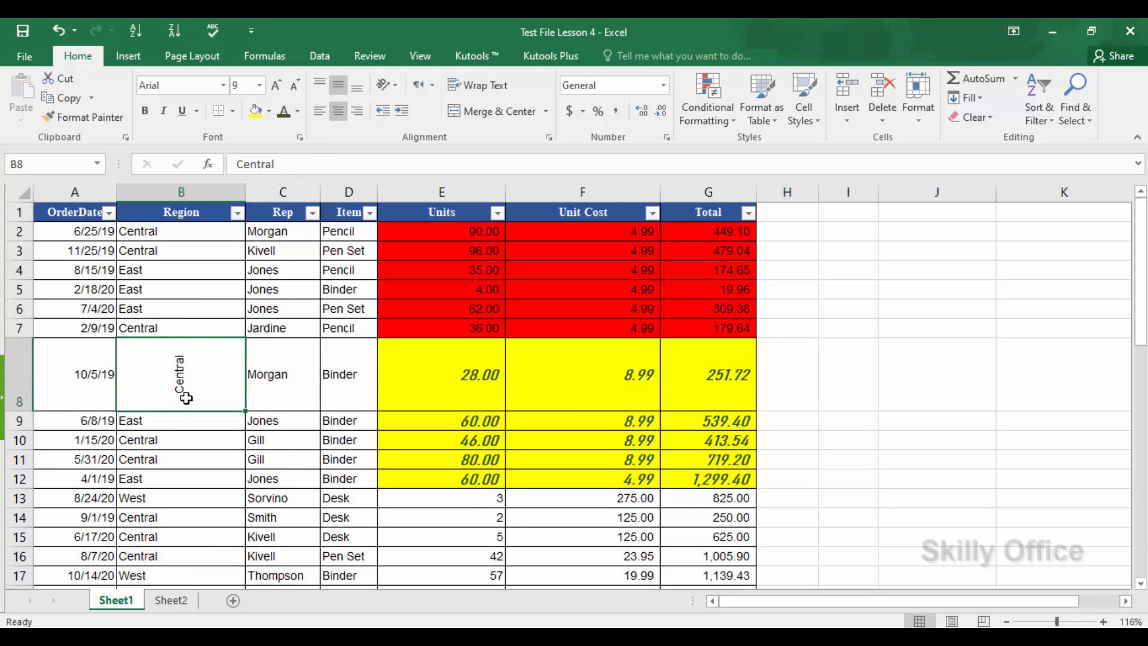
{"action": "left_click", "coordinate": [145, 113]}
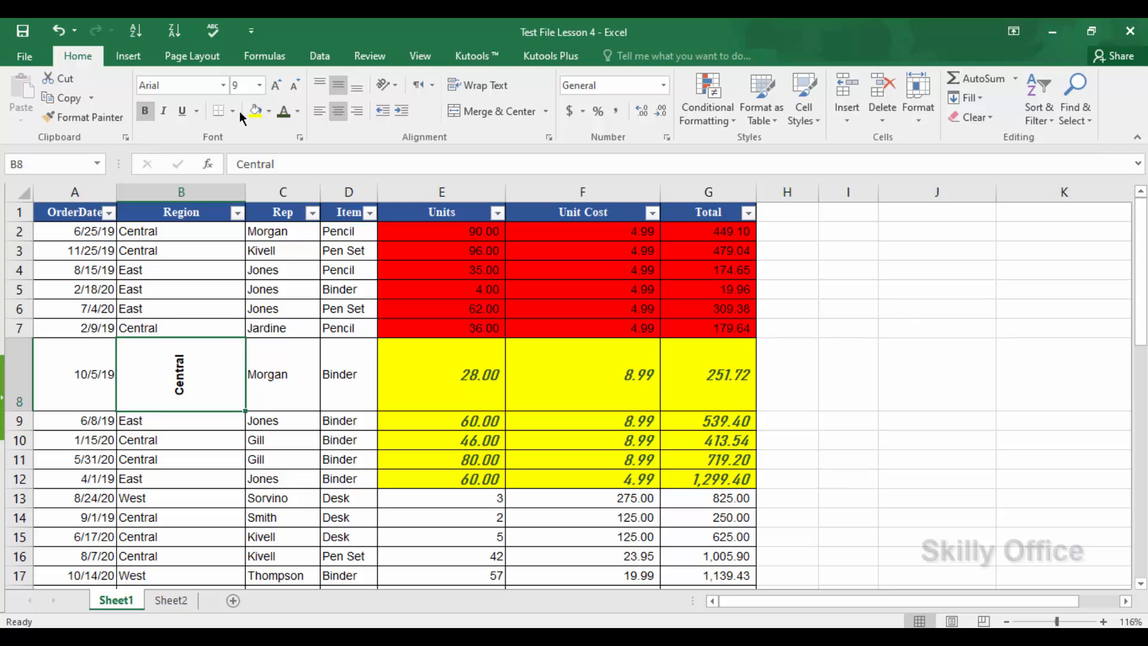
{"action": "left_click", "coordinate": [276, 85]}
{"action": "left_click", "coordinate": [270, 92]}
{"action": "left_click", "coordinate": [185, 196]}
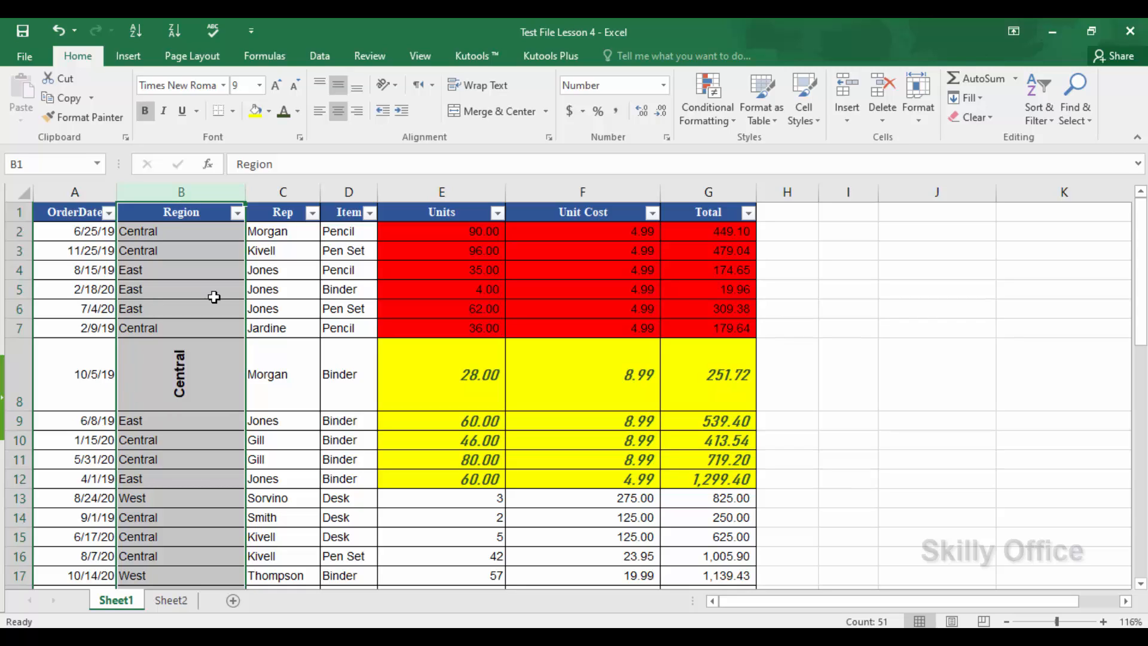
{"action": "left_click", "coordinate": [180, 370]}
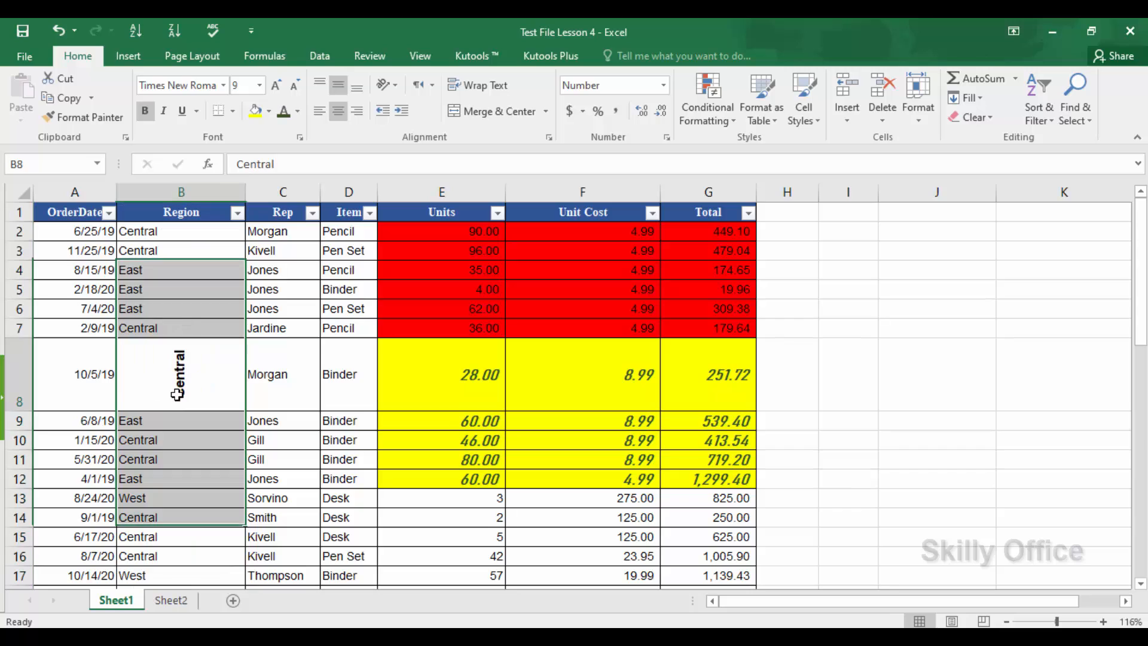
Rotate the Unit Cost header in F1 up, making row 1 taller and fitting column F's width to its contents
{"action": "left_click", "coordinate": [565, 213]}
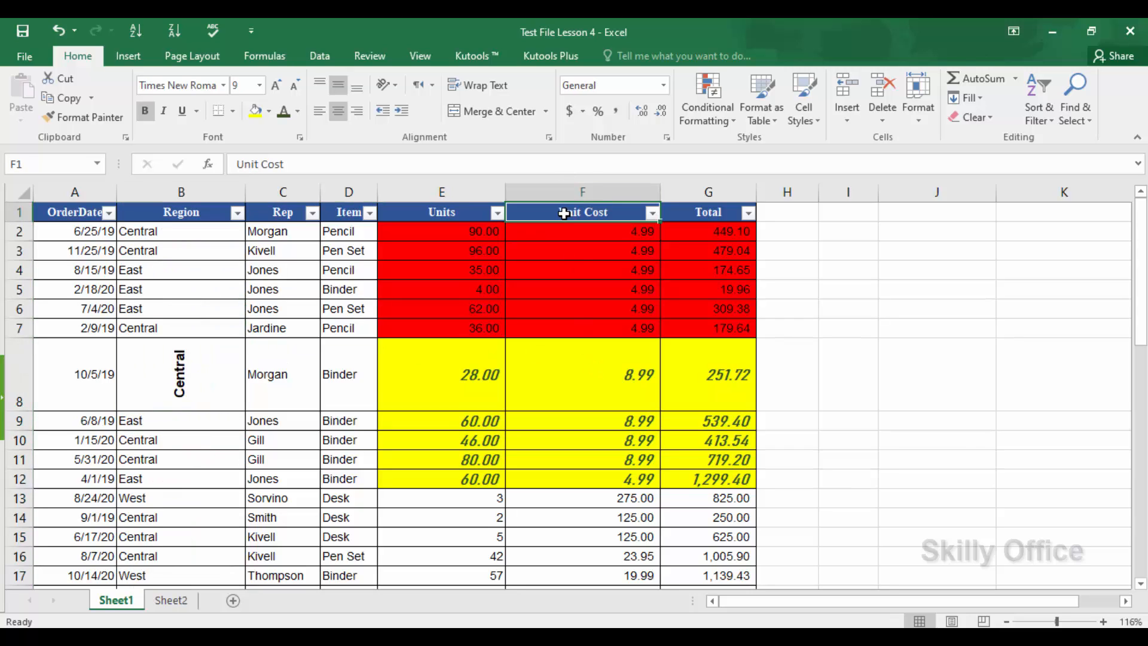
{"action": "left_click", "coordinate": [390, 85]}
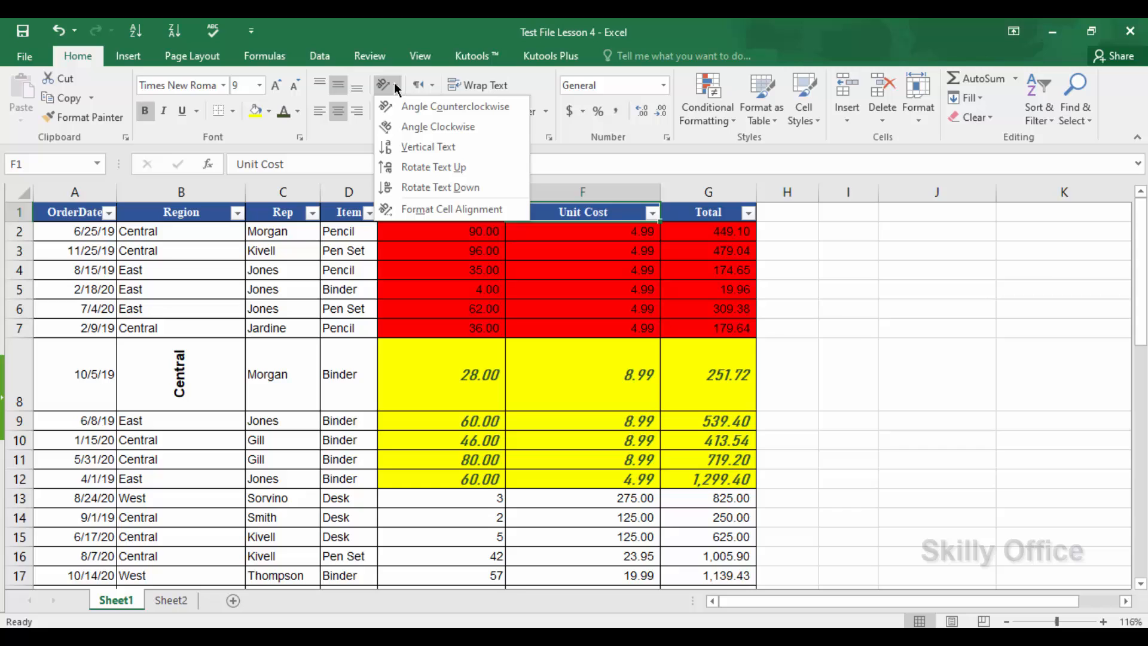
{"action": "left_click", "coordinate": [418, 168]}
{"action": "left_click_drag", "start_coordinate": [15, 257], "coordinate": [15, 282]}
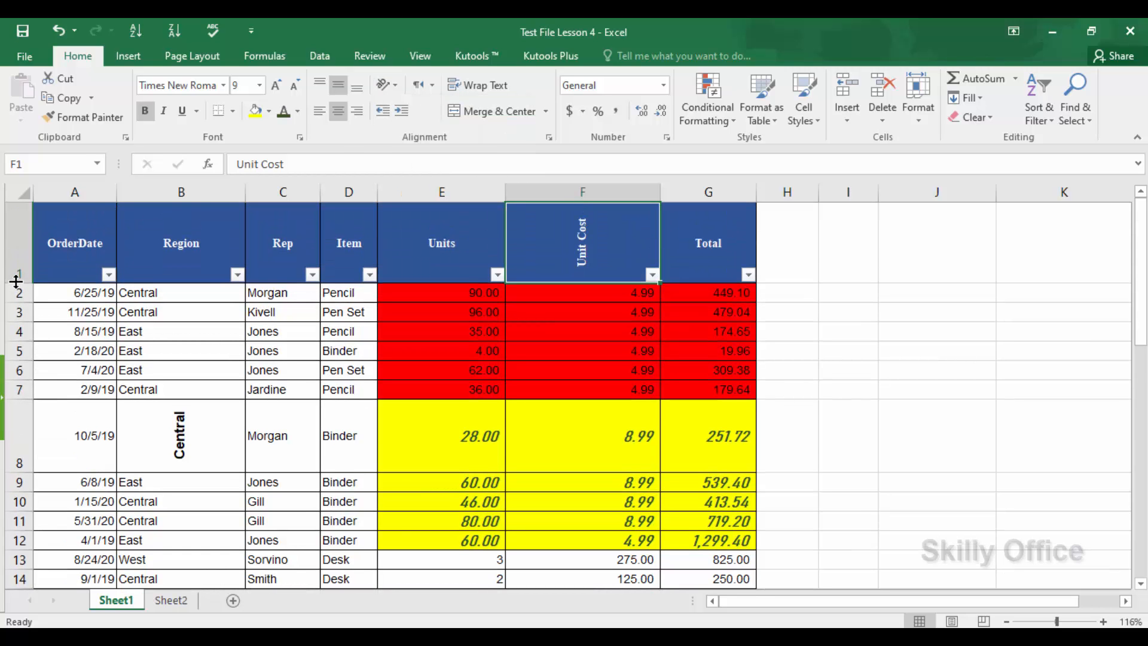
{"action": "double_click", "coordinate": [660, 192]}
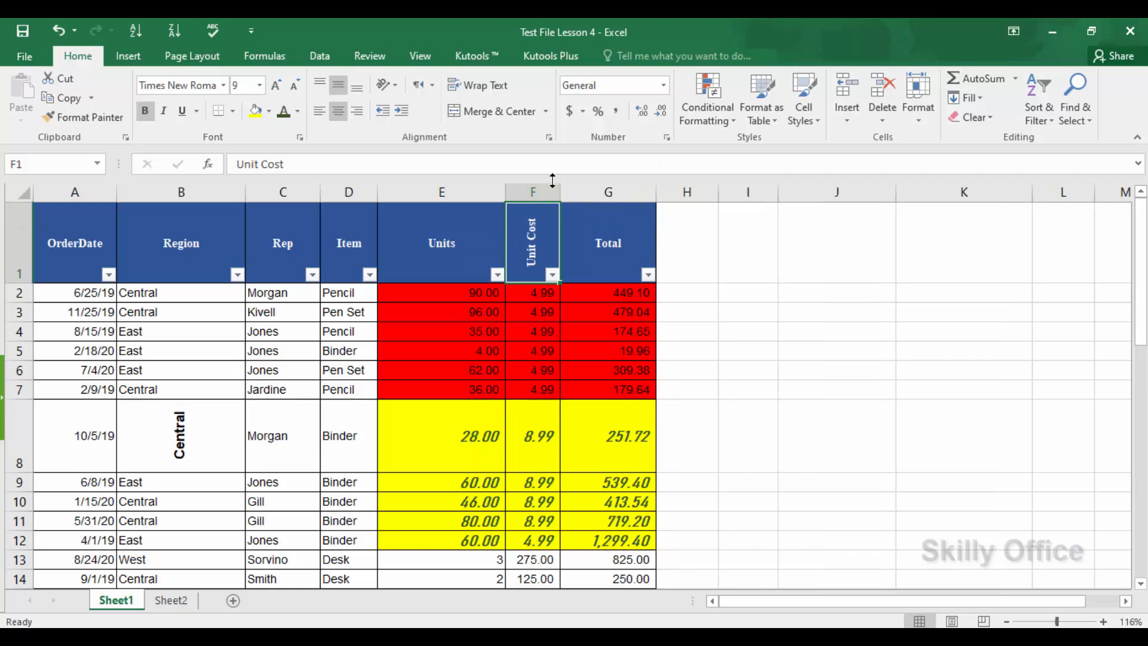
Angle the Unit Cost header in F1 counterclockwise and widen column F for the slanted text
{"action": "left_click", "coordinate": [531, 370]}
{"action": "mouse_move", "coordinate": [532, 261]}
{"action": "left_mouse_down"}
{"action": "mouse_move", "coordinate": [281, 251]}
{"action": "mouse_move", "coordinate": [478, 245]}
{"action": "mouse_move", "coordinate": [532, 257]}
{"action": "left_mouse_up"}
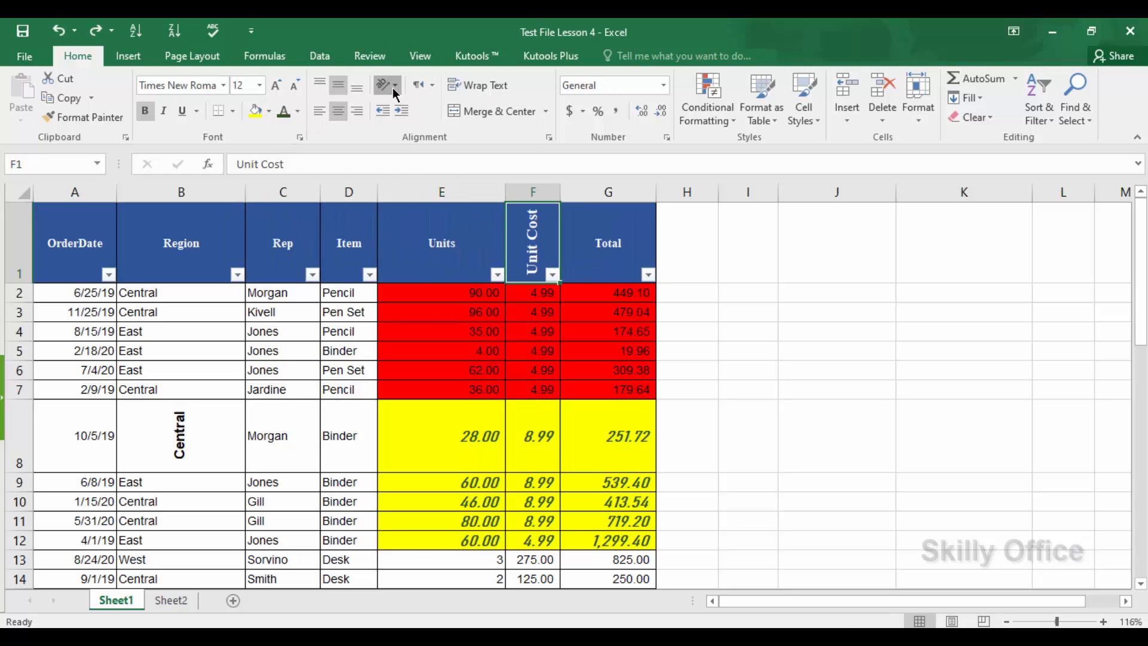
{"action": "left_click", "coordinate": [393, 88]}
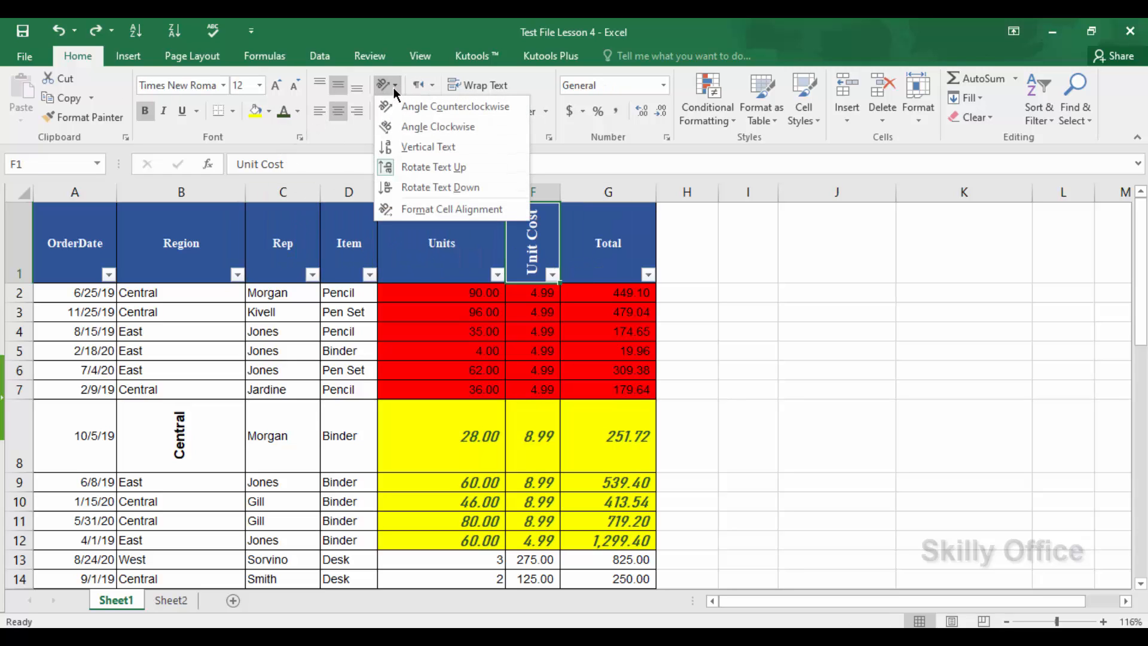
{"action": "left_click", "coordinate": [421, 106]}
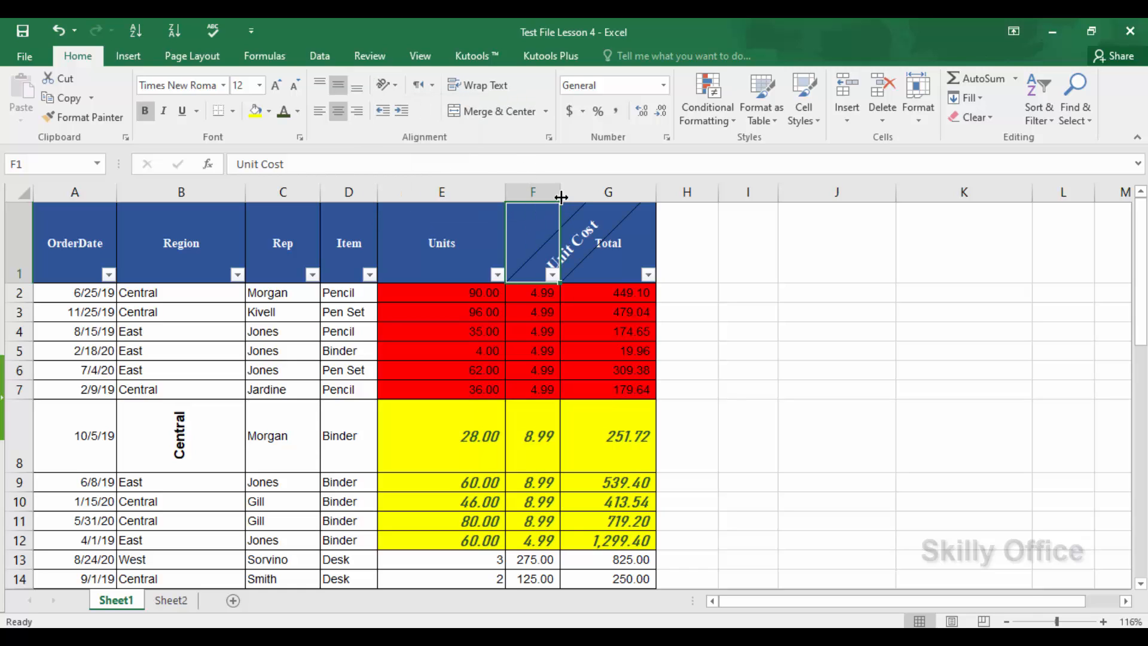
{"action": "left_click_drag", "start_coordinate": [560, 192], "coordinate": [629, 201]}
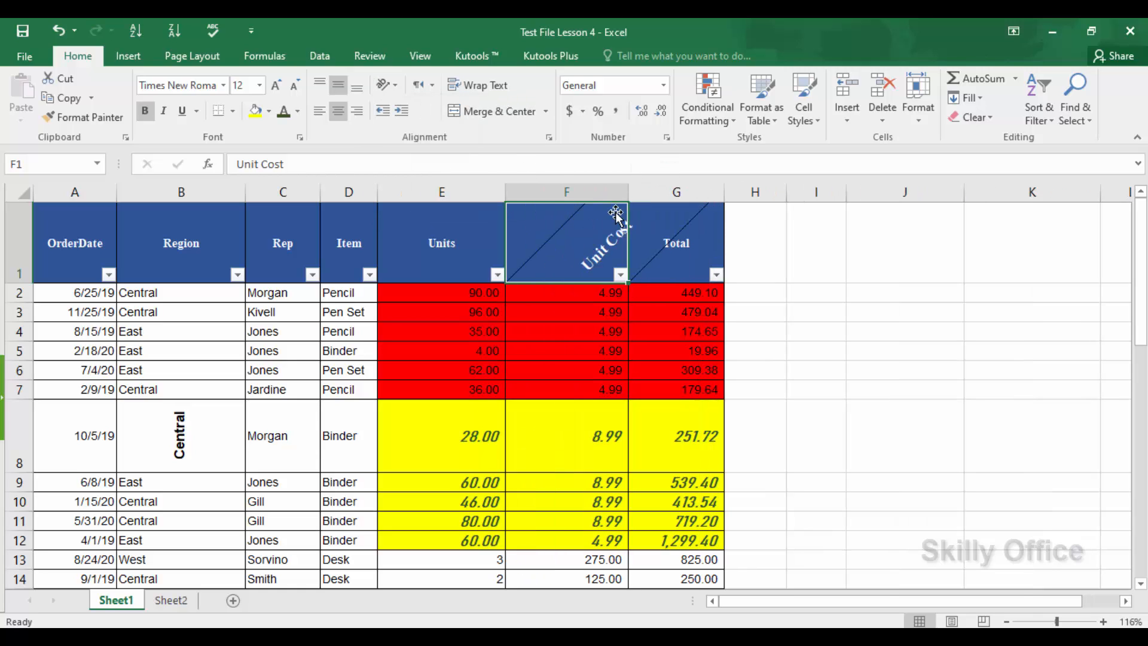
Left-align the slanted Unit Cost header in F1 and narrow column F slightly
{"action": "left_click_drag", "start_coordinate": [584, 237], "coordinate": [554, 235]}
{"action": "left_click", "coordinate": [318, 114]}
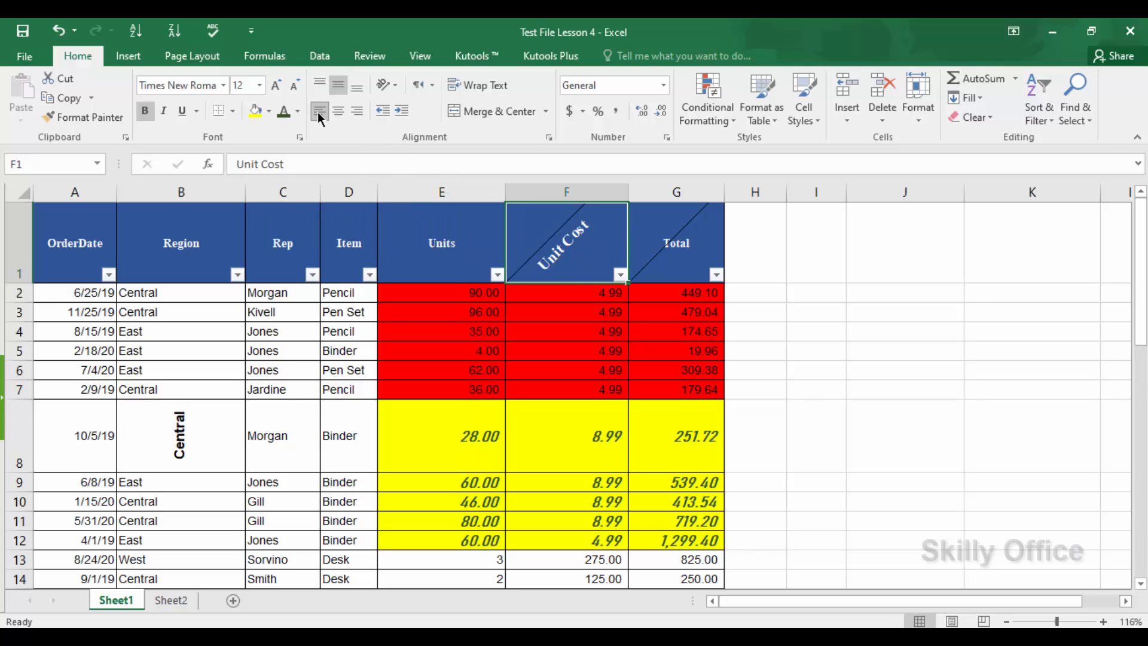
{"action": "left_click_drag", "start_coordinate": [628, 195], "coordinate": [616, 195]}
{"action": "left_click", "coordinate": [576, 375]}
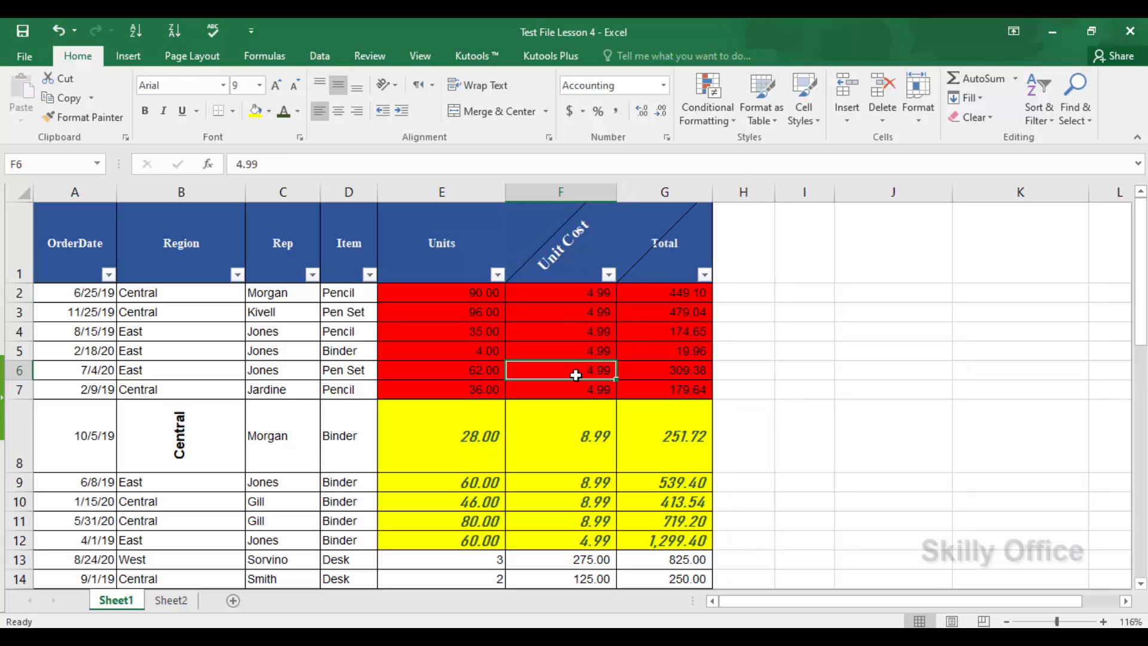
Set the text orientation of the Unit Cost header in F1 to 0 degrees
{"action": "left_click", "coordinate": [534, 246]}
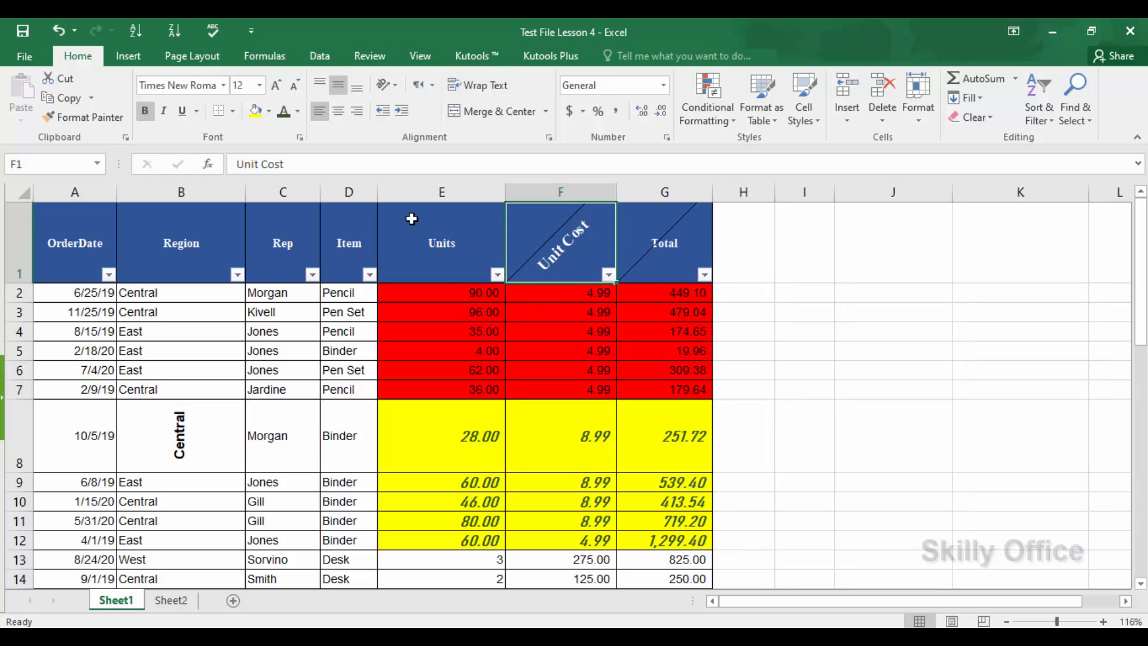
{"action": "left_click", "coordinate": [395, 90]}
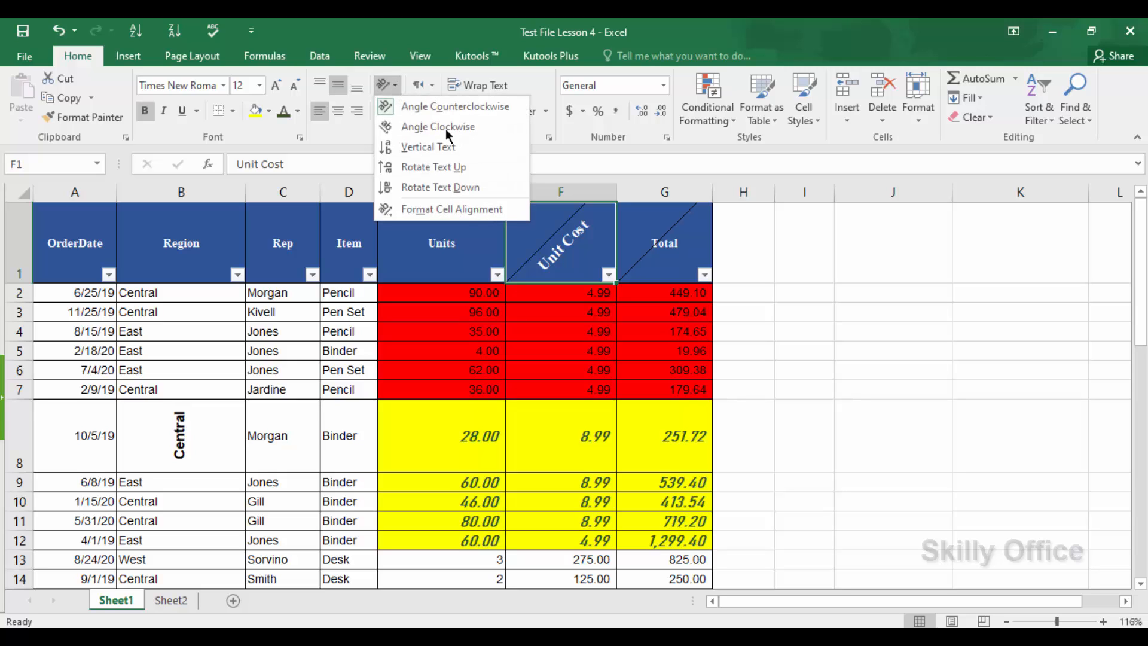
{"action": "left_click", "coordinate": [466, 210]}
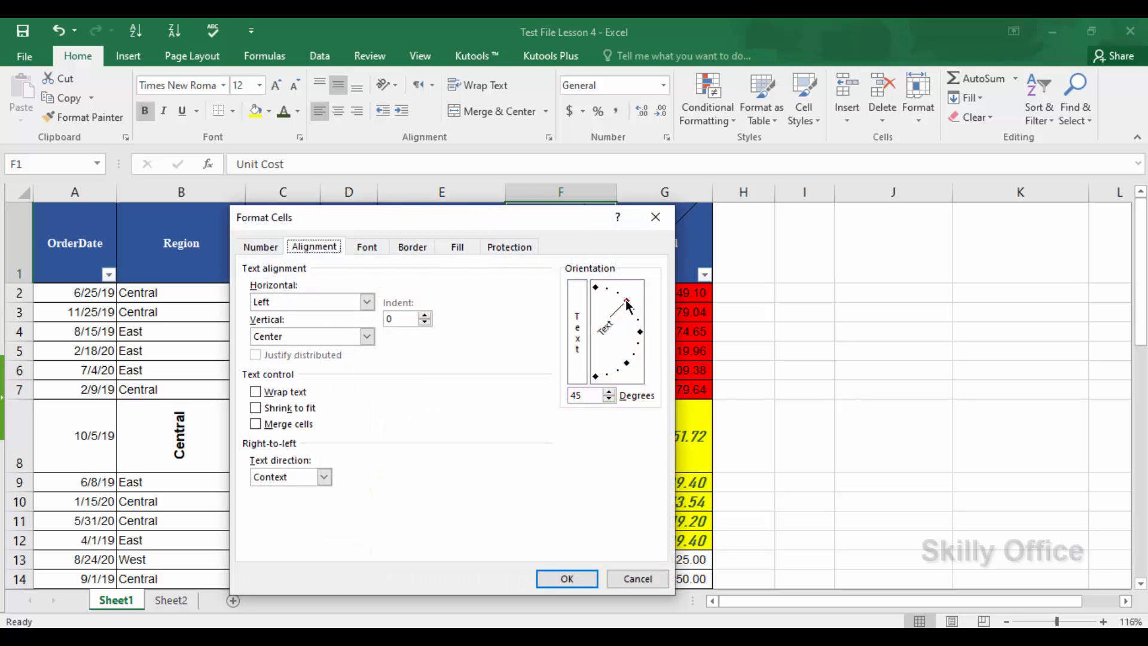
{"action": "left_click_drag", "start_coordinate": [626, 305], "coordinate": [645, 336]}
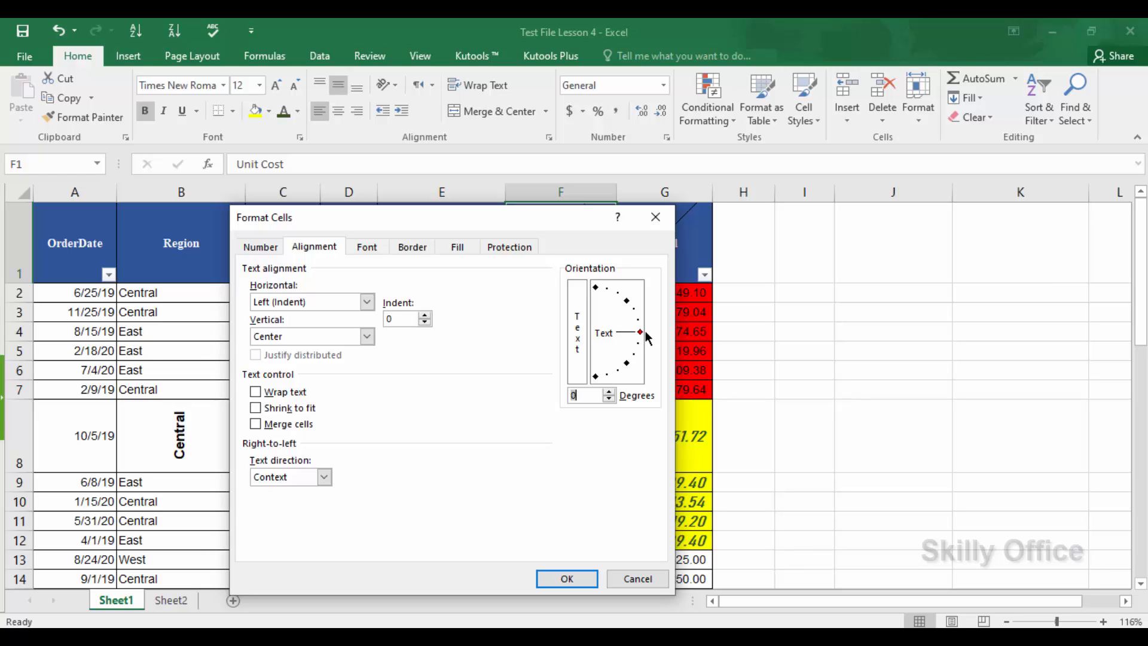
{"action": "left_click", "coordinate": [563, 579]}
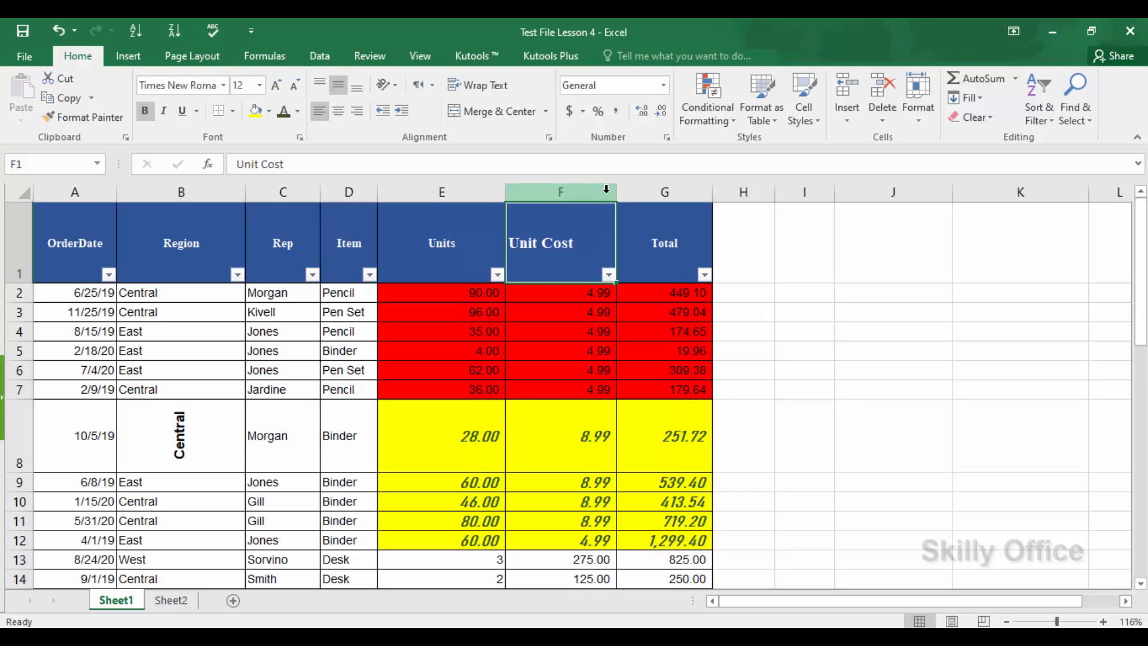
Narrow column F around the horizontal Unit Cost header and centre the text of F1 horizontally
{"action": "left_click_drag", "start_coordinate": [616, 192], "coordinate": [591, 192]}
{"action": "left_click", "coordinate": [537, 356]}
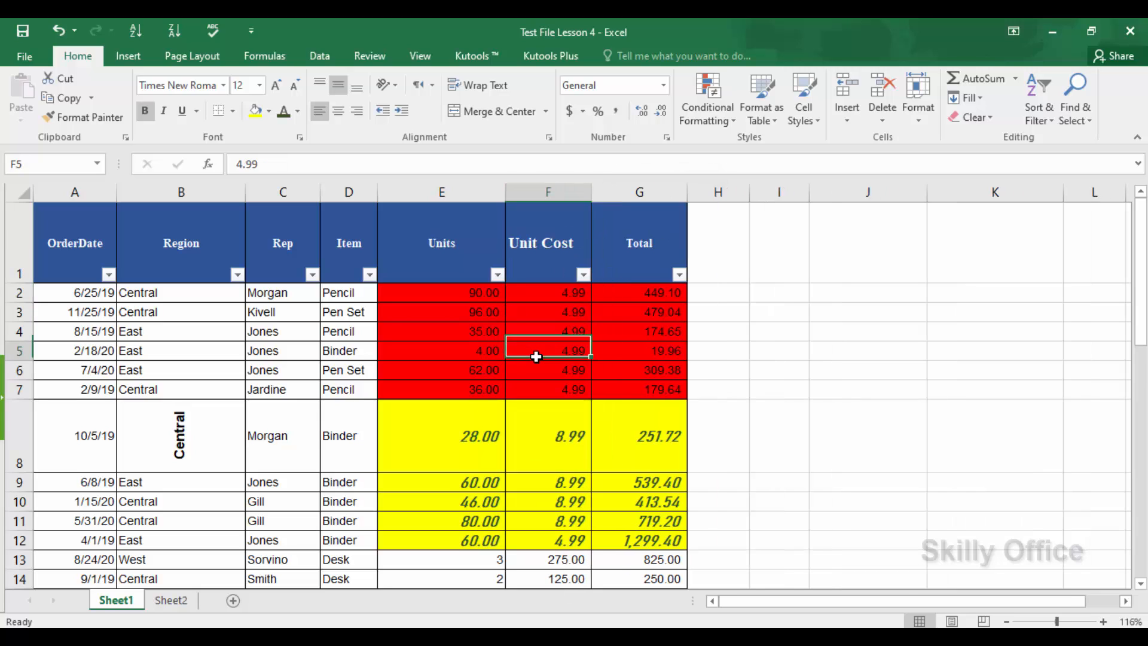
{"action": "left_click", "coordinate": [579, 241]}
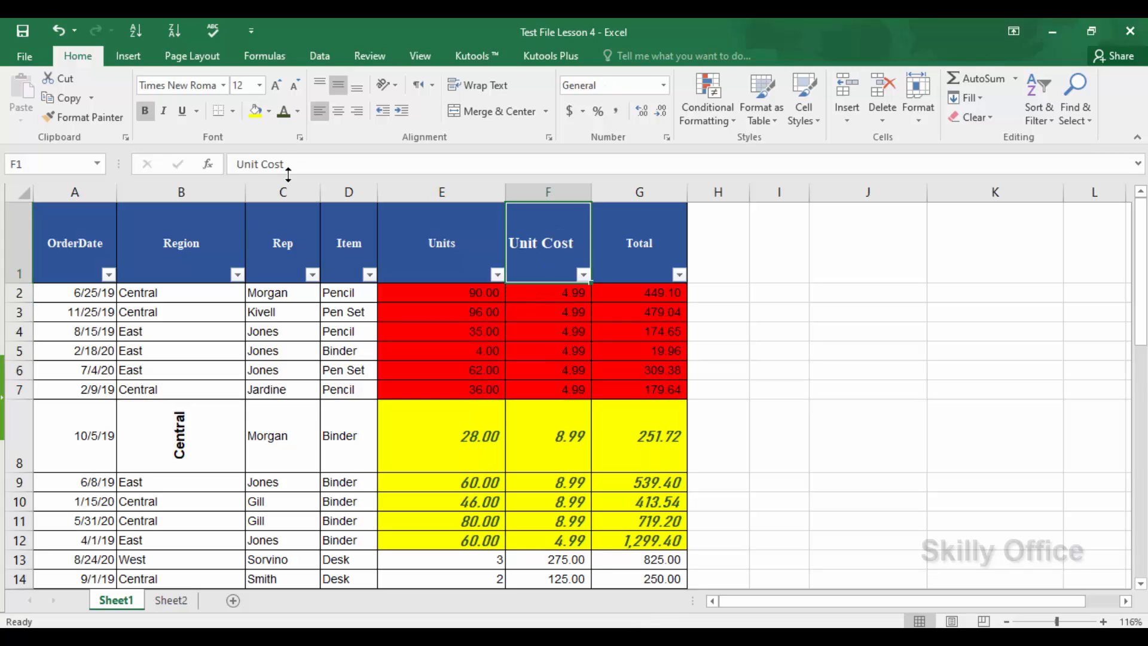
{"action": "left_click", "coordinate": [339, 117]}
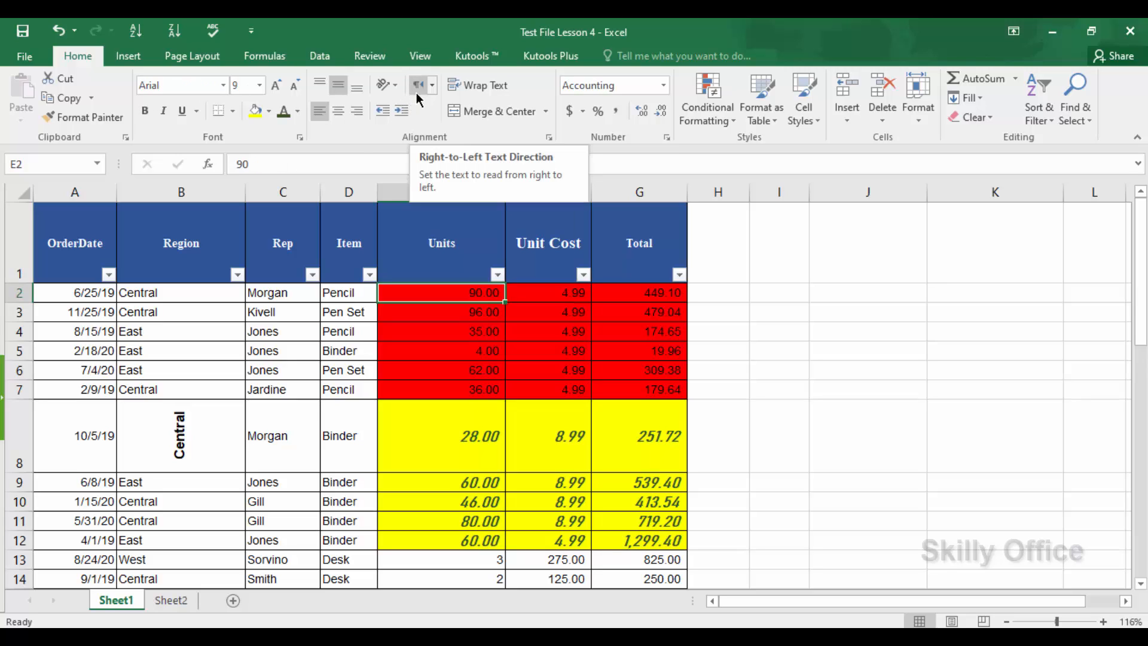
Try the Right-to-Left and Left-to-Right text directions on Units cell E2
{"action": "left_click", "coordinate": [416, 92]}
{"action": "left_click", "coordinate": [430, 84]}
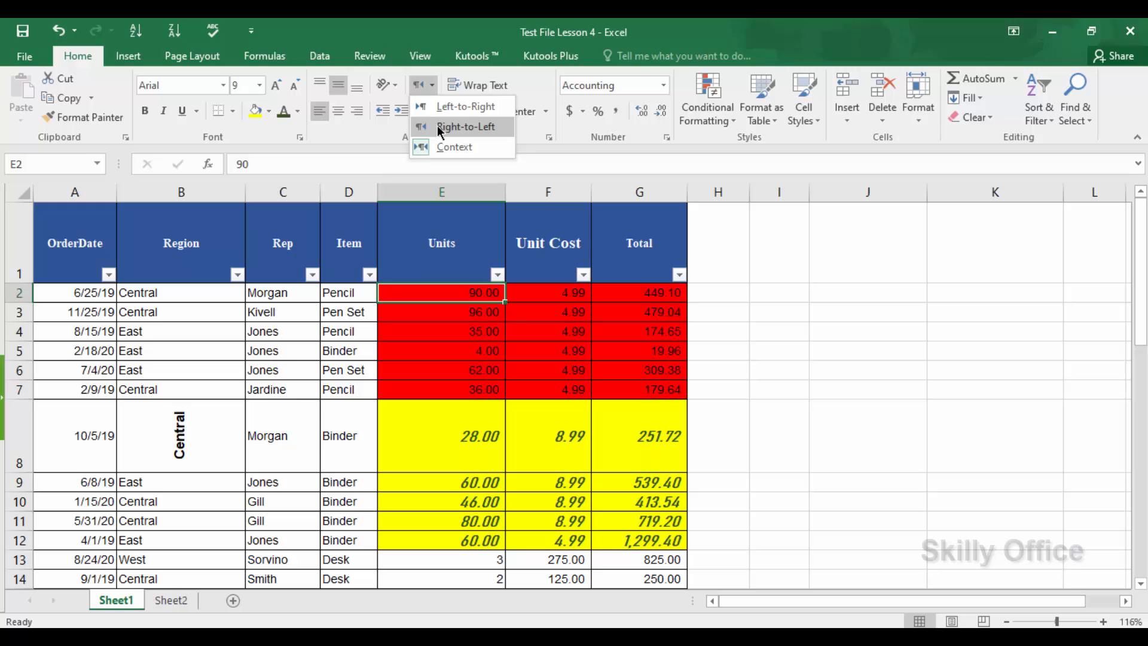
{"action": "left_click", "coordinate": [437, 125]}
{"action": "left_click", "coordinate": [433, 88]}
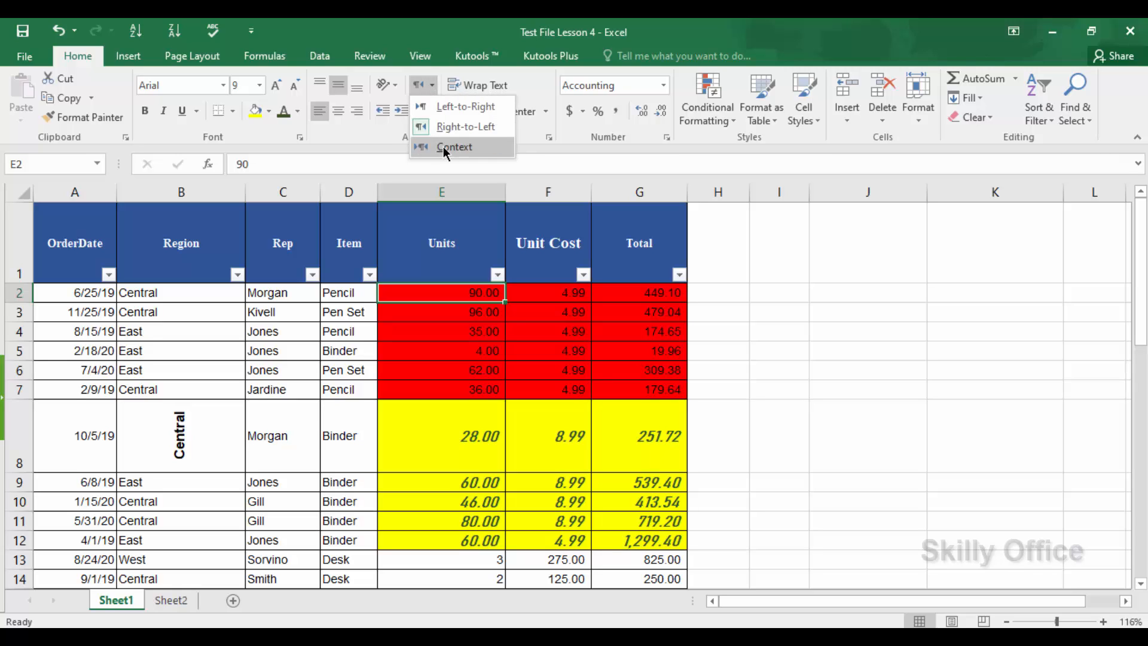
{"action": "left_click", "coordinate": [424, 103]}
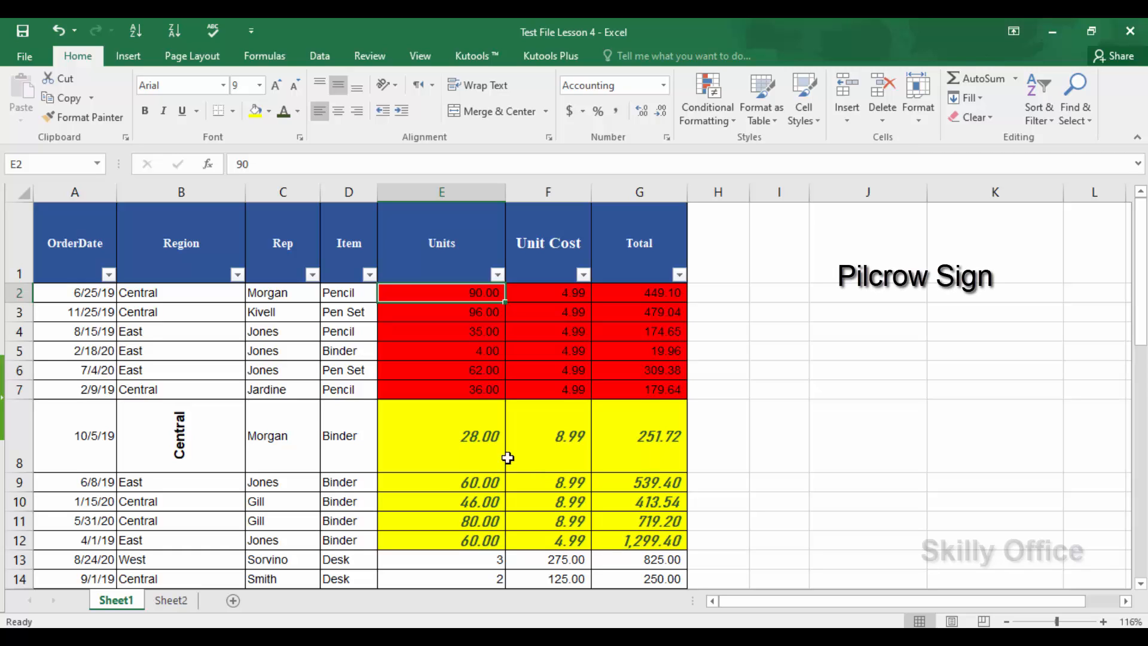
{"action": "left_click", "coordinate": [416, 85]}
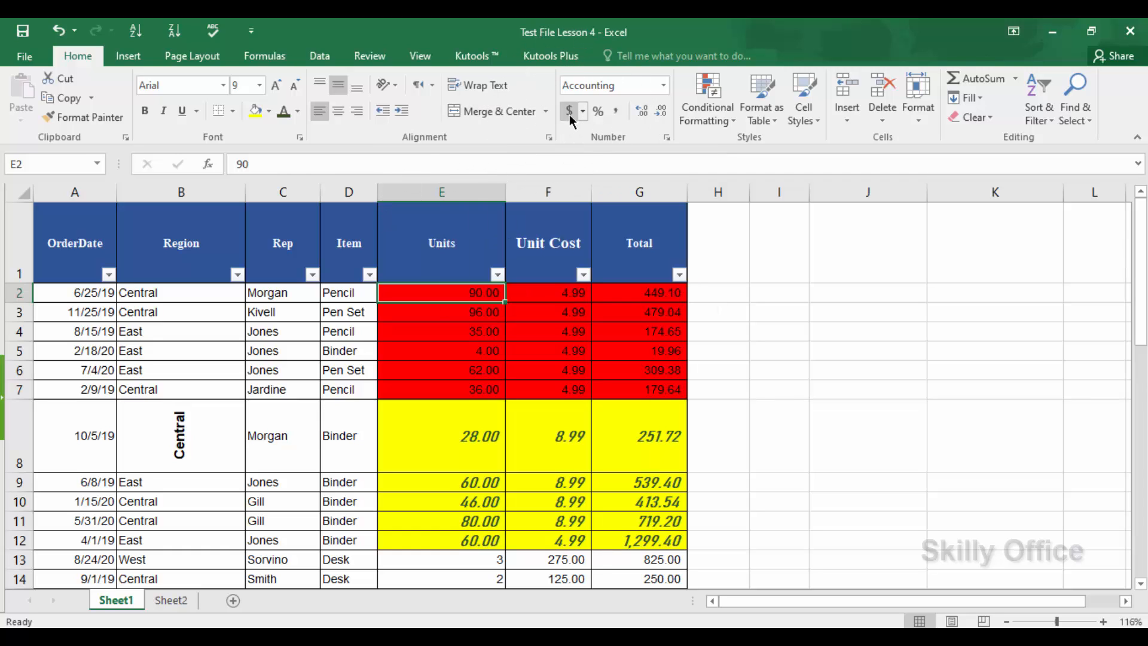
Apply the dollar accounting number format to Unit Cost cell F2
{"action": "left_click", "coordinate": [578, 311]}
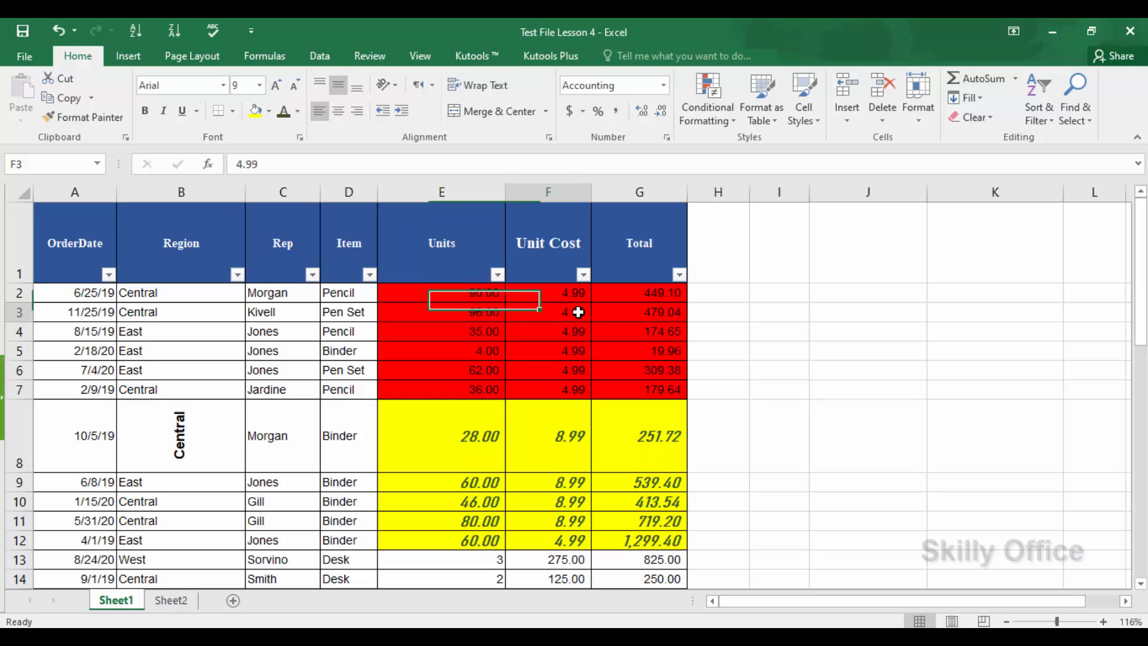
{"action": "left_click", "coordinate": [541, 296]}
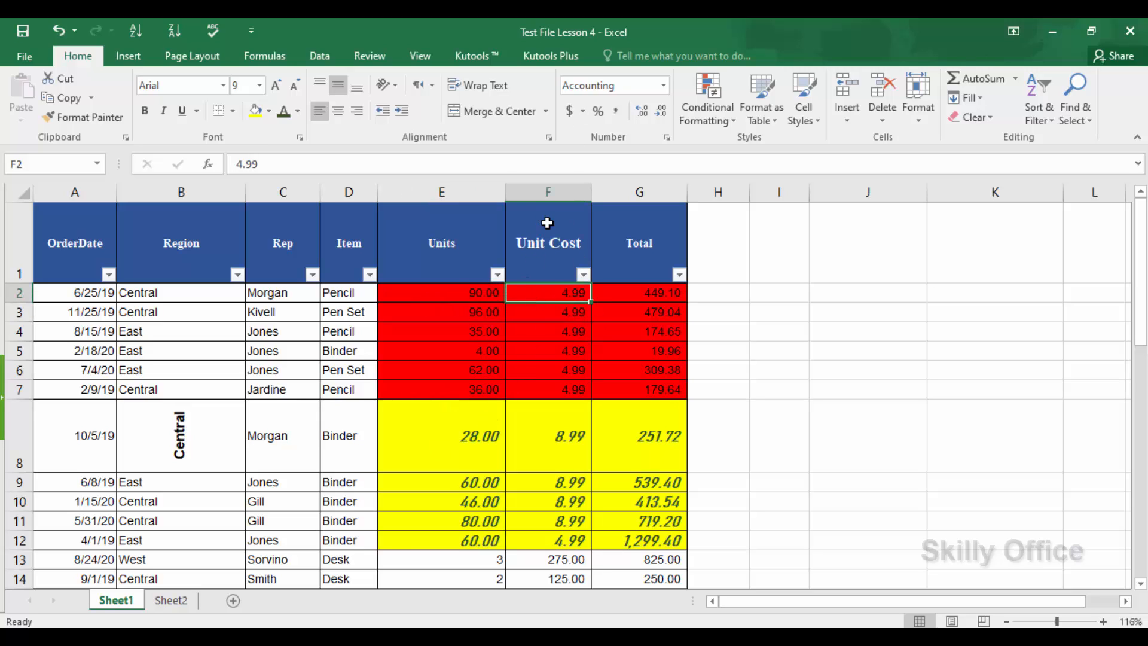
{"action": "left_click", "coordinate": [536, 297]}
{"action": "left_click", "coordinate": [547, 294]}
{"action": "left_click", "coordinate": [570, 112]}
{"action": "left_click", "coordinate": [537, 347]}
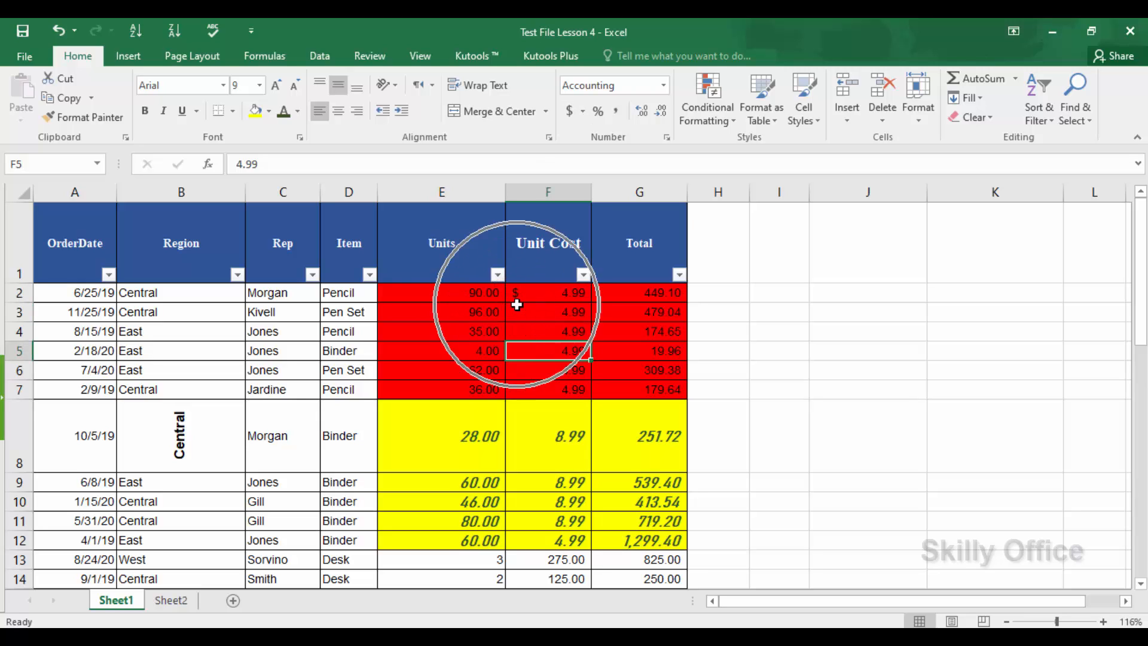
Change the accounting format of cell F2 to the Euro (€ 123) symbol
{"action": "left_click", "coordinate": [541, 289]}
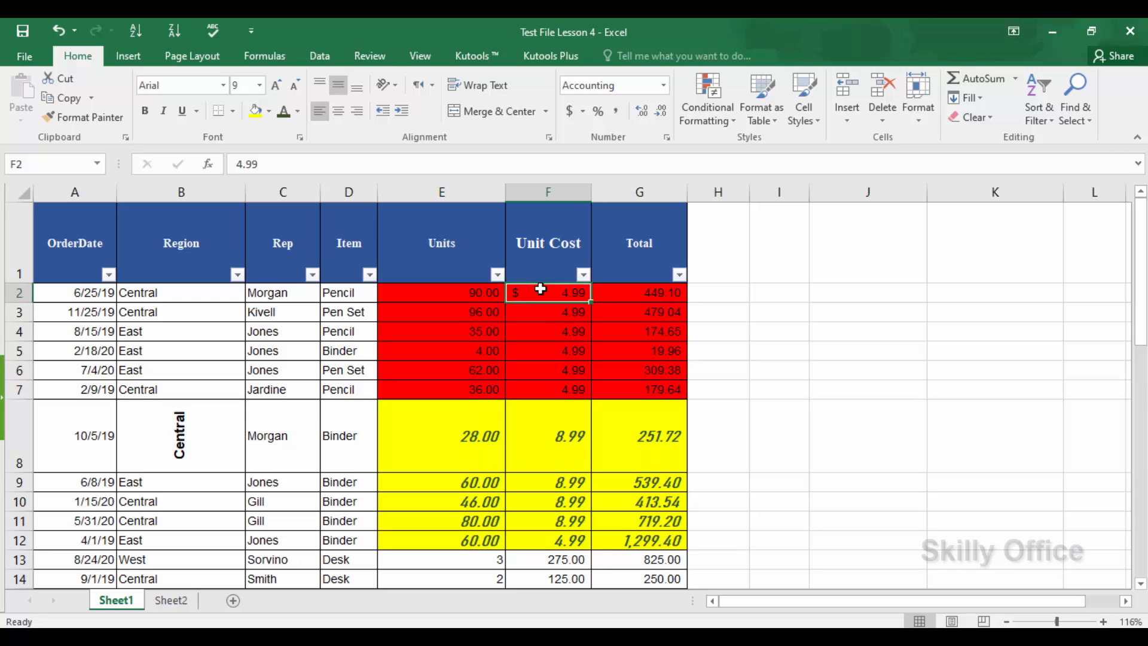
{"action": "left_click", "coordinate": [583, 112]}
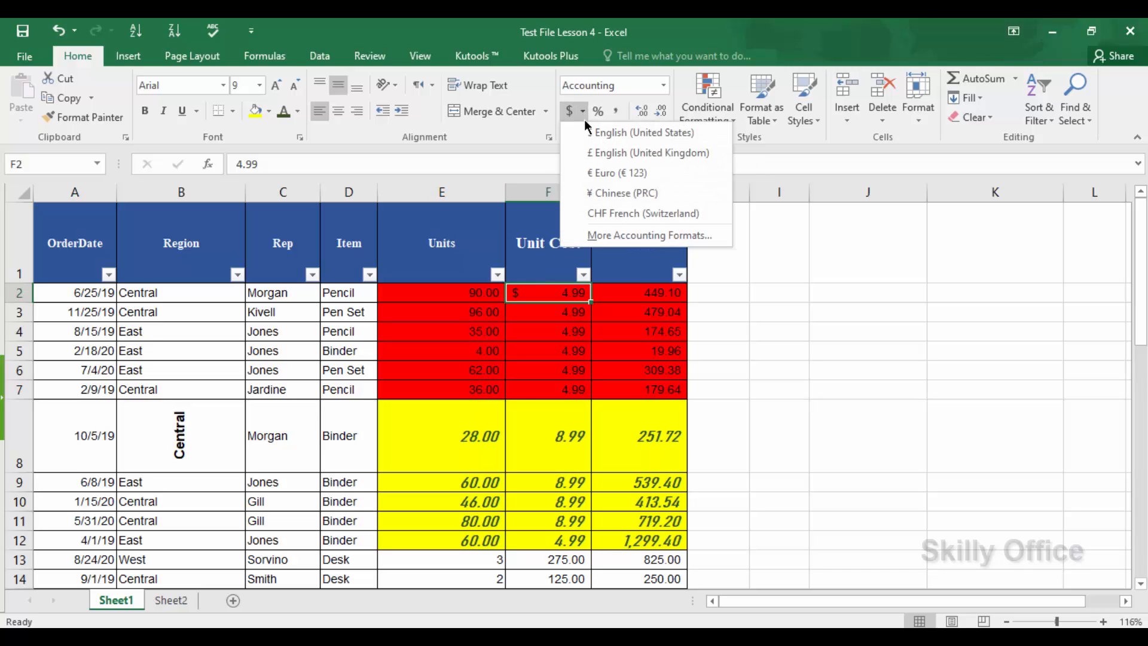
{"action": "left_click", "coordinate": [585, 174]}
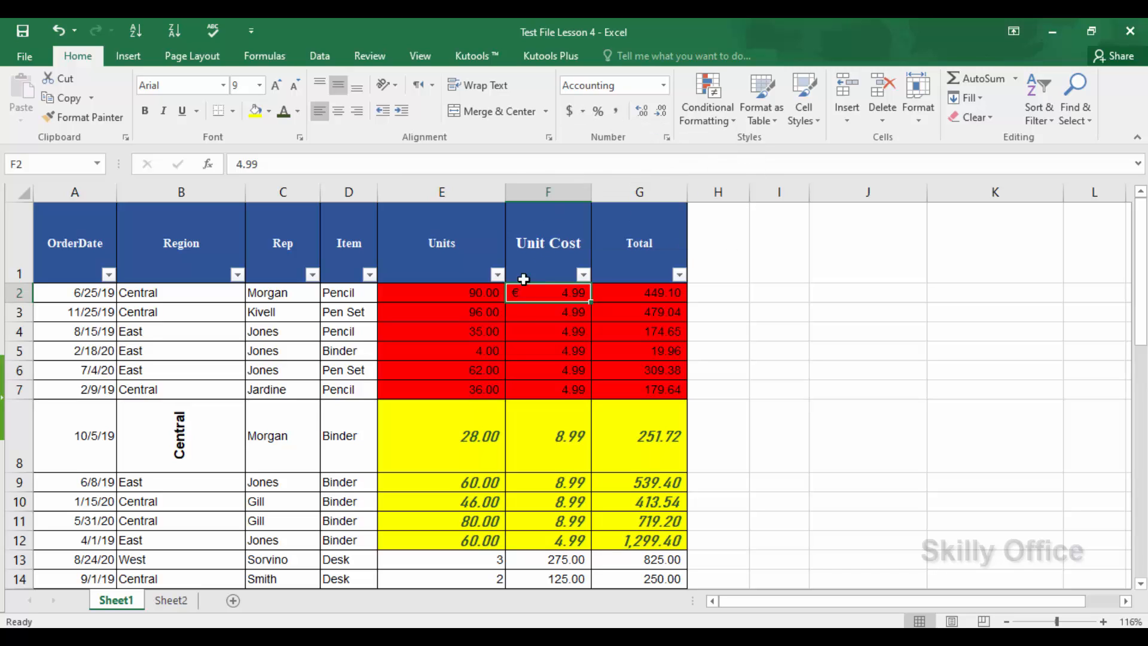
{"action": "left_click", "coordinate": [582, 112]}
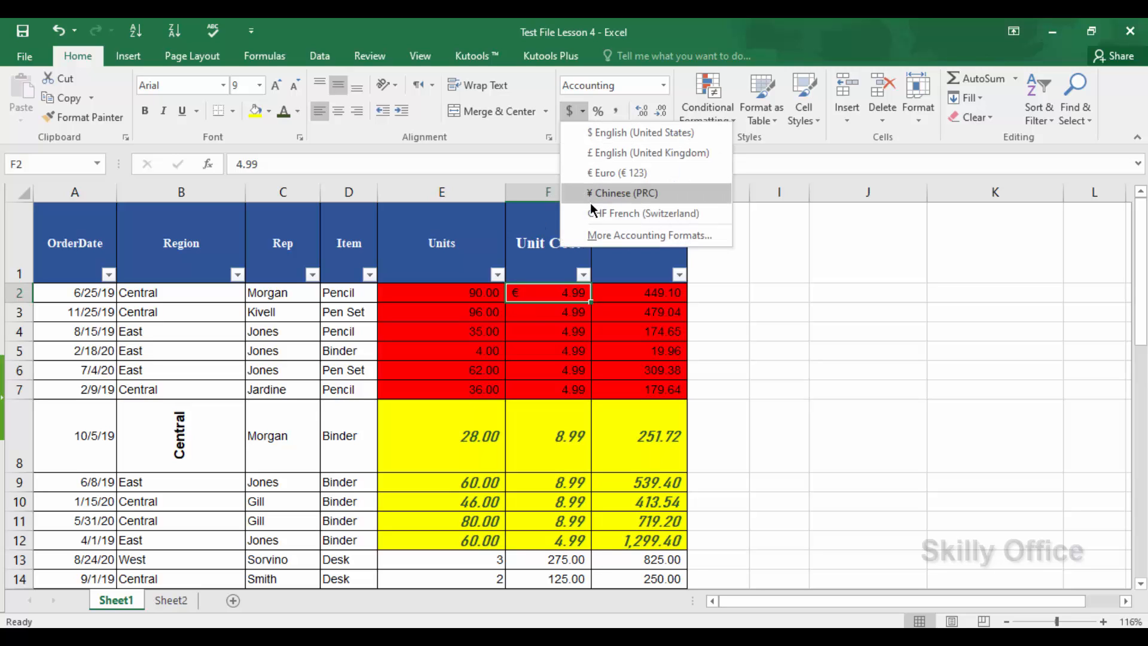
{"action": "left_click", "coordinate": [591, 238]}
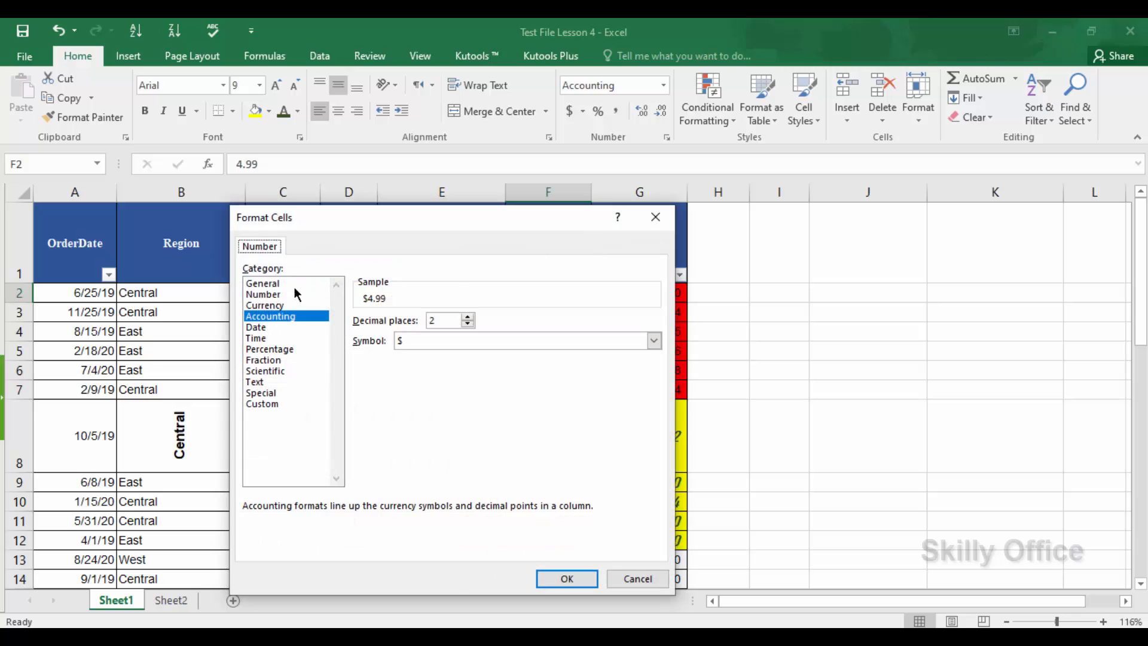
{"action": "left_click", "coordinate": [420, 341]}
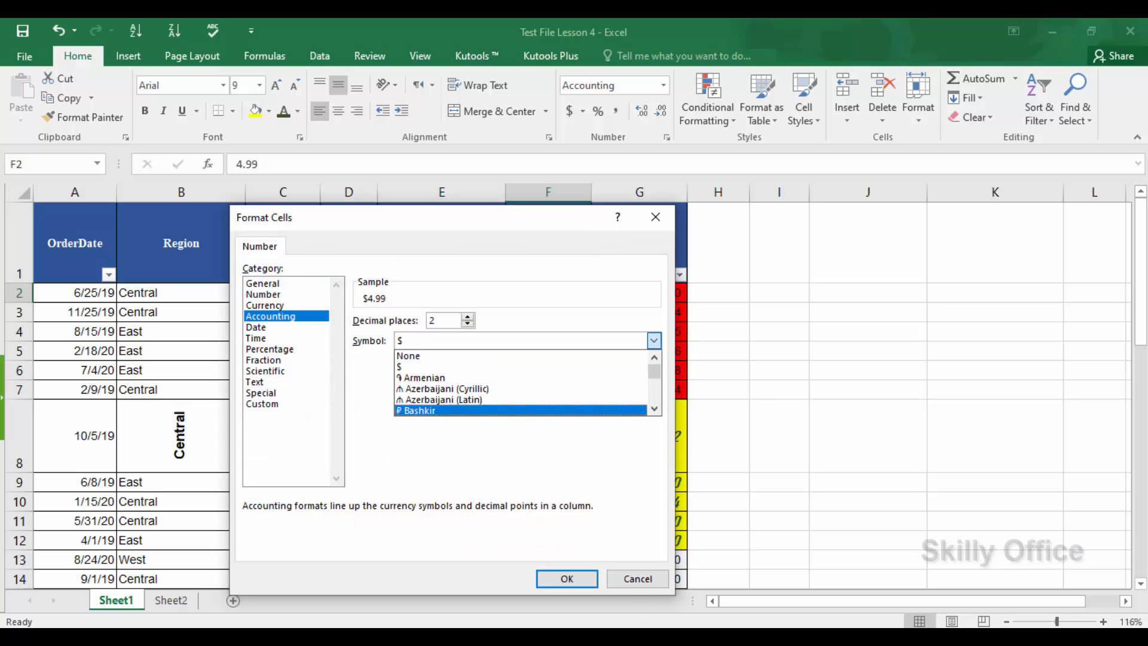
{"action": "left_click", "coordinate": [629, 585]}
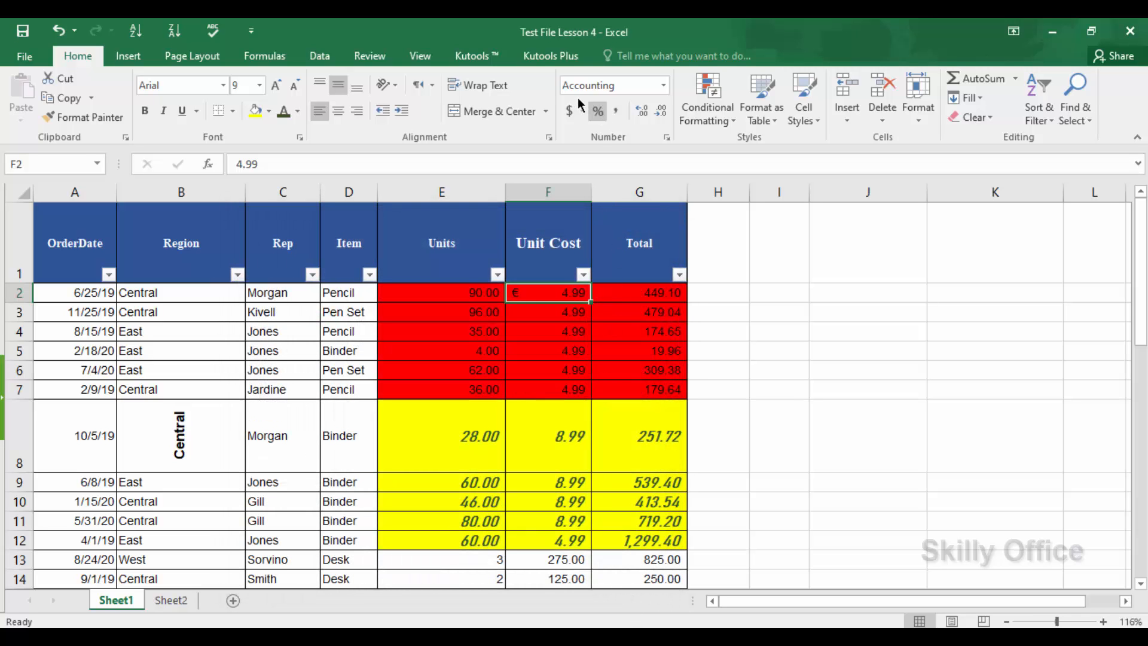
Set the accounting format of cell F2 to the PKR currency symbol, chosen from the additional accounting formats
{"action": "left_click", "coordinate": [582, 111]}
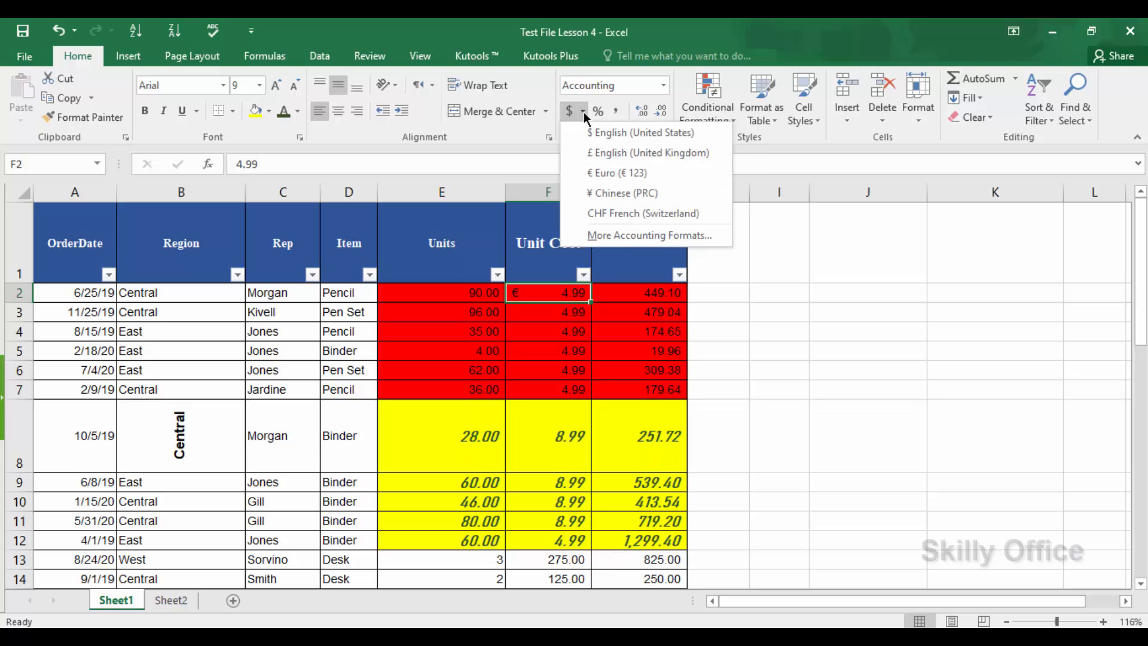
{"action": "left_click", "coordinate": [636, 234]}
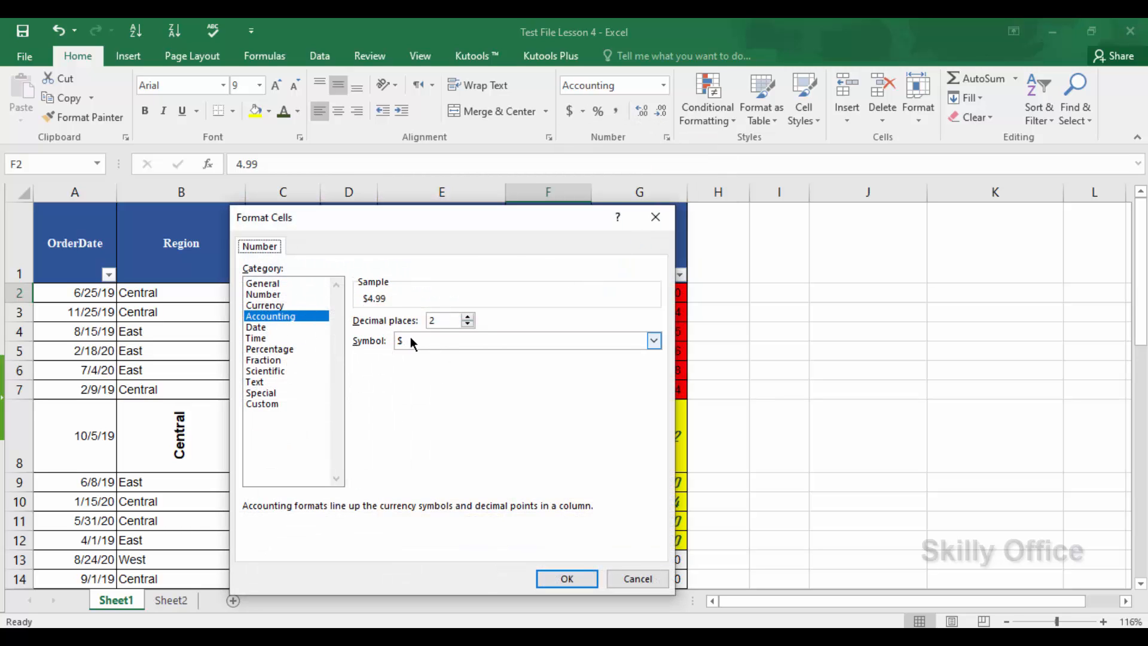
{"action": "left_click", "coordinate": [653, 341]}
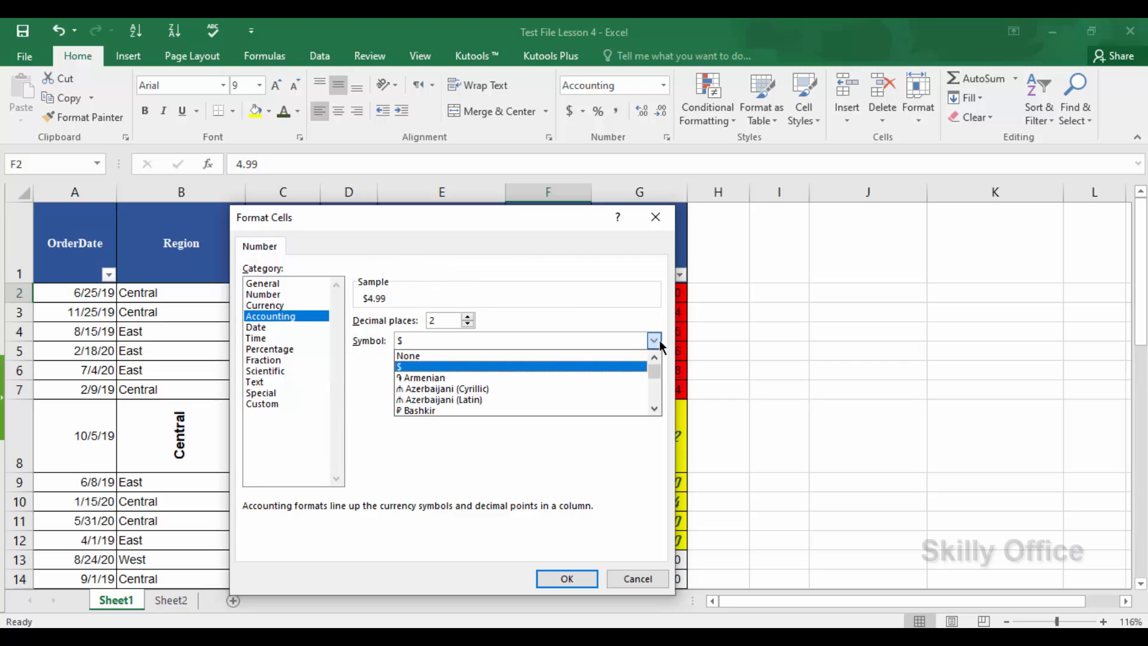
{"action": "key", "text": "p"}
{"action": "key", "text": "p"}
{"action": "key", "text": "p"}
{"action": "key", "text": "p"}
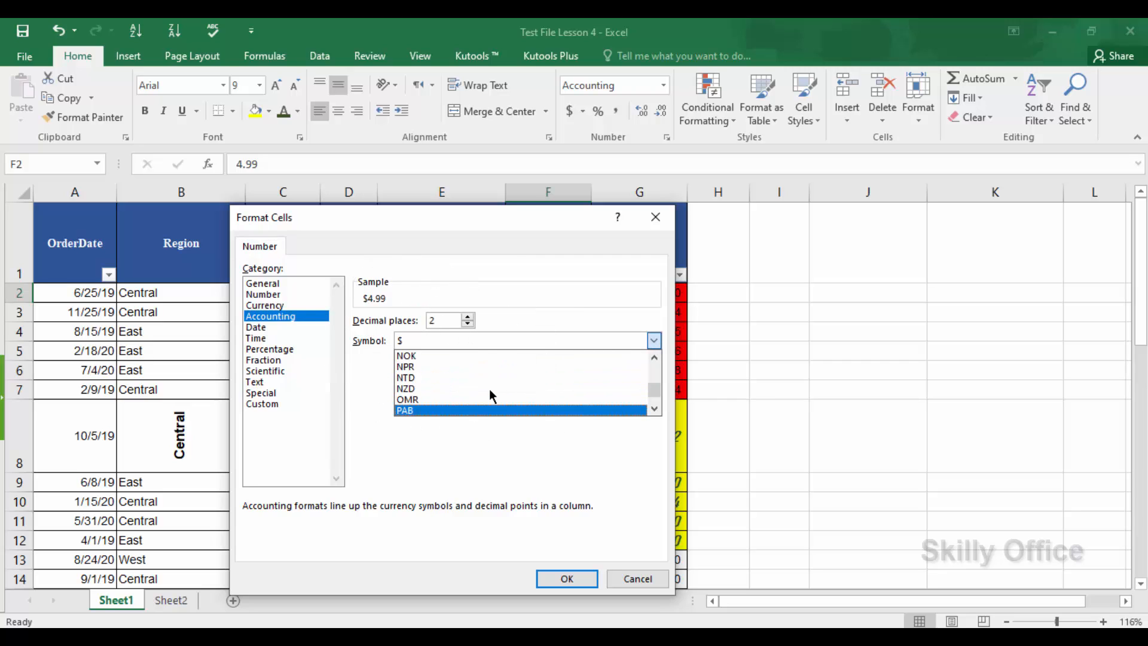
{"action": "key", "text": "p"}
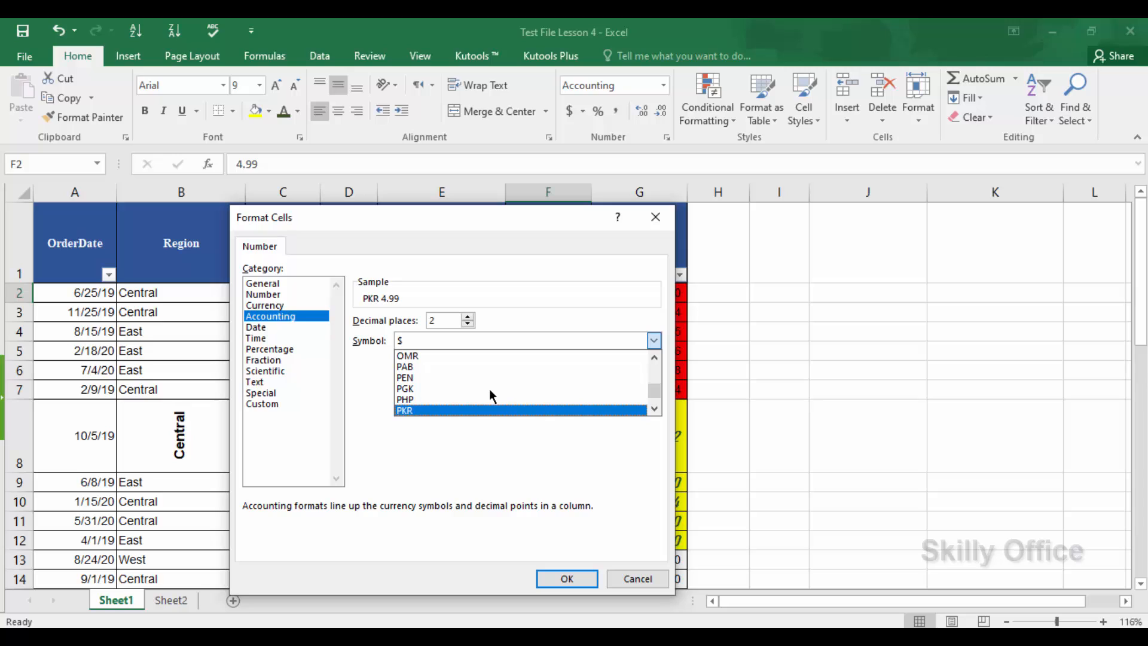
{"action": "left_click", "coordinate": [411, 409]}
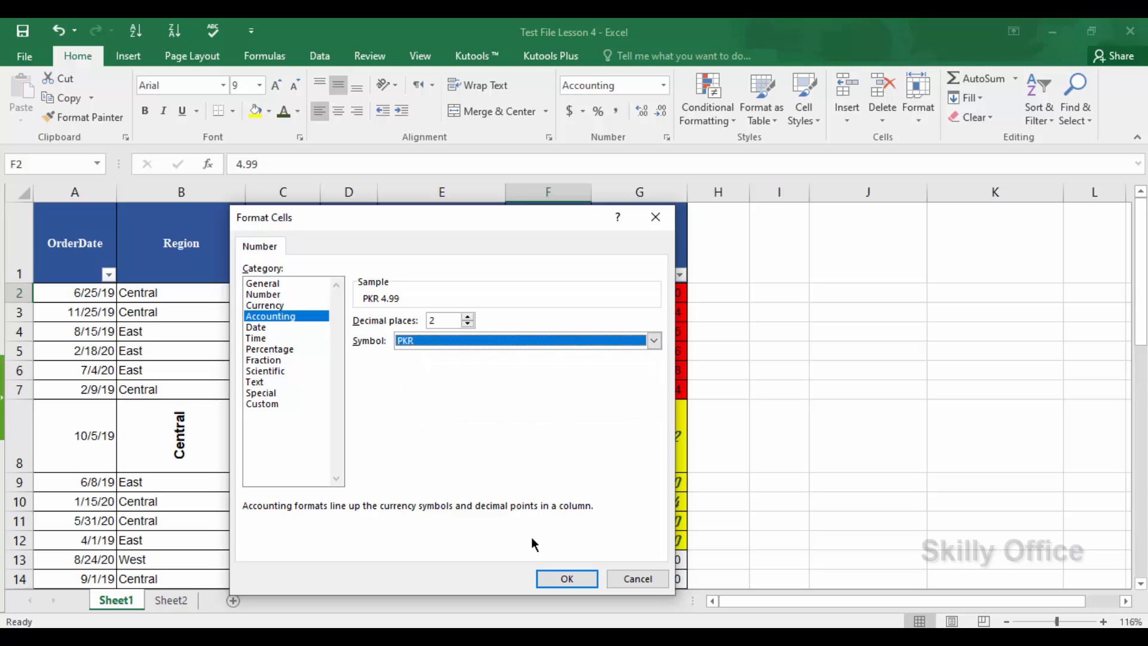
{"action": "left_click", "coordinate": [560, 584]}
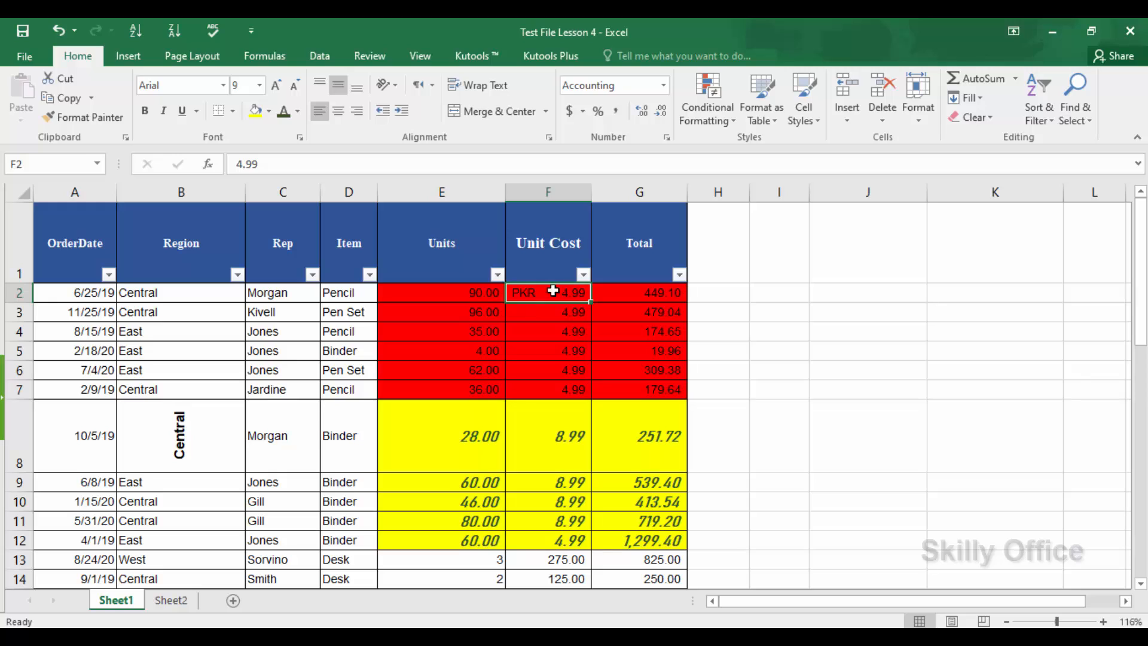
Undo the last change and apply the percent number format to Unit Cost cell F3
{"action": "key", "text": "ctrl+z"}
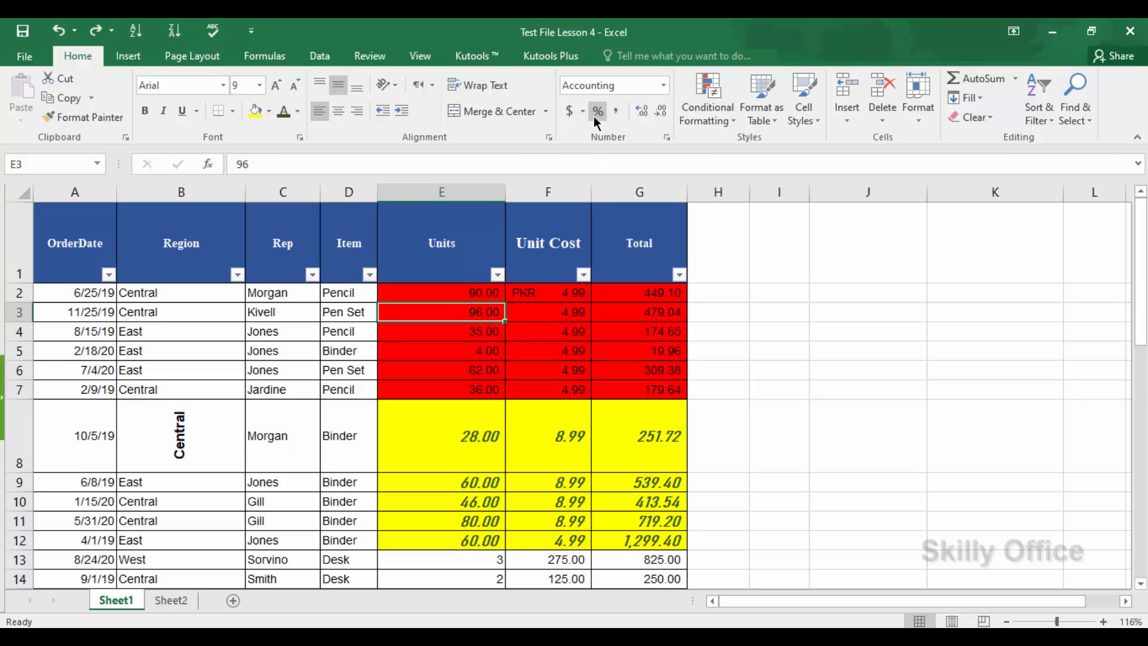
{"action": "left_click", "coordinate": [494, 343]}
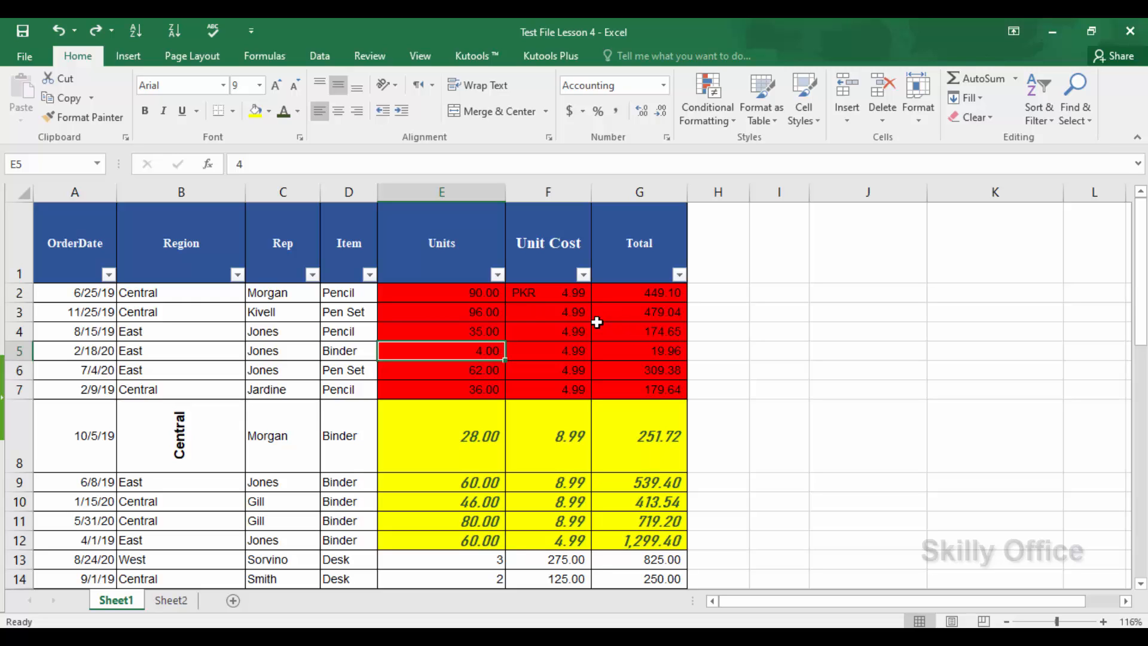
{"action": "left_click", "coordinate": [520, 311]}
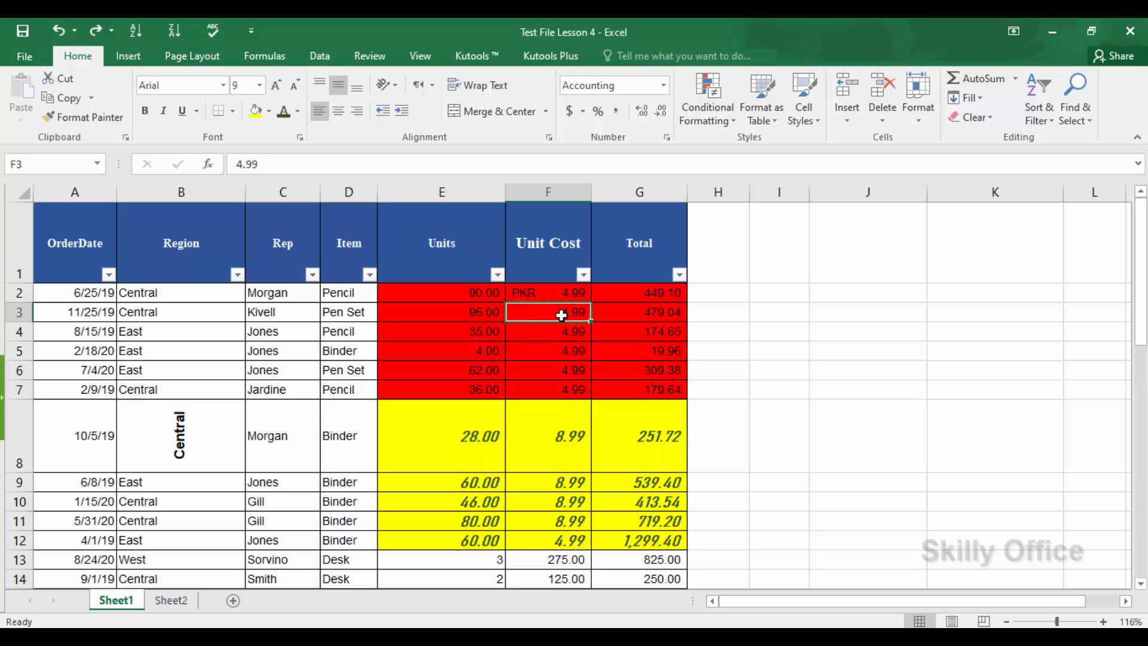
{"action": "left_click", "coordinate": [598, 112]}
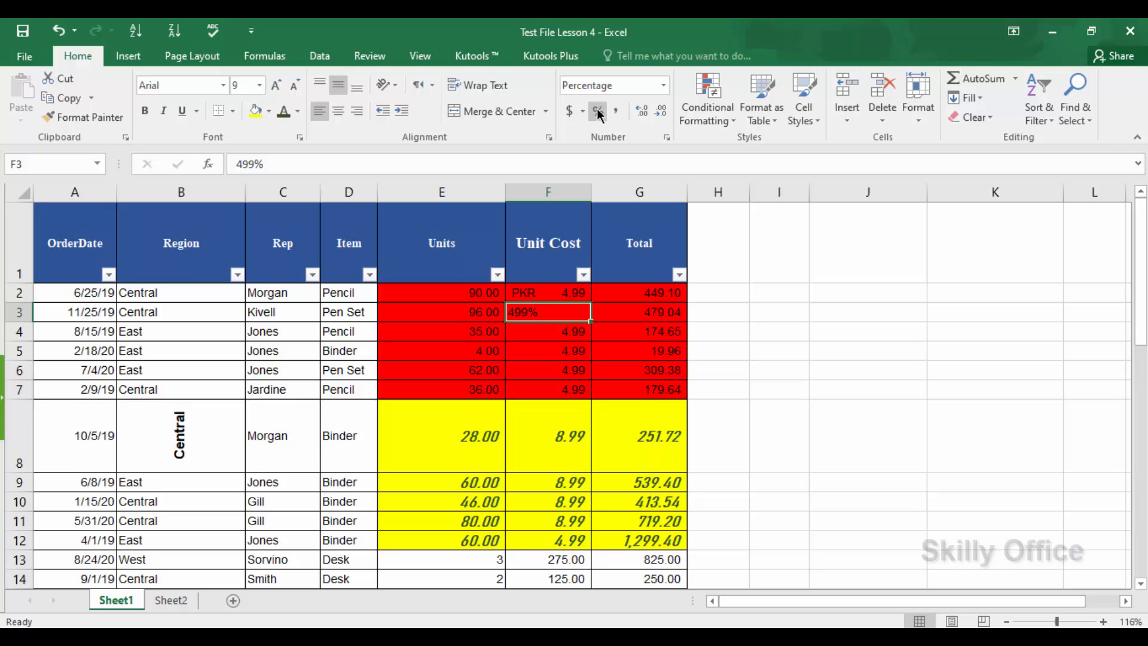
Enter .99 in the percent-formatted Unit Cost cell F3, clear it and enter .4 instead
{"action": "type", "text": ".99"}
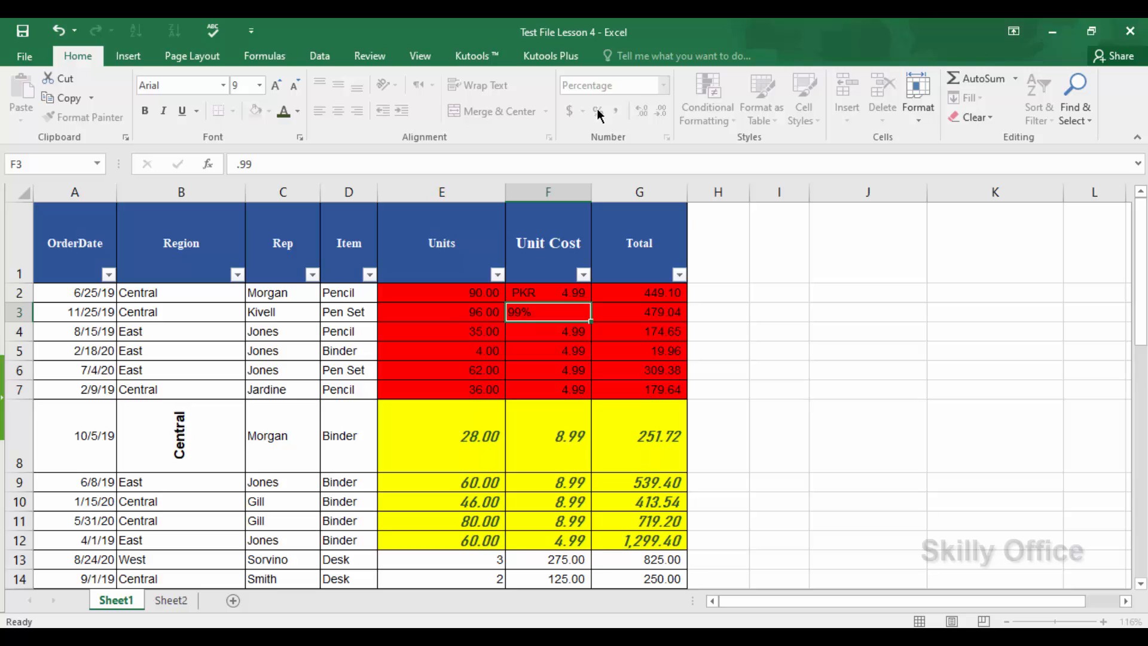
{"action": "key", "text": "Return"}
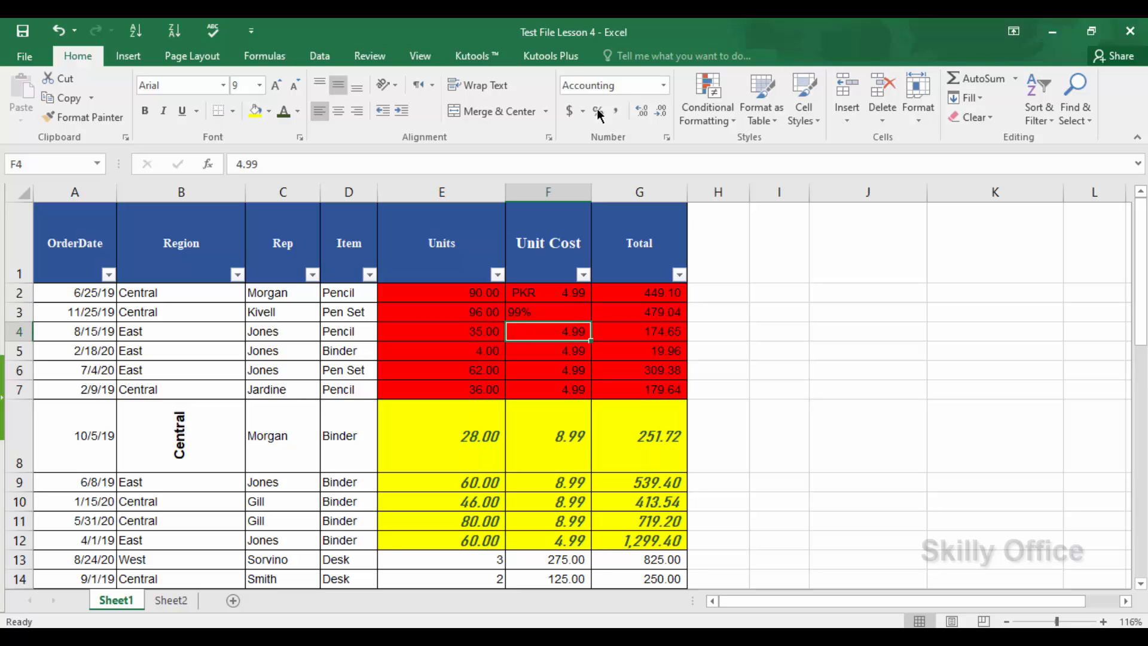
{"action": "key", "text": "Up"}
{"action": "key", "text": "Delete"}
{"action": "type", "text": ".4"}
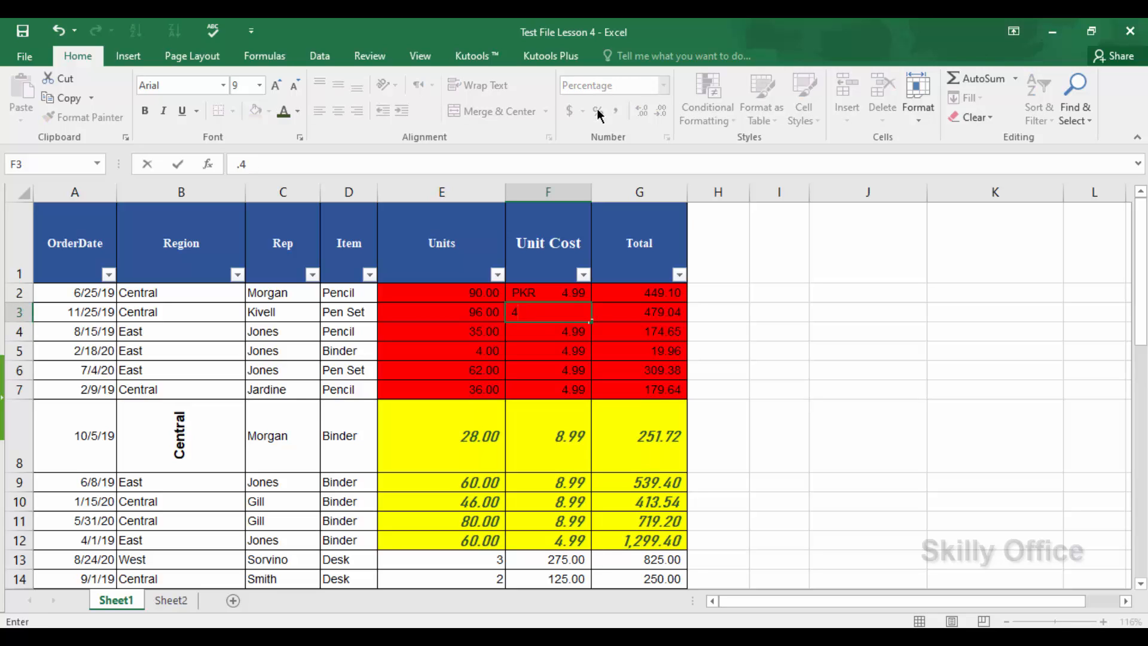
{"action": "key", "text": "Return"}
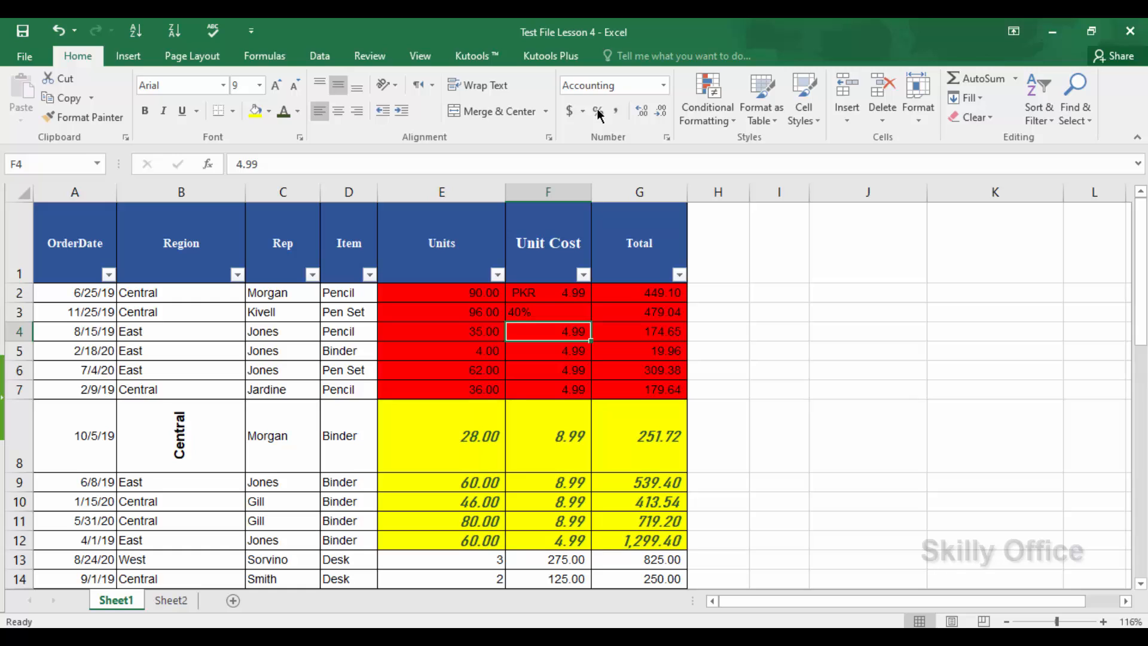
{"action": "key", "text": "Up"}
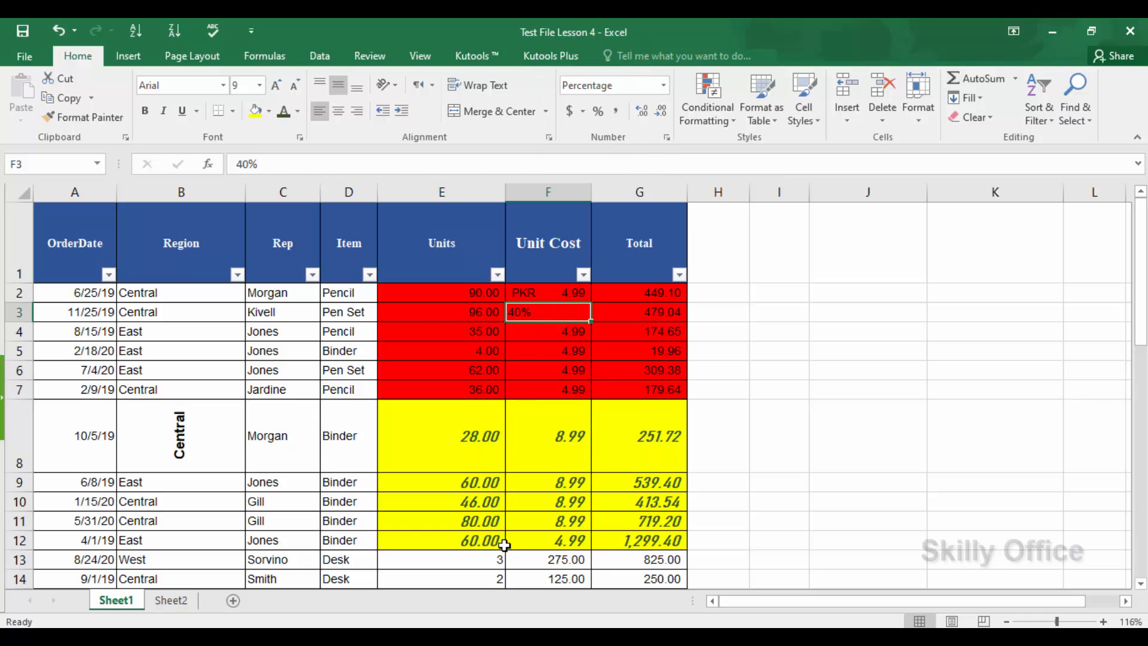
{"action": "key", "text": "Down"}
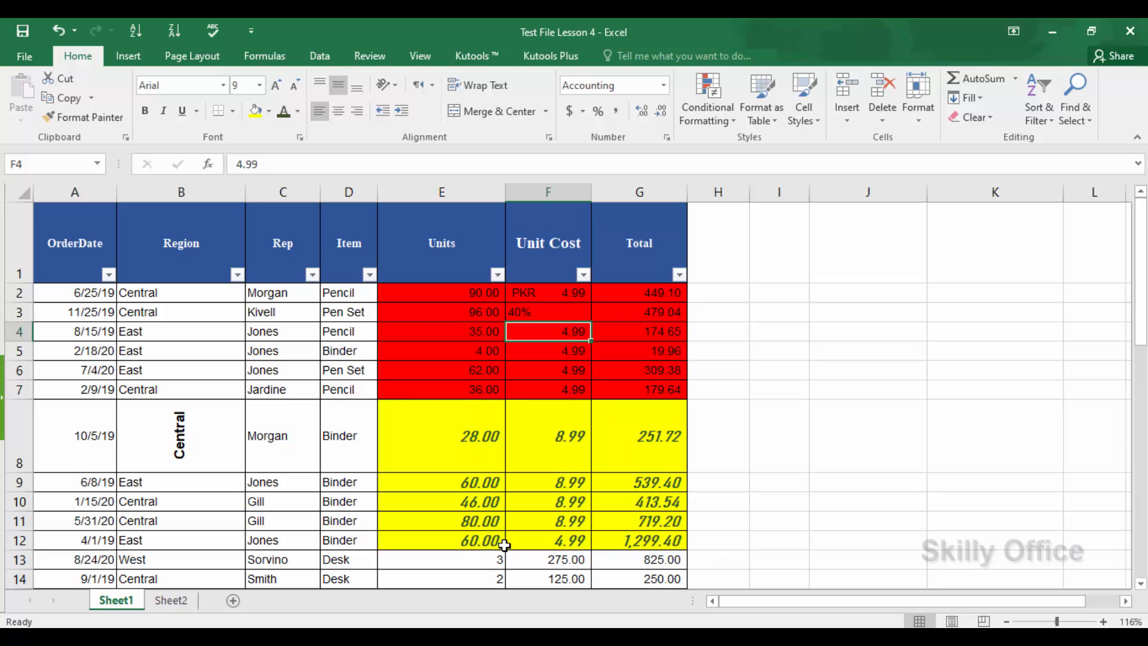
{"action": "key", "text": "Up"}
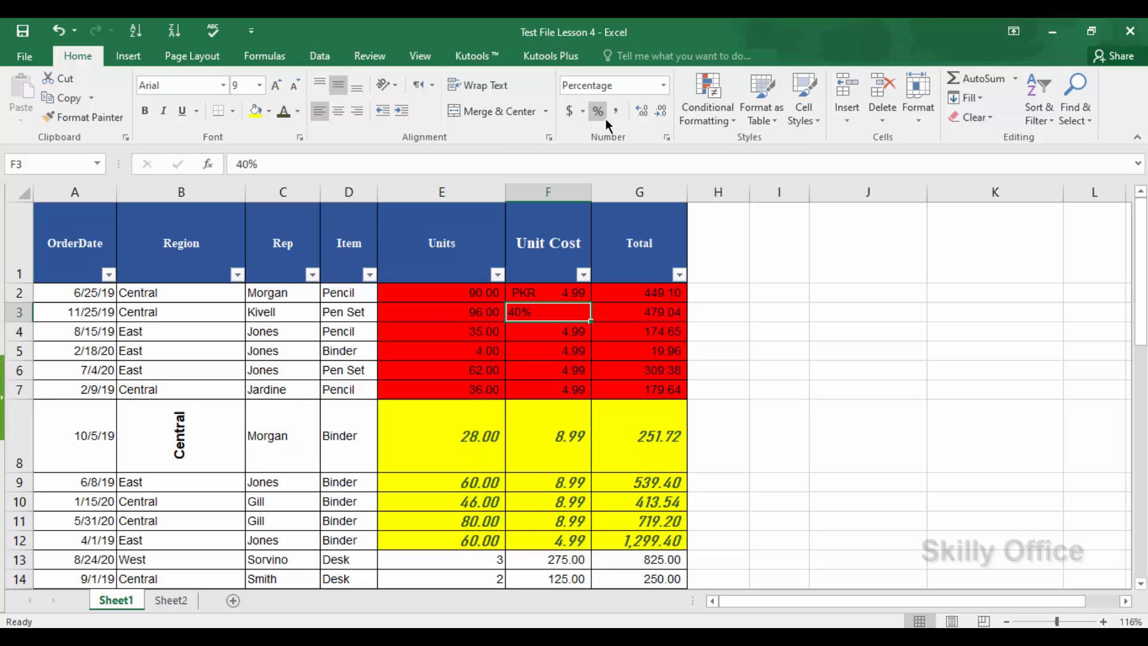
Enter the number 12545215 in the empty cell I3 beside the table
{"action": "key", "text": "ctrl+z"}
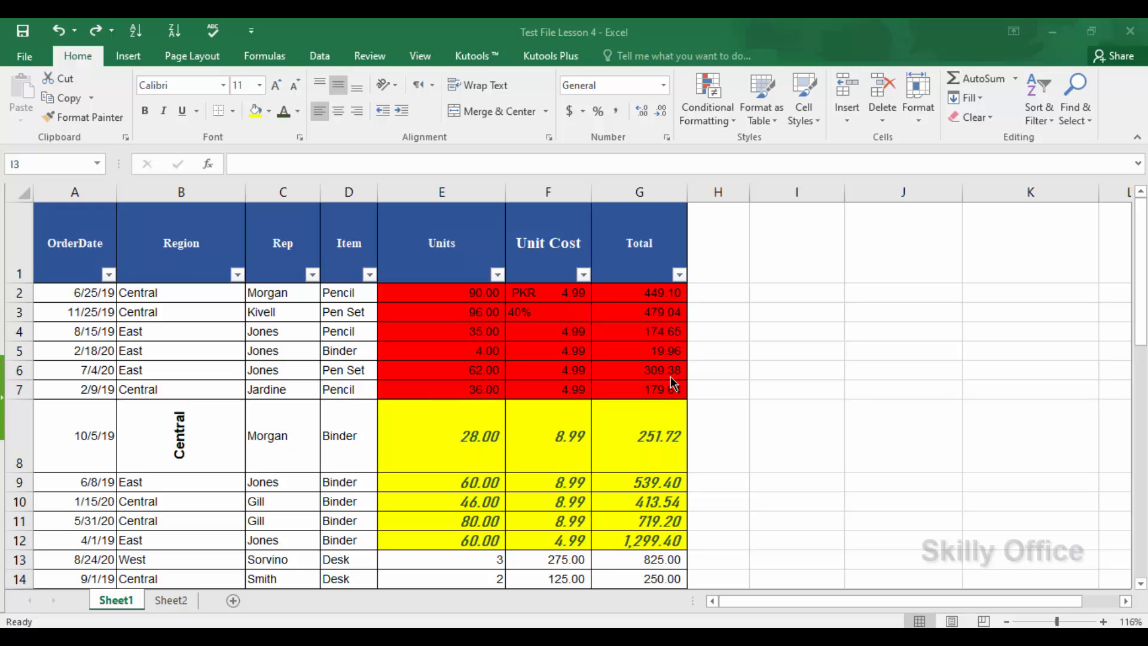
{"action": "left_click", "coordinate": [786, 314]}
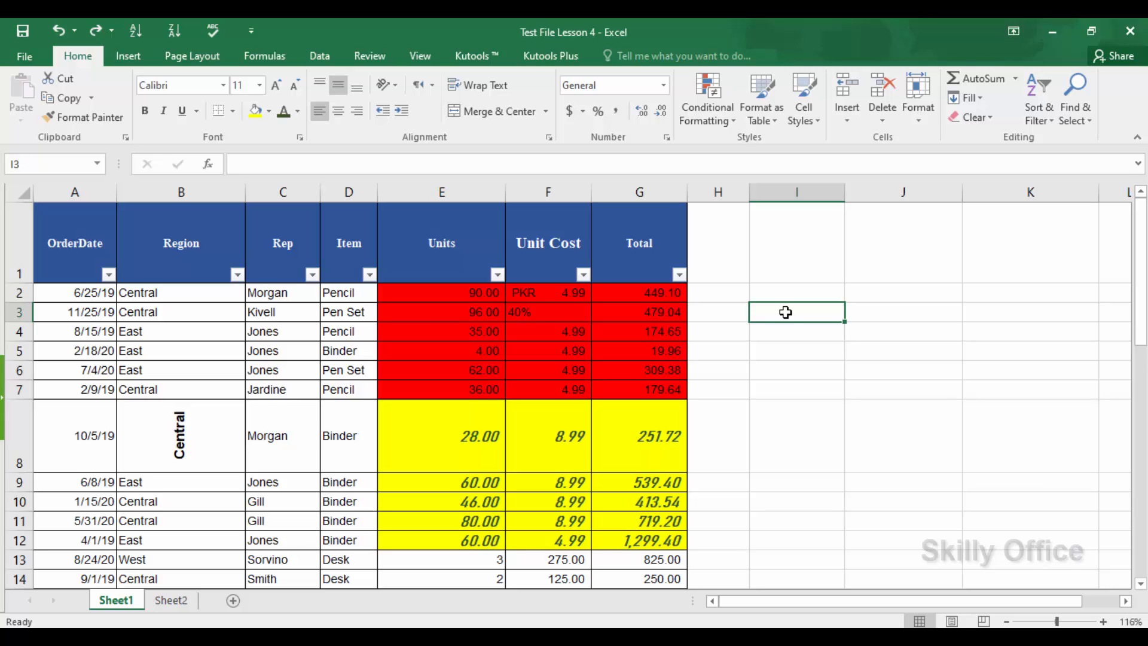
{"action": "type", "text": "12545215"}
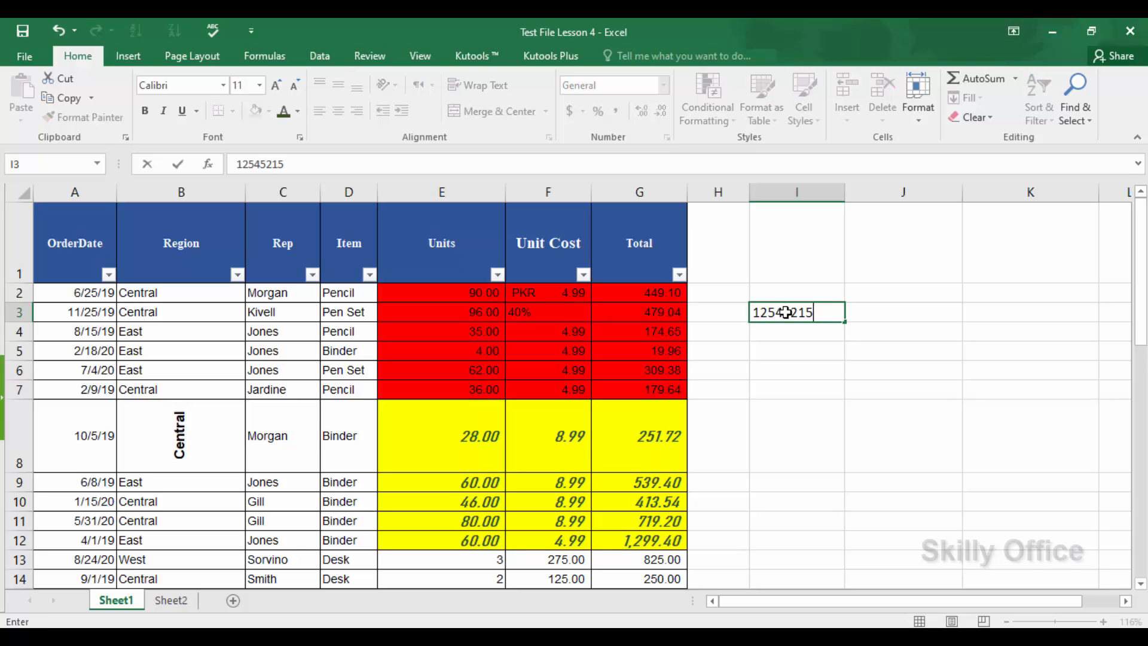
{"action": "key", "text": "Return"}
Apply the comma style to cell I3 and autofit column I to its contents
{"action": "left_click", "coordinate": [785, 312]}
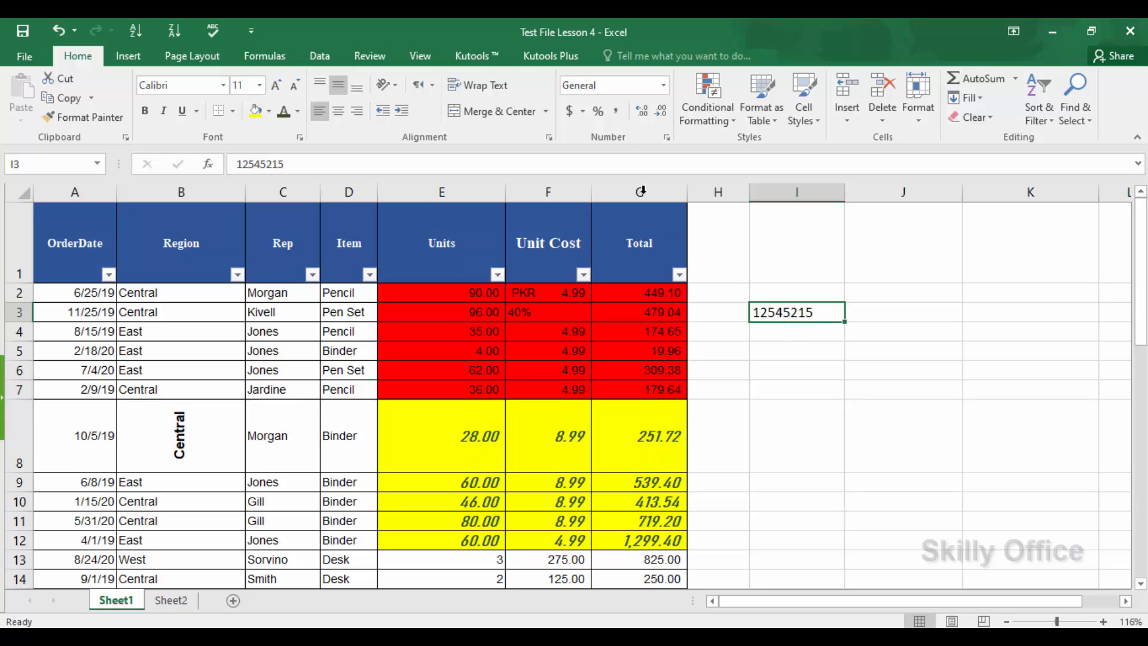
{"action": "left_click", "coordinate": [616, 111]}
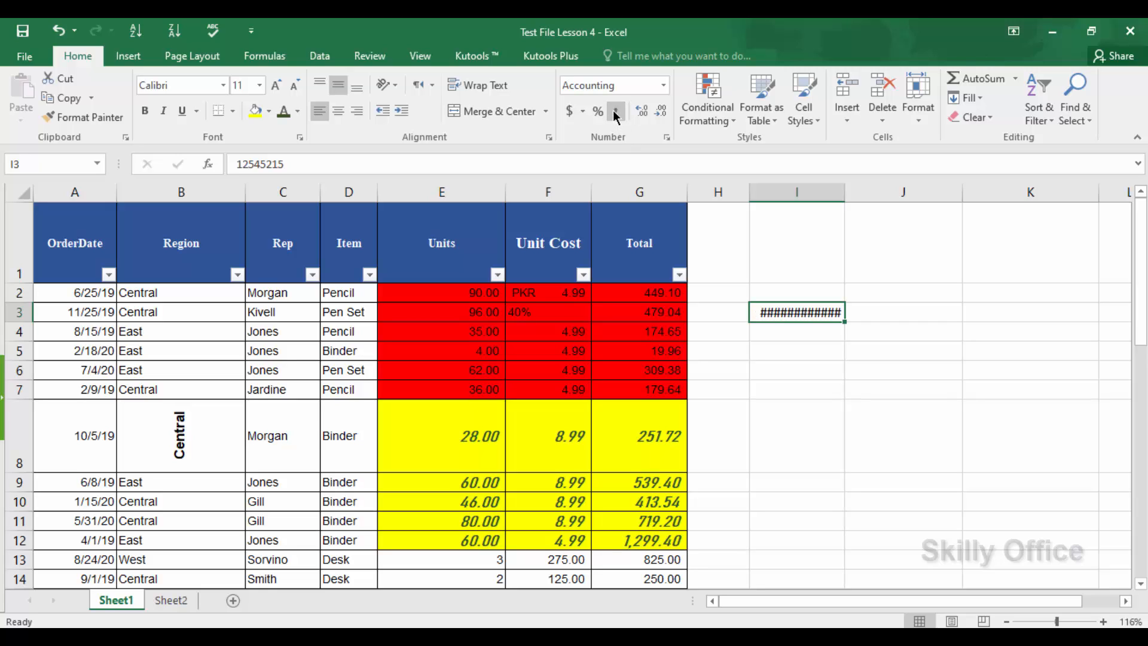
{"action": "double_click", "coordinate": [844, 192]}
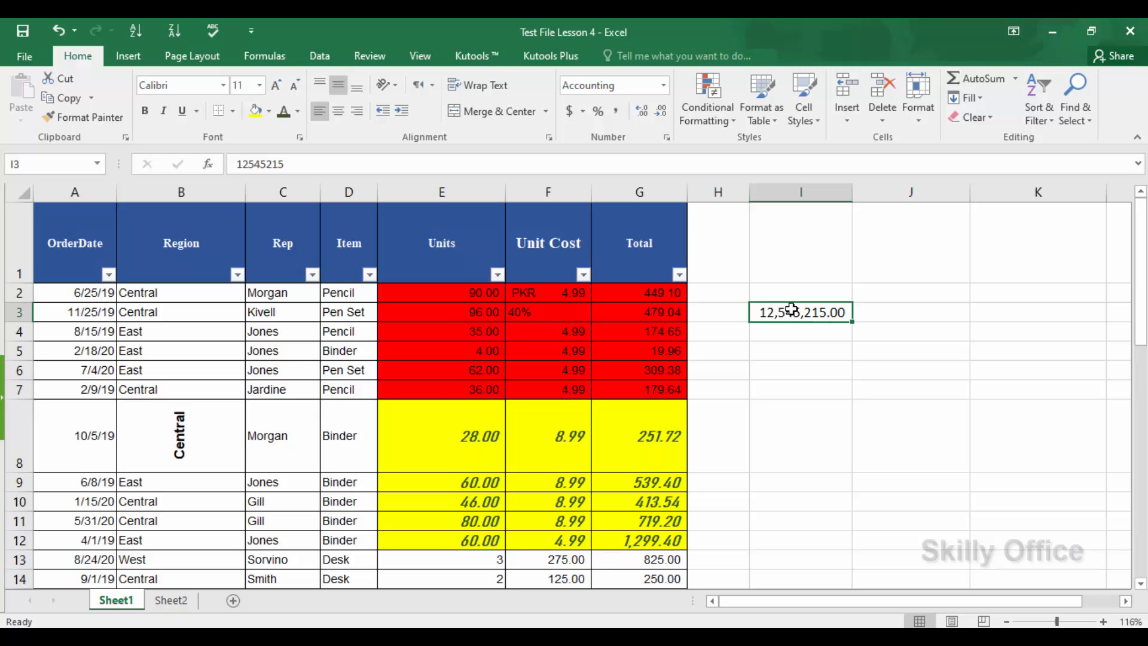
Decrease the decimals of cell I3 to zero places
{"action": "left_click", "coordinate": [660, 112]}
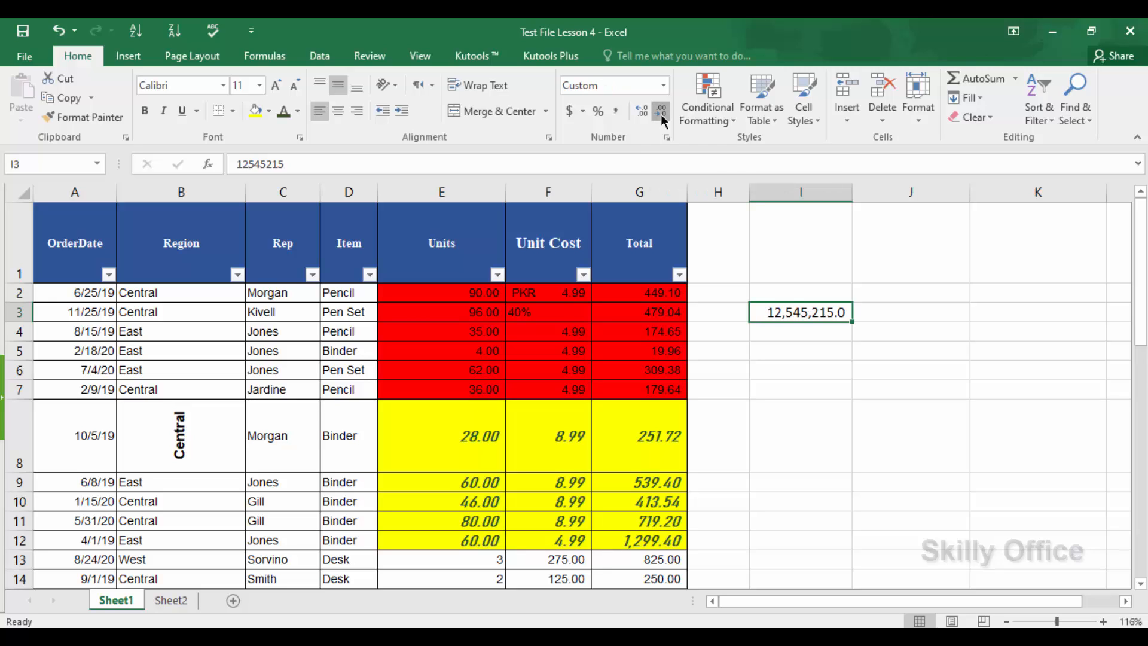
{"action": "left_click", "coordinate": [661, 112]}
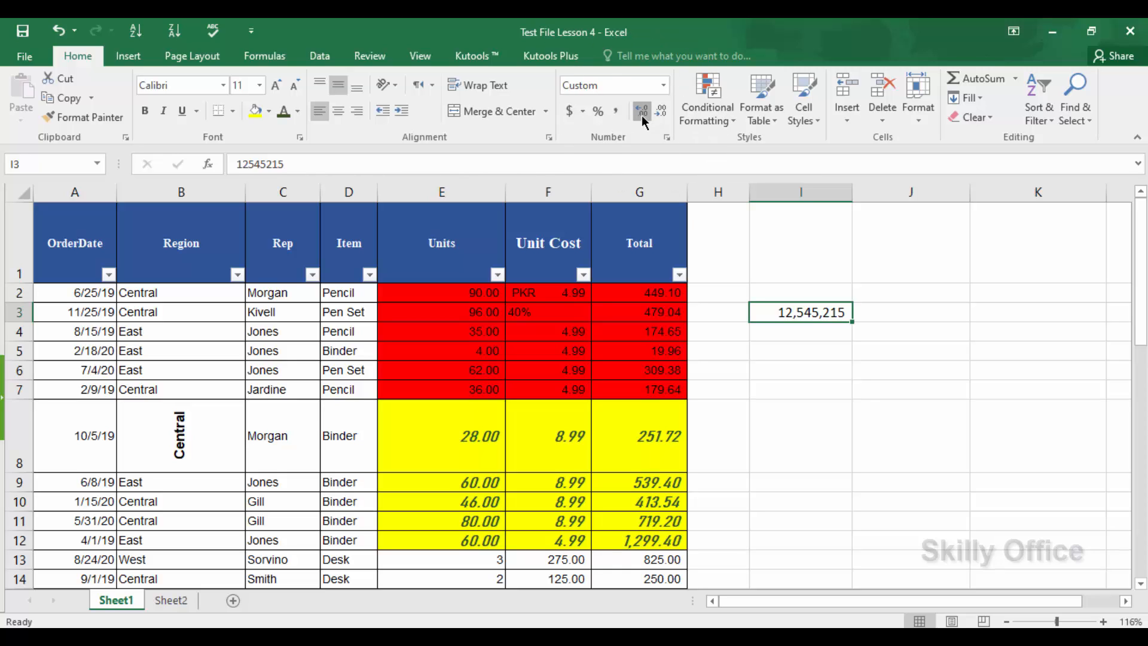
Increase the decimals of cell I3 to five places and widen column I to fit the longer number
{"action": "left_click", "coordinate": [641, 111]}
{"action": "left_click", "coordinate": [641, 112]}
{"action": "left_click", "coordinate": [641, 112]}
{"action": "left_click", "coordinate": [641, 112]}
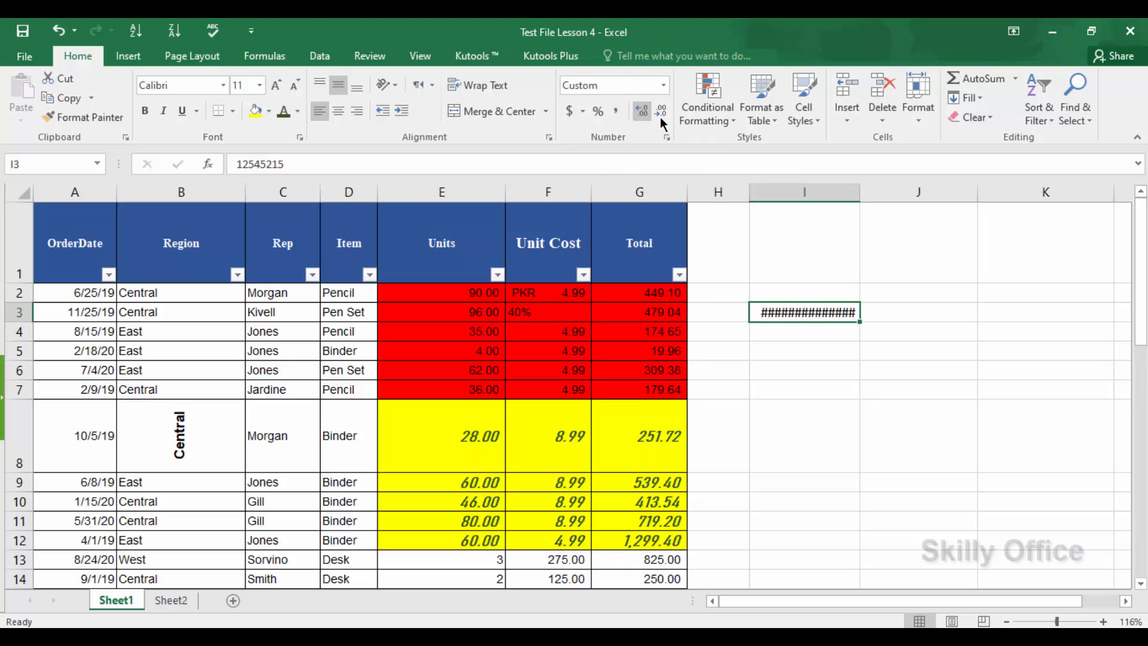
{"action": "left_click_drag", "start_coordinate": [861, 192], "coordinate": [921, 192]}
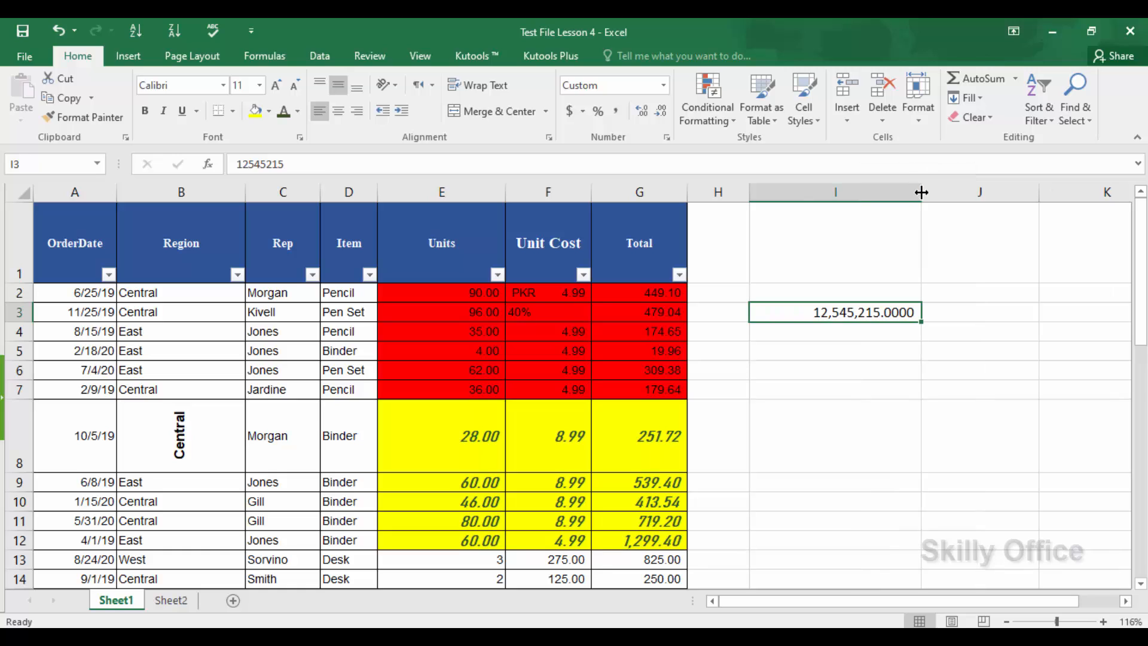
{"action": "left_click", "coordinate": [644, 110]}
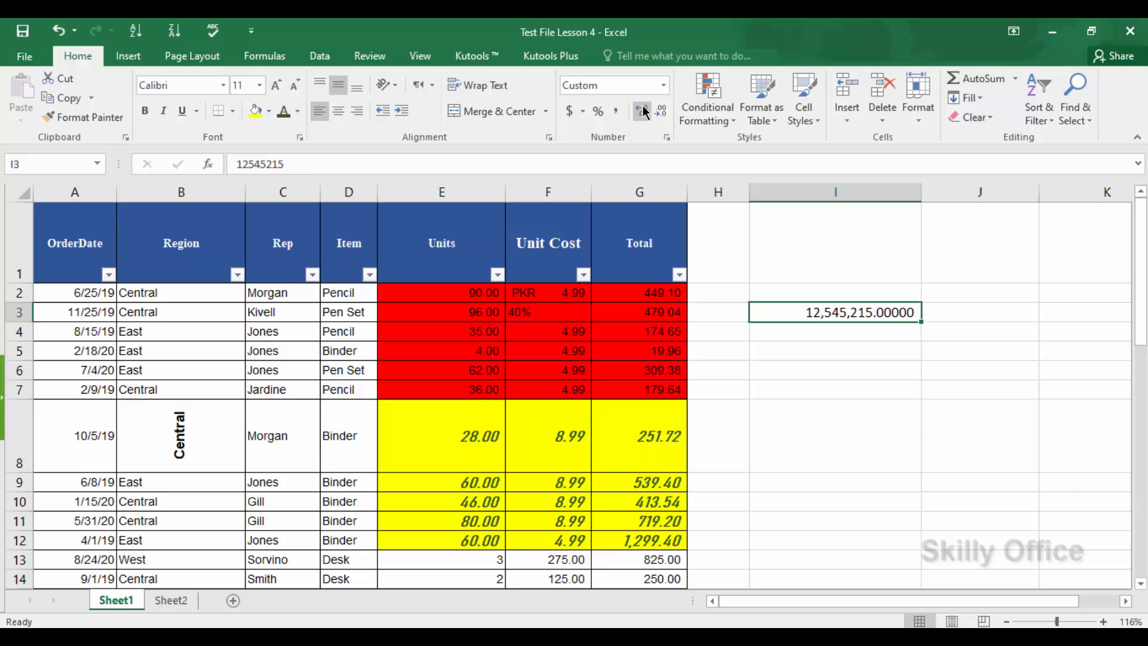
Reduce the five decimal places of cell I3 back to zero and clear the cell's contents
{"action": "left_click", "coordinate": [904, 323]}
{"action": "left_click", "coordinate": [656, 116]}
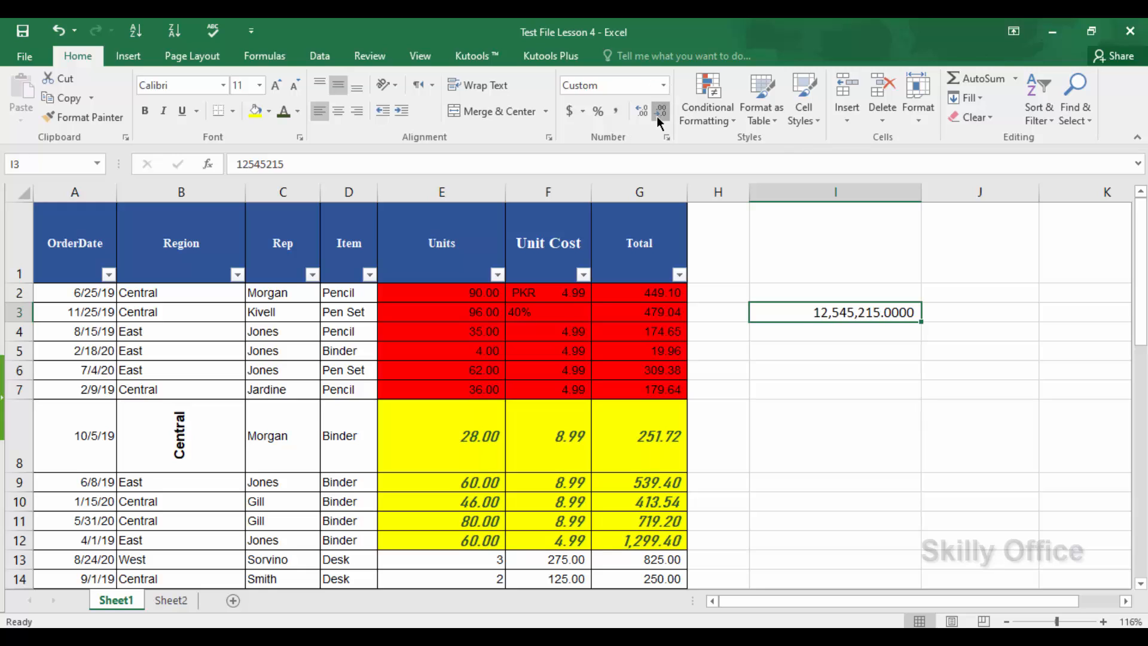
{"action": "left_click", "coordinate": [657, 116]}
{"action": "left_click", "coordinate": [656, 116]}
{"action": "left_click", "coordinate": [656, 116]}
{"action": "left_click", "coordinate": [657, 116]}
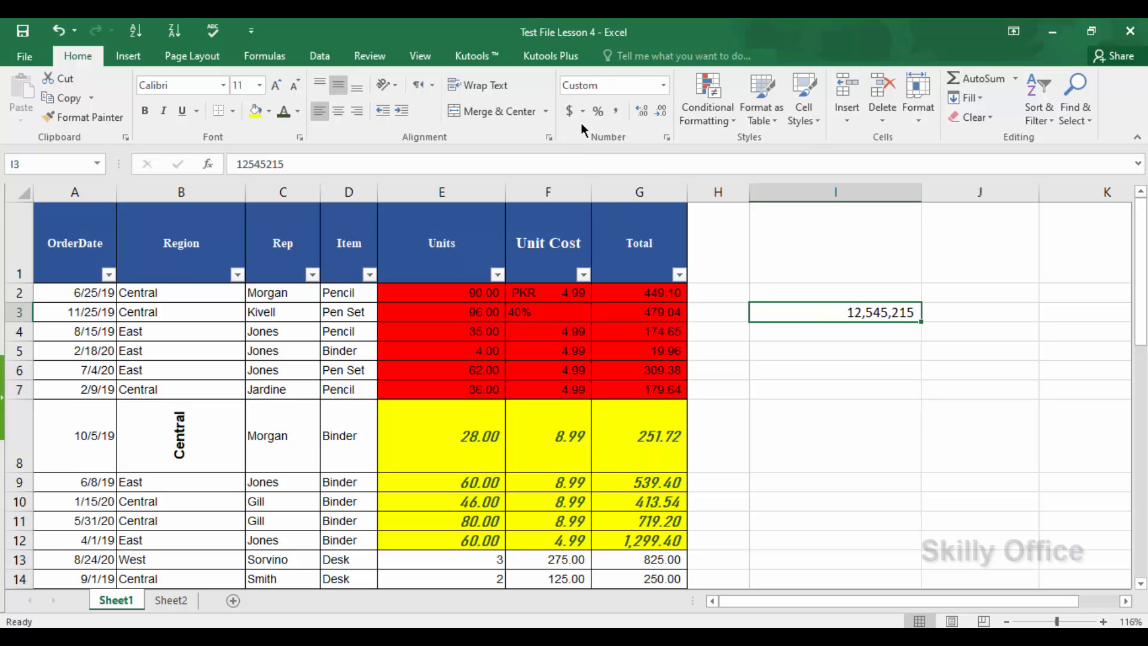
{"action": "key", "text": "Delete"}
Examine the list of available number formats for the Units cells E2 and E8 without applying any
{"action": "left_click", "coordinate": [442, 292]}
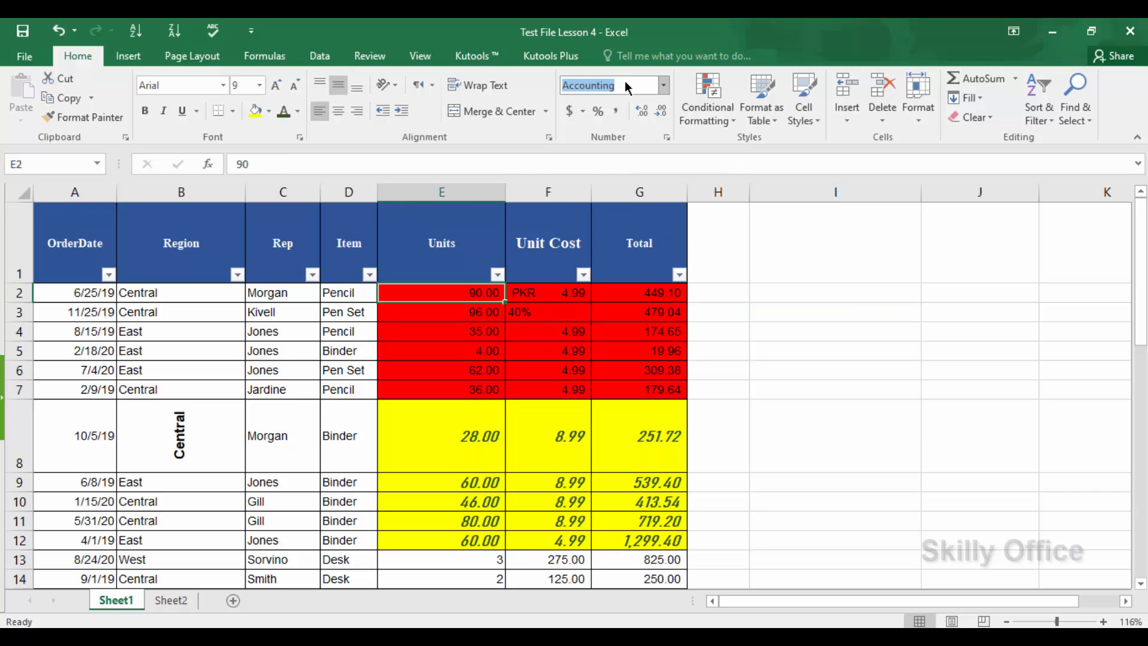
{"action": "left_click", "coordinate": [602, 86]}
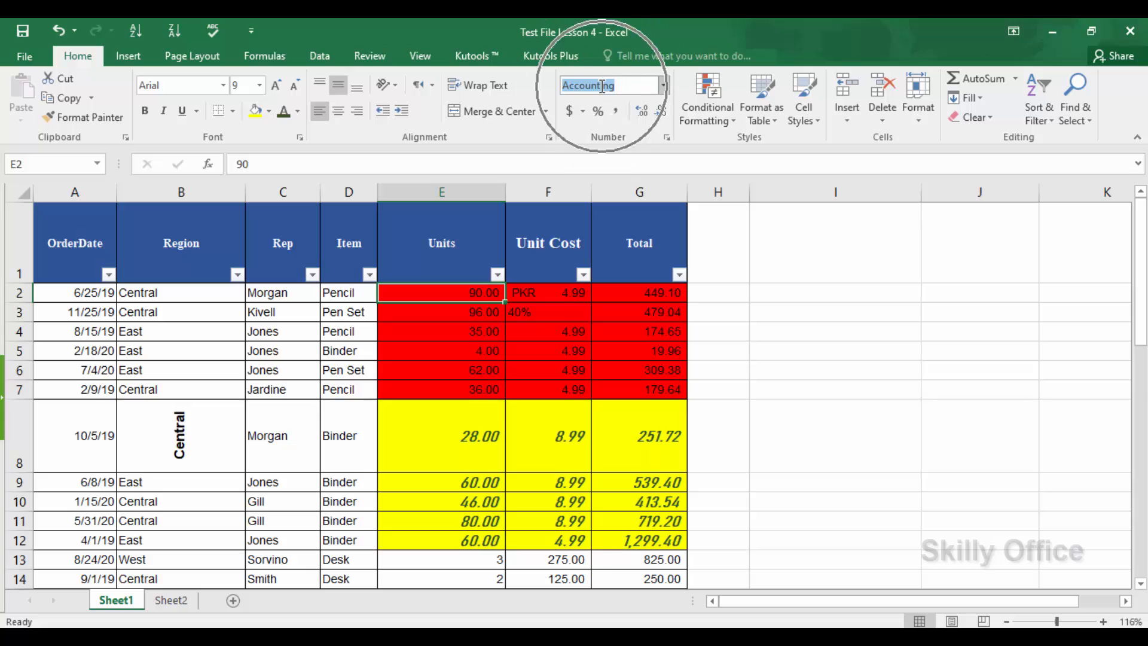
{"action": "left_click", "coordinate": [664, 87]}
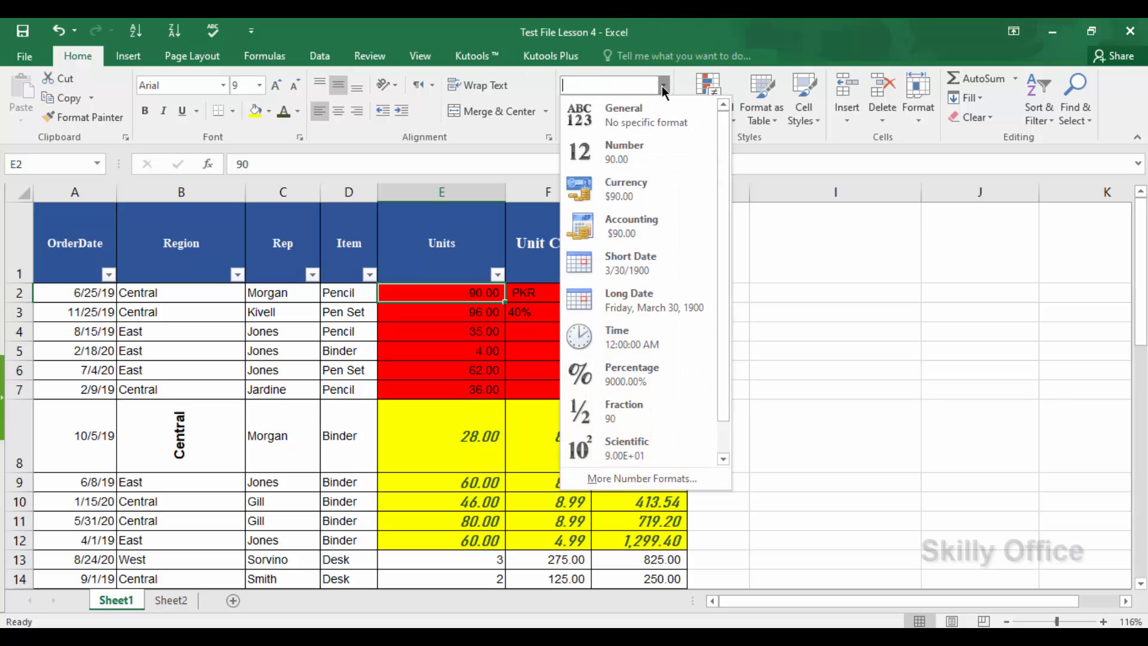
{"action": "left_click", "coordinate": [462, 434]}
{"action": "left_click", "coordinate": [461, 420]}
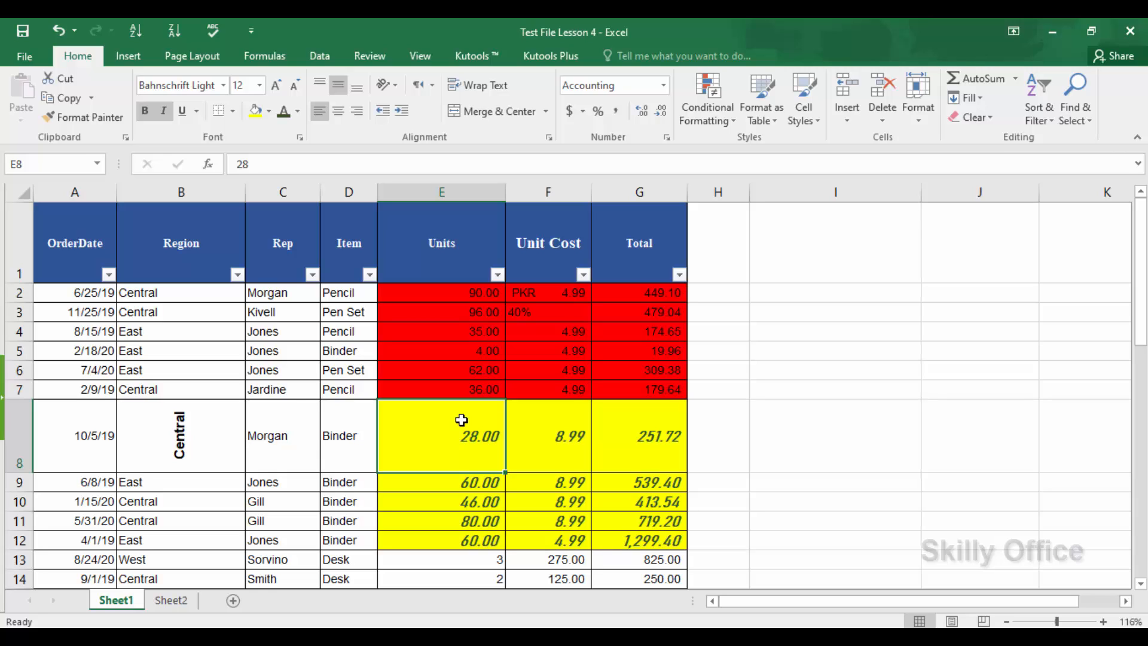
{"action": "left_click", "coordinate": [342, 439]}
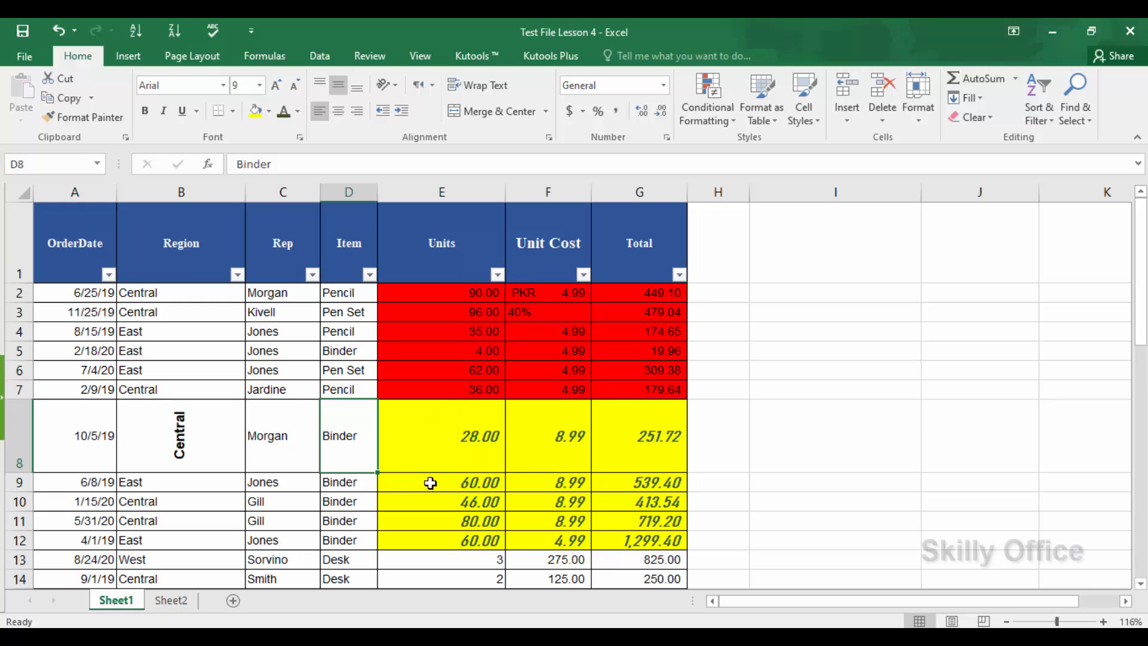
{"action": "key", "text": "Right"}
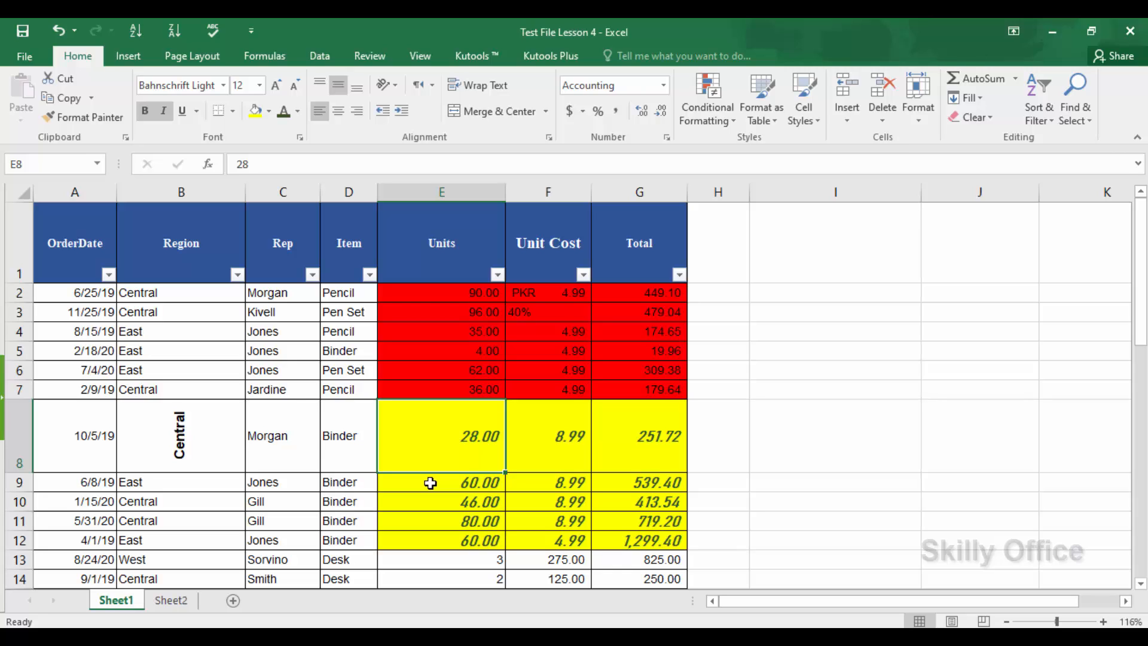
{"action": "left_click", "coordinate": [650, 84]}
{"action": "left_click", "coordinate": [663, 86]}
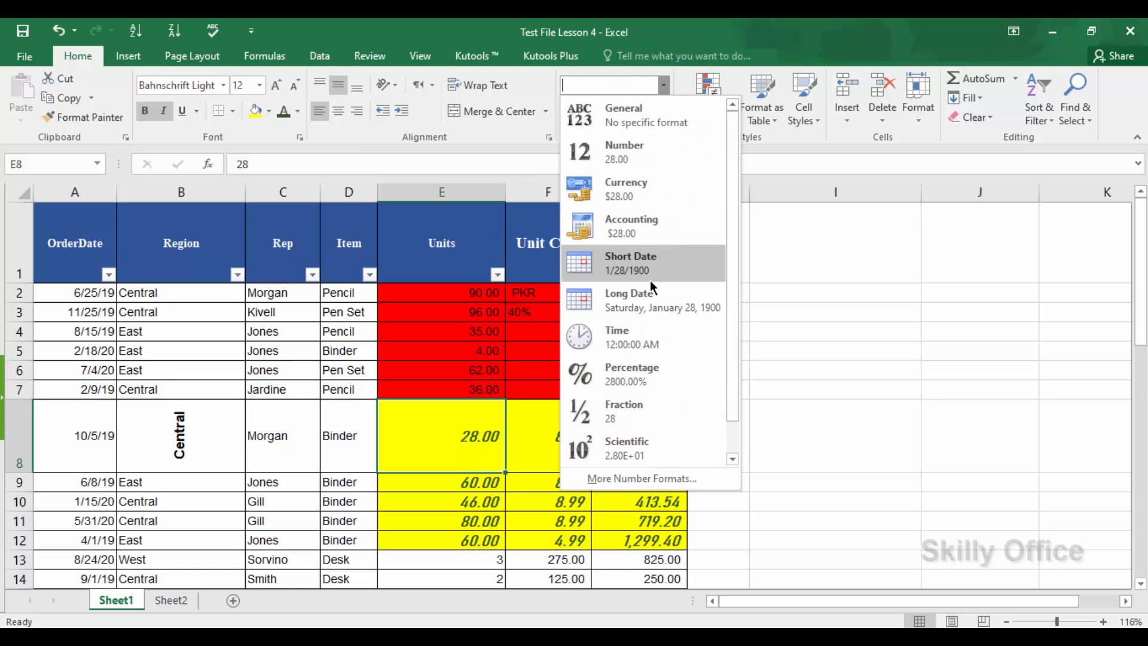
{"action": "left_click", "coordinate": [792, 458]}
Enter the date 02-11-2018 in the empty cell I8
{"action": "left_click", "coordinate": [791, 454]}
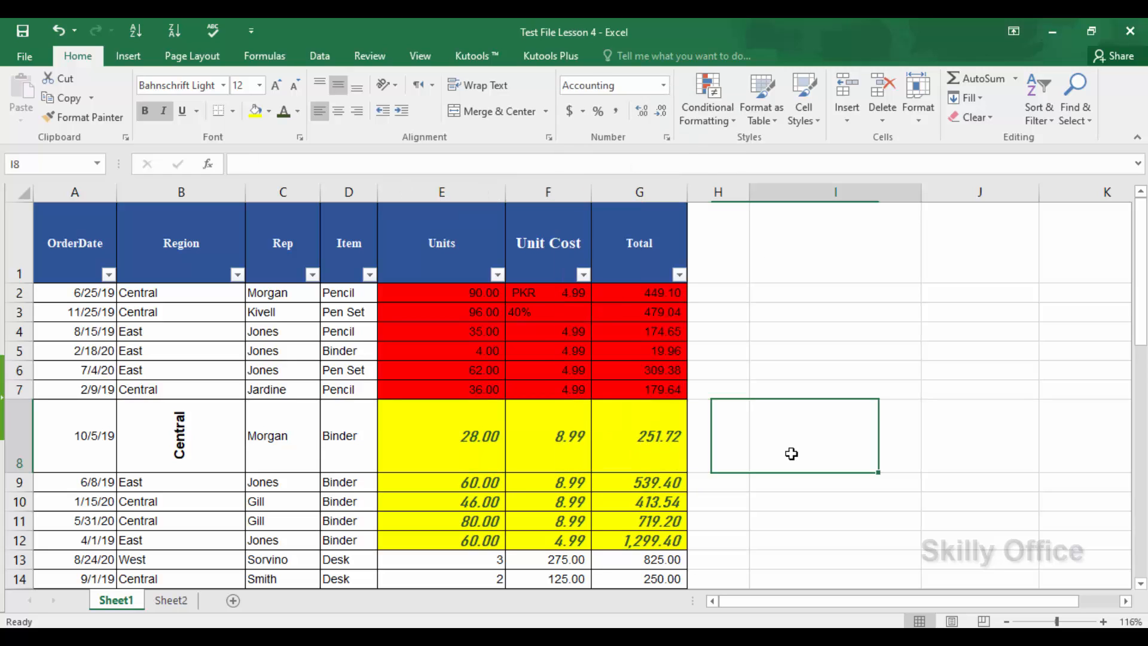
{"action": "key", "text": "ctrl"}
{"action": "key", "text": "ctrl"}
{"action": "key", "text": "ctrl"}
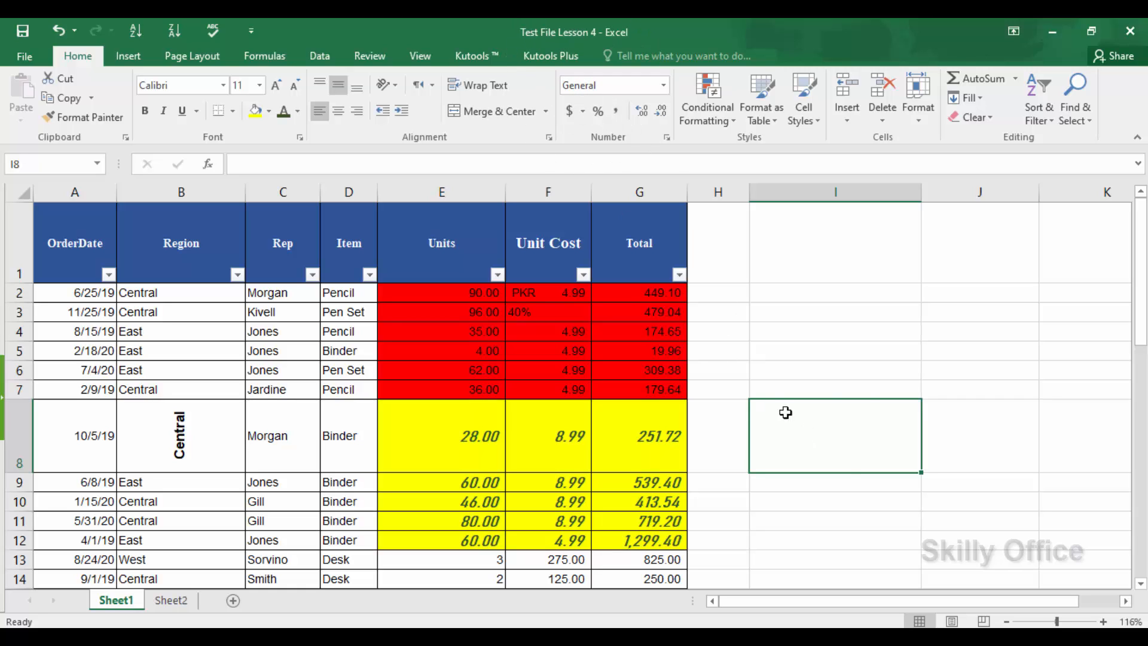
{"action": "key", "text": "ctrl"}
{"action": "type", "text": "02"}
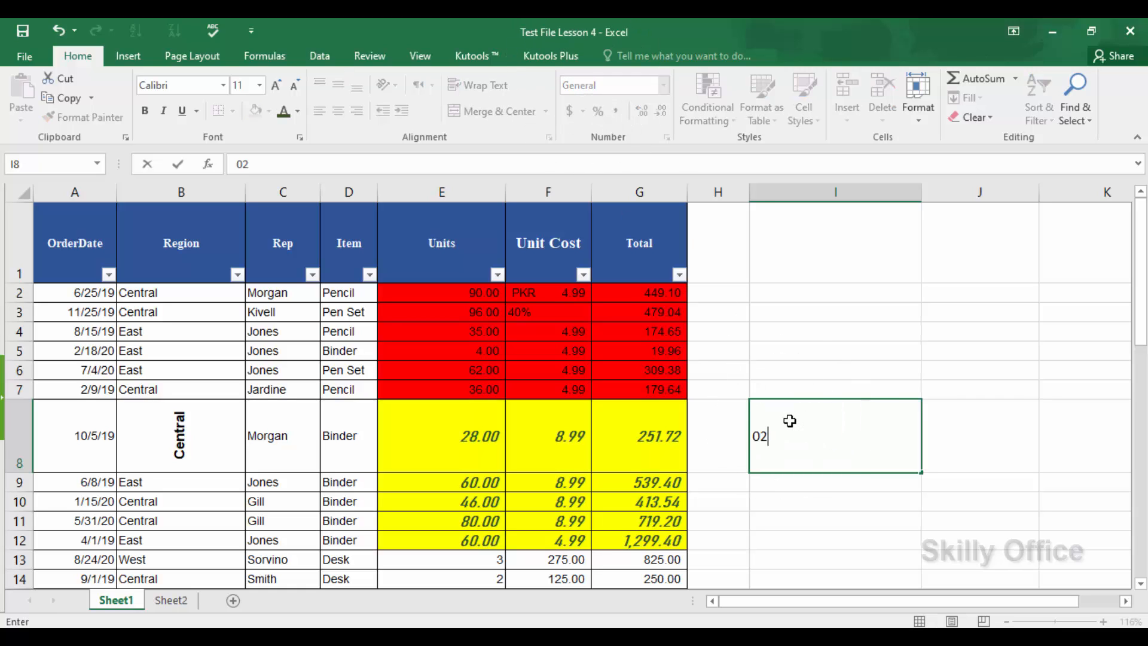
{"action": "type", "text": "-11-2018"}
{"action": "key", "text": "Return"}
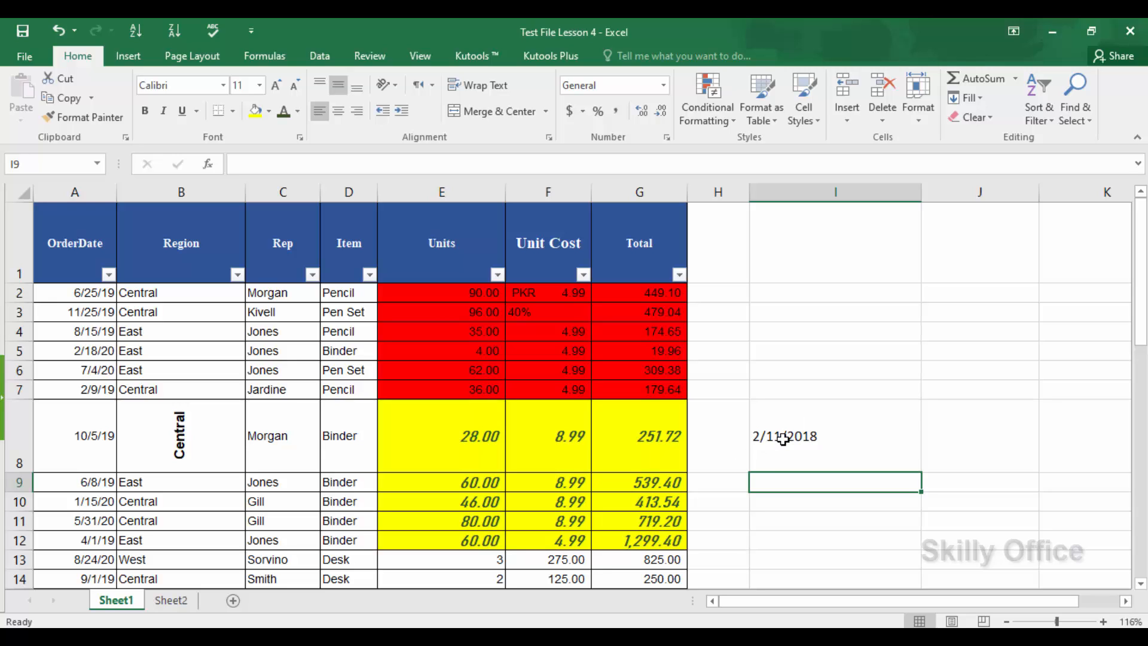
Select the date cell I8 and examine its number format
{"action": "left_click", "coordinate": [817, 450]}
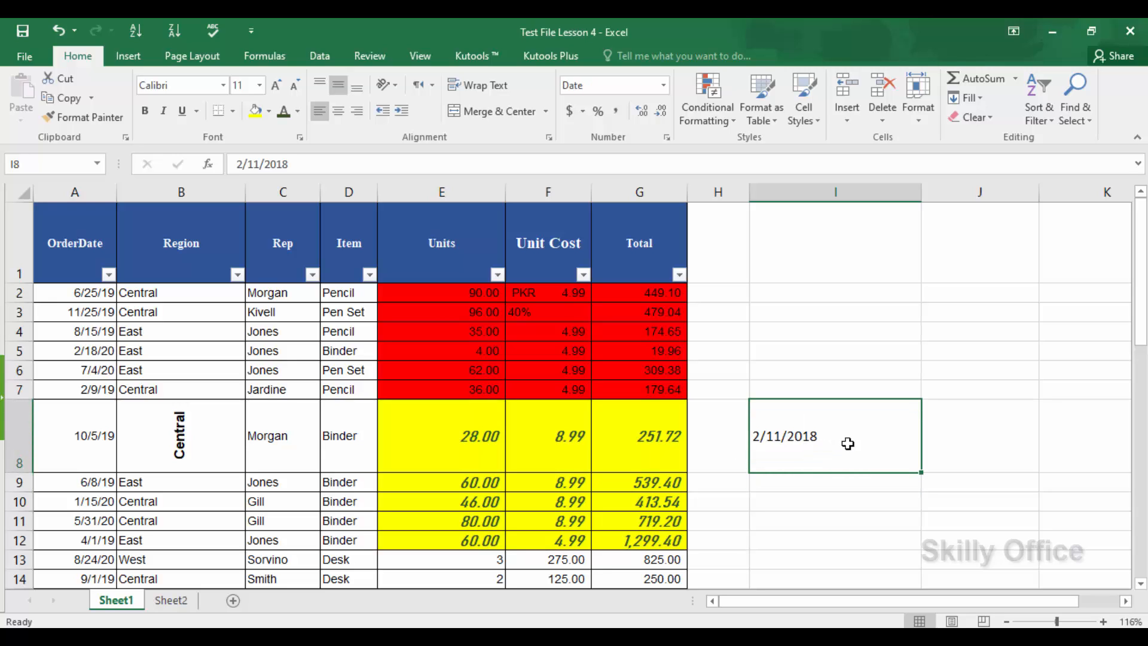
{"action": "key", "text": "ctrl"}
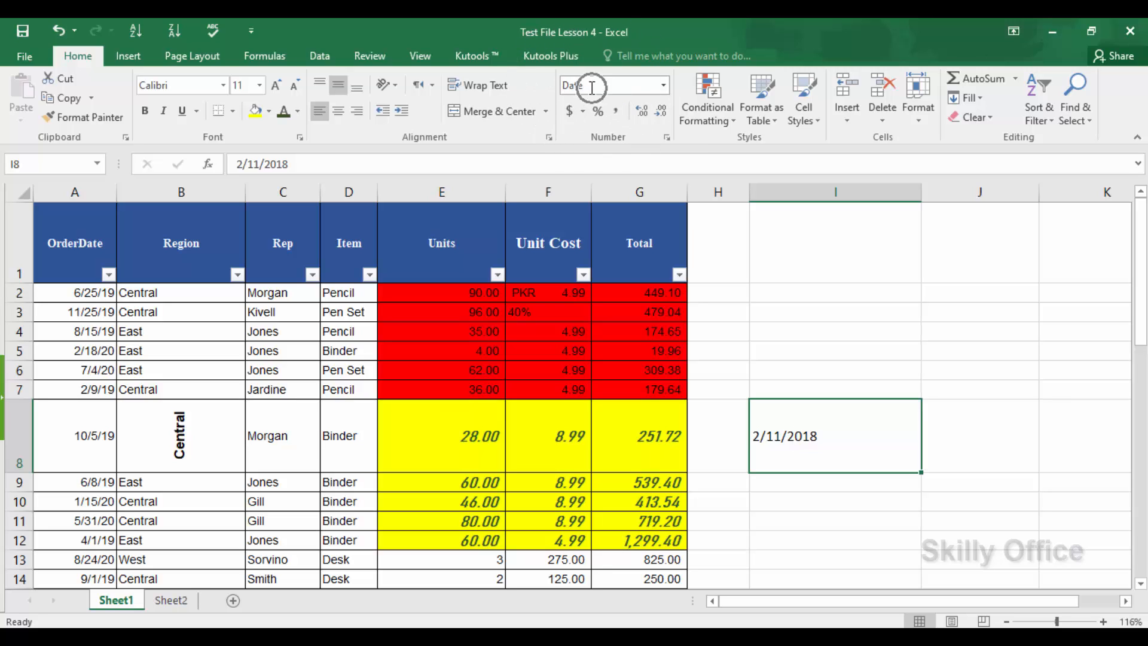
{"action": "key", "text": "ctrl"}
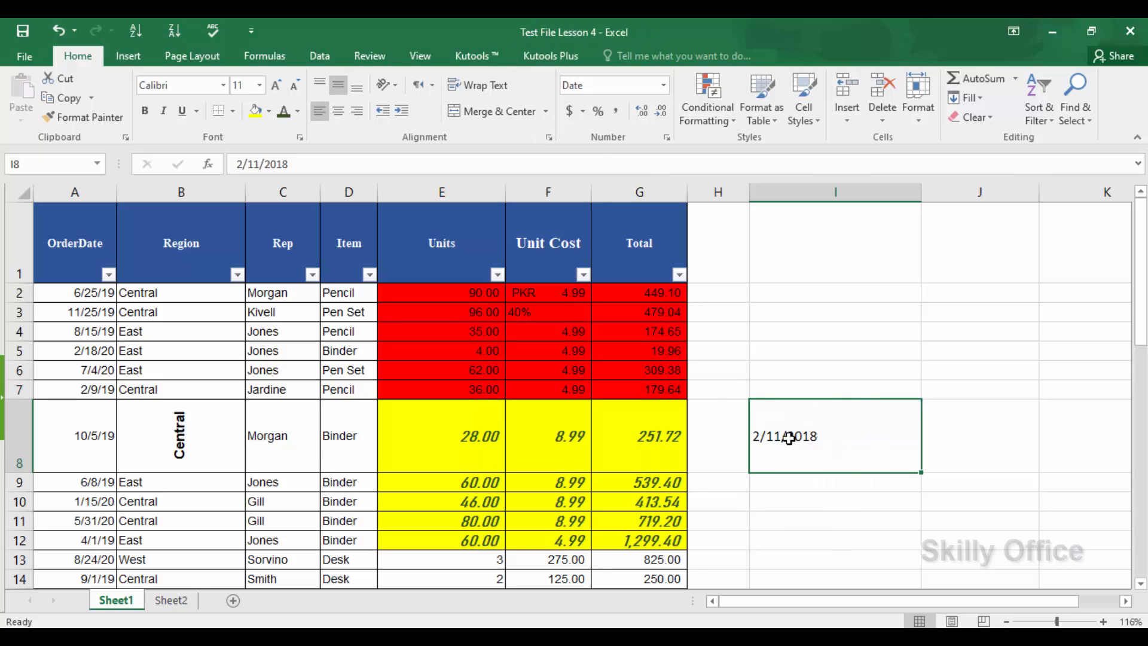
{"action": "key", "text": "ctrl"}
{"action": "key", "text": "ctrl"}
{"action": "key", "text": "ctrl"}
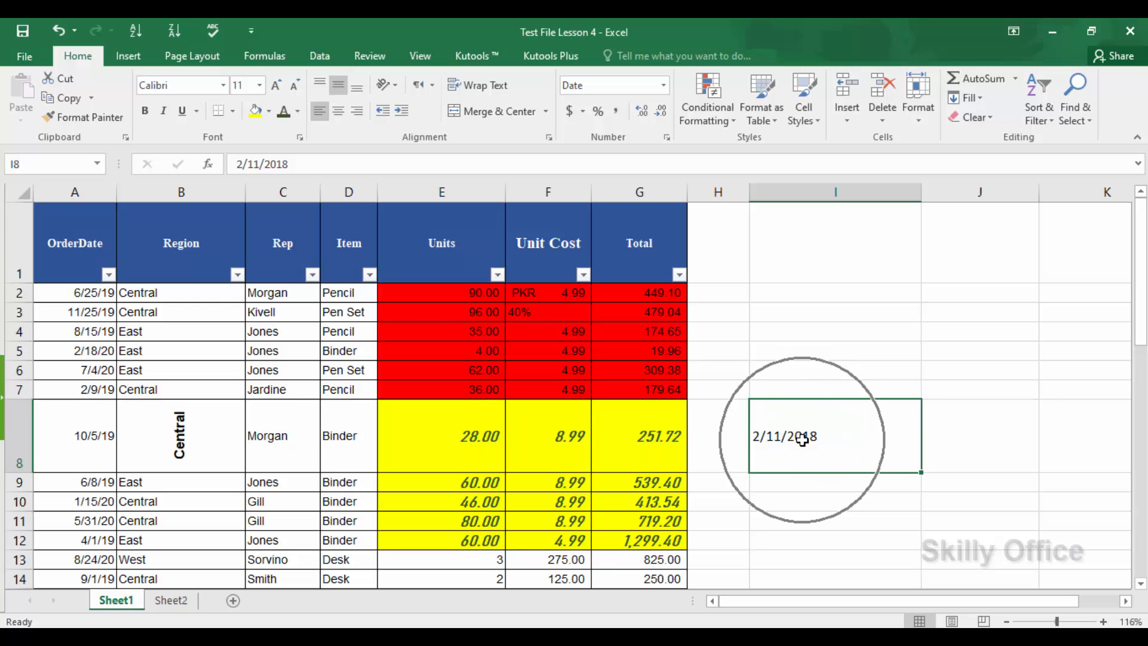
Apply the Short Date number format to the date in cell I8
{"action": "left_click", "coordinate": [807, 490]}
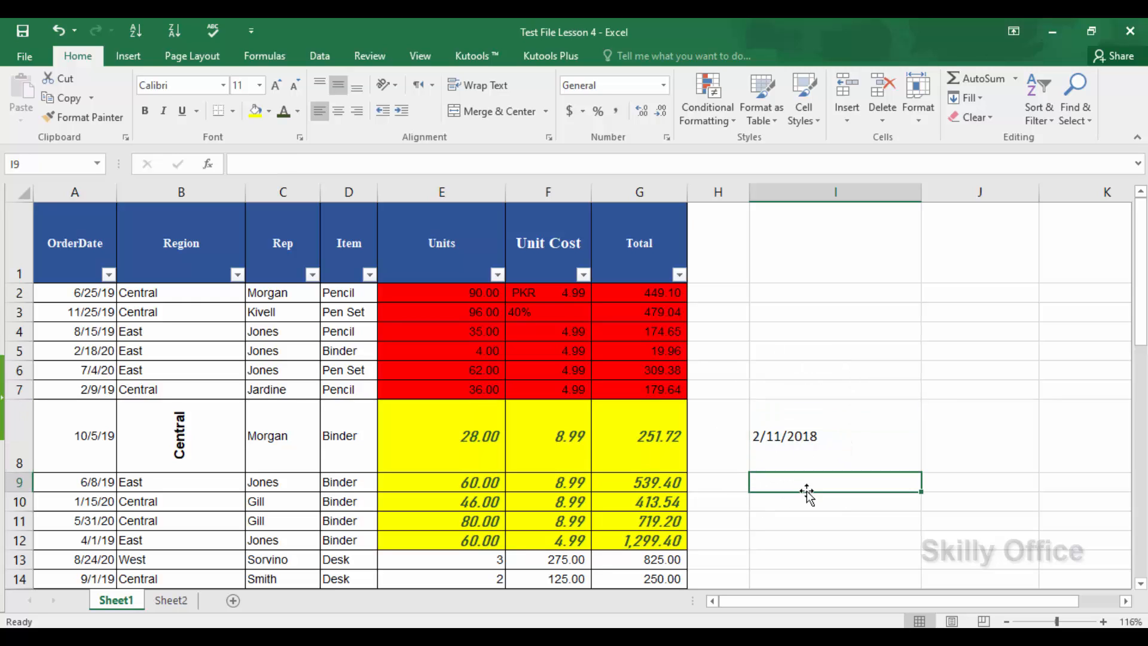
{"action": "left_click", "coordinate": [808, 452]}
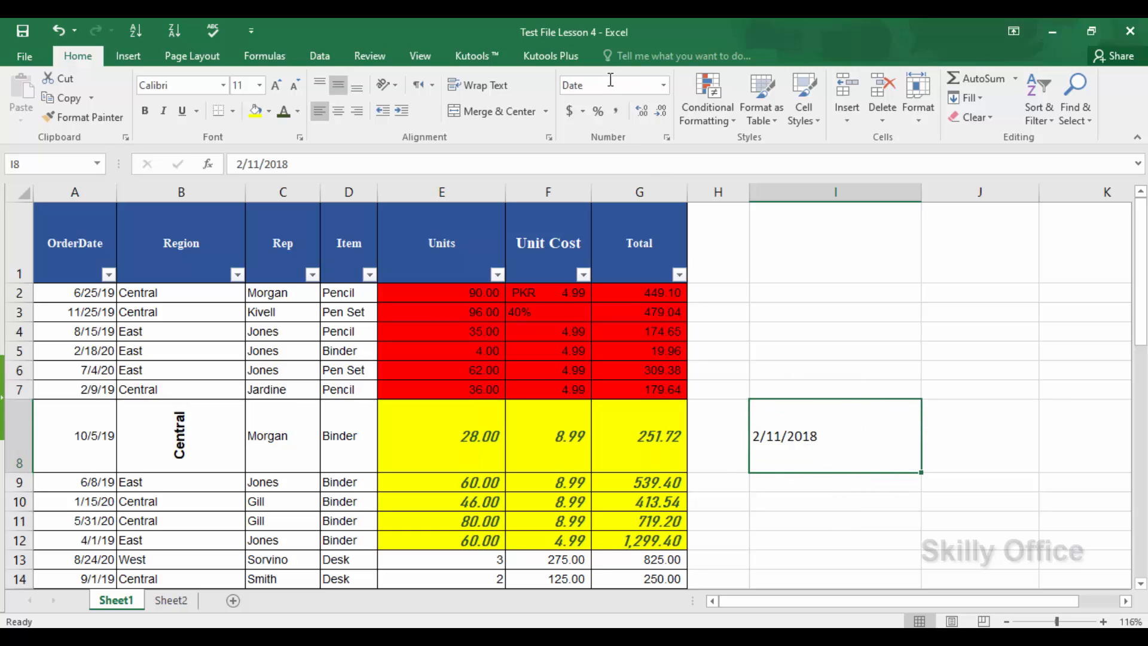
{"action": "left_click", "coordinate": [667, 84]}
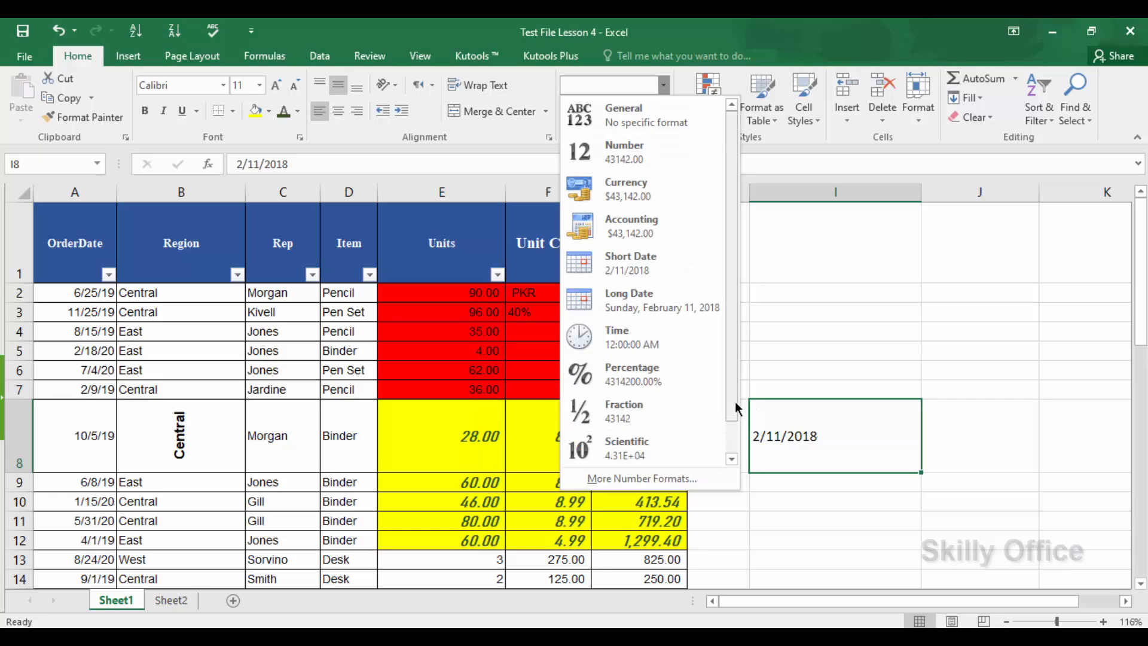
{"action": "left_click_drag", "start_coordinate": [734, 400], "coordinate": [734, 442]}
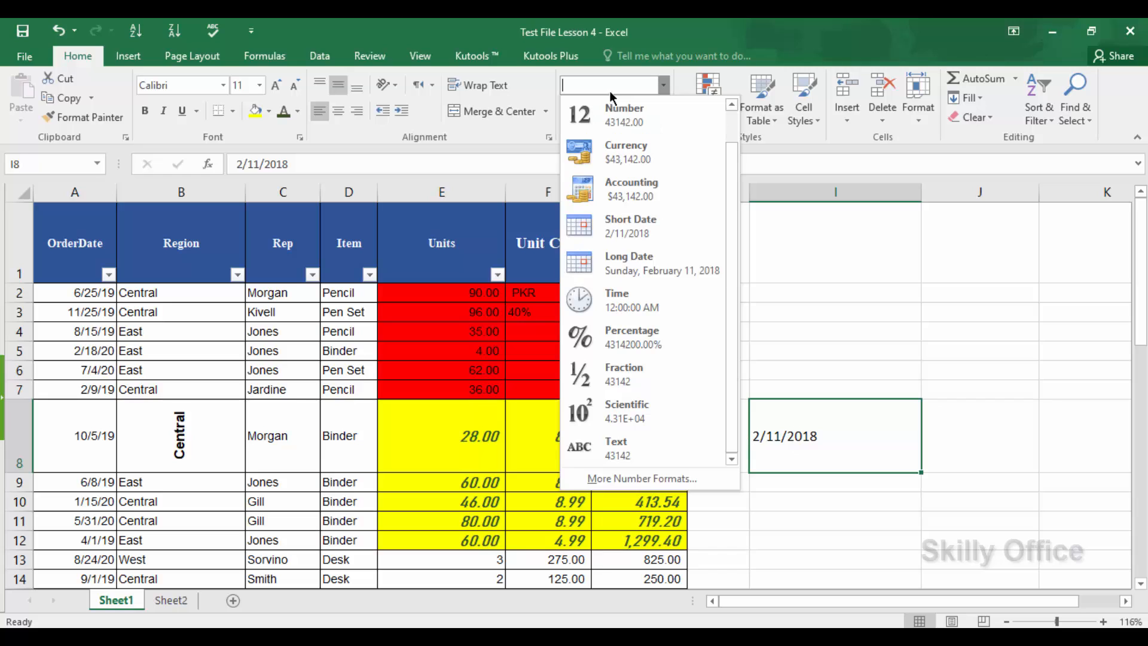
{"action": "left_click", "coordinate": [623, 224]}
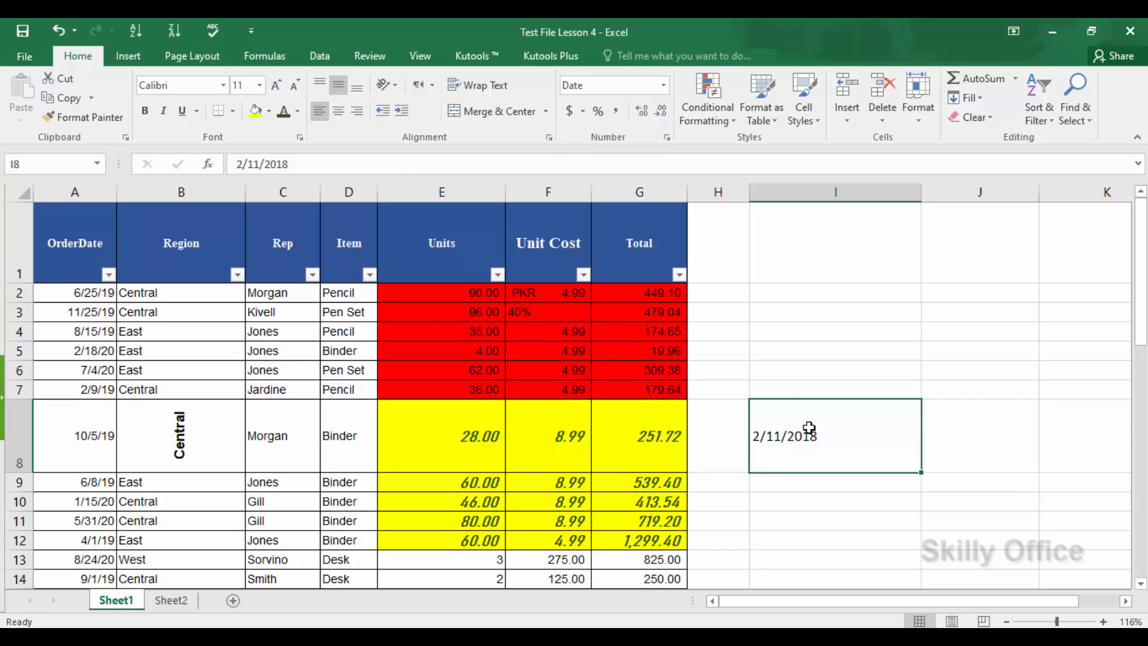
Change the number format of cell I8 to Text and return it to Short Date
{"action": "left_click", "coordinate": [660, 86]}
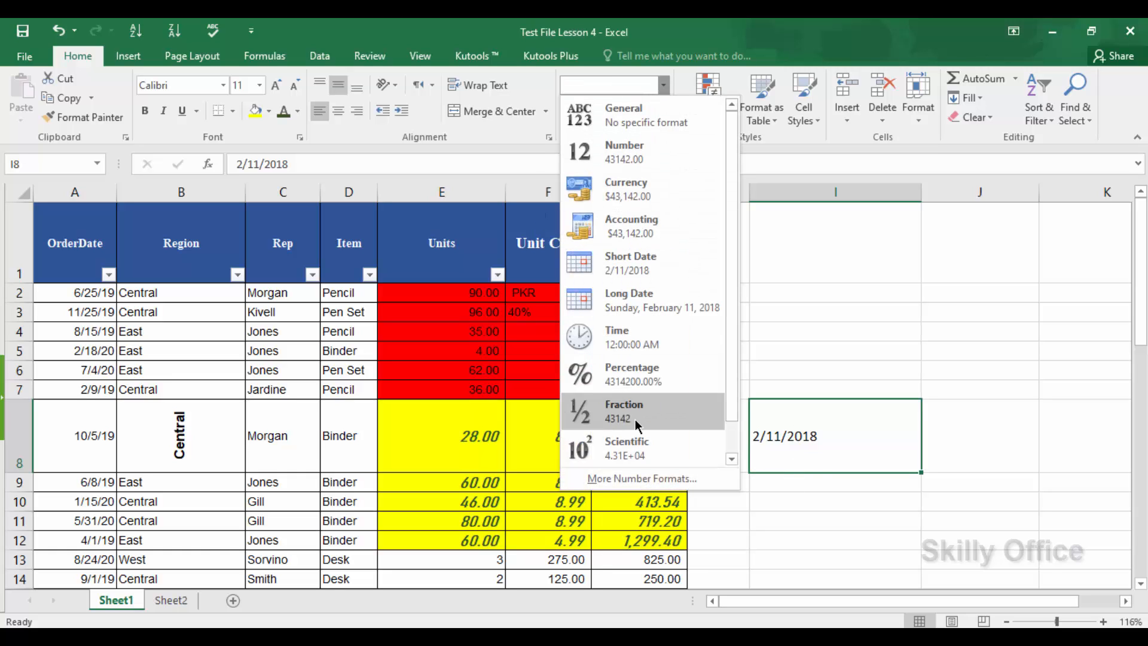
{"action": "left_click_drag", "start_coordinate": [733, 360], "coordinate": [732, 392]}
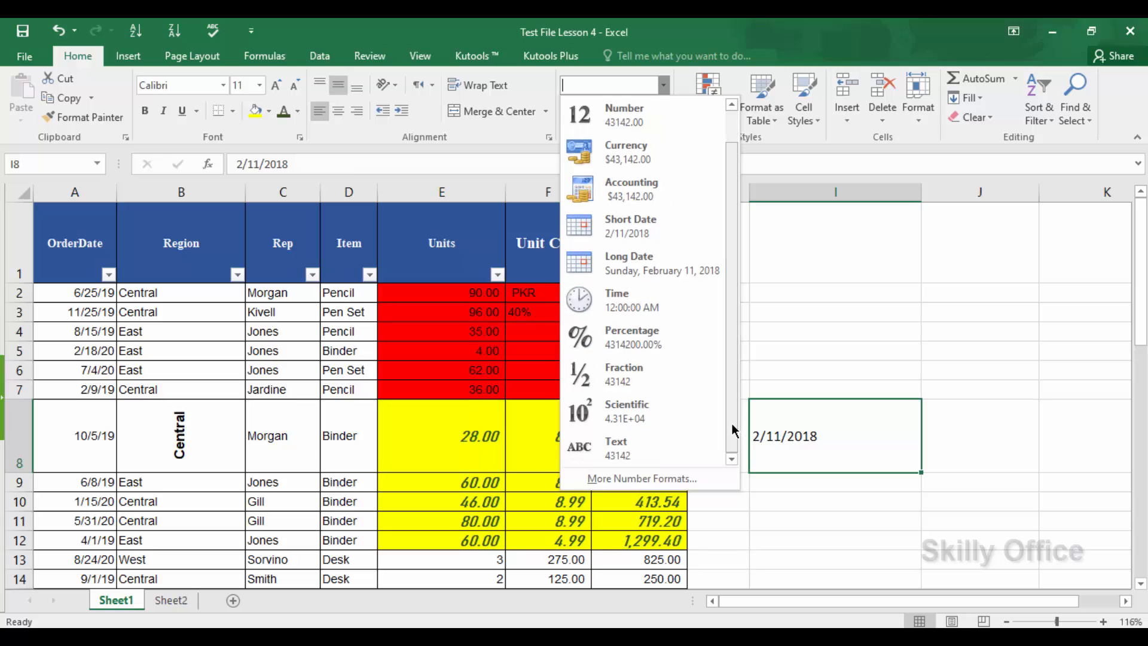
{"action": "left_click", "coordinate": [634, 449]}
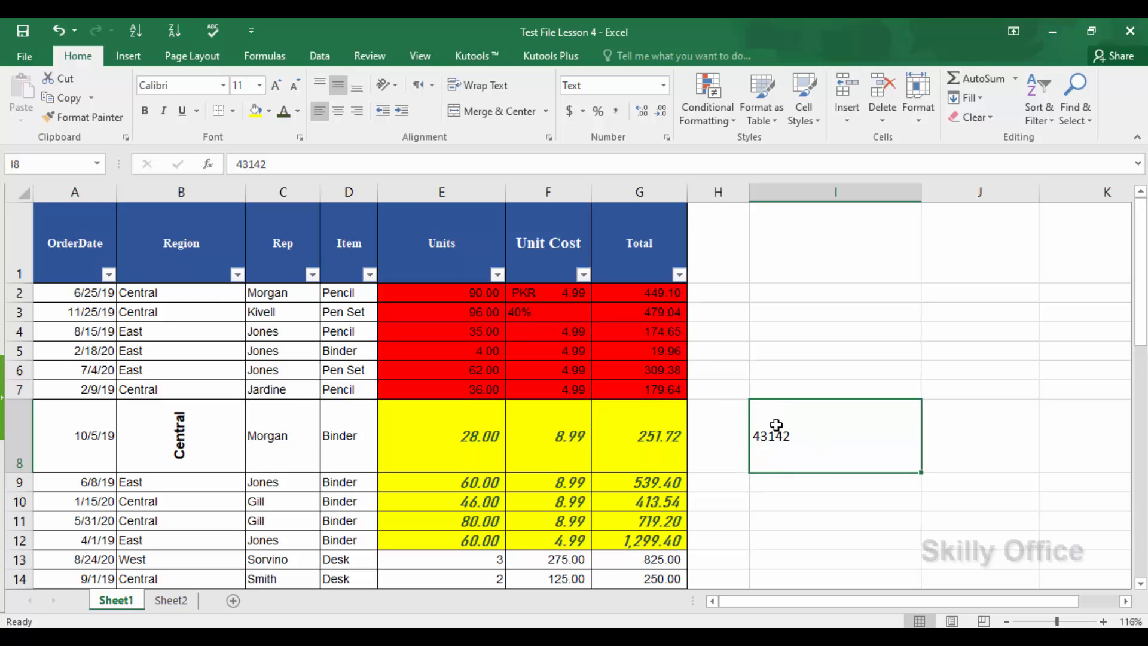
{"action": "left_click", "coordinate": [663, 87]}
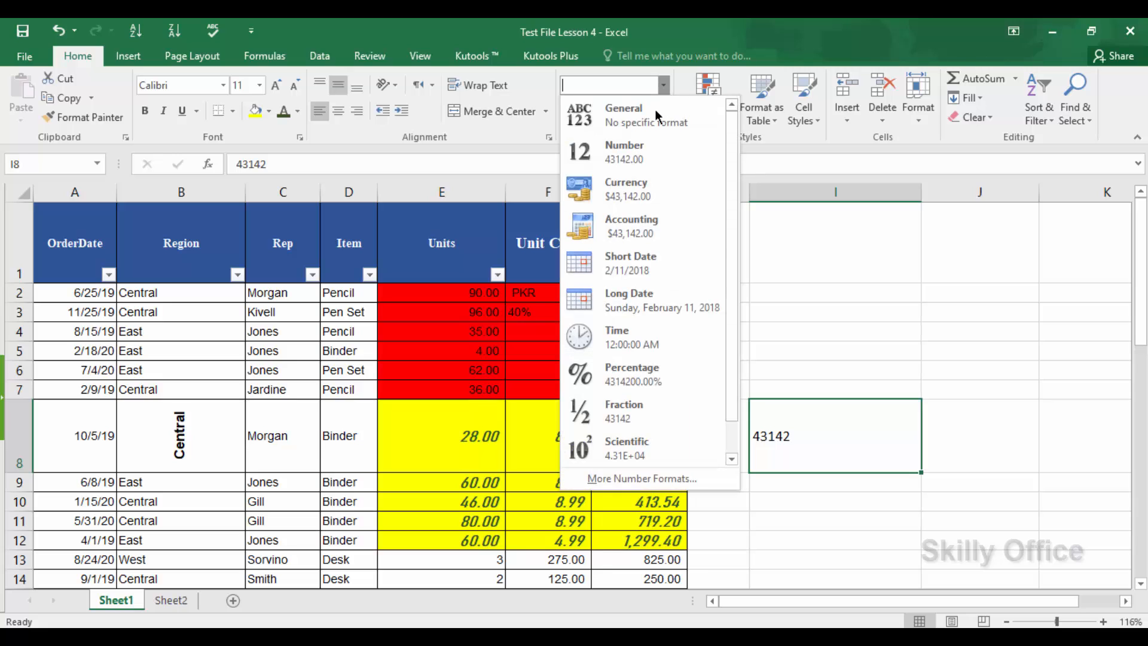
{"action": "left_click", "coordinate": [619, 259]}
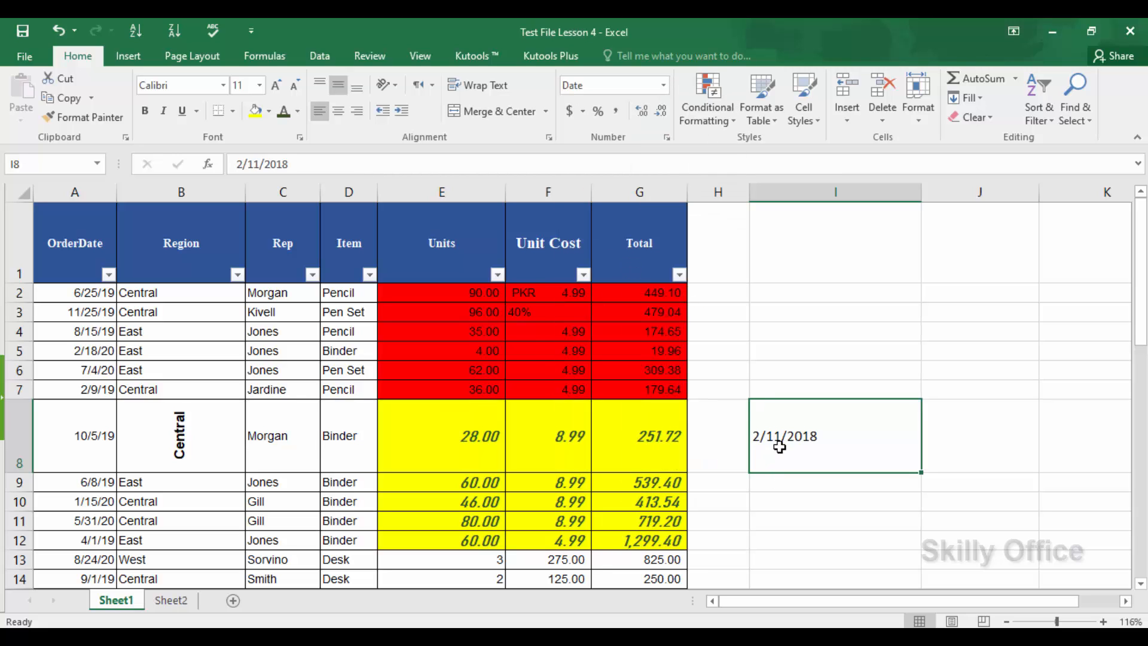
Delete the whole column I that holds the sample date
{"action": "left_click", "coordinate": [623, 424]}
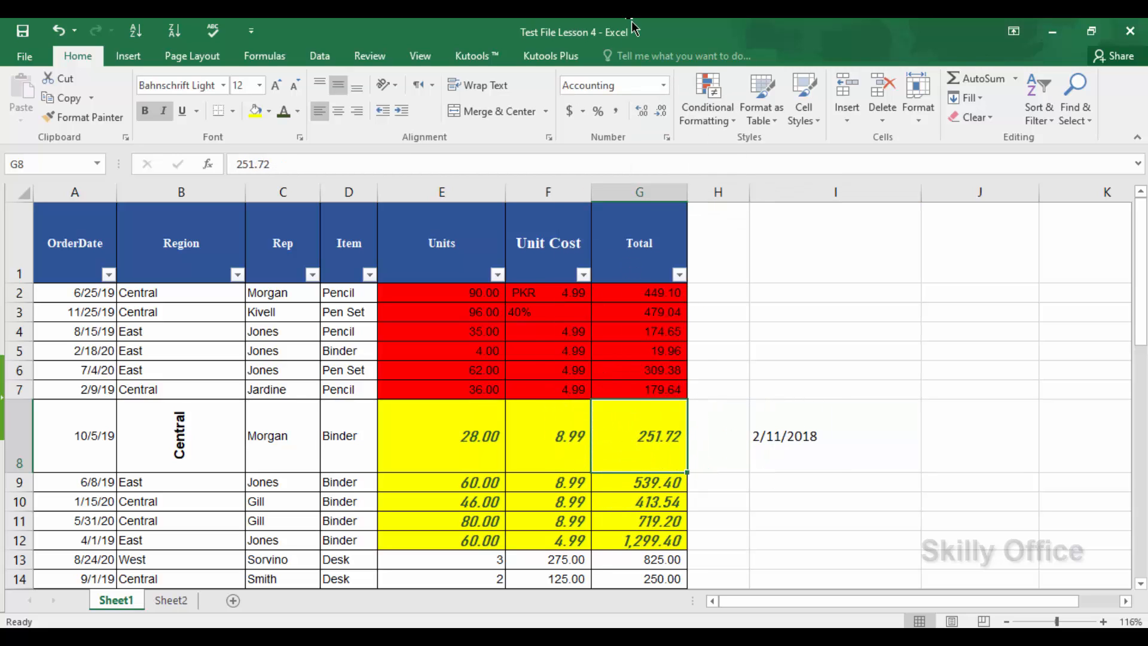
{"action": "left_click", "coordinate": [771, 336]}
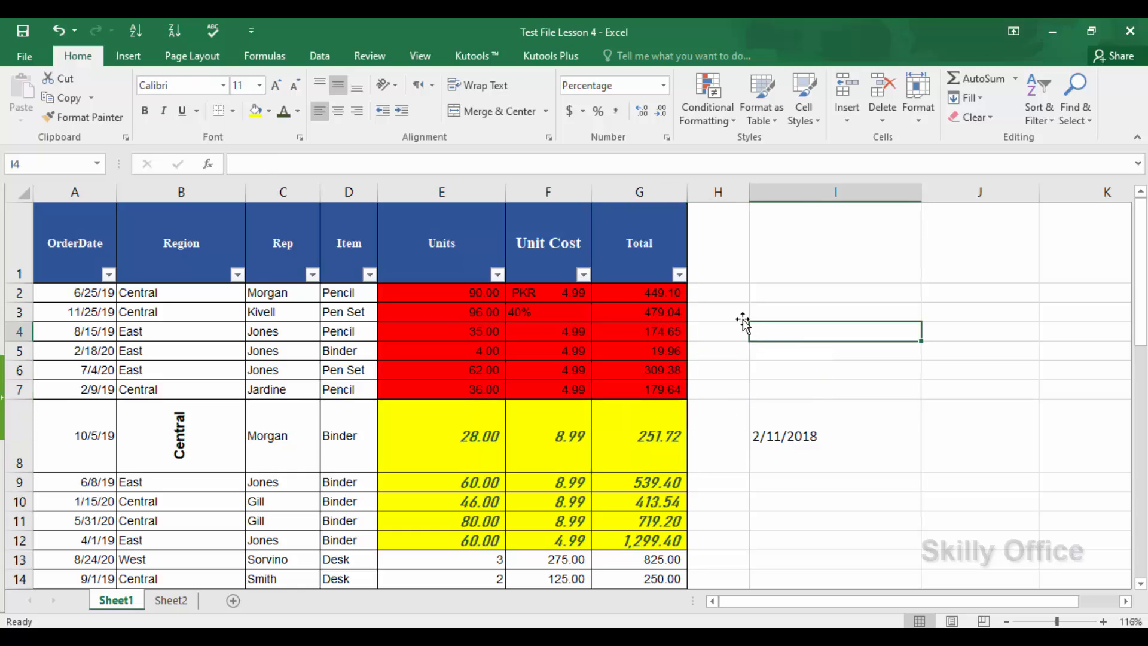
{"action": "left_click", "coordinate": [638, 112]}
{"action": "key", "text": "ctrl"}
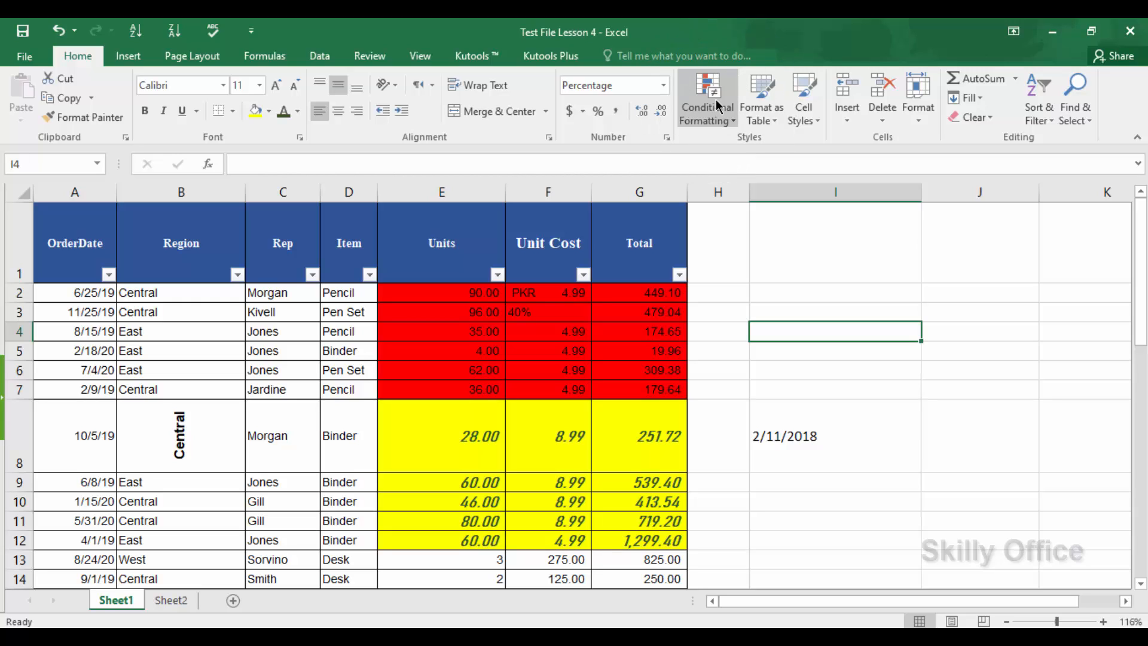
{"action": "left_click", "coordinate": [778, 189]}
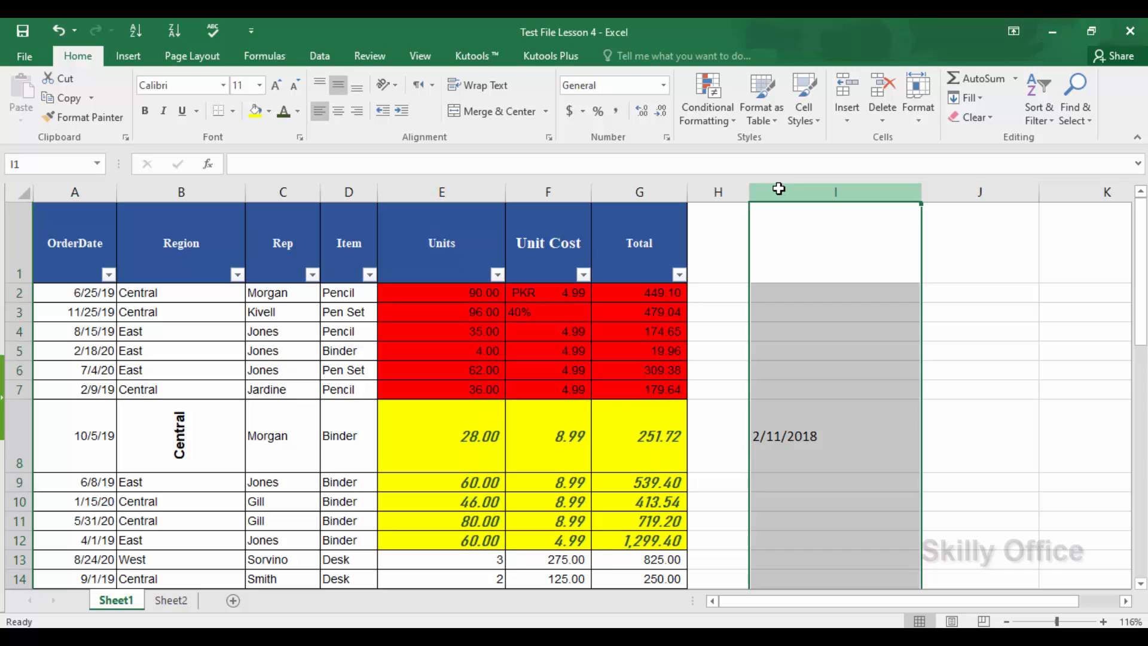
{"action": "key", "text": "ctrl+minus"}
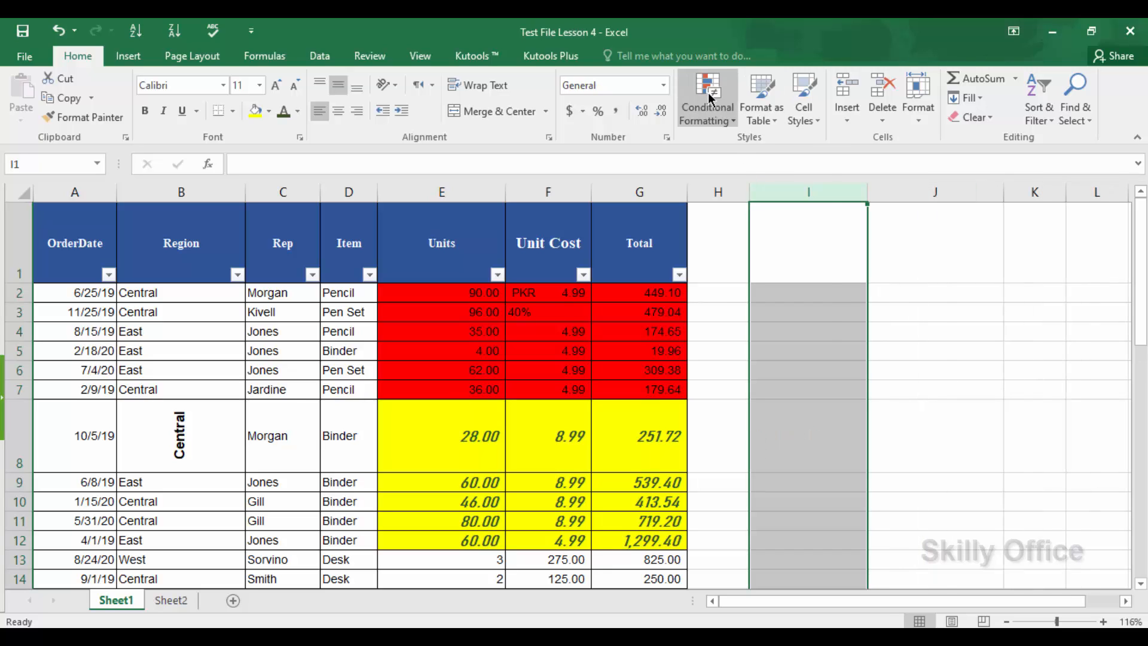
{"action": "left_click", "coordinate": [708, 92]}
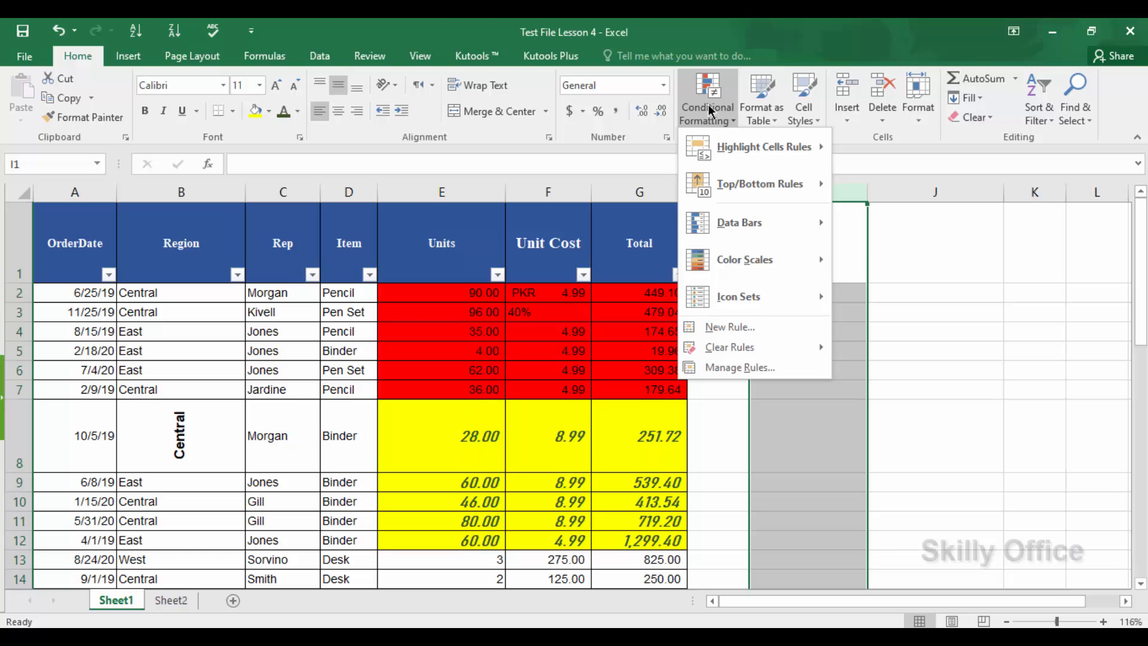
{"action": "left_click", "coordinate": [403, 365]}
{"action": "left_click", "coordinate": [359, 478]}
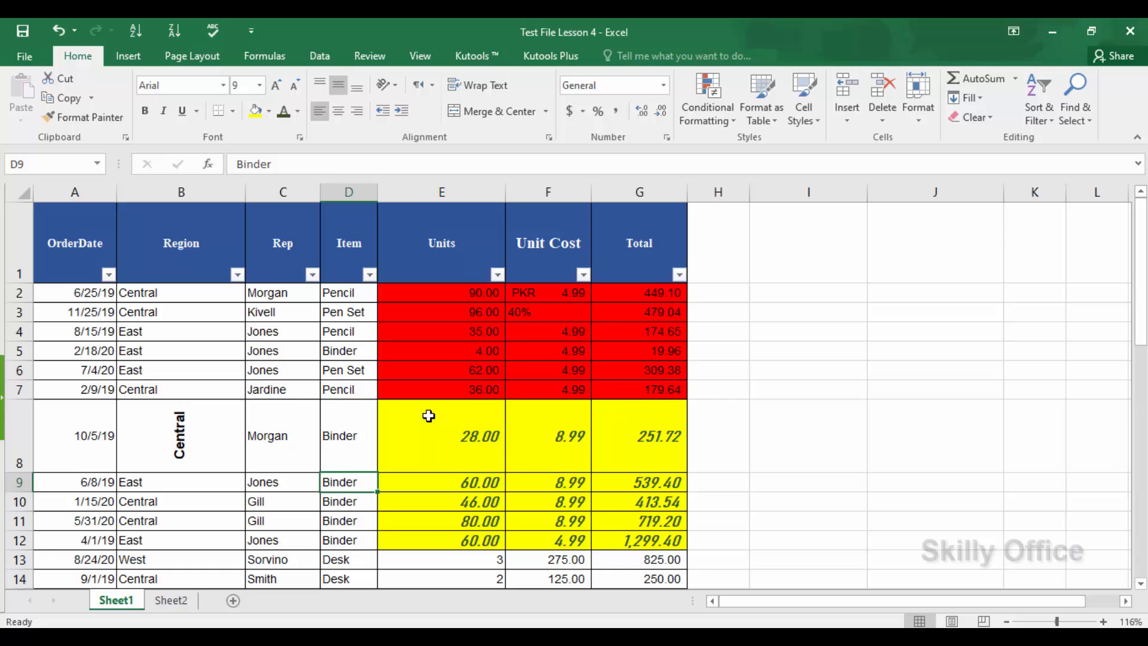
Delete rows 2 to 12, which contain the red and yellow filled cells, from Sheet1
{"action": "scroll", "coordinate": [482, 427], "scroll_direction": "down", "scroll_amount": 1}
{"action": "left_click", "coordinate": [474, 439]}
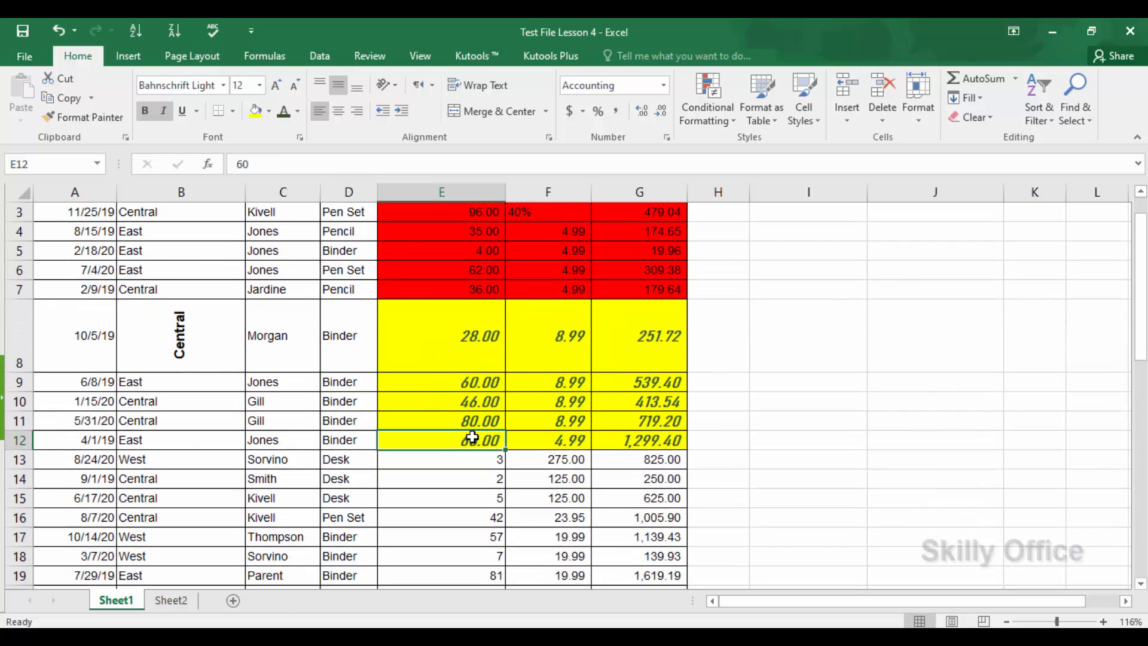
{"action": "key", "text": "Down"}
{"action": "key", "text": "Right"}
{"action": "key", "text": "Right"}
{"action": "key", "text": "Left"}
{"action": "key", "text": "Up"}
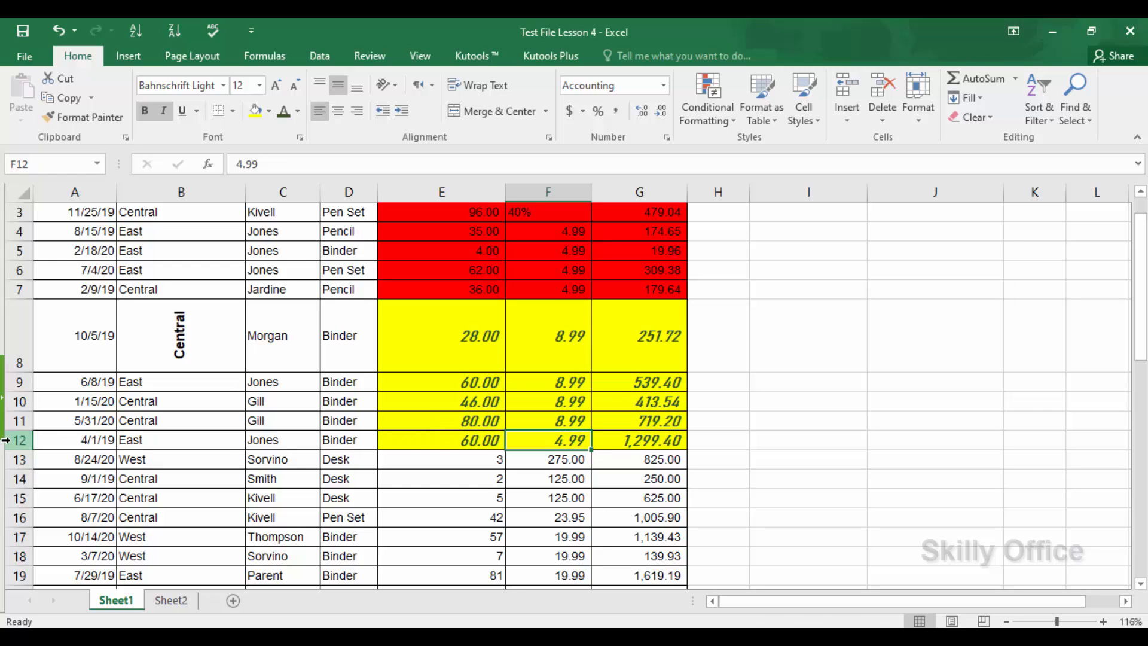
{"action": "left_click_drag", "start_coordinate": [5, 440], "coordinate": [8, 435]}
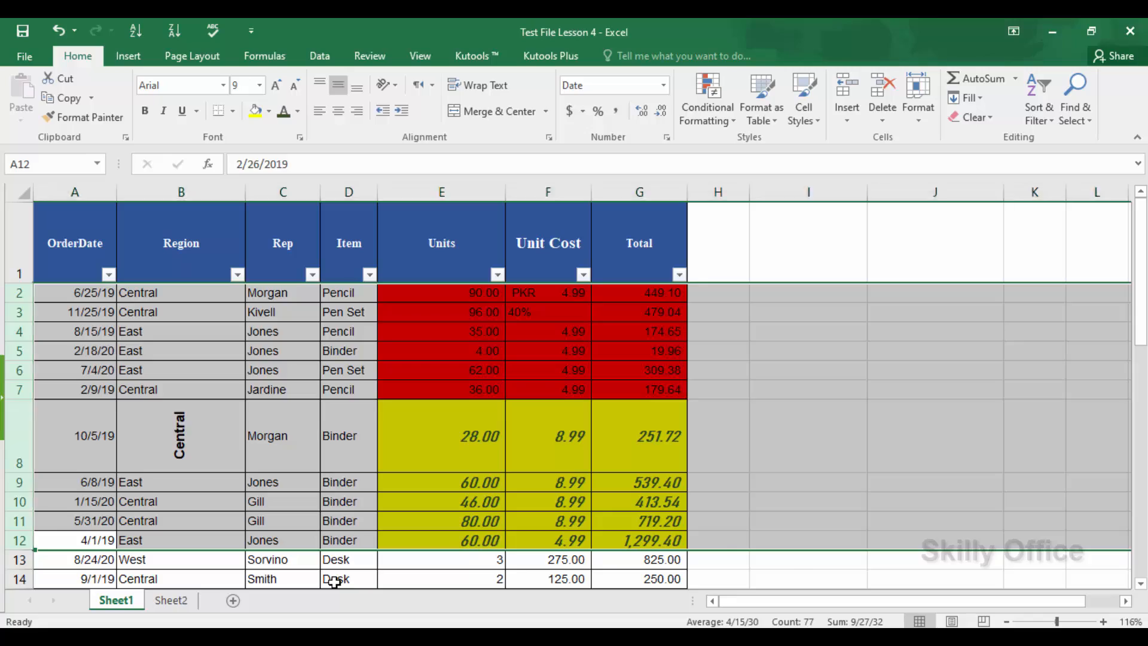
{"action": "key", "text": "ctrl+minus"}
Highlight values greater than 50 in the Units column E with Light Red Fill with Dark Red Text using a conditional formatting rule
{"action": "left_click", "coordinate": [611, 417]}
{"action": "scroll", "coordinate": [610, 418], "scroll_direction": "down", "scroll_amount": 3}
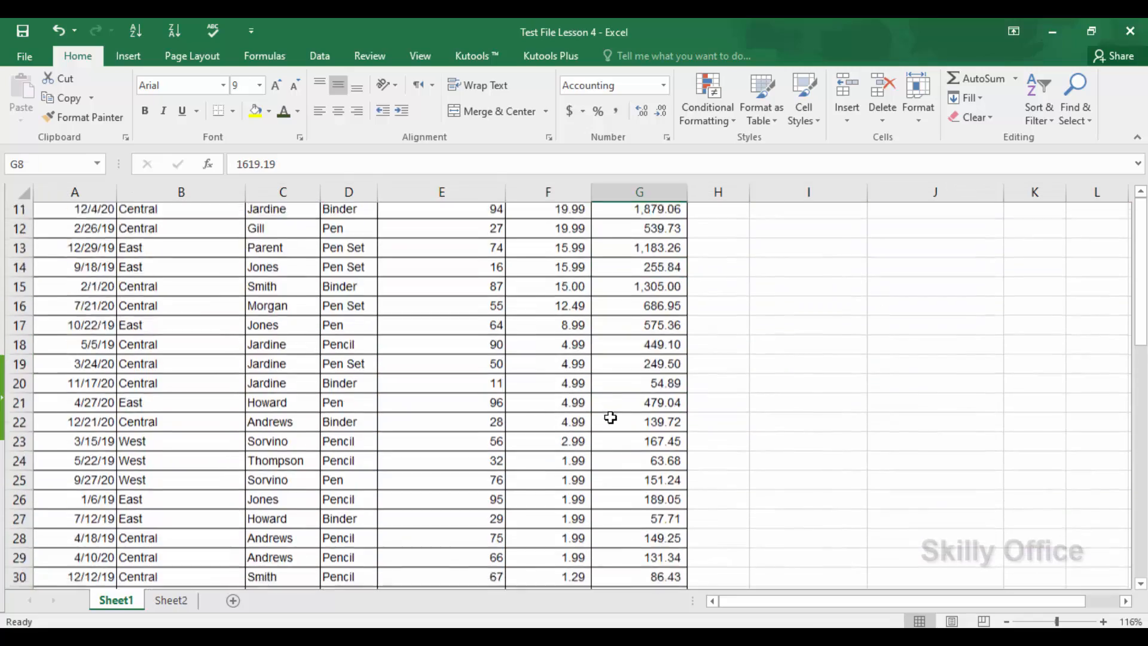
{"action": "scroll", "coordinate": [610, 418], "scroll_direction": "down", "scroll_amount": 4}
{"action": "scroll", "coordinate": [610, 417], "scroll_direction": "up", "scroll_amount": 6}
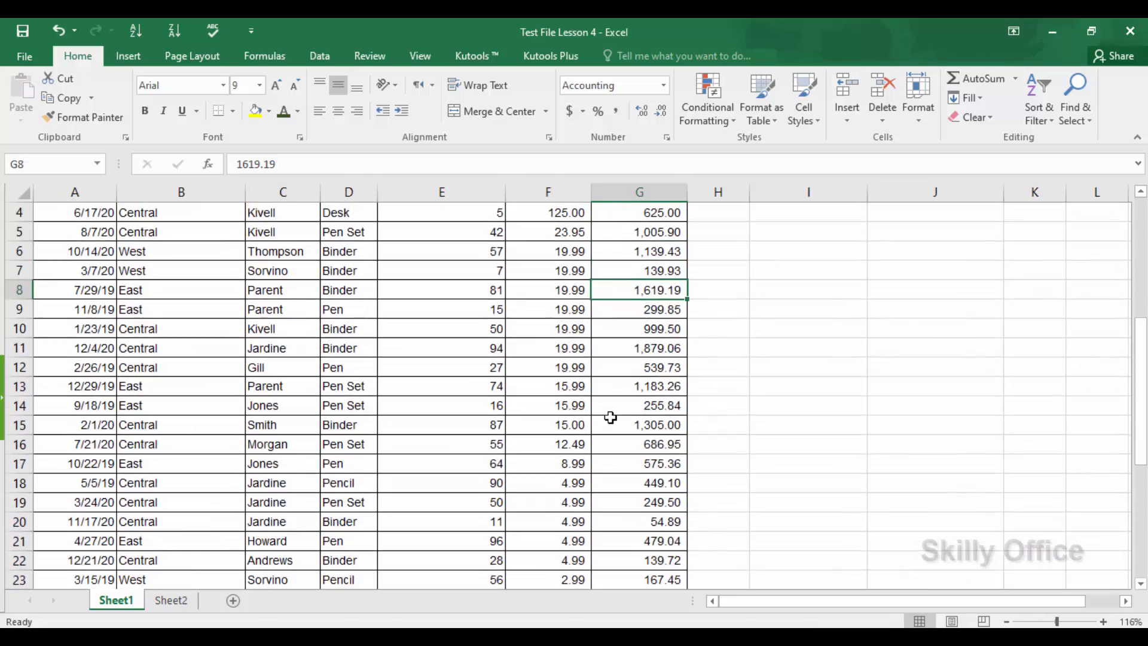
{"action": "scroll", "coordinate": [610, 417], "scroll_direction": "up", "scroll_amount": 1}
{"action": "left_click", "coordinate": [469, 194]}
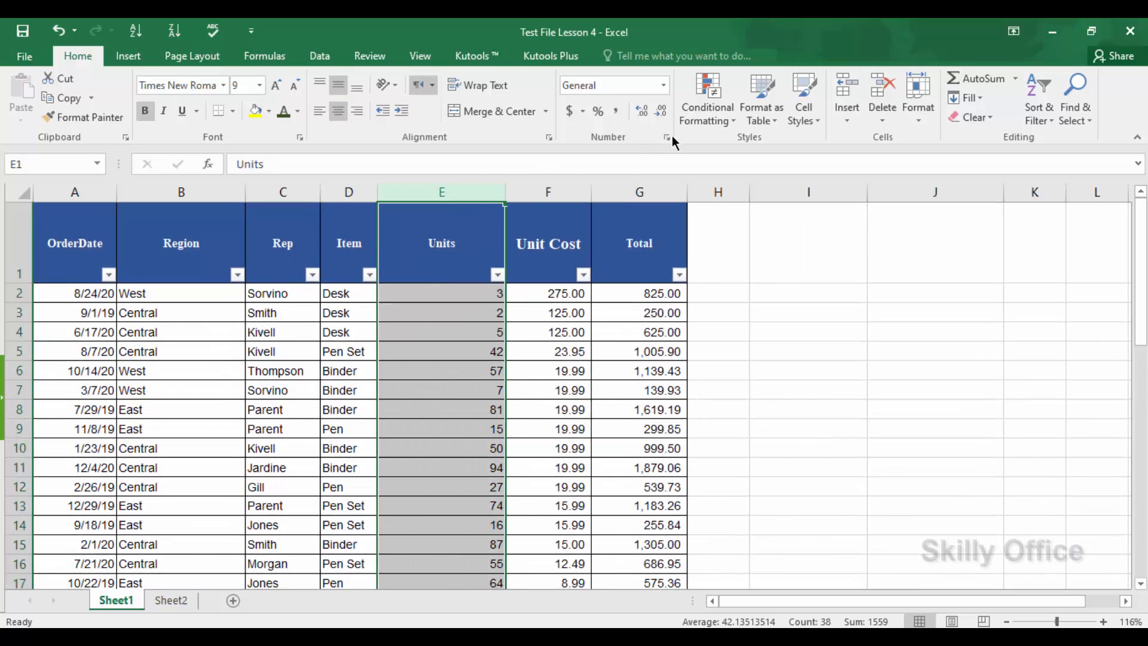
{"action": "left_click", "coordinate": [722, 107]}
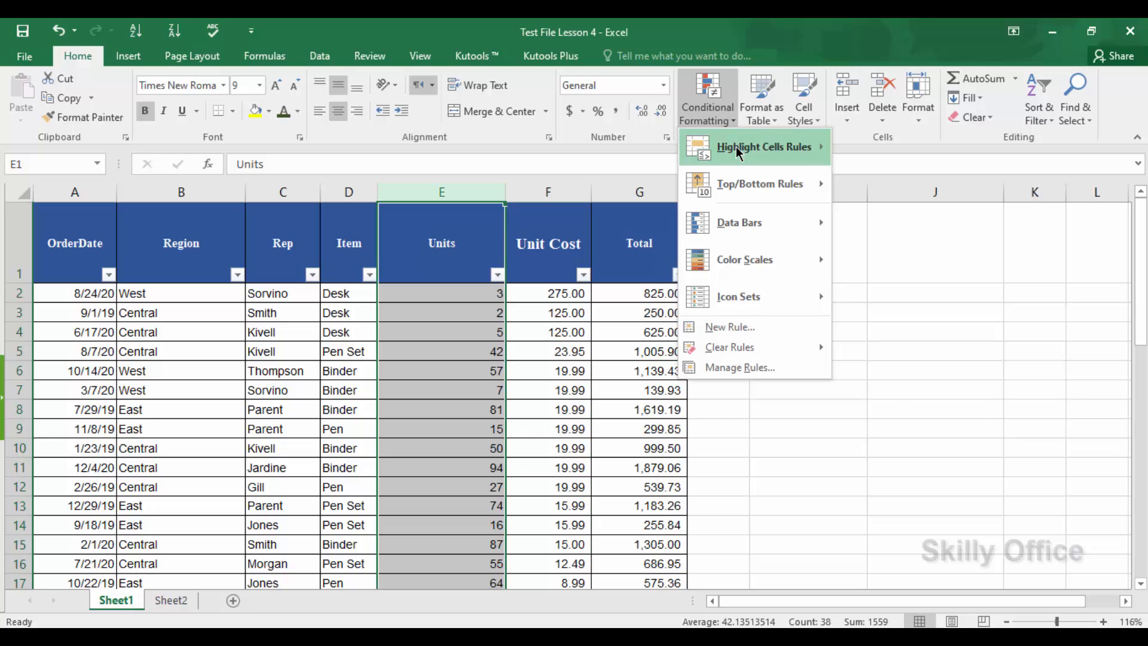
{"action": "mouse_move", "coordinate": [736, 145]}
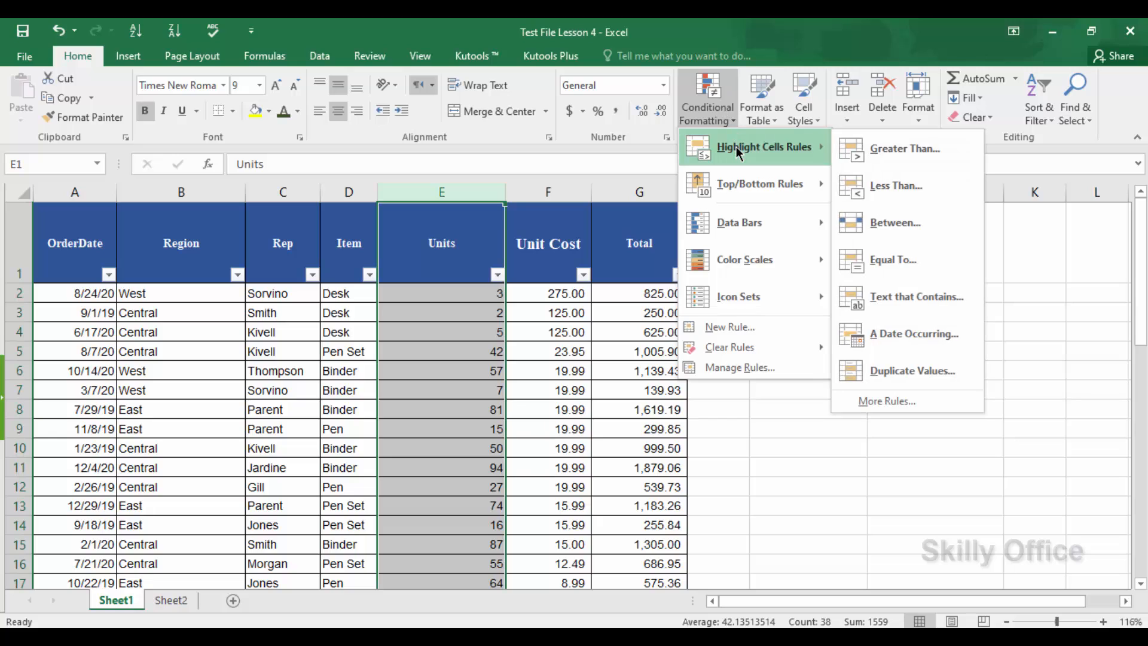
{"action": "left_click", "coordinate": [902, 157]}
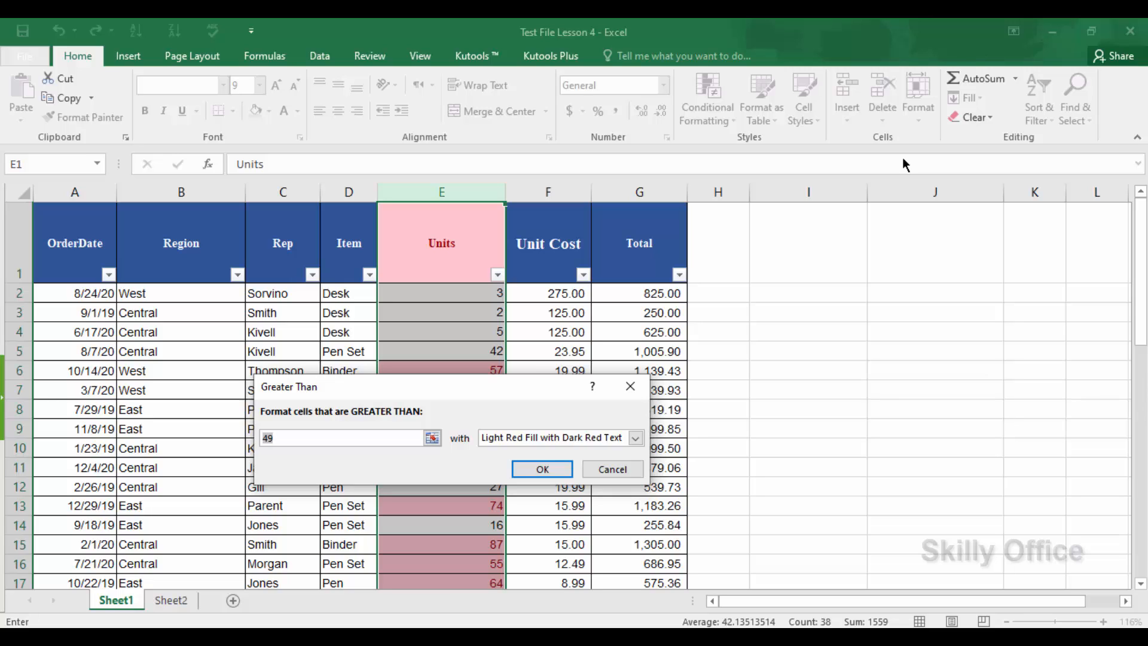
{"action": "type", "text": "50"}
{"action": "left_click", "coordinate": [544, 469]}
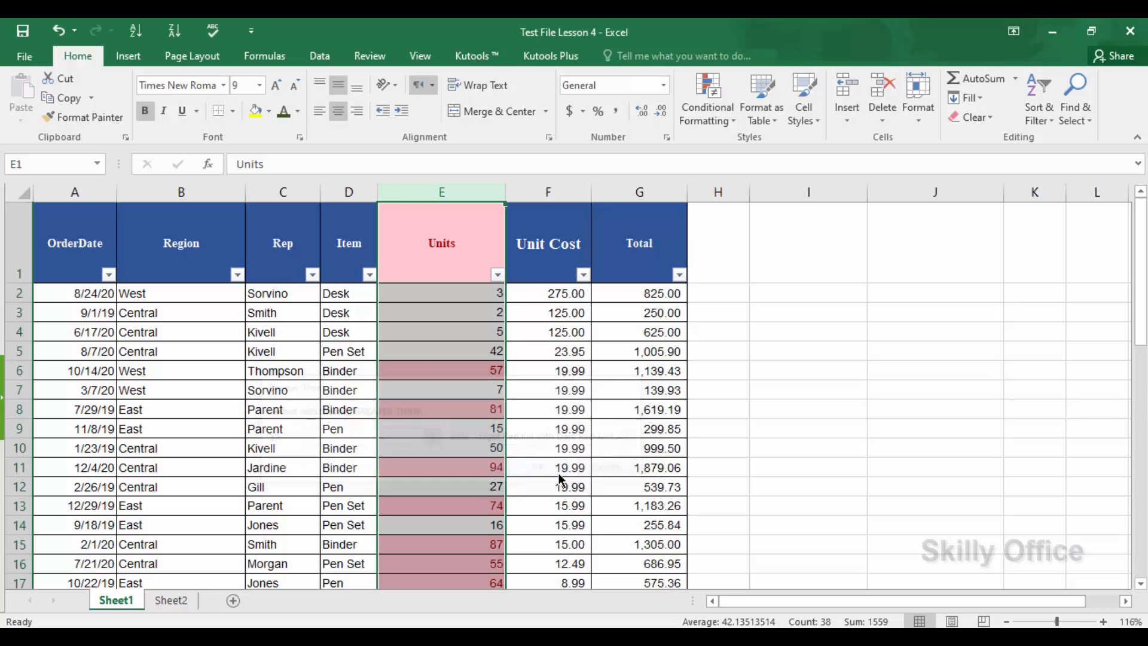
Examine which Units values the conditional formatting highlights, selecting the cells from E2 down the column
{"action": "left_click", "coordinate": [474, 353]}
{"action": "key", "text": "Up"}
{"action": "key", "text": "Up"}
{"action": "key", "text": "Up"}
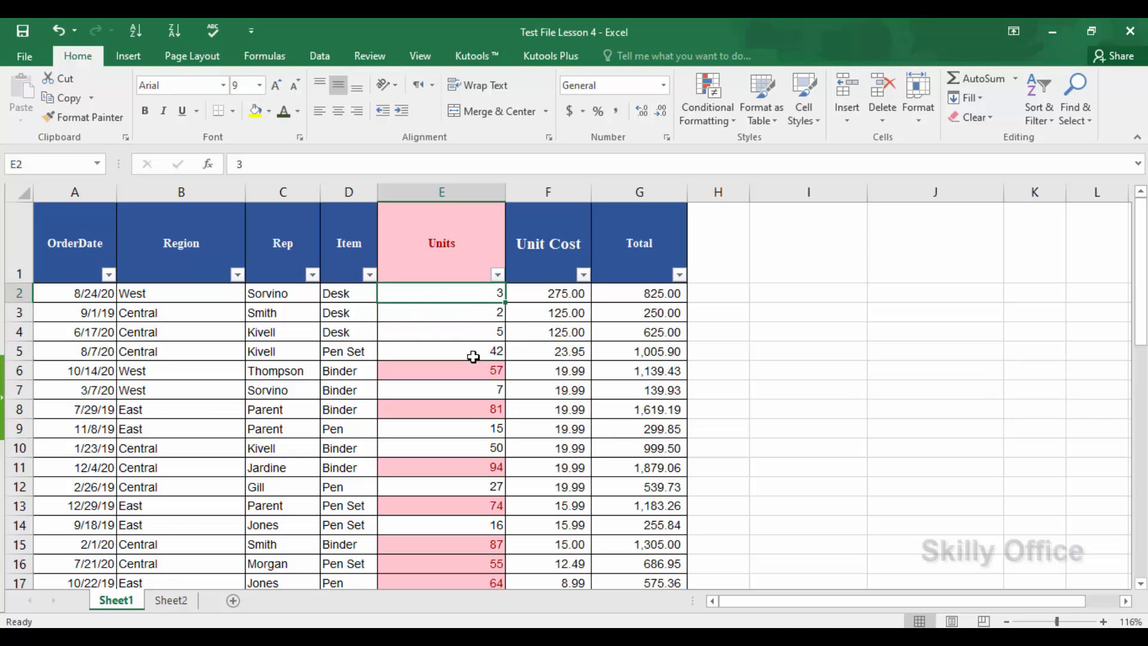
{"action": "key", "text": "shift+Down"}
{"action": "key", "text": "shift+Down"}
{"action": "key", "text": "shift+Down"}
{"action": "key", "text": "shift+Down"}
{"action": "key", "text": "shift+Down"}
{"action": "key", "text": "shift+Down"}
{"action": "key", "text": "shift+Down"}
{"action": "key", "text": "shift+Down"}
{"action": "key", "text": "shift+Down"}
{"action": "key", "text": "shift+Down"}
{"action": "key", "text": "shift+Down"}
{"action": "key", "text": "shift+Down"}
{"action": "key", "text": "shift+Down"}
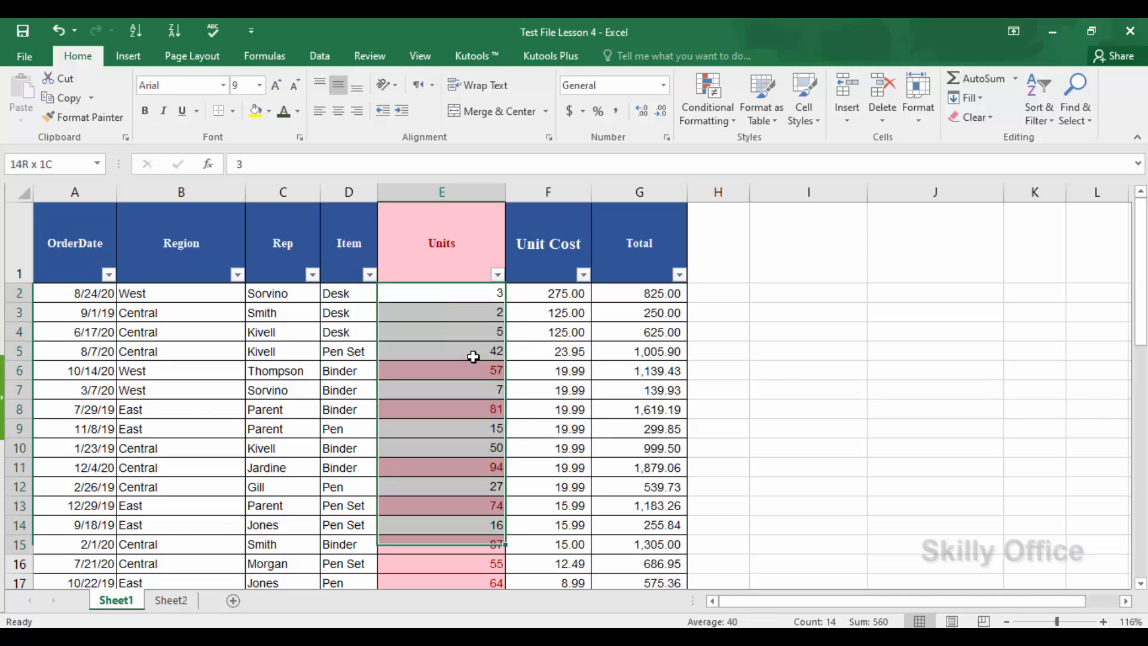
{"action": "key", "text": "shift+Down"}
{"action": "key", "text": "shift+Down"}
{"action": "key", "text": "shift+Down"}
{"action": "key", "text": "shift+Down"}
{"action": "key", "text": "shift+Down"}
{"action": "key", "text": "shift+Down"}
{"action": "key", "text": "shift+Down"}
{"action": "key", "text": "shift+Down"}
{"action": "key", "text": "shift+Down"}
{"action": "key", "text": "shift+Down"}
{"action": "key", "text": "shift+Down"}
{"action": "key", "text": "shift+Down"}
{"action": "key", "text": "shift+Down"}
{"action": "key", "text": "shift+Down"}
{"action": "key", "text": "shift+Down"}
{"action": "key", "text": "shift+Down"}
{"action": "key", "text": "shift+Down"}
{"action": "key", "text": "shift+Down"}
{"action": "key", "text": "shift+Down"}
{"action": "key", "text": "shift+Down"}
{"action": "key", "text": "Down"}
{"action": "key", "text": "Up"}
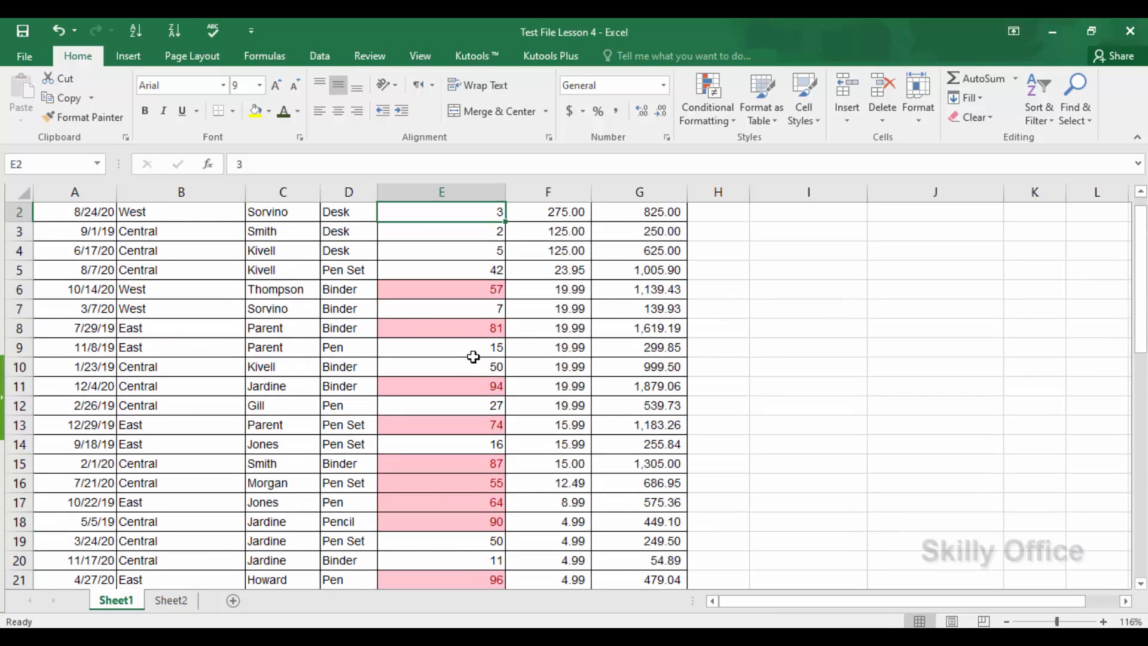
{"action": "key", "text": "Up"}
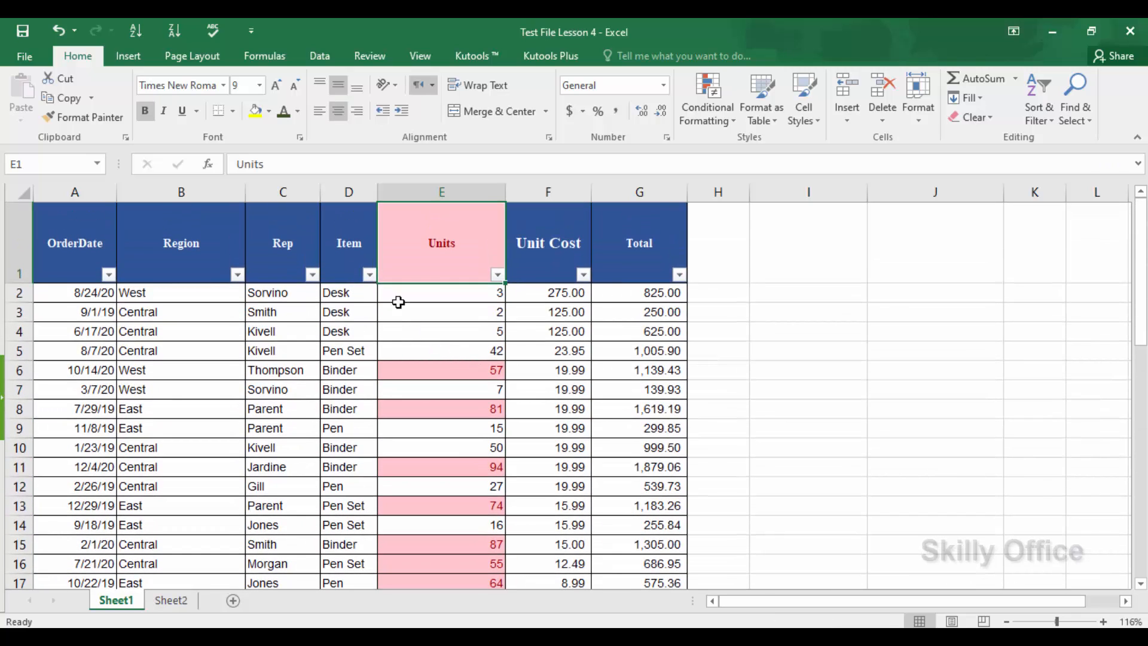
Clear the conditional formatting rules from the entire sheet
{"action": "left_click", "coordinate": [708, 96]}
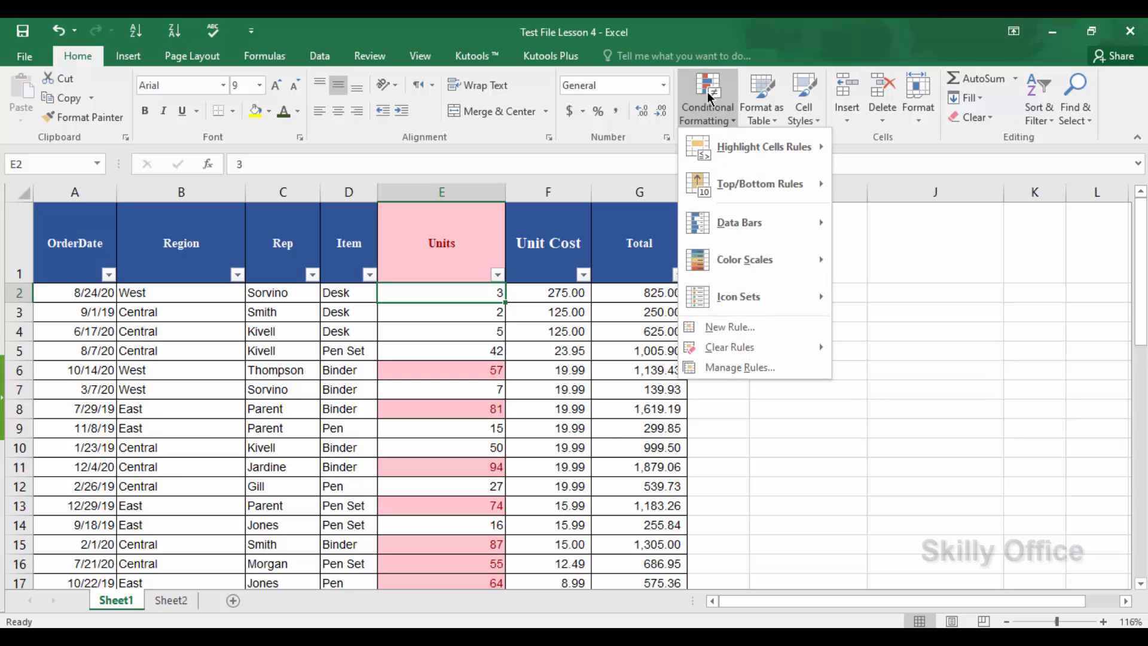
{"action": "mouse_move", "coordinate": [727, 346]}
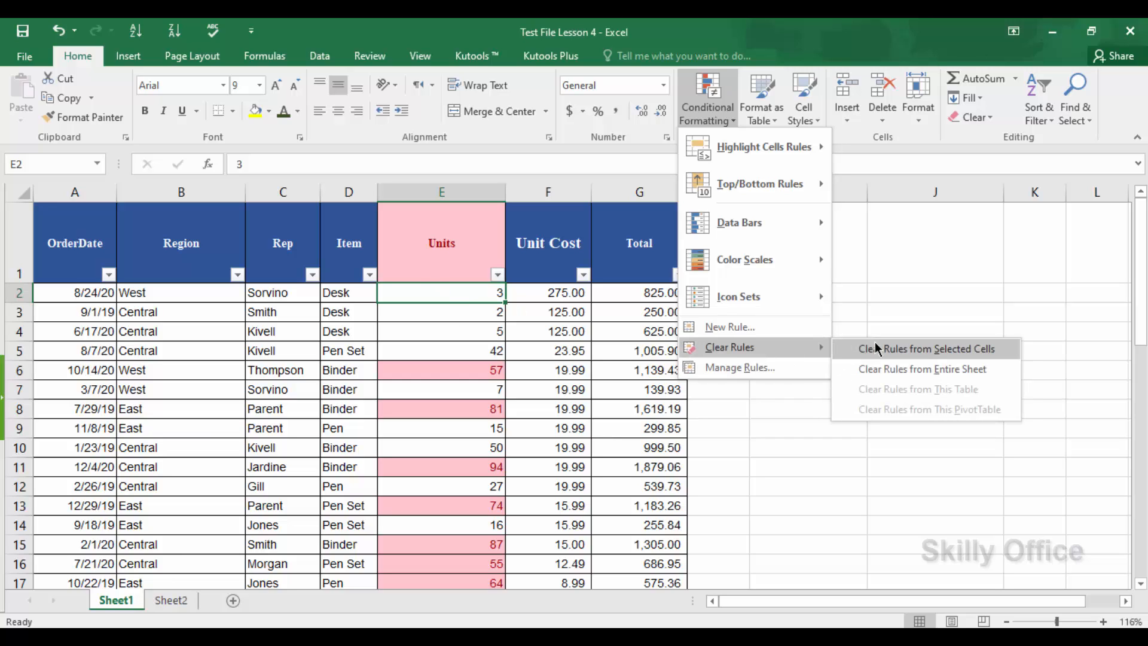
{"action": "left_click", "coordinate": [884, 366]}
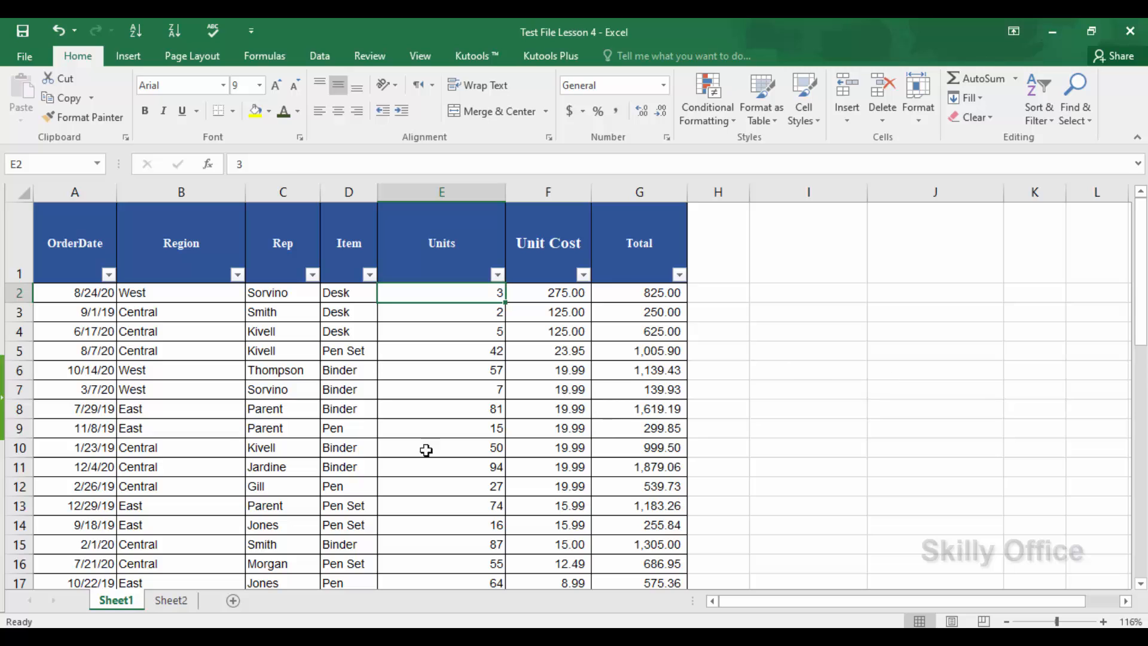
{"action": "left_click", "coordinate": [436, 190]}
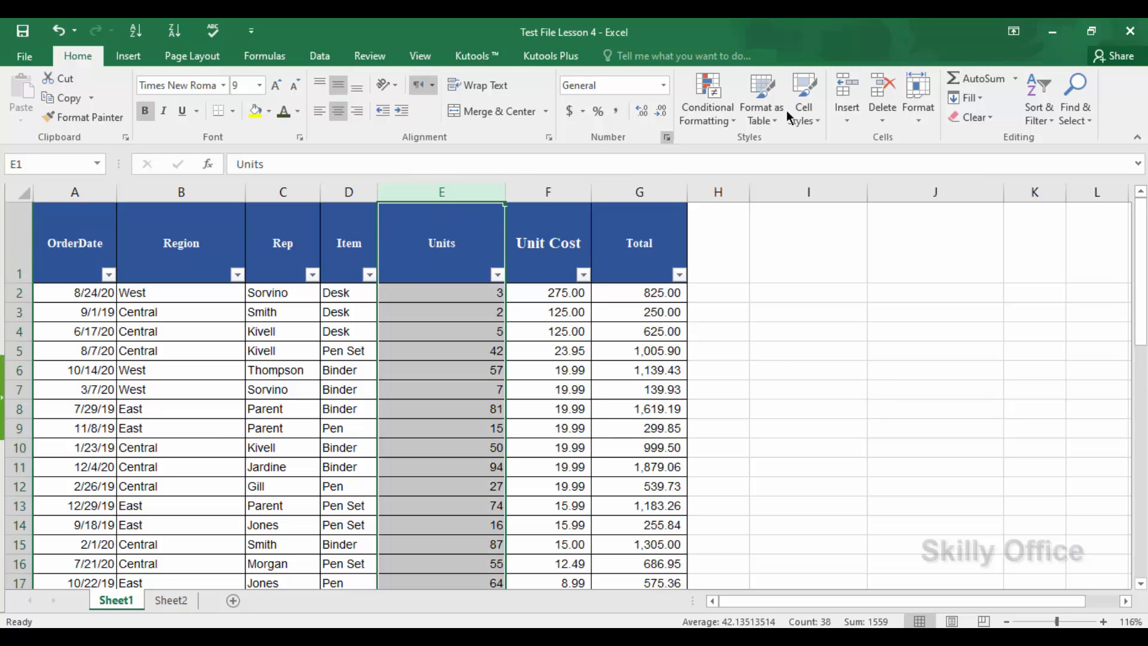
{"action": "left_click", "coordinate": [684, 114]}
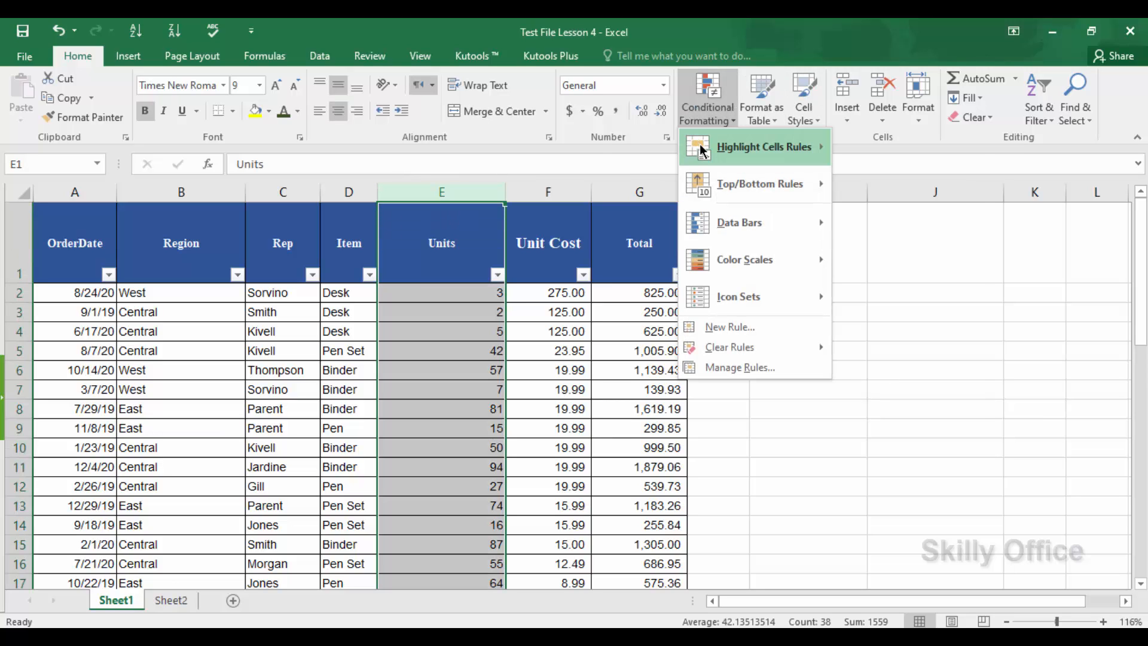
{"action": "mouse_move", "coordinate": [700, 144]}
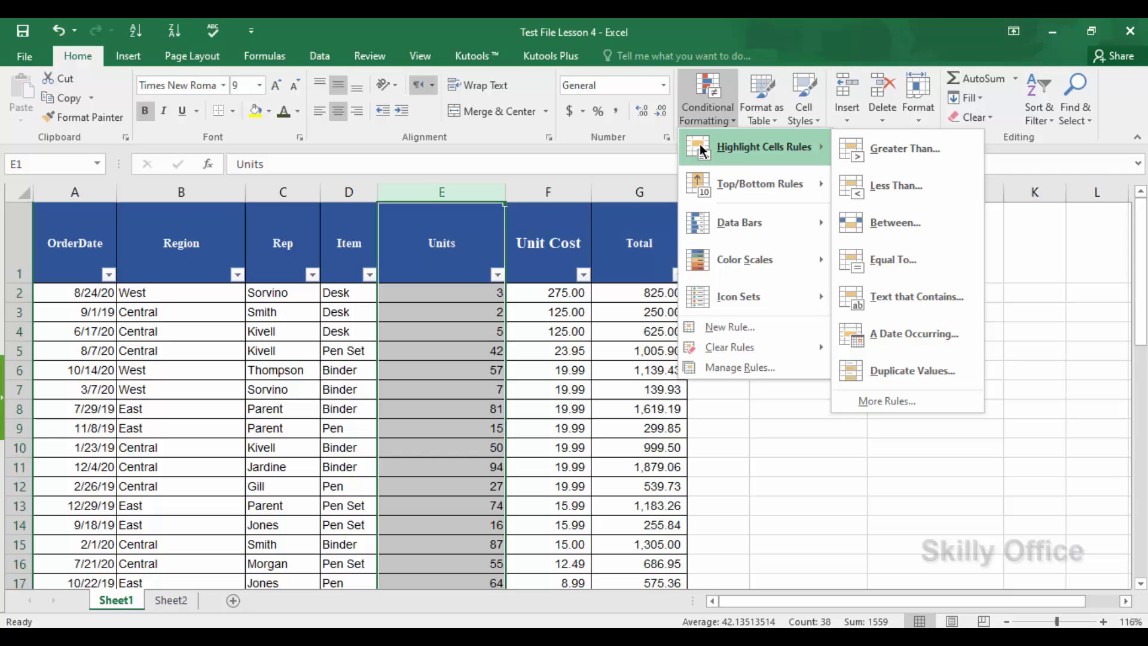
{"action": "left_click", "coordinate": [868, 185]}
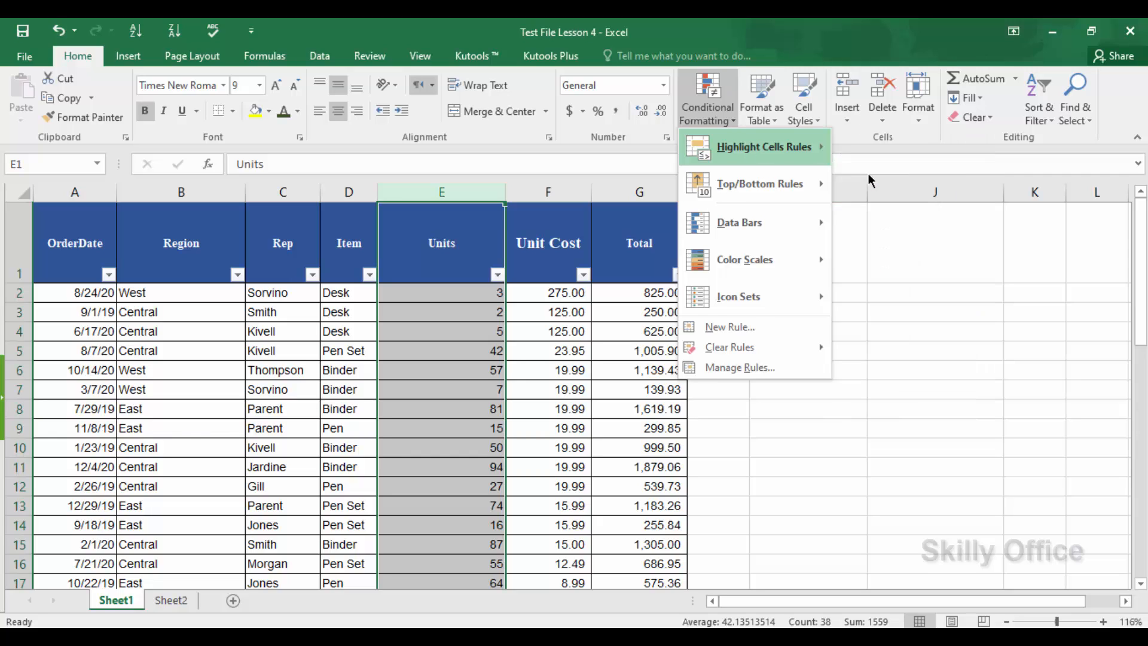
{"action": "left_click", "coordinate": [613, 468]}
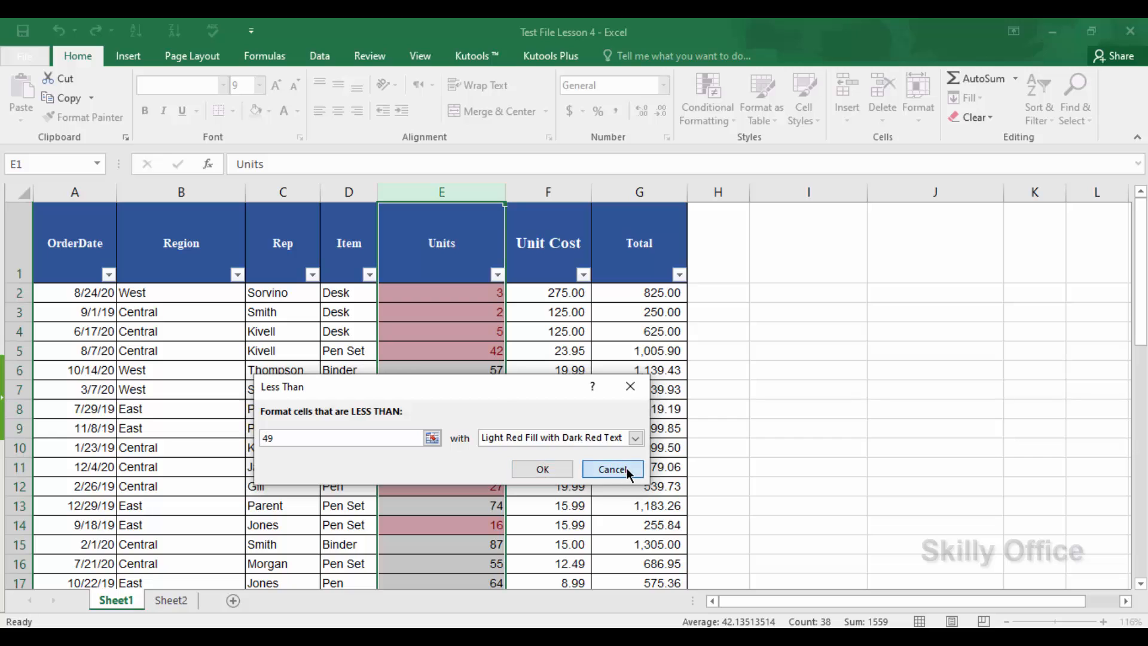
Highlight Units values in column E between 5 and 10 with Light Red Fill using a conditional formatting rule
{"action": "left_click", "coordinate": [708, 112]}
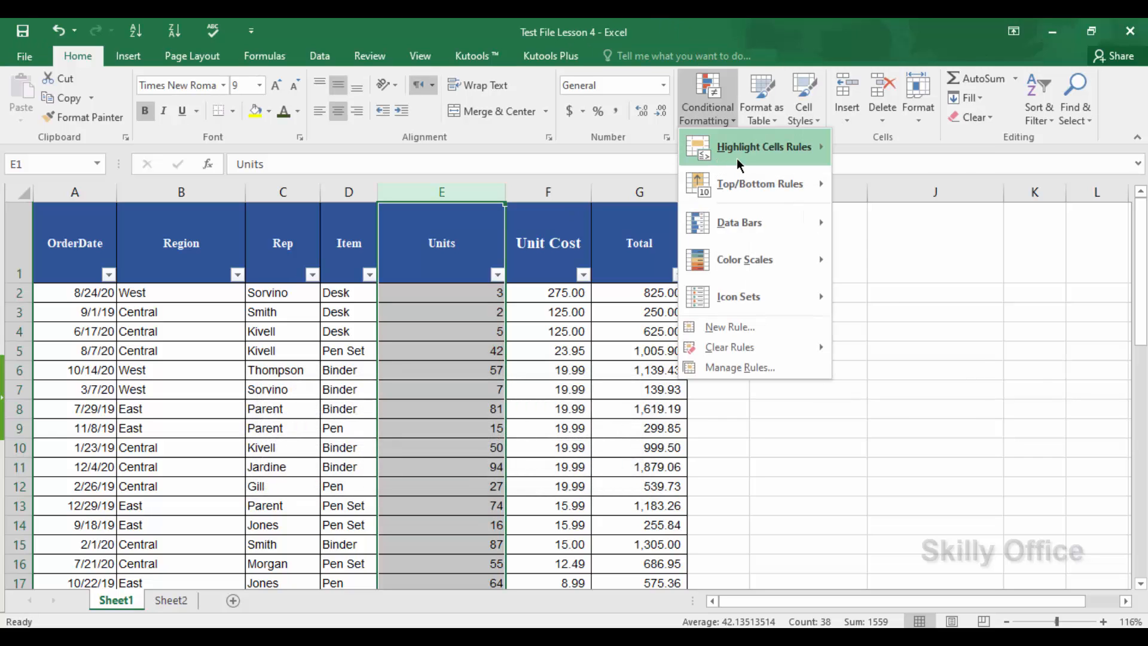
{"action": "mouse_move", "coordinate": [741, 148]}
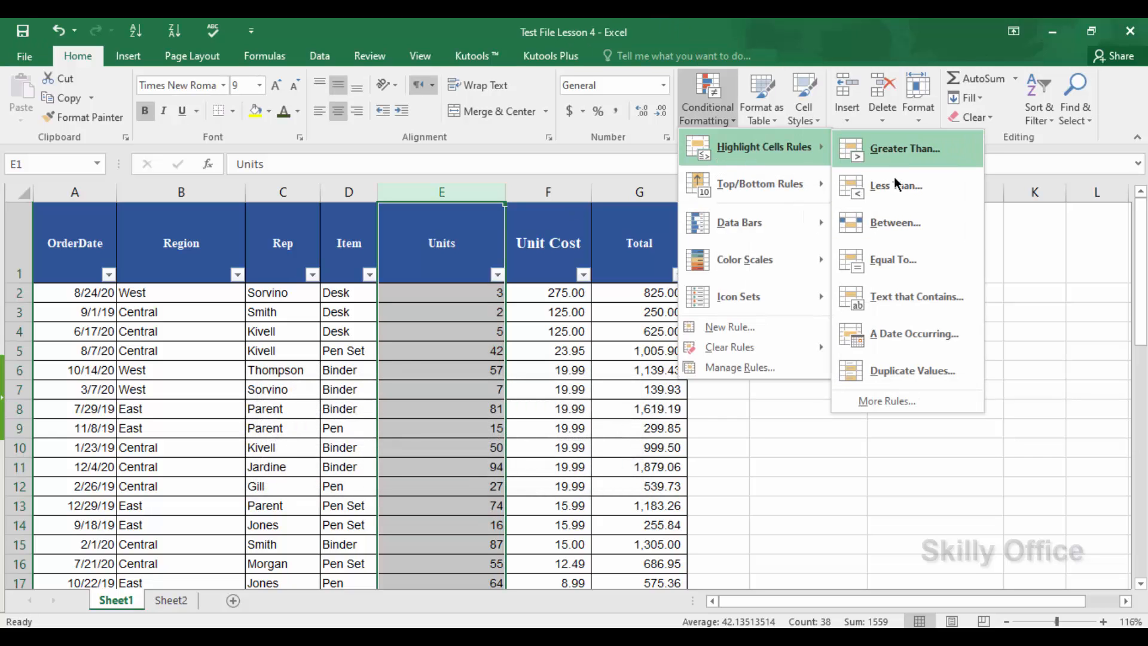
{"action": "left_click", "coordinate": [895, 227]}
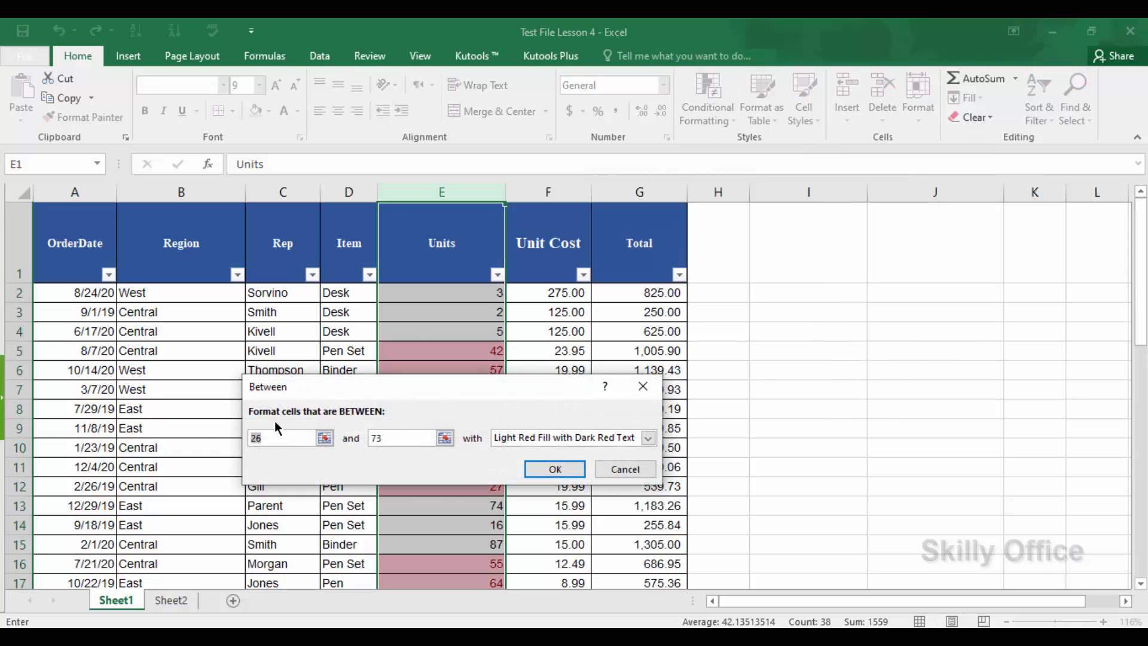
{"action": "key", "text": "ctrl"}
{"action": "key", "text": "ctrl"}
{"action": "double_click", "coordinate": [390, 434]}
{"action": "type", "text": "10"}
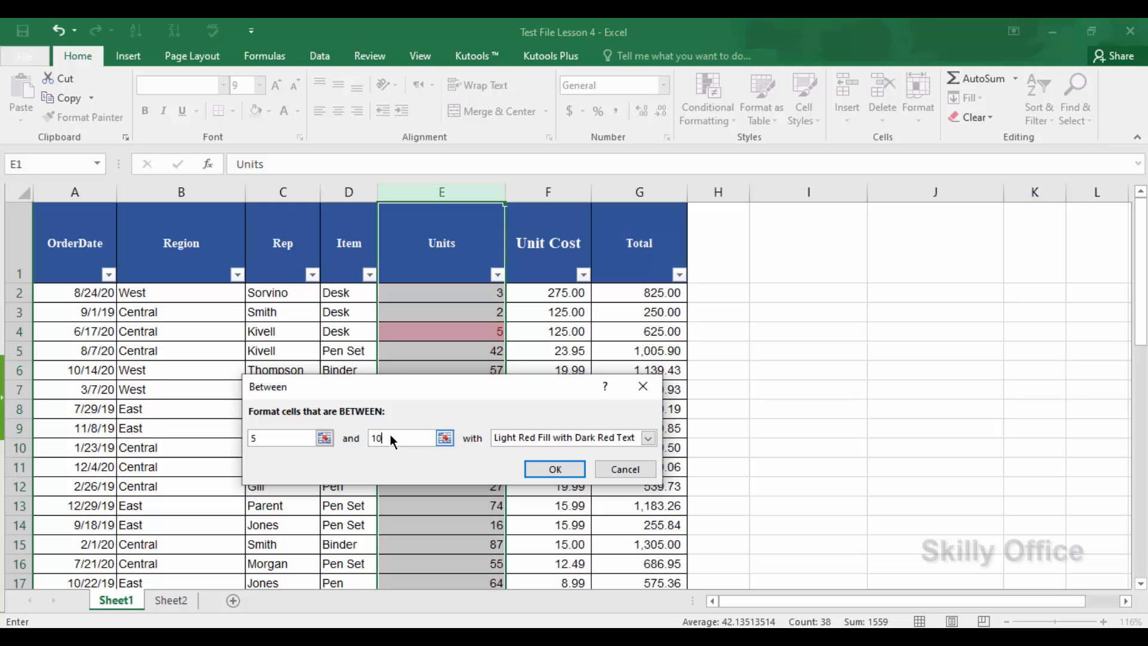
{"action": "left_click", "coordinate": [545, 441]}
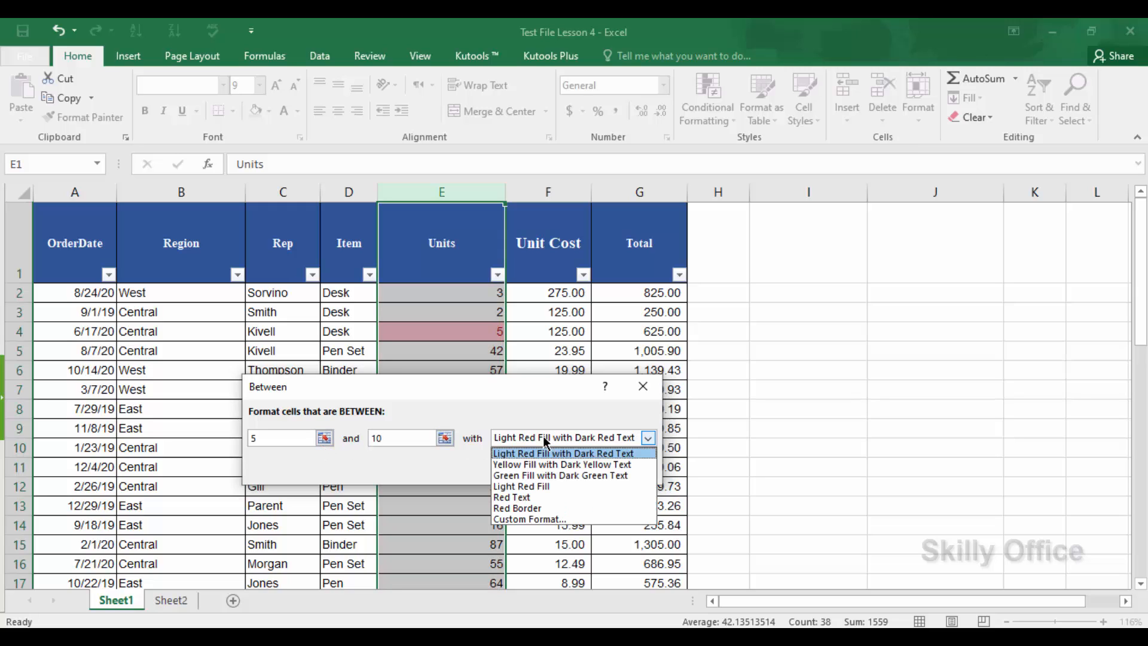
{"action": "left_click", "coordinate": [598, 486]}
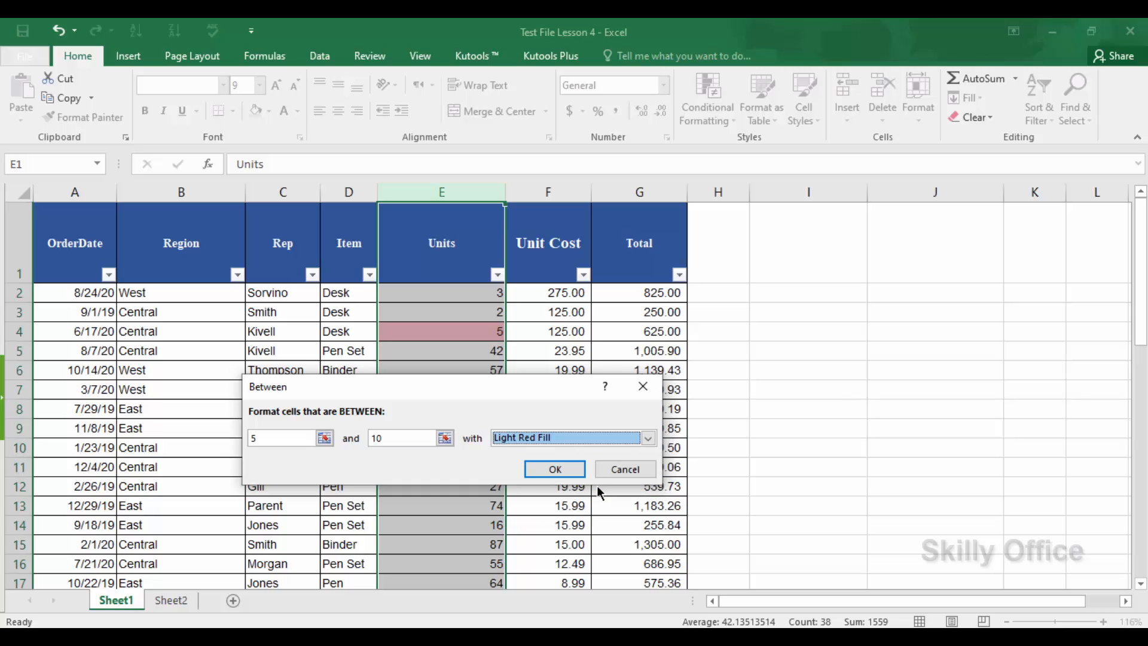
{"action": "left_click", "coordinate": [571, 470]}
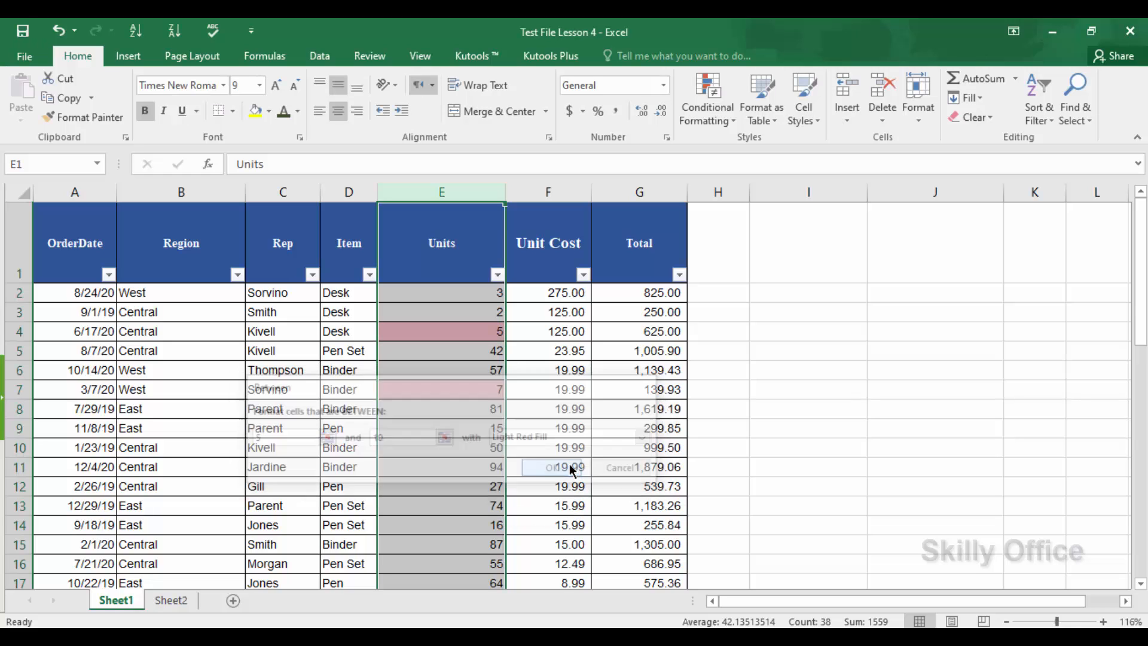
Examine which Units values in column E the Between rule highlights, down to the end of the data
{"action": "left_click", "coordinate": [468, 319]}
{"action": "left_click_drag", "start_coordinate": [468, 321], "coordinate": [474, 466]}
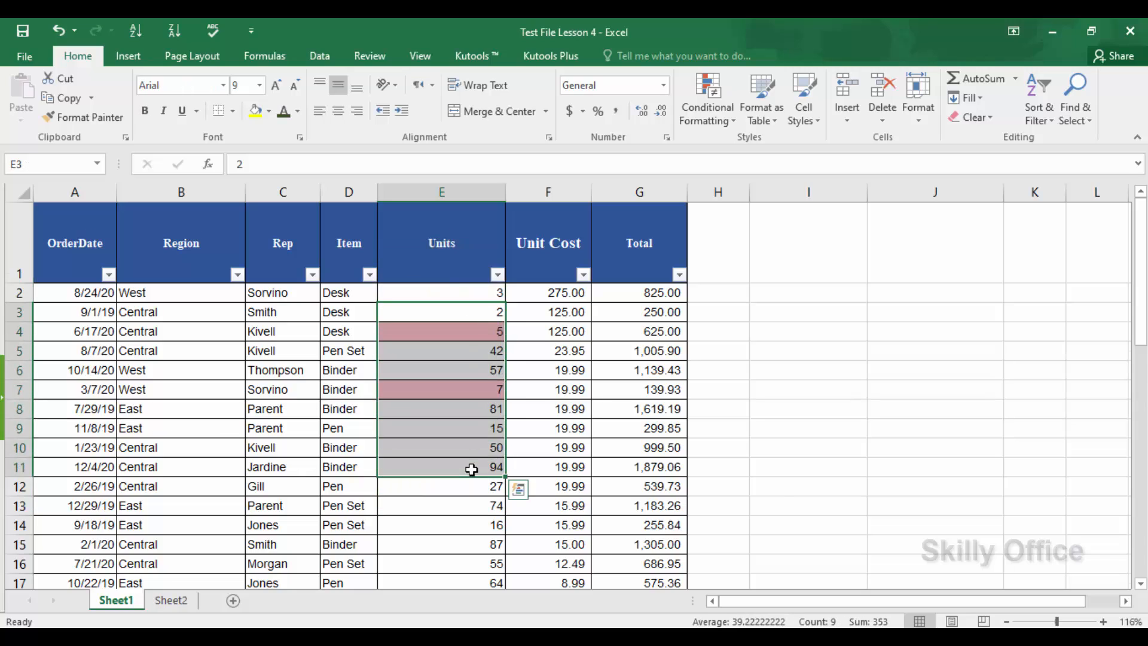
{"action": "scroll", "coordinate": [547, 327], "scroll_direction": "down", "scroll_amount": 1}
{"action": "scroll", "coordinate": [439, 532], "scroll_direction": "down", "scroll_amount": 6}
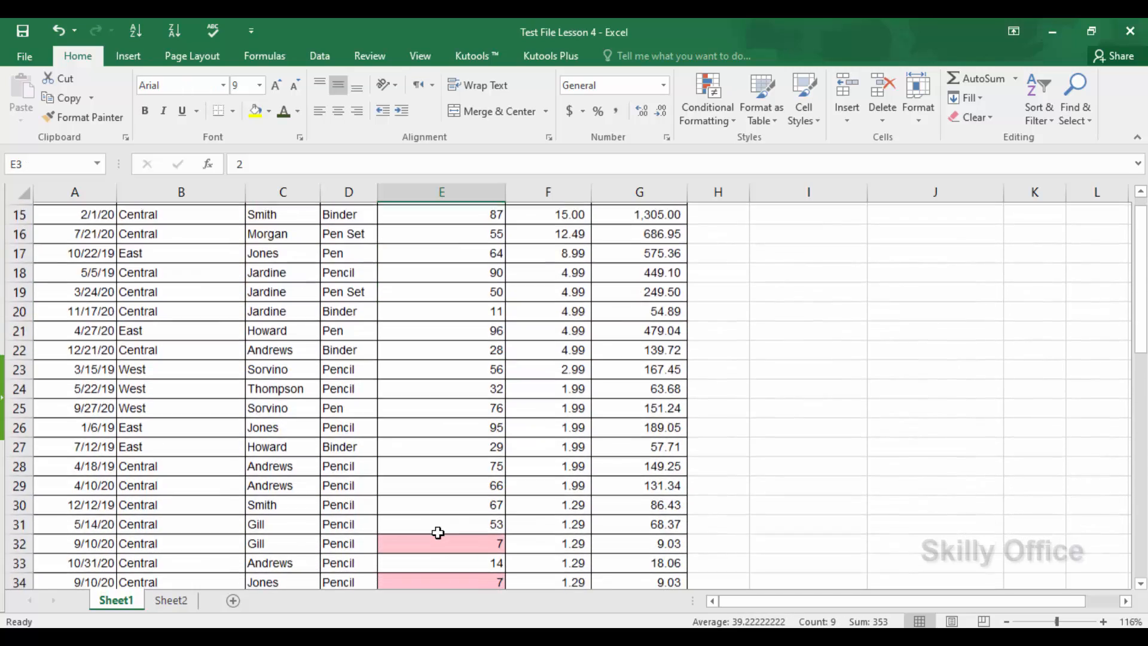
{"action": "scroll", "coordinate": [439, 533], "scroll_direction": "down", "scroll_amount": 1}
{"action": "scroll", "coordinate": [435, 282], "scroll_direction": "down", "scroll_amount": 3}
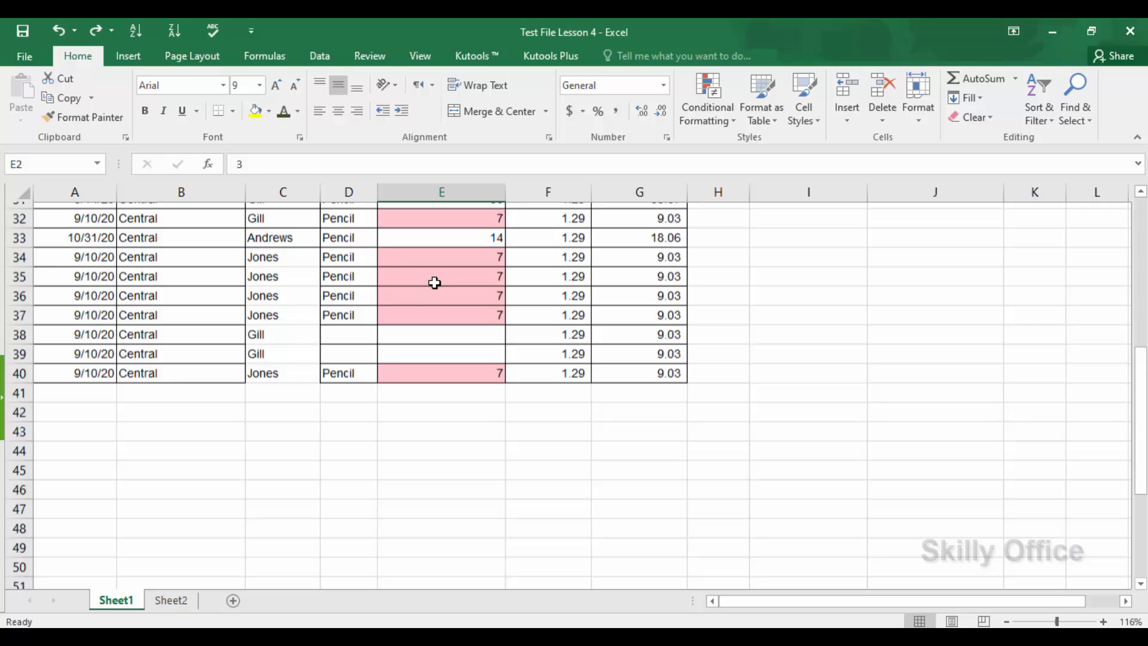
{"action": "scroll", "coordinate": [435, 282], "scroll_direction": "up", "scroll_amount": 11}
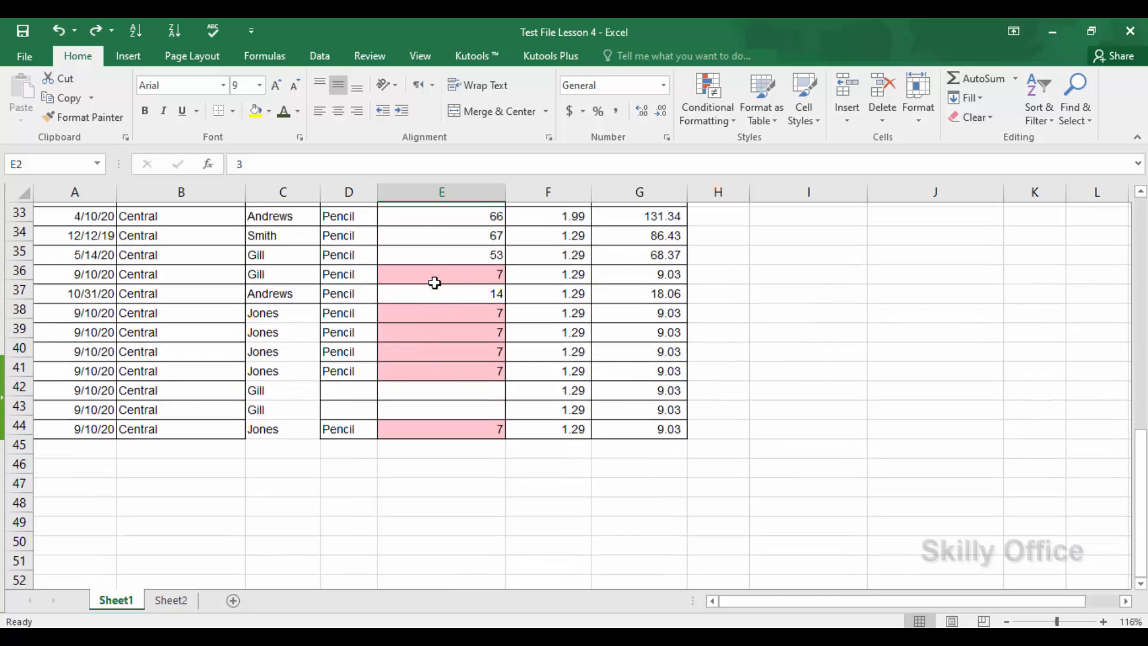
Clear the conditional formatting rules from cell E4 only
{"action": "left_click", "coordinate": [454, 329]}
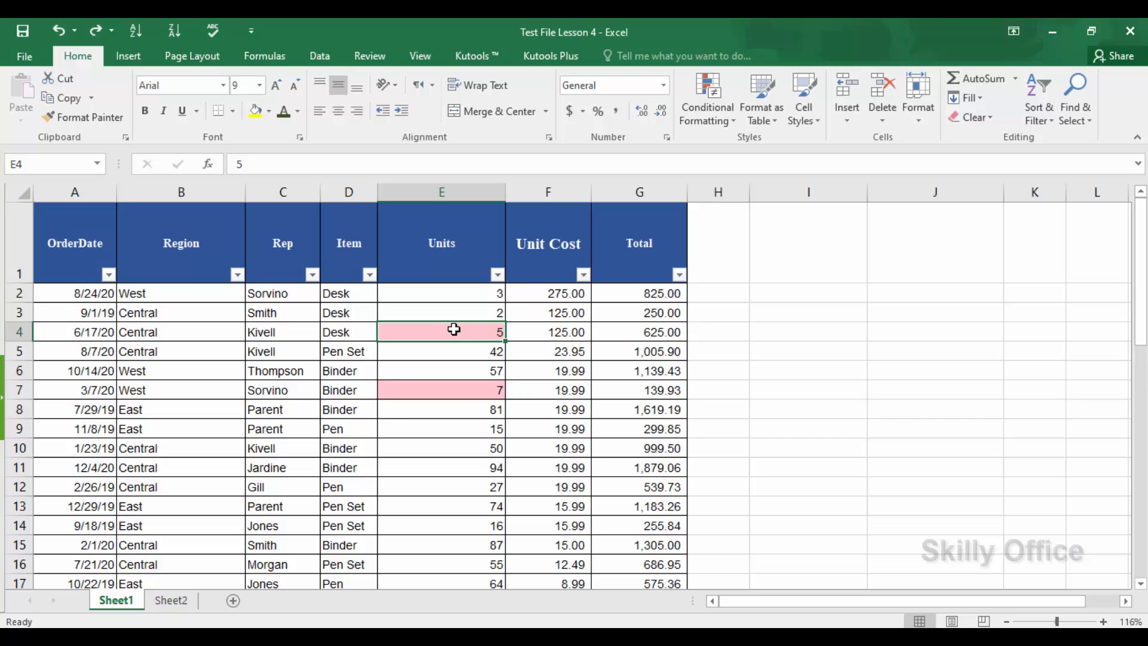
{"action": "left_click", "coordinate": [706, 96]}
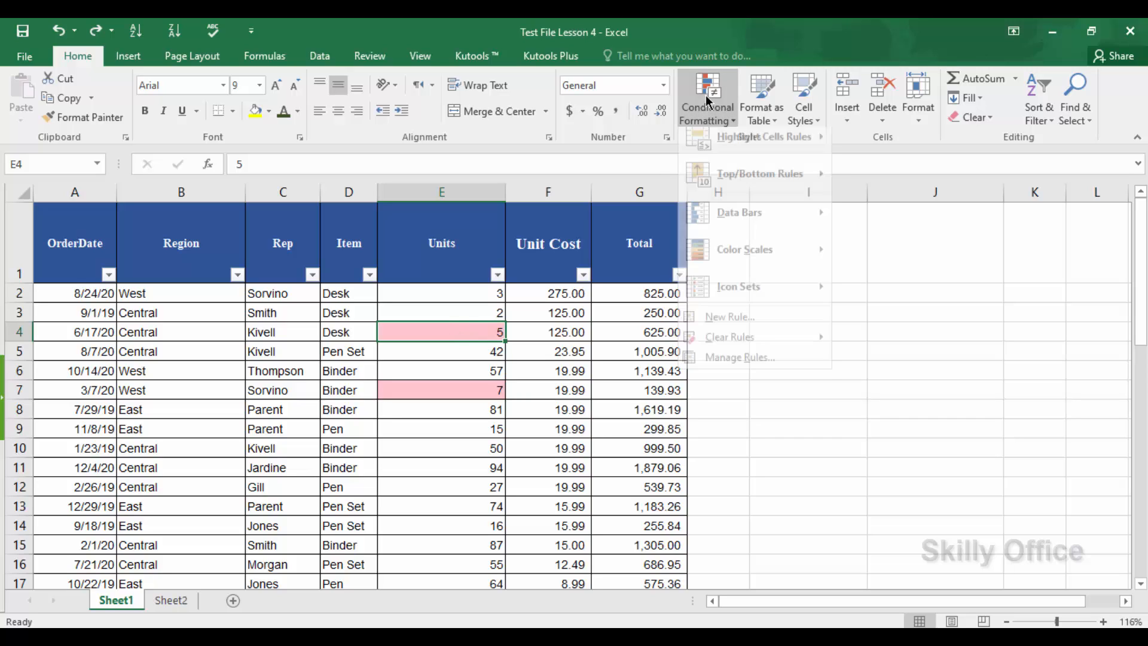
{"action": "mouse_move", "coordinate": [725, 155]}
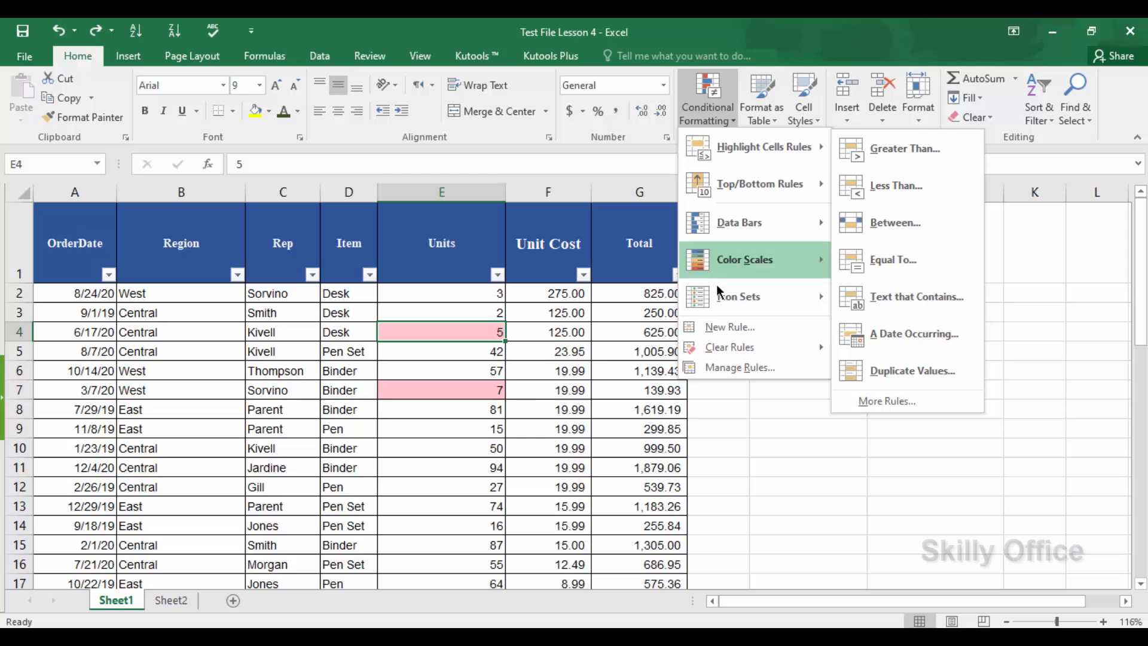
{"action": "mouse_move", "coordinate": [728, 345]}
{"action": "left_click", "coordinate": [873, 349]}
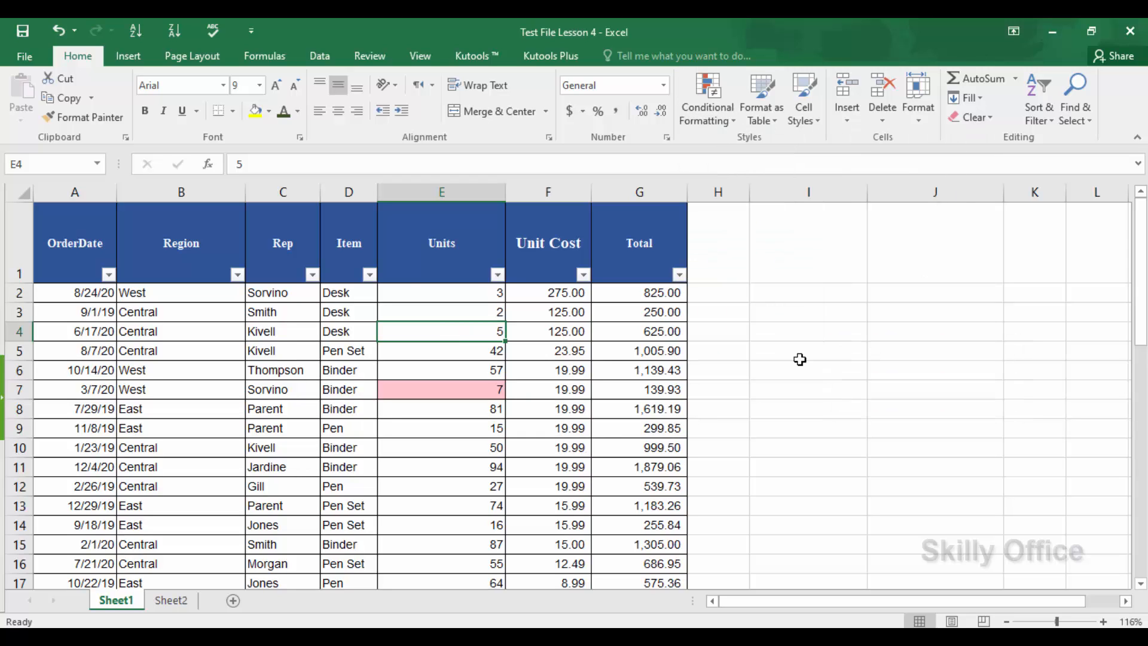
Clear the conditional formatting rules from the whole Units column E
{"action": "left_click", "coordinate": [727, 97]}
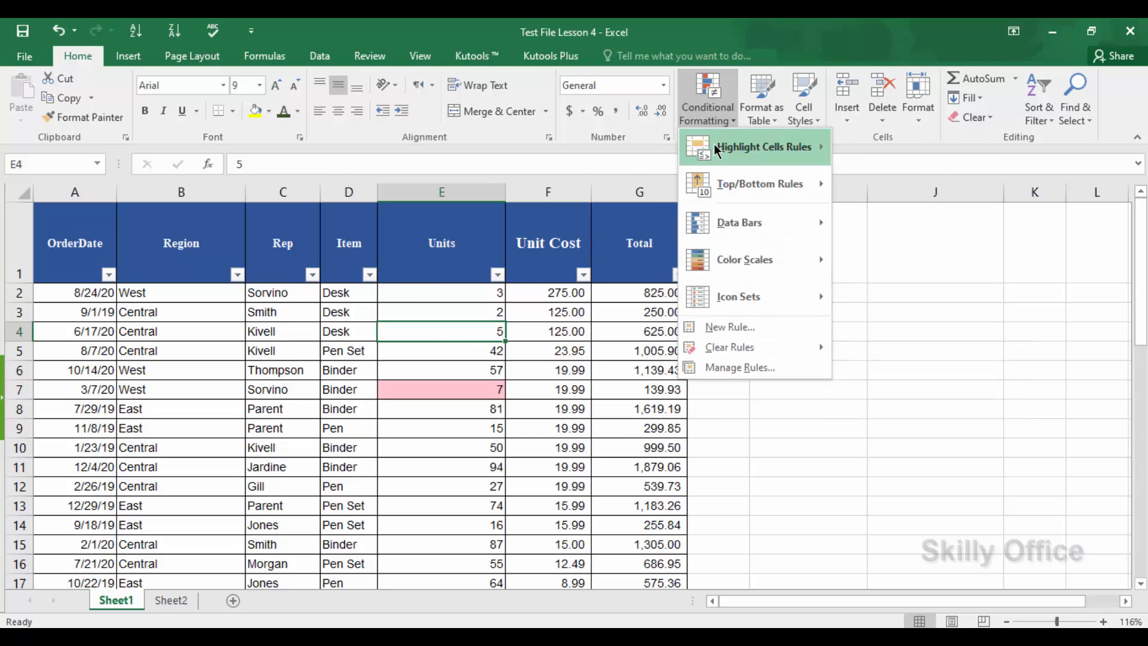
{"action": "left_click", "coordinate": [450, 185]}
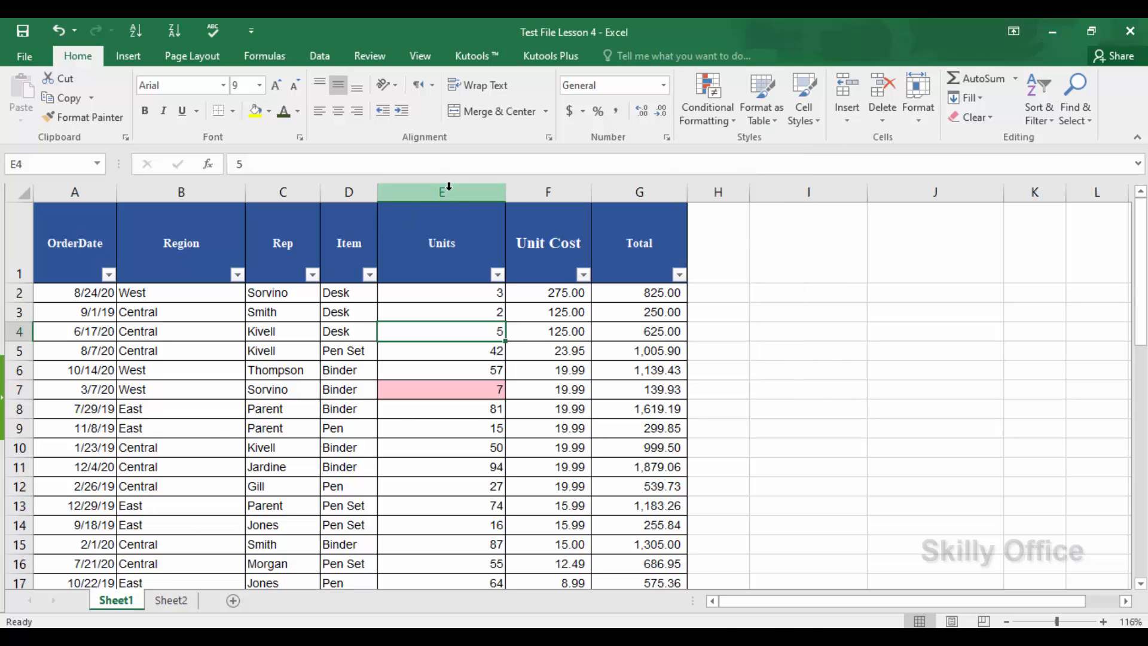
{"action": "left_click", "coordinate": [450, 182]}
{"action": "left_click", "coordinate": [717, 109]}
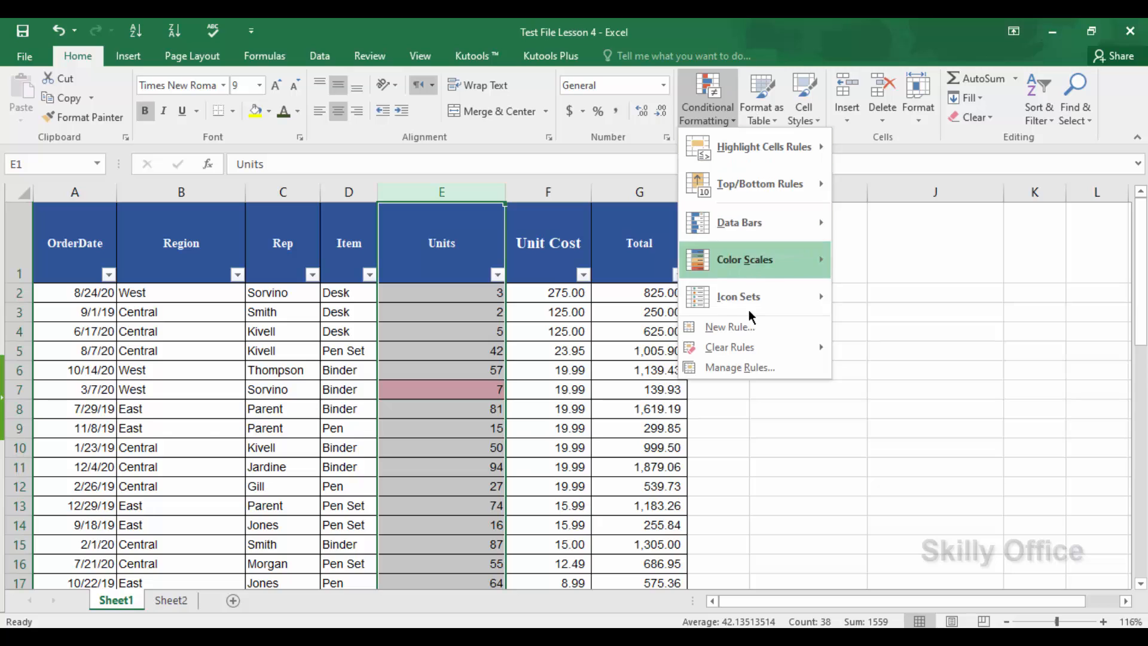
{"action": "mouse_move", "coordinate": [758, 348]}
{"action": "left_click", "coordinate": [891, 346]}
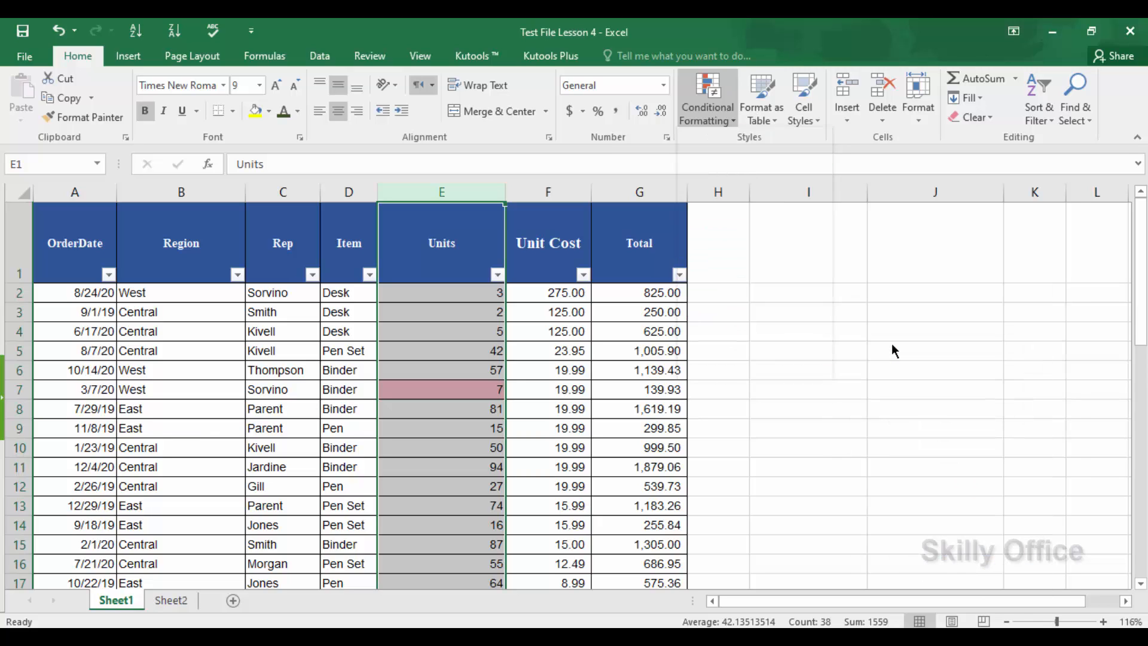
Highlight Units values in column E between 5.1 and 9.9 with Light Red Fill with Dark Red Text using a conditional formatting rule
{"action": "left_click", "coordinate": [715, 120]}
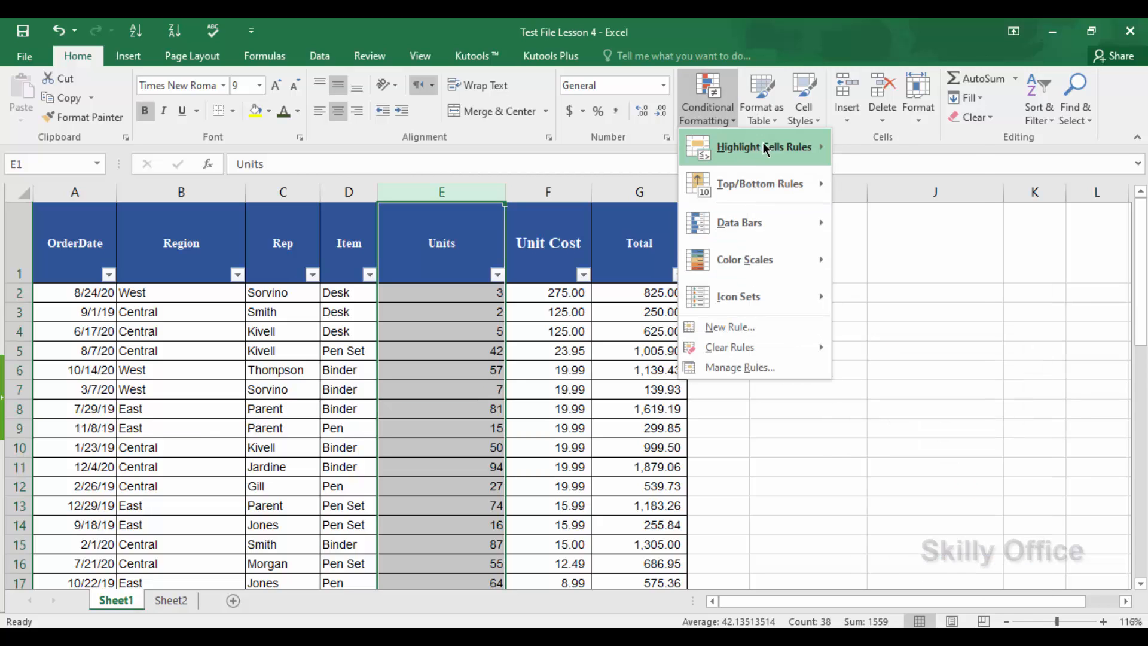
{"action": "mouse_move", "coordinate": [763, 147]}
{"action": "left_click", "coordinate": [915, 217]}
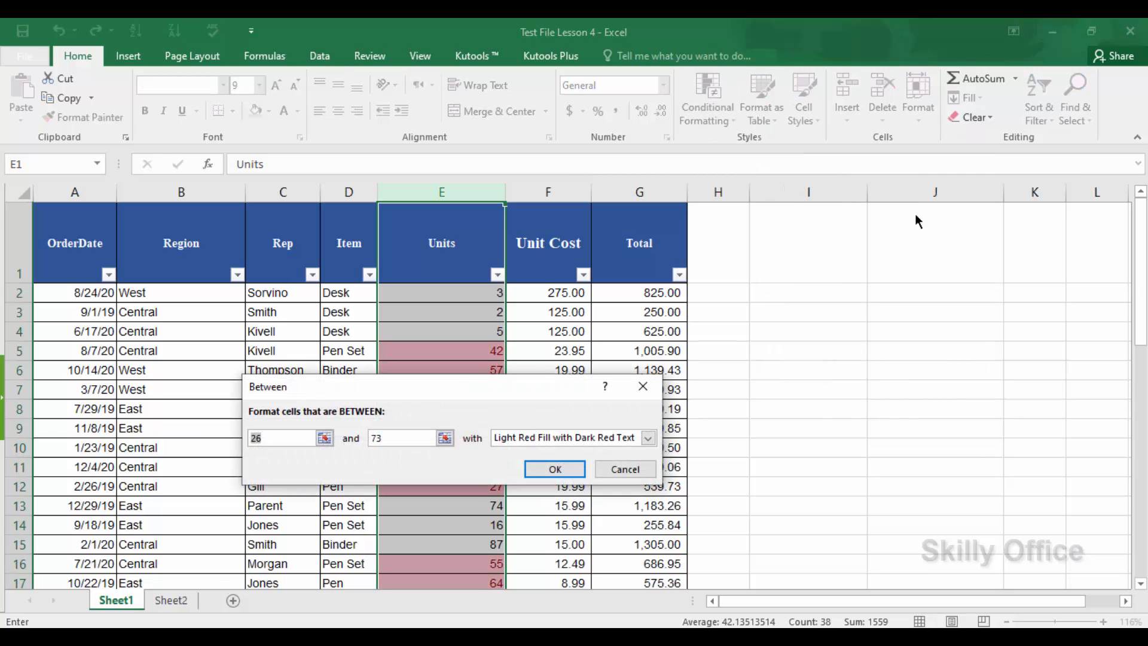
{"action": "type", "text": "5"}
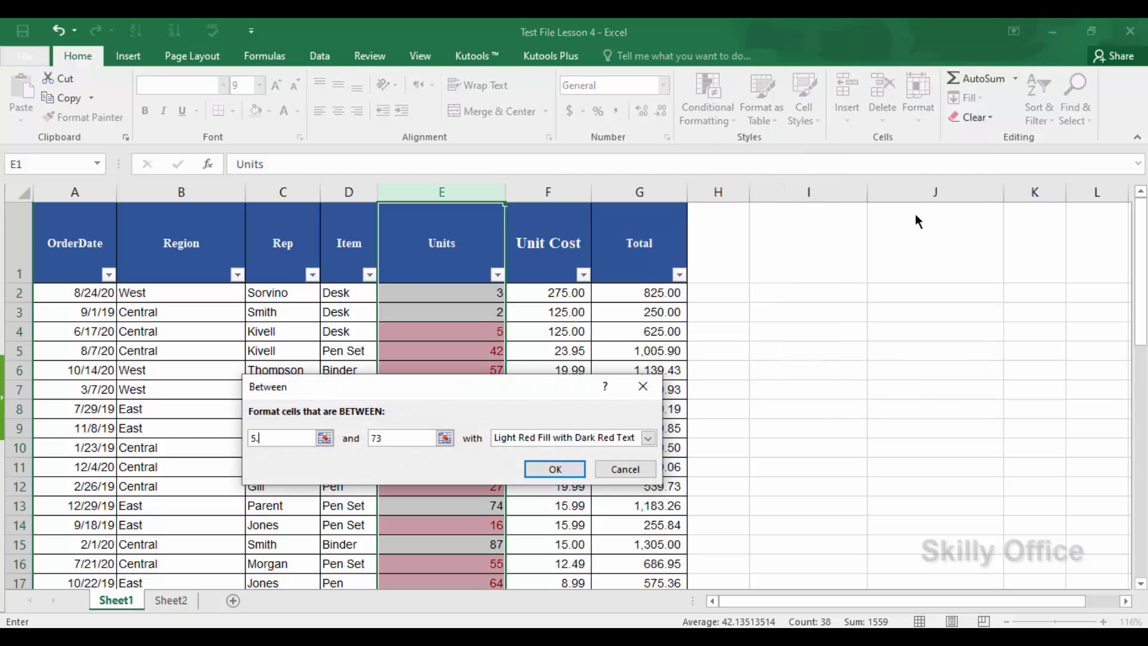
{"action": "type", "text": ".1"}
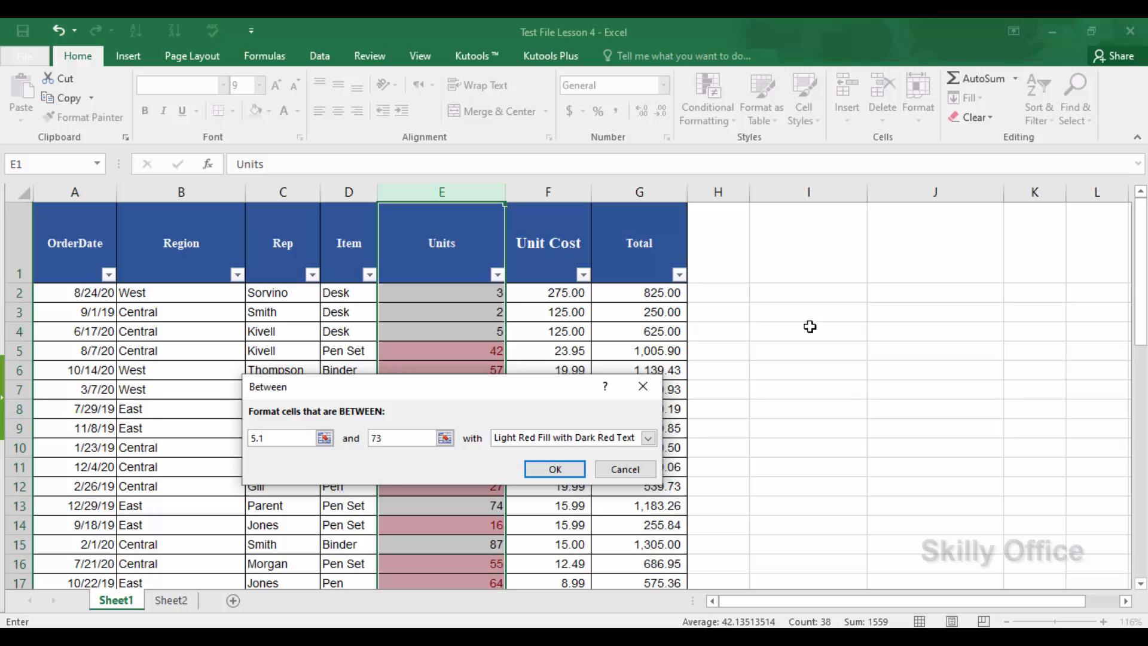
{"action": "left_click", "coordinate": [392, 439]}
{"action": "key", "text": "BackSpace"}
{"action": "key", "text": "BackSpace"}
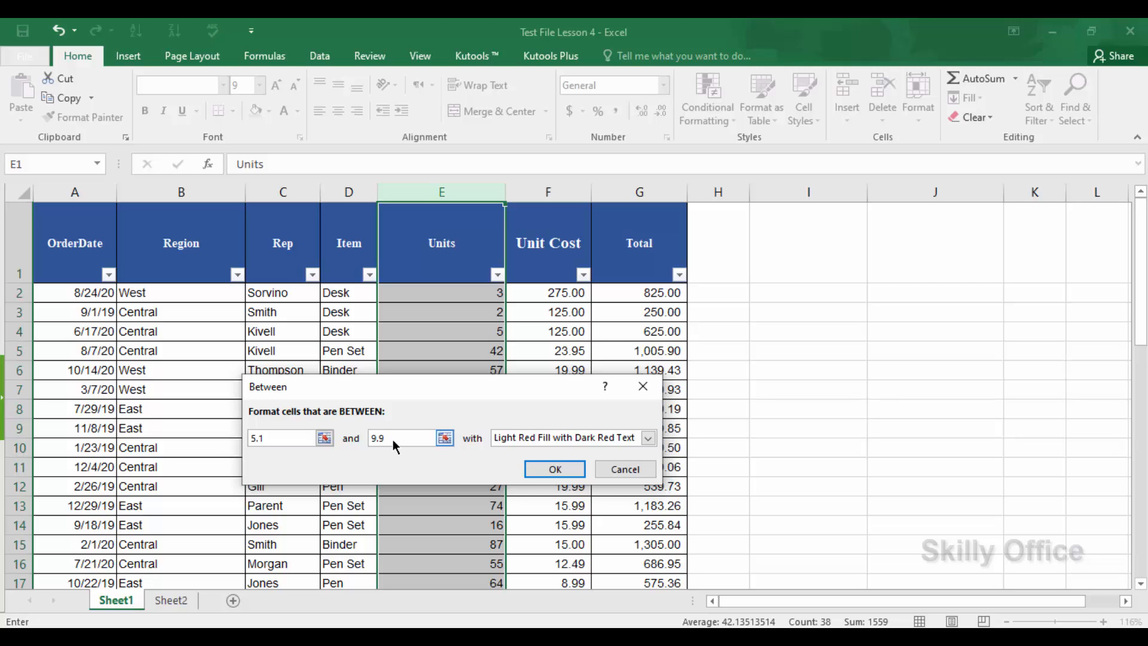
{"action": "key", "text": "Return"}
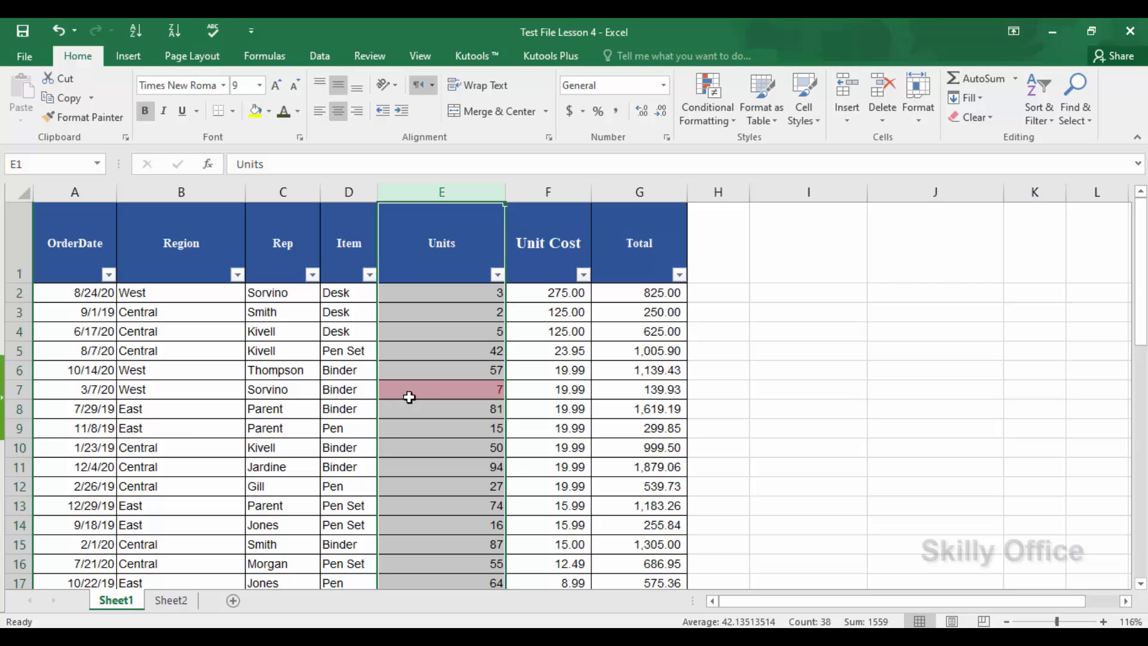
Examine the Units cells from E4 down to E35 to see which ones the 5.1 to 9.9 rule highlights
{"action": "double_click", "coordinate": [449, 345]}
{"action": "double_click", "coordinate": [449, 345]}
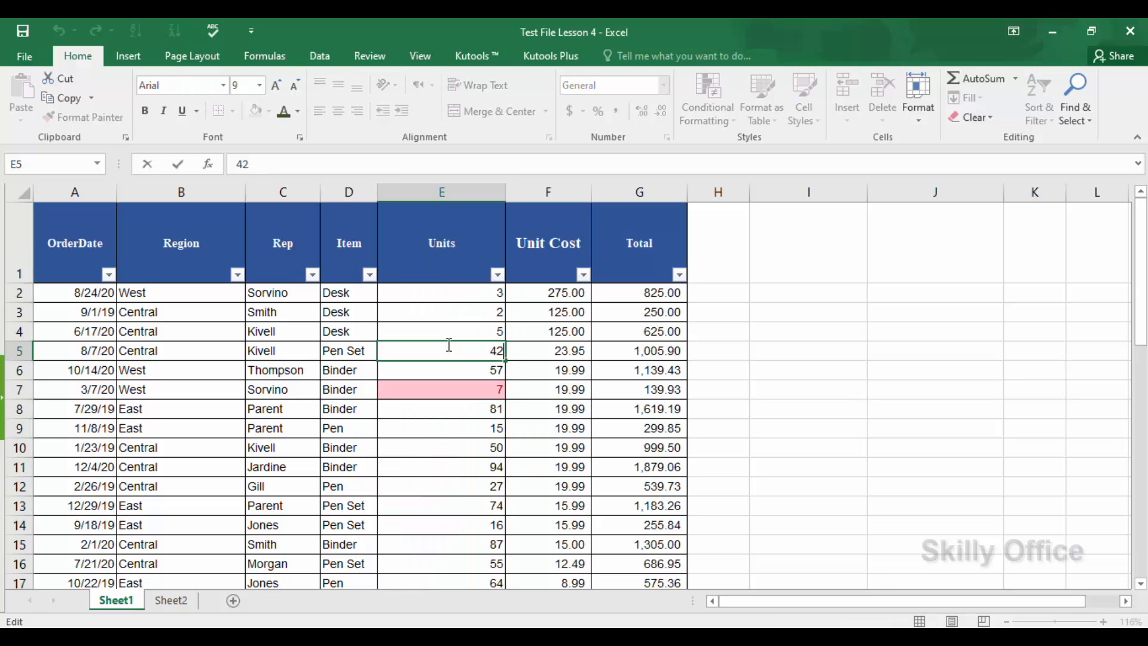
{"action": "key", "text": "Escape"}
{"action": "key", "text": "Up"}
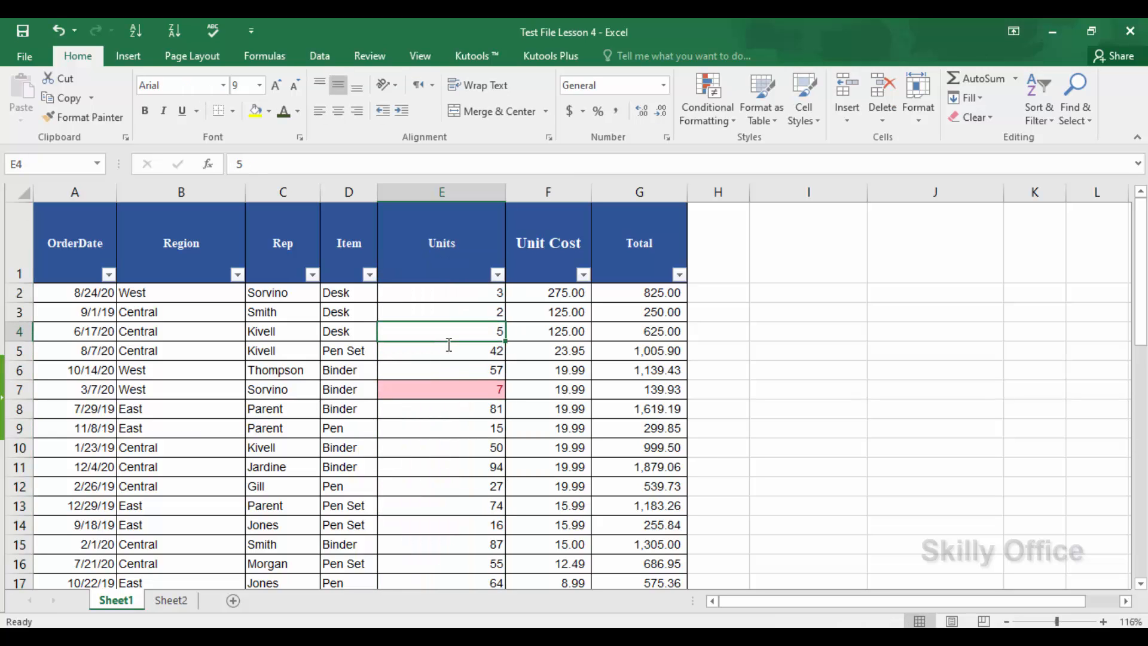
{"action": "key", "text": "Down"}
{"action": "key", "text": "Down"}
{"action": "key", "text": "Down"}
{"action": "key", "text": "Down"}
{"action": "key", "text": "Down"}
{"action": "key", "text": "Down"}
{"action": "key", "text": "Down"}
{"action": "key", "text": "Down"}
{"action": "key", "text": "Down"}
{"action": "key", "text": "Down"}
{"action": "key", "text": "Down"}
{"action": "key", "text": "Down"}
{"action": "key", "text": "Down"}
{"action": "key", "text": "Down"}
{"action": "key", "text": "Down"}
{"action": "key", "text": "Down"}
{"action": "key", "text": "Down"}
{"action": "key", "text": "Down"}
{"action": "key", "text": "Down"}
{"action": "key", "text": "Down"}
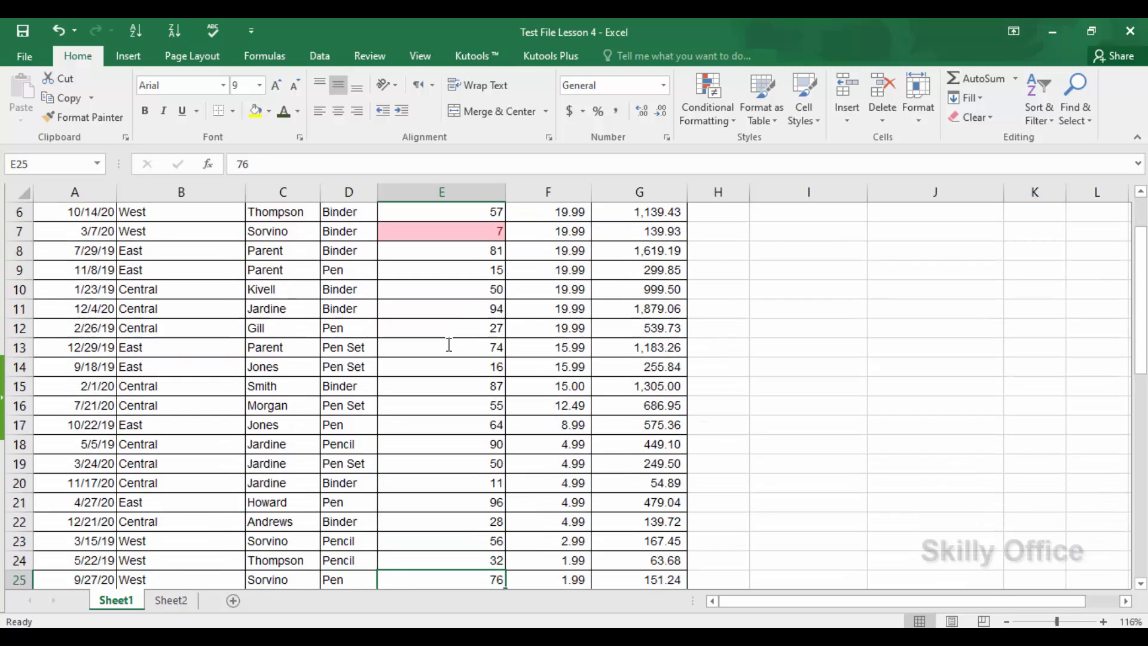
{"action": "left_click", "coordinate": [708, 97]}
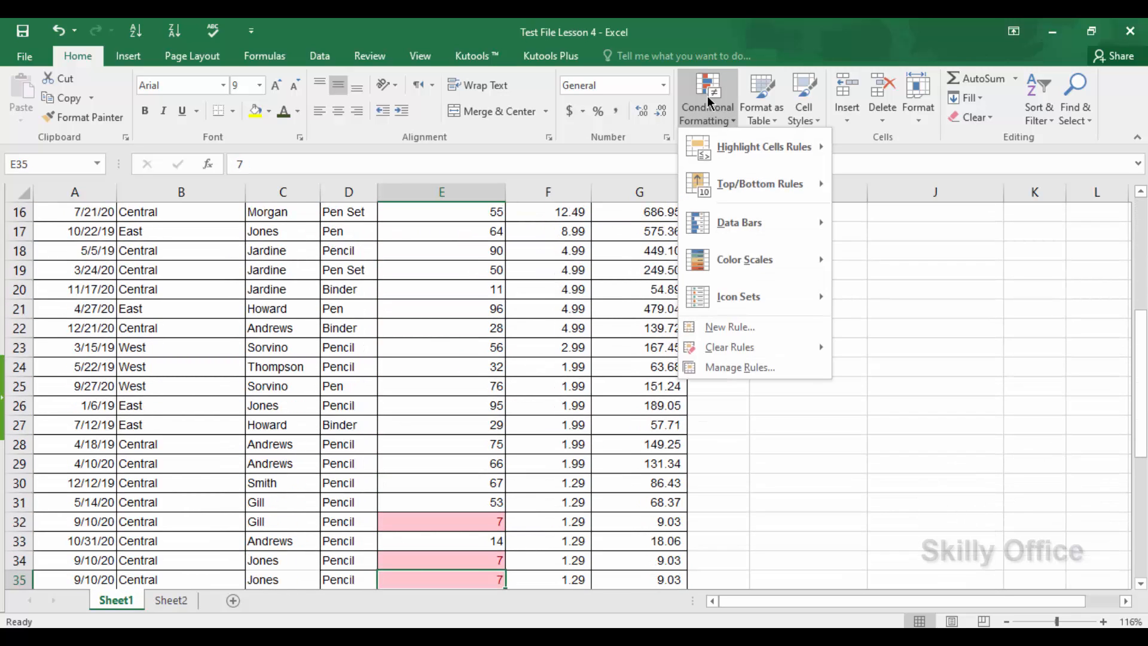
{"action": "scroll", "coordinate": [500, 514], "scroll_direction": "up", "scroll_amount": 5}
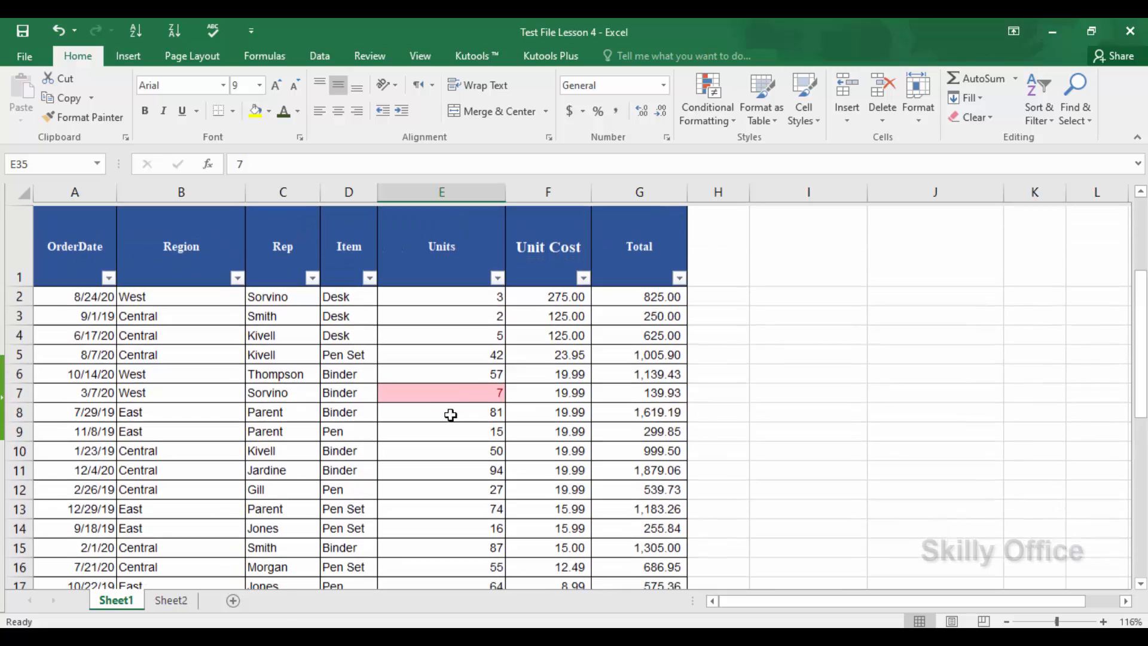
Apply blue gradient-fill data bars to the whole Units column E and review the bars down to row 40
{"action": "left_click", "coordinate": [445, 192]}
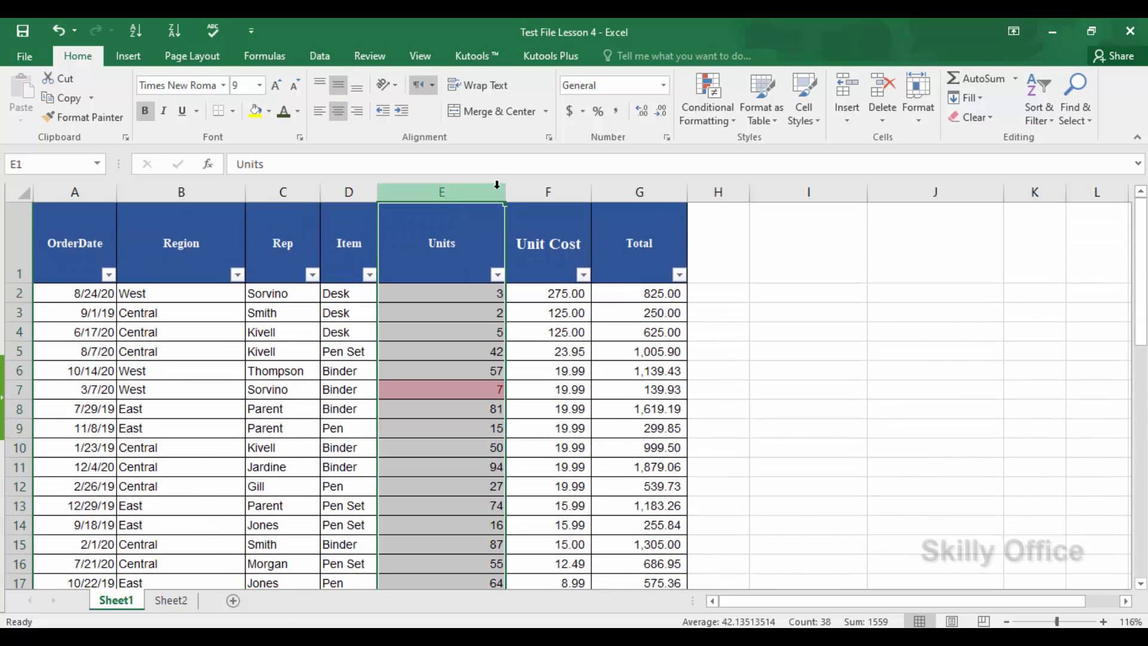
{"action": "left_click", "coordinate": [708, 99]}
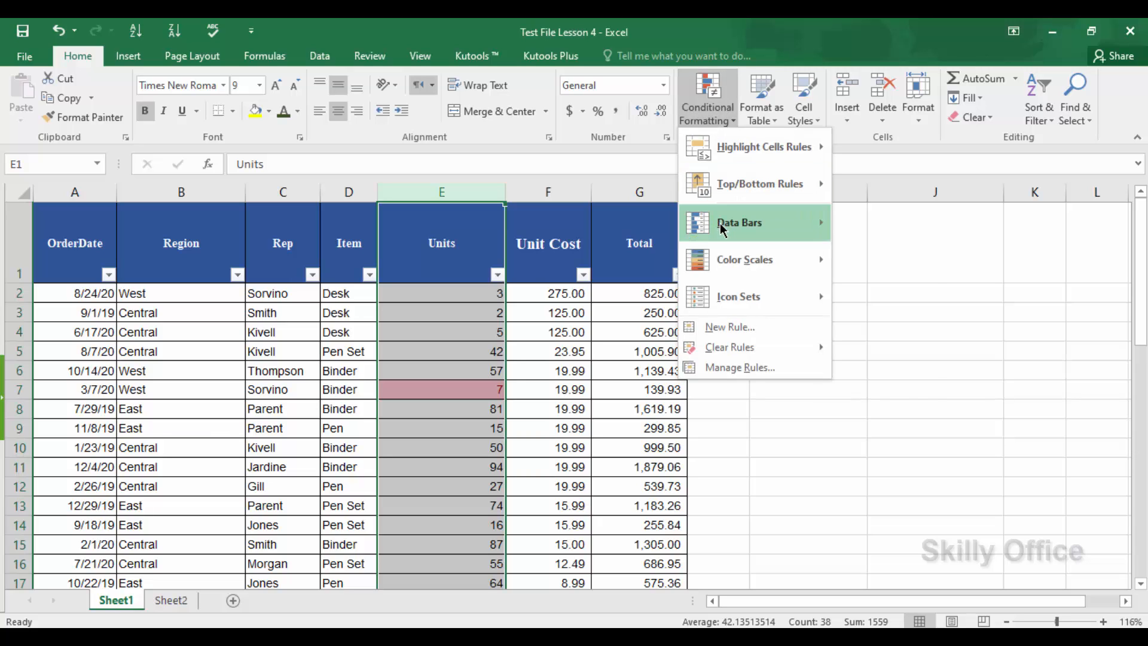
{"action": "mouse_move", "coordinate": [724, 224]}
{"action": "left_click", "coordinate": [853, 243]}
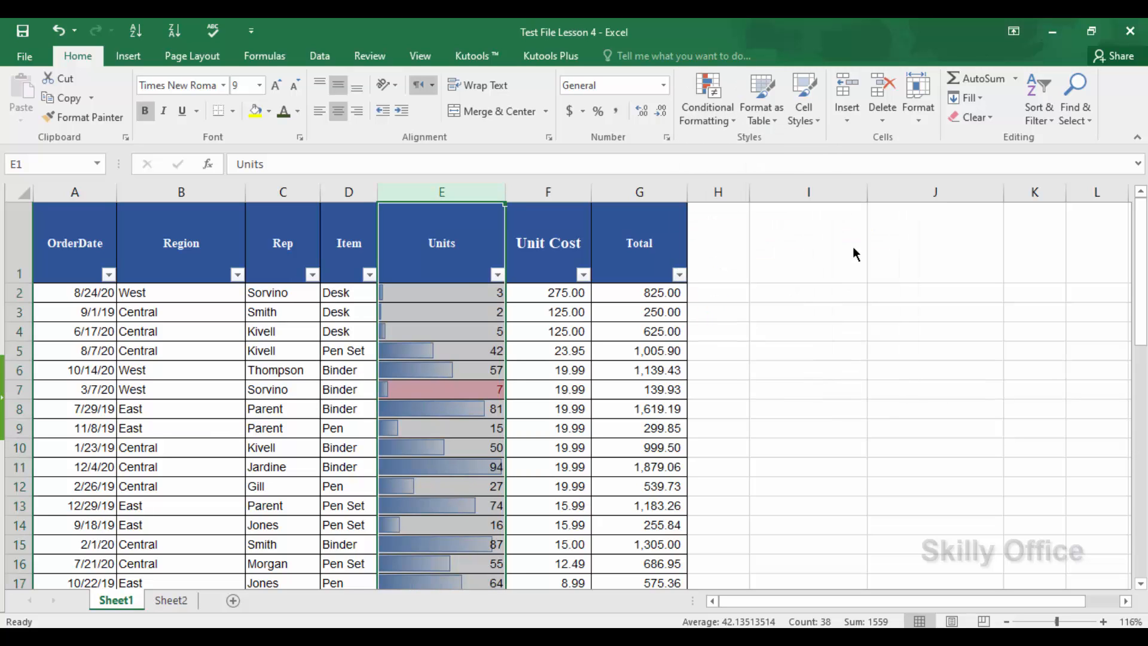
{"action": "left_click", "coordinate": [422, 512]}
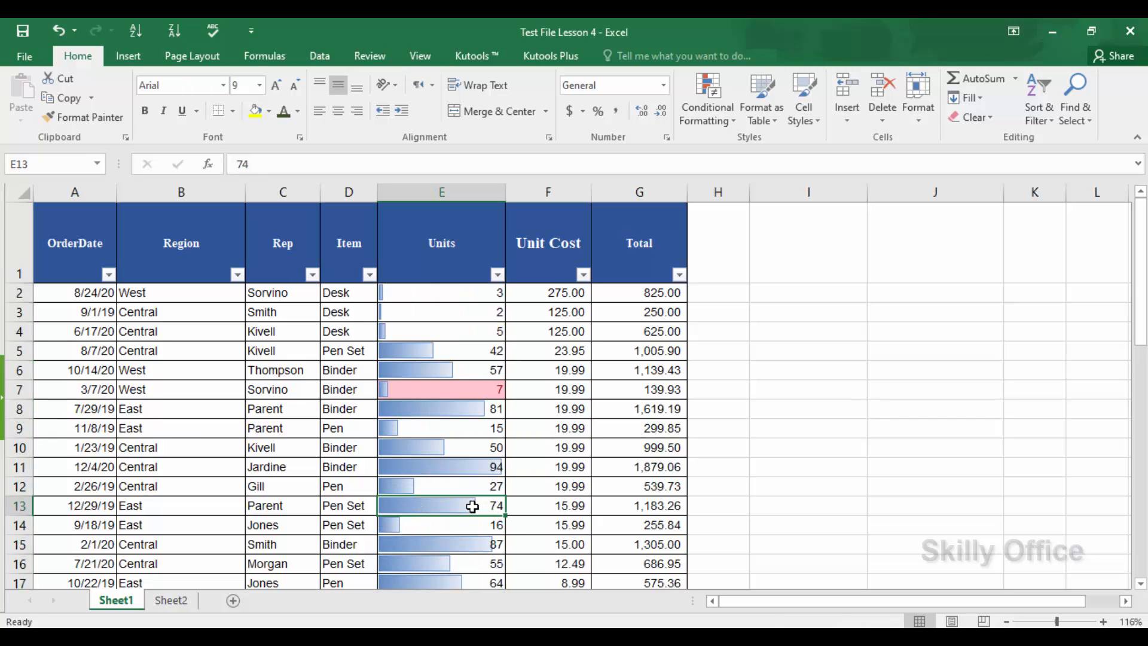
{"action": "scroll", "coordinate": [453, 520], "scroll_direction": "down", "scroll_amount": 2}
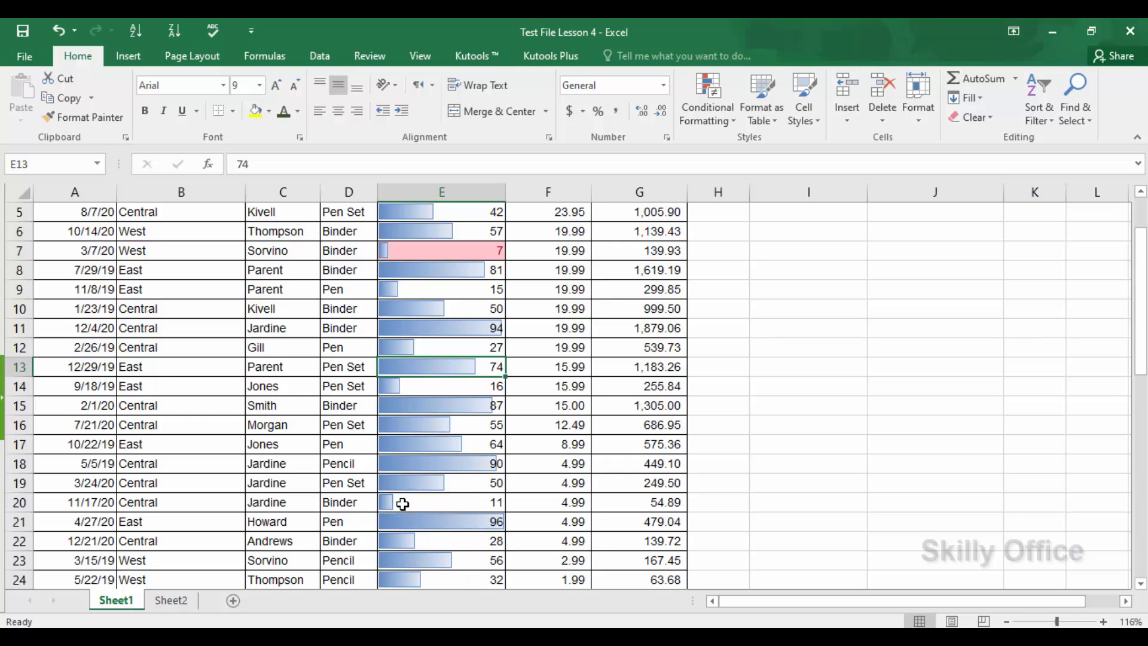
{"action": "scroll", "coordinate": [402, 500], "scroll_direction": "down", "scroll_amount": 3}
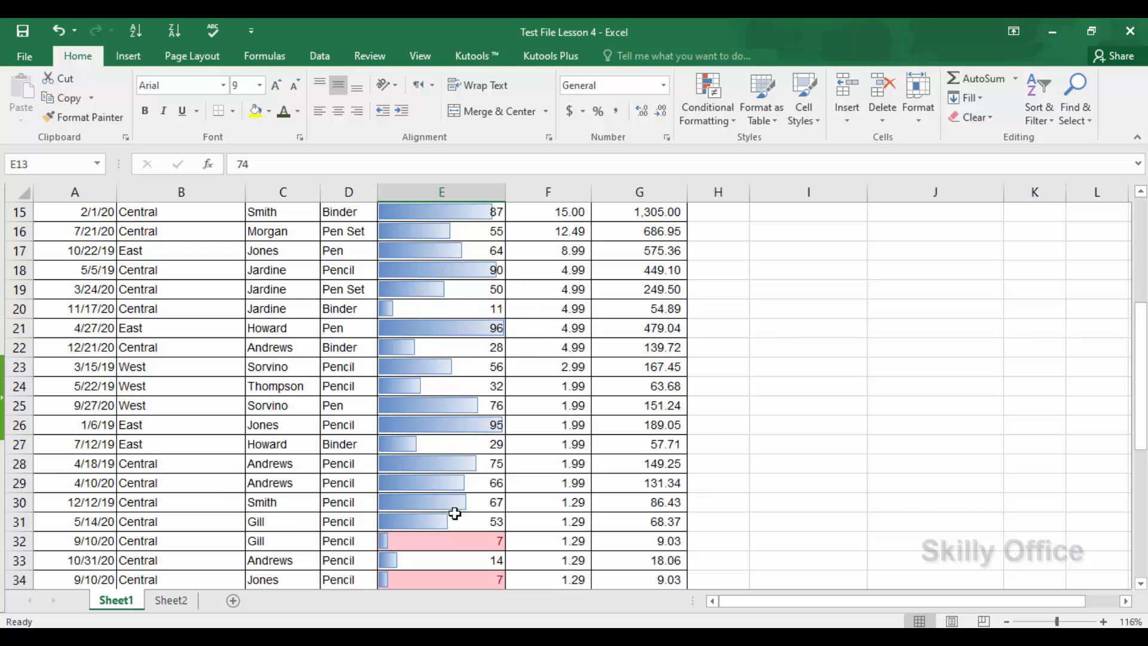
{"action": "scroll", "coordinate": [454, 513], "scroll_direction": "down", "scroll_amount": 3}
{"action": "scroll", "coordinate": [434, 317], "scroll_direction": "up", "scroll_amount": 8}
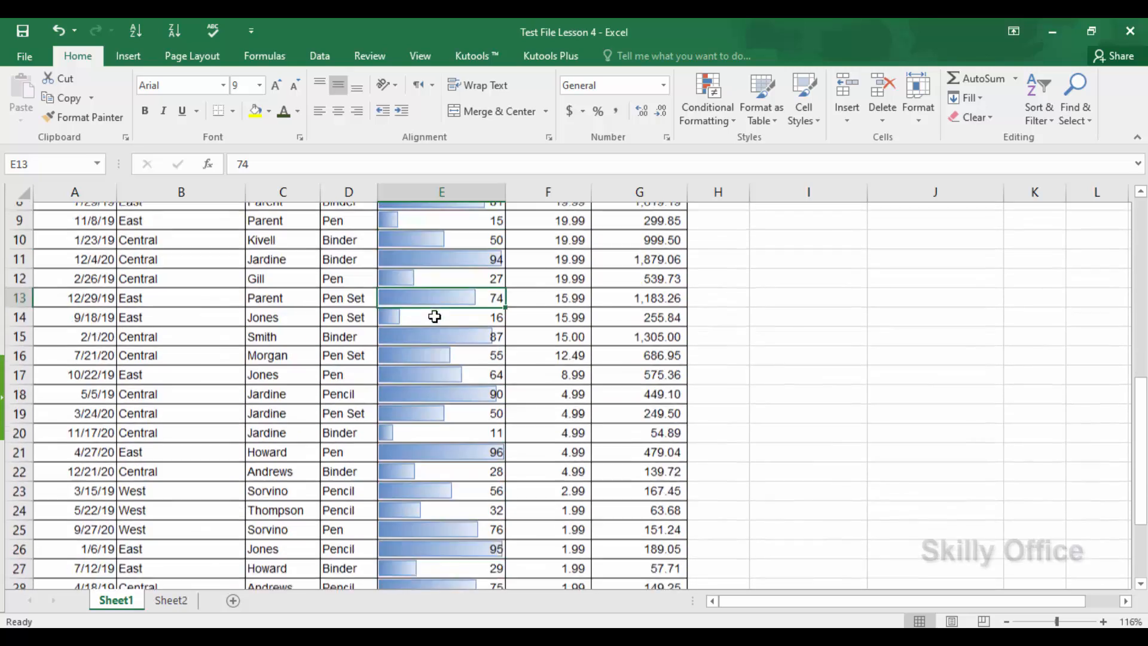
{"action": "scroll", "coordinate": [465, 476], "scroll_direction": "down", "scroll_amount": 8}
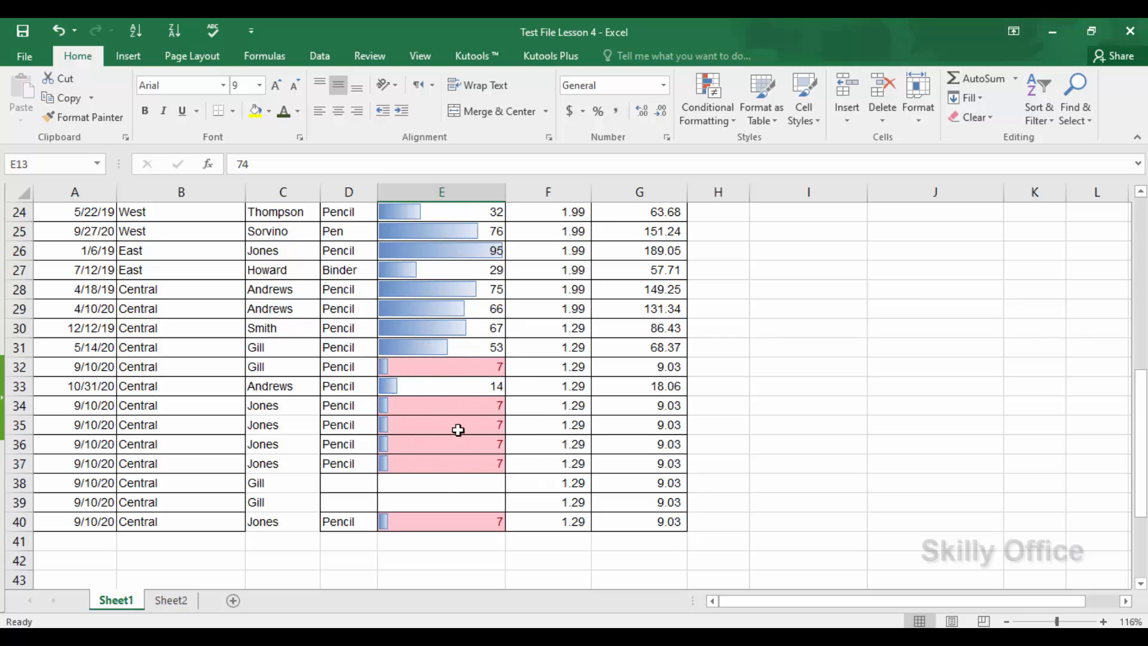
Clear all conditional formatting rules from the Units column E
{"action": "left_click", "coordinate": [442, 190]}
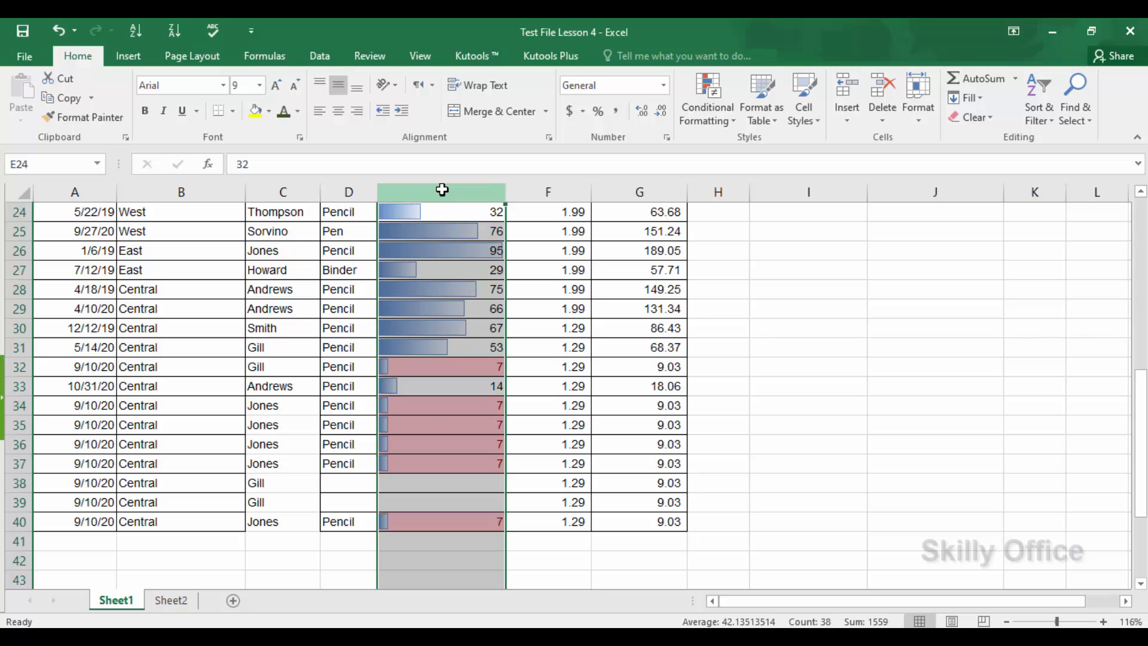
{"action": "left_click", "coordinate": [706, 105]}
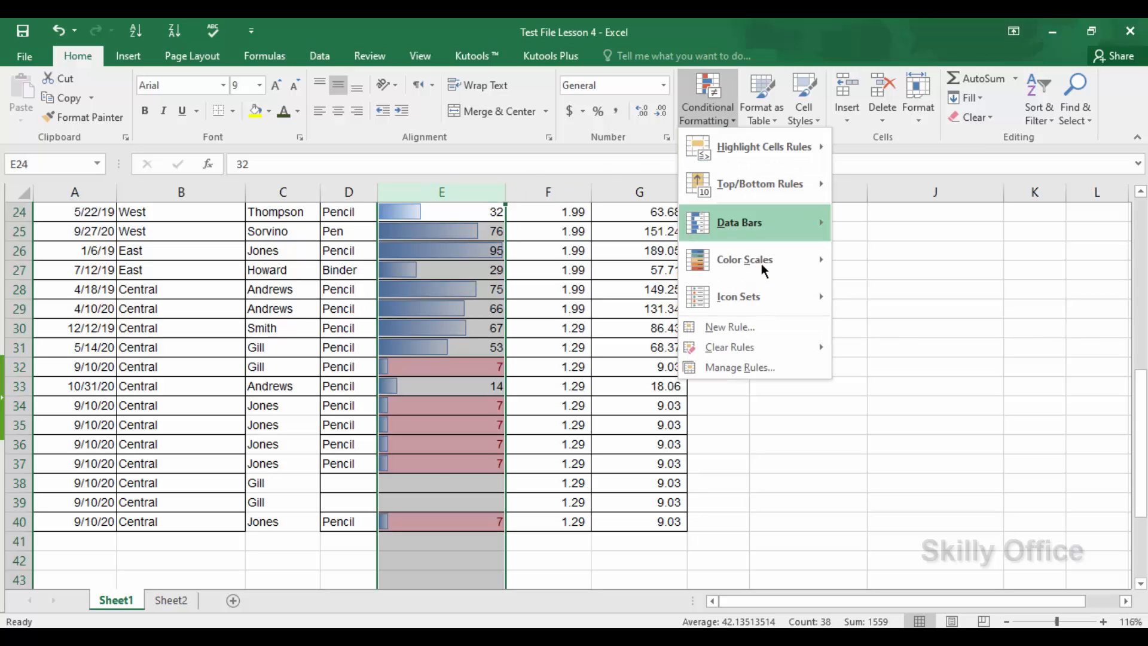
{"action": "left_click", "coordinate": [870, 344]}
Apply green gradient-fill data bars to the whole Units column E
{"action": "left_click", "coordinate": [707, 105]}
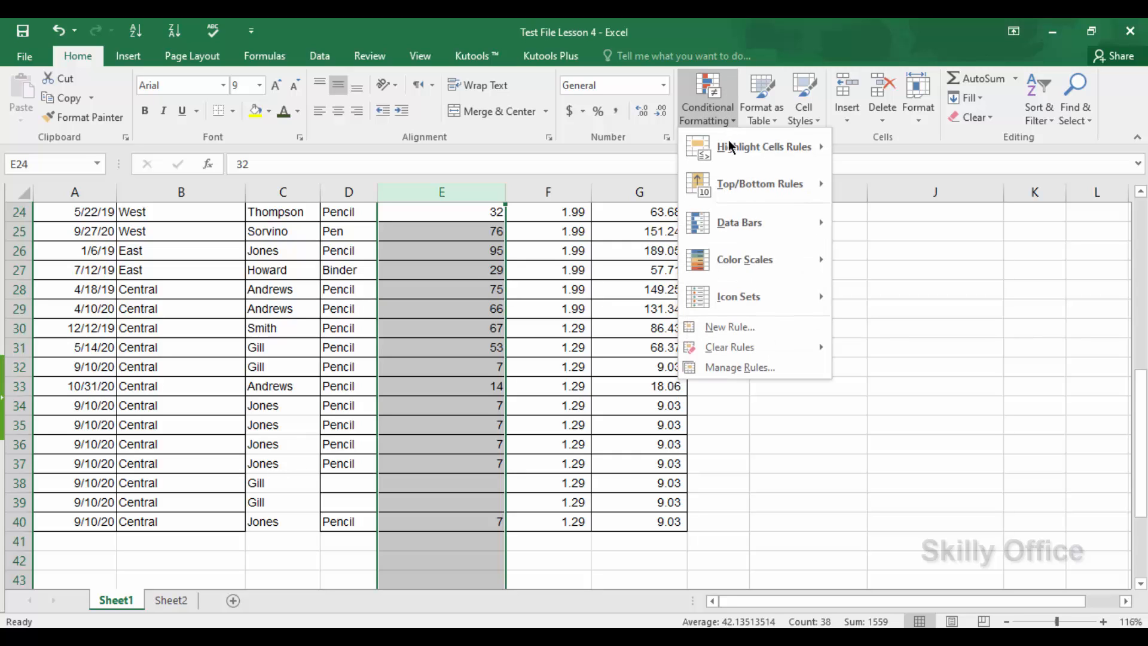
{"action": "mouse_move", "coordinate": [763, 222]}
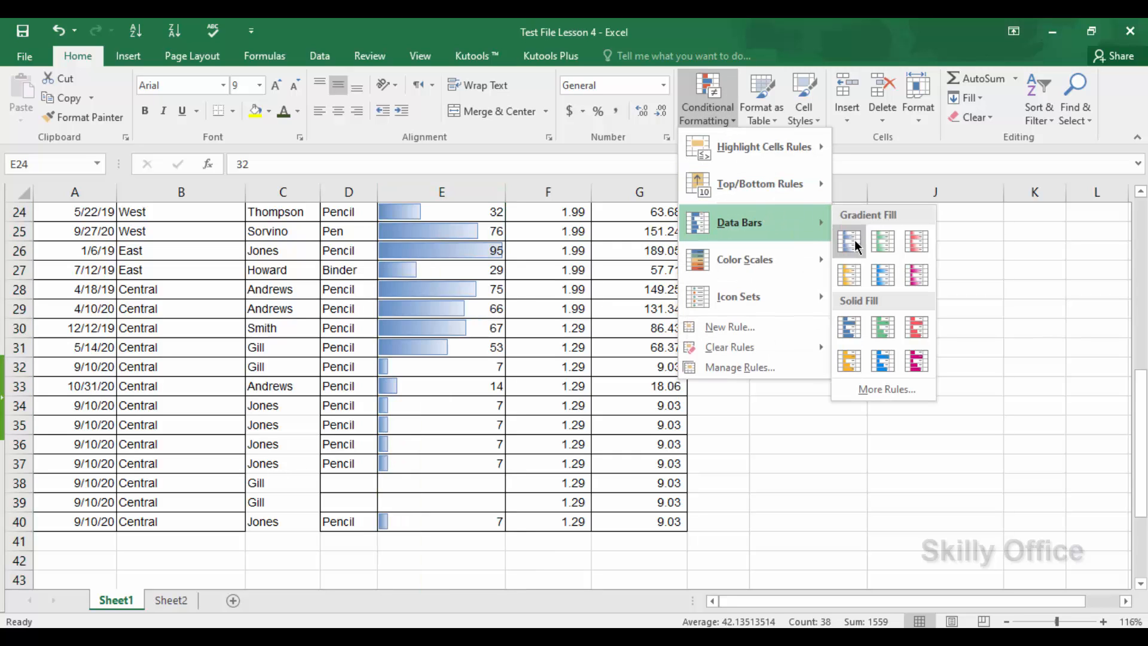
{"action": "left_click", "coordinate": [882, 242]}
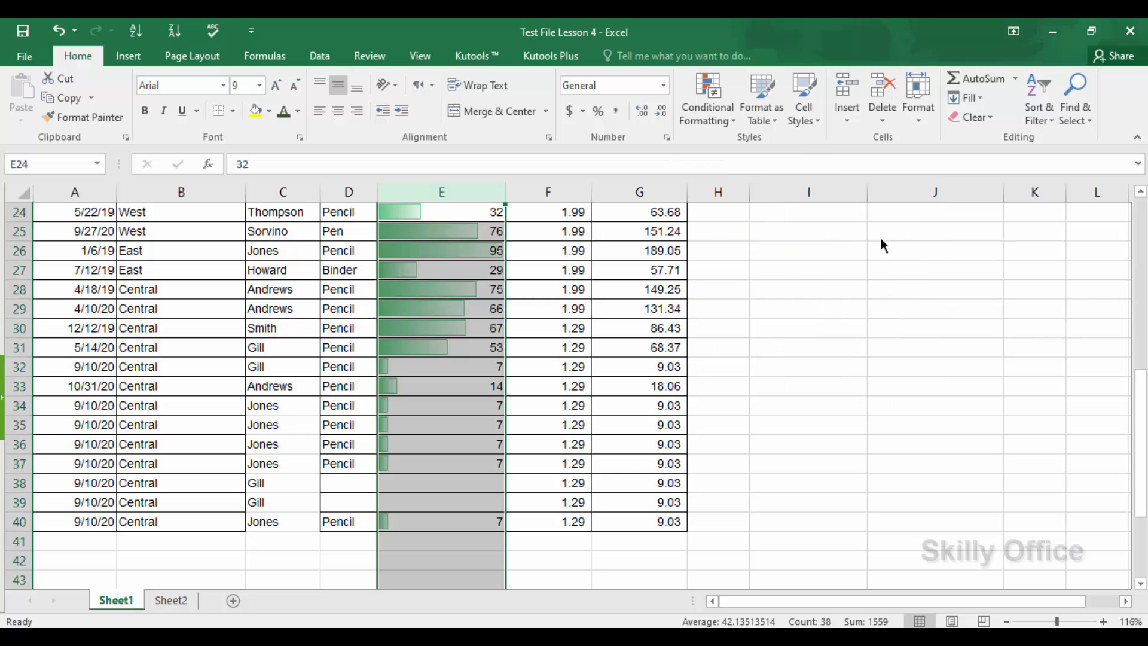
{"action": "left_click", "coordinate": [542, 478]}
{"action": "scroll", "coordinate": [542, 477], "scroll_direction": "up", "scroll_amount": 8}
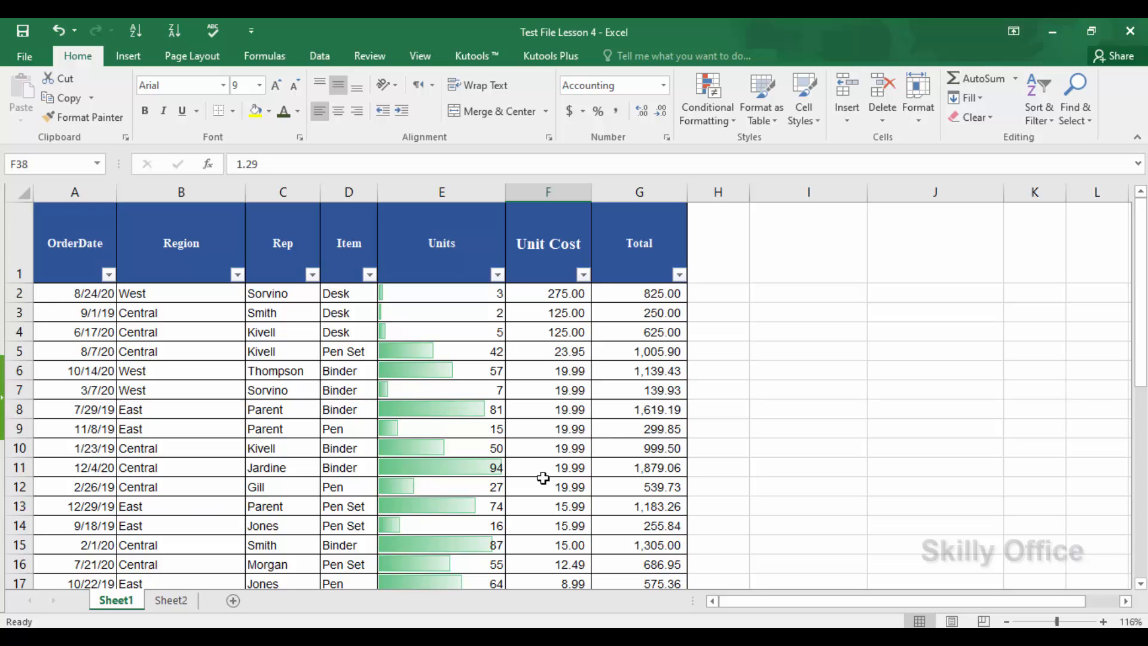
Apply the directional icon set with three colored arrows to cell F38
{"action": "left_click", "coordinate": [721, 108]}
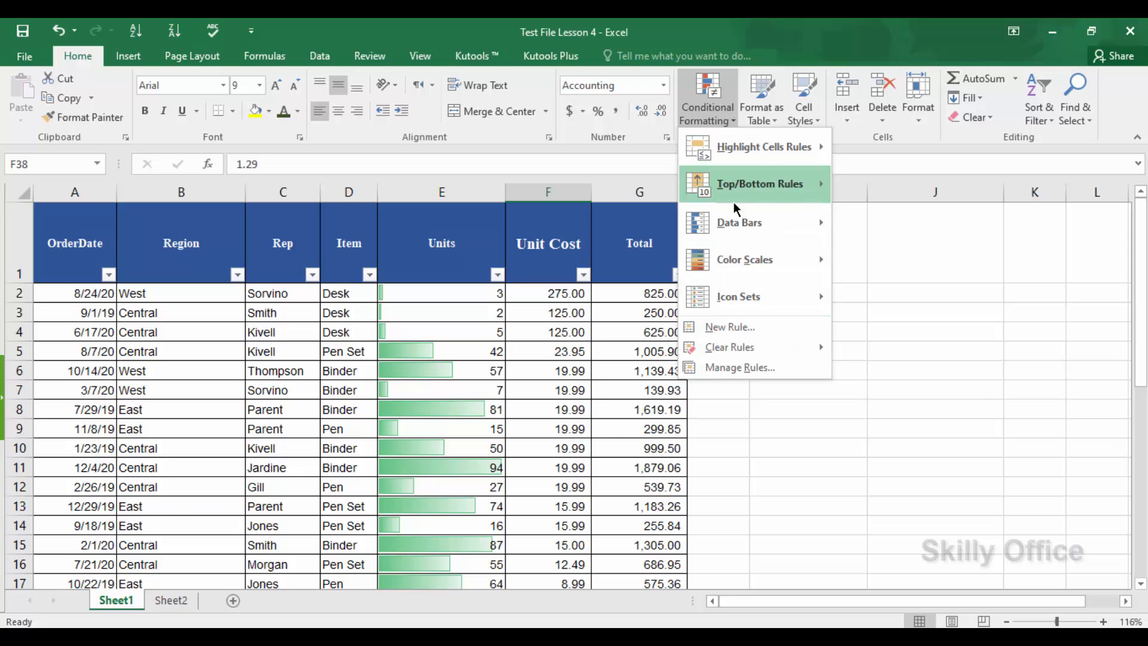
{"action": "mouse_move", "coordinate": [741, 299]}
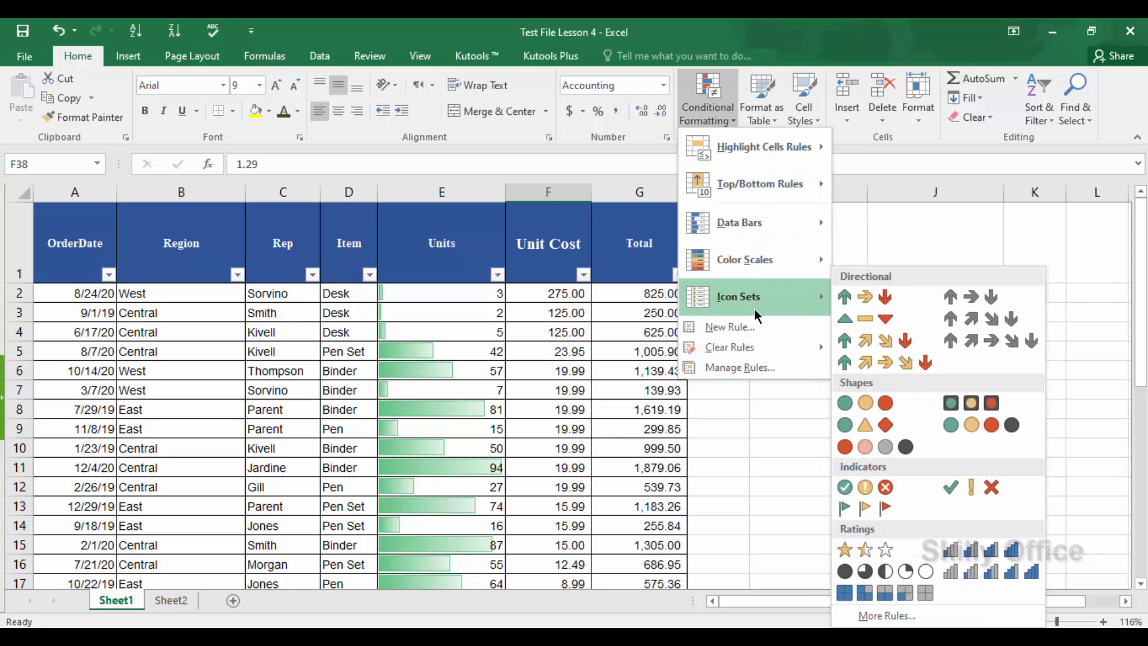
{"action": "left_click", "coordinate": [862, 303]}
Add the icon set with green, yellow, red and black circles to the Units column E and check the icons down to row 40
{"action": "left_click", "coordinate": [443, 370]}
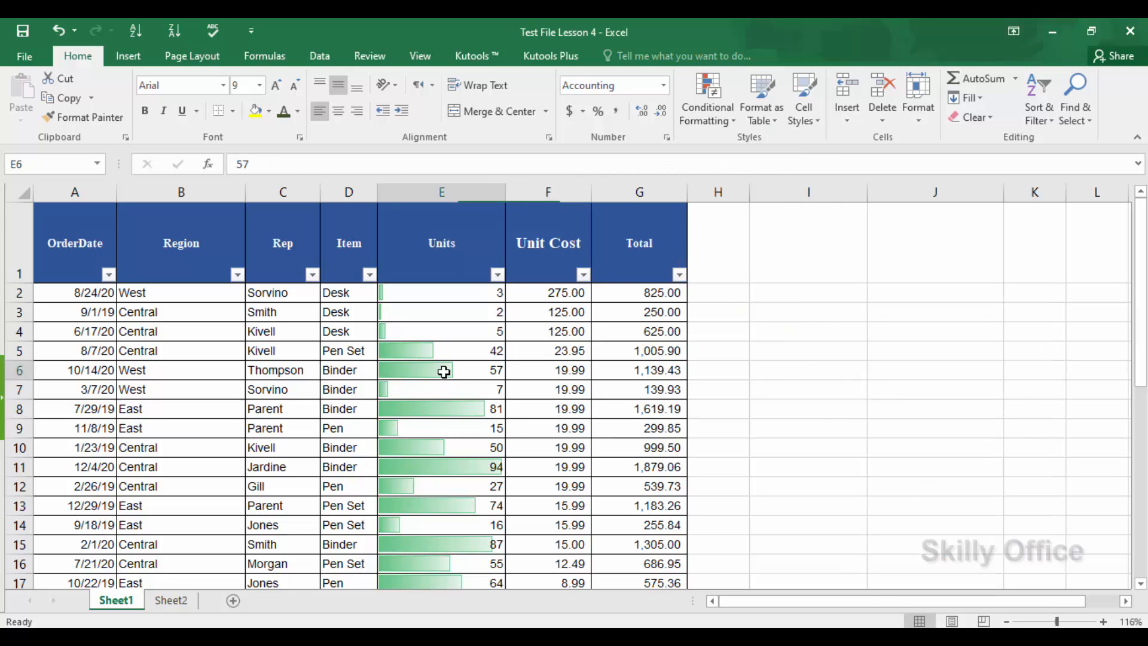
{"action": "left_click", "coordinate": [468, 181]}
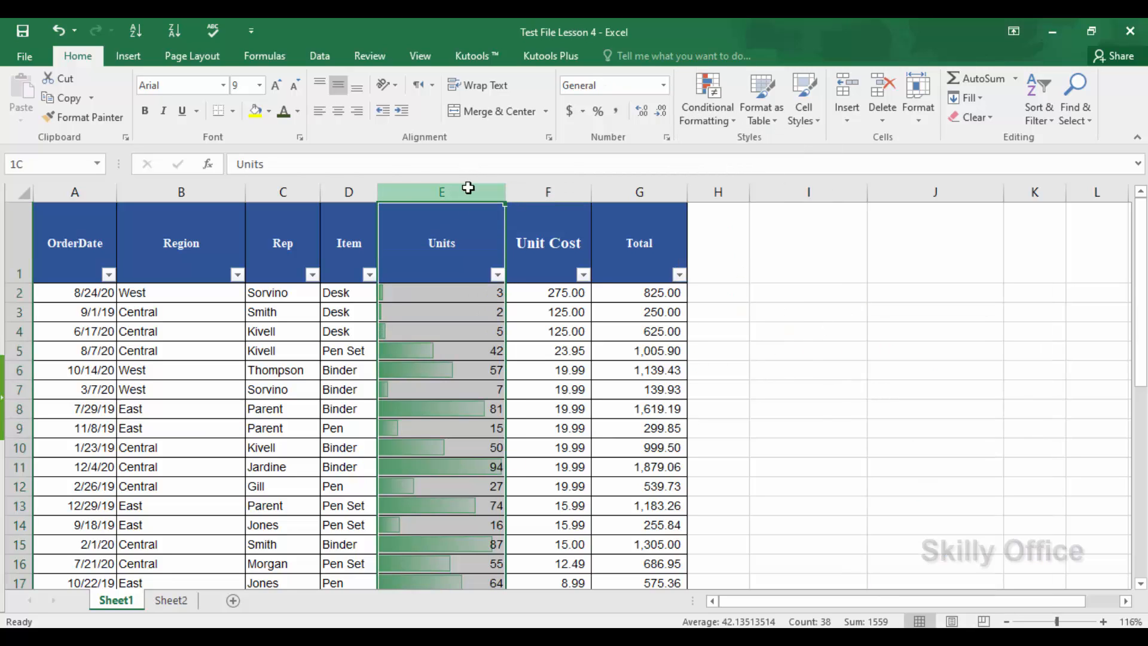
{"action": "left_click", "coordinate": [713, 99]}
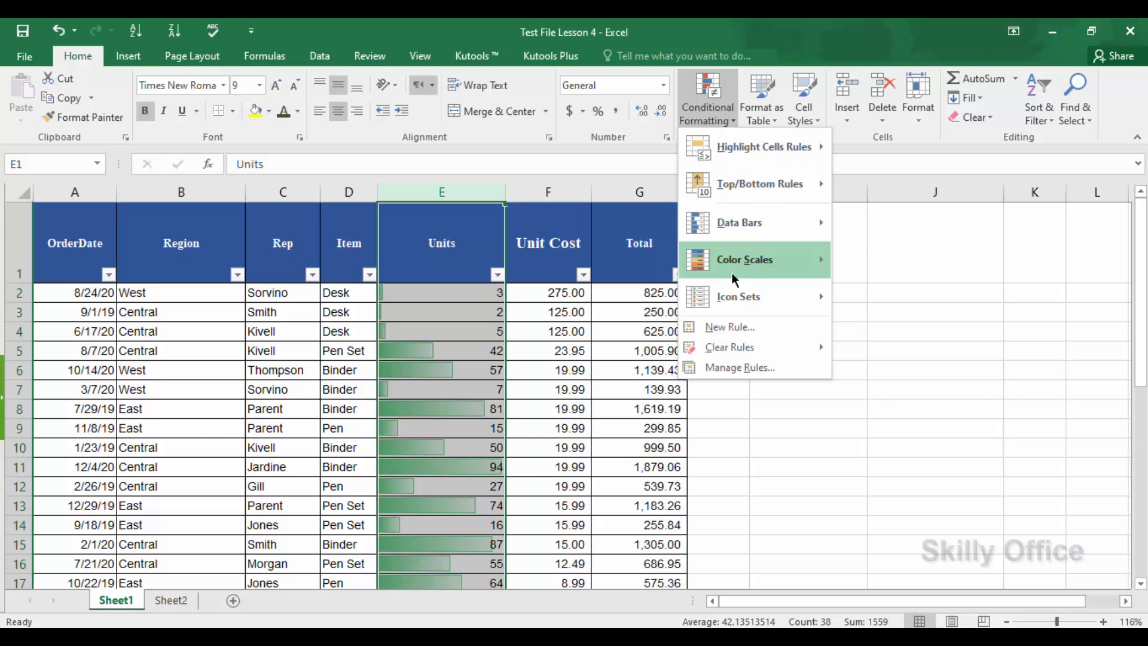
{"action": "mouse_move", "coordinate": [753, 299]}
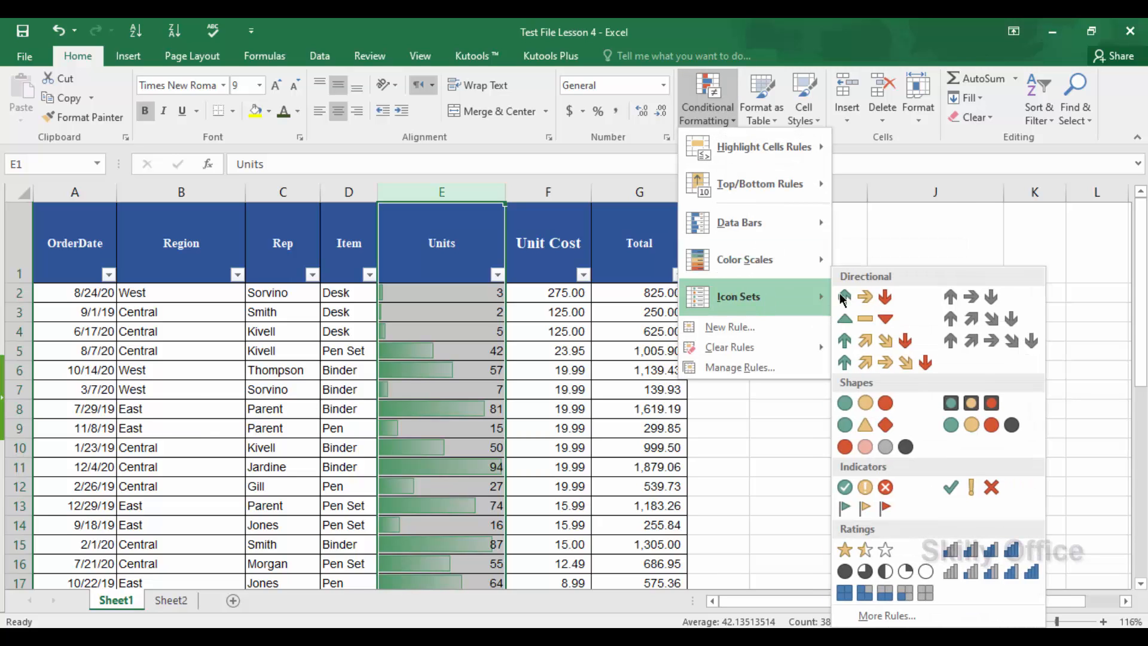
{"action": "left_click", "coordinate": [977, 427]}
{"action": "left_click", "coordinate": [715, 400]}
{"action": "scroll", "coordinate": [716, 400], "scroll_direction": "down", "scroll_amount": 8}
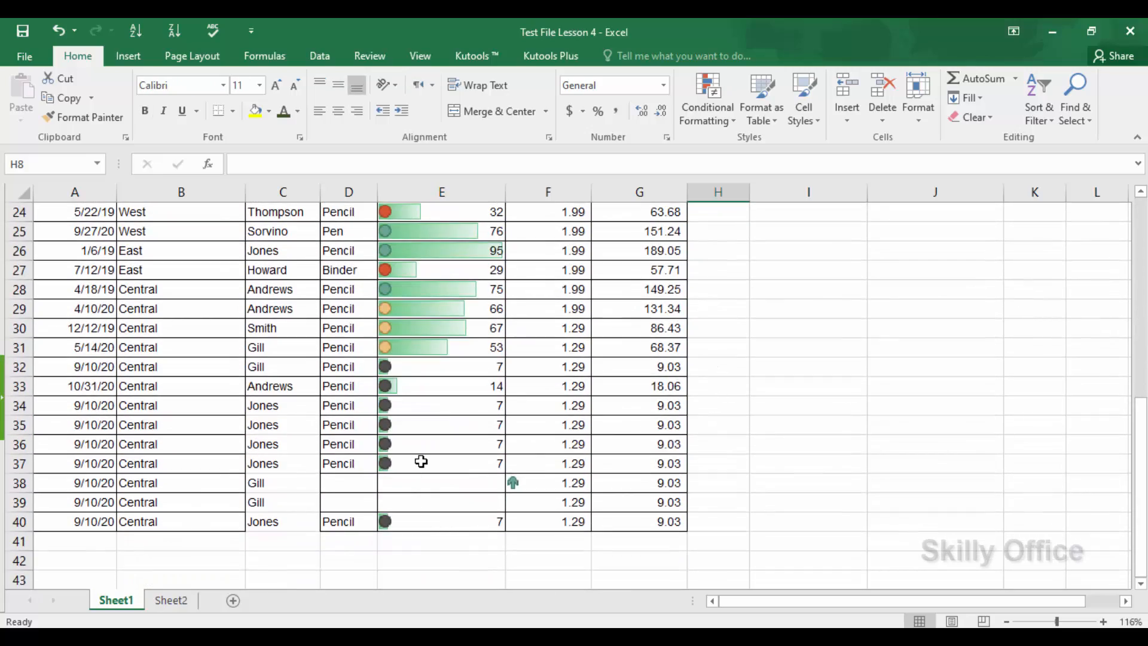
{"action": "scroll", "coordinate": [418, 462], "scroll_direction": "up", "scroll_amount": 7}
{"action": "scroll", "coordinate": [421, 462], "scroll_direction": "up", "scroll_amount": 1}
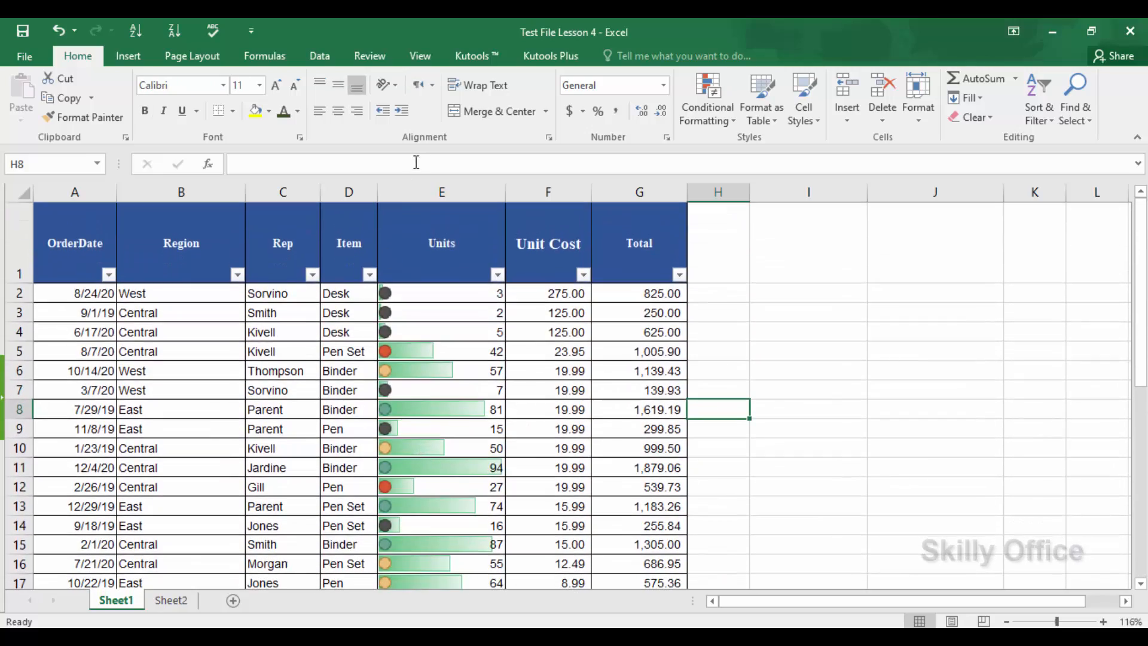
{"action": "left_click", "coordinate": [435, 191]}
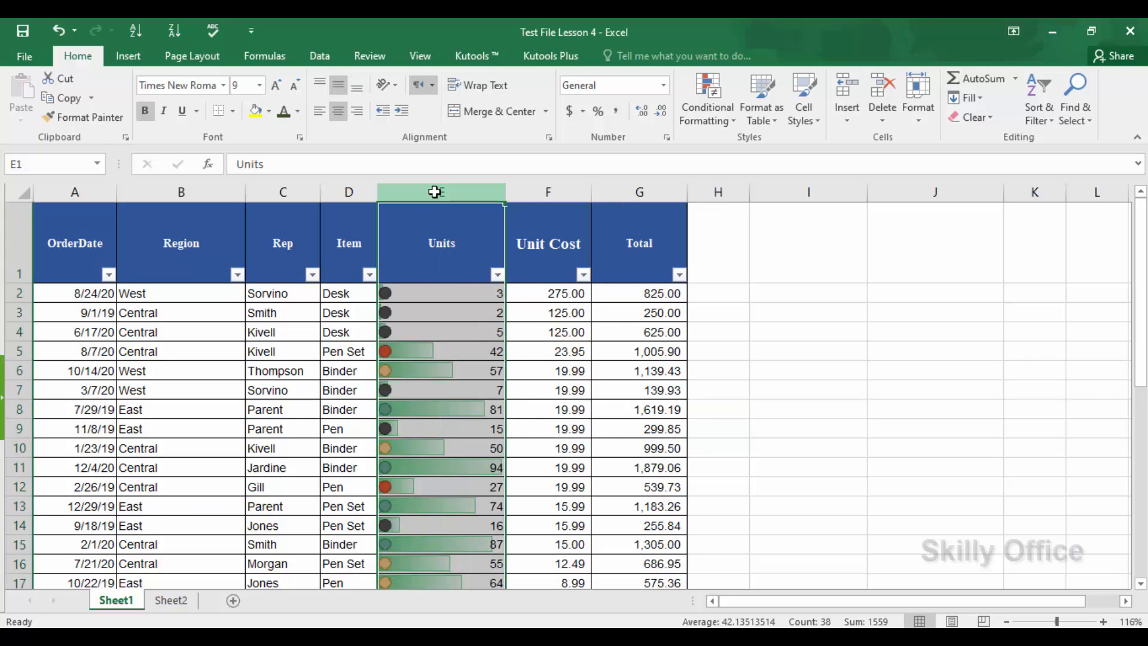
{"action": "left_click", "coordinate": [704, 95]}
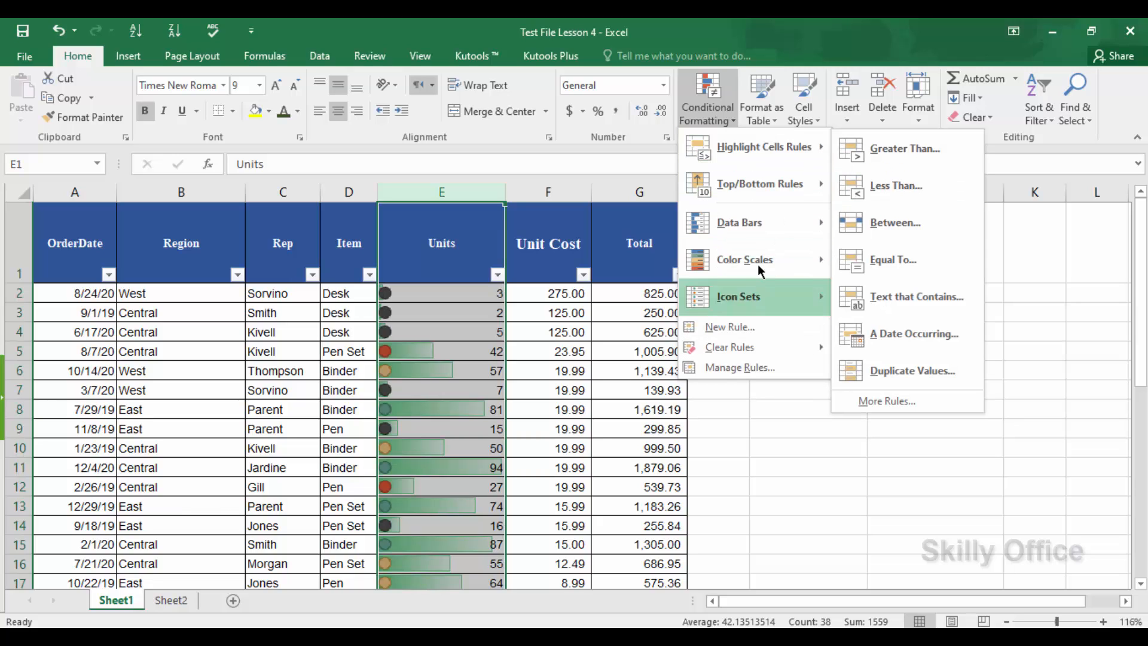
{"action": "left_click", "coordinate": [436, 221]}
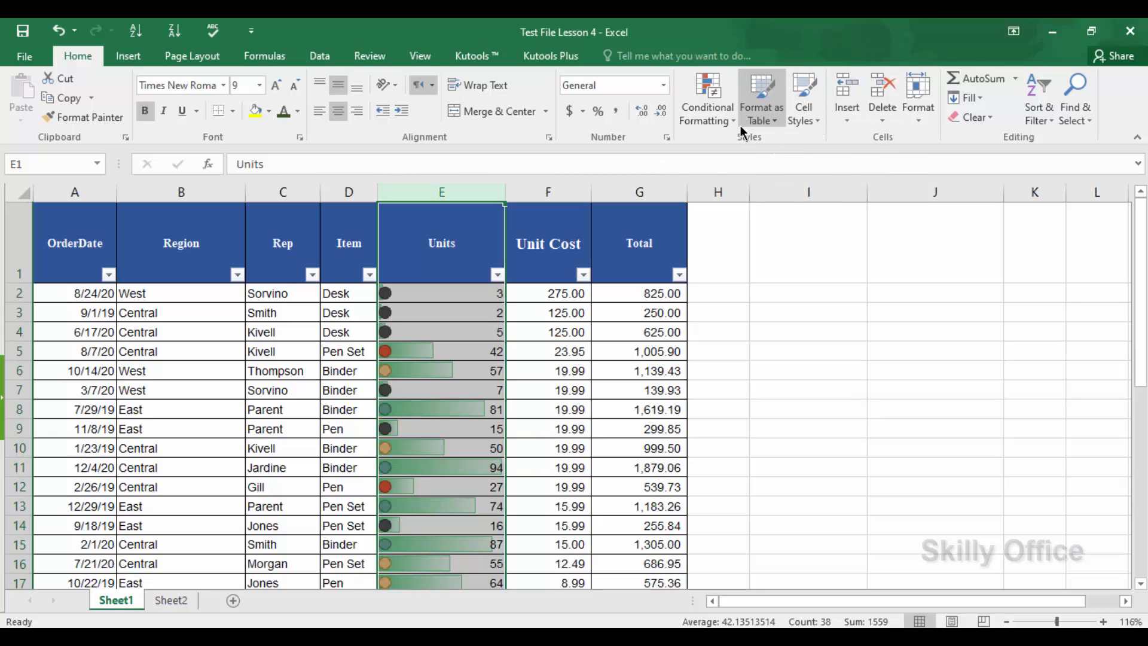
{"action": "left_click", "coordinate": [757, 118]}
{"action": "left_click", "coordinate": [804, 107]}
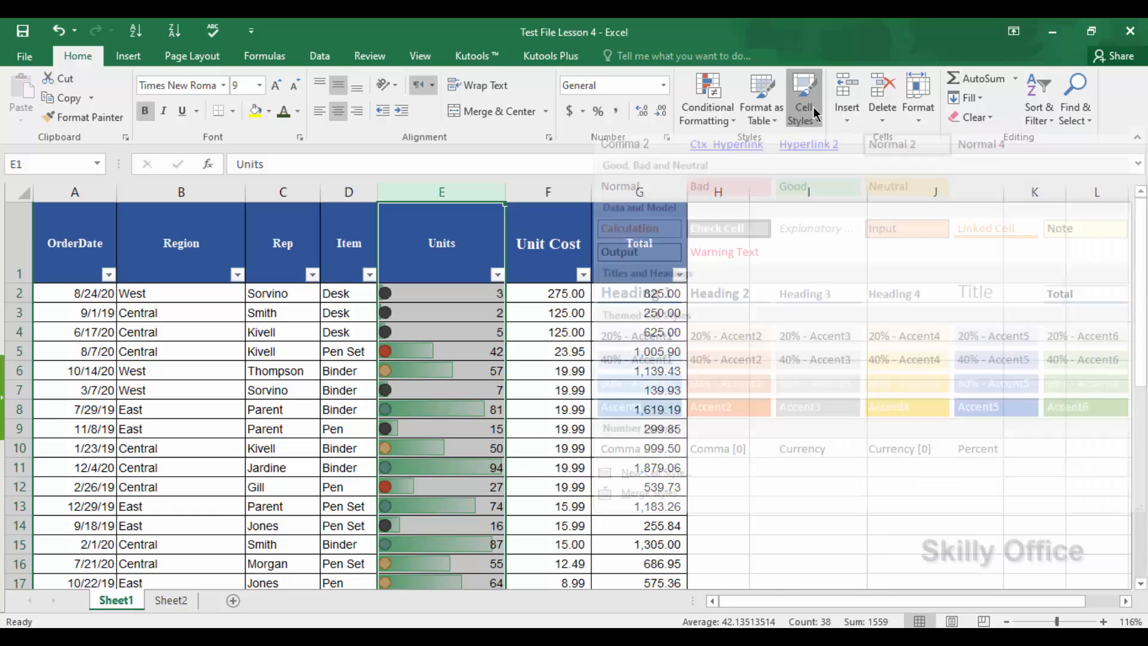
{"action": "left_click", "coordinate": [296, 336]}
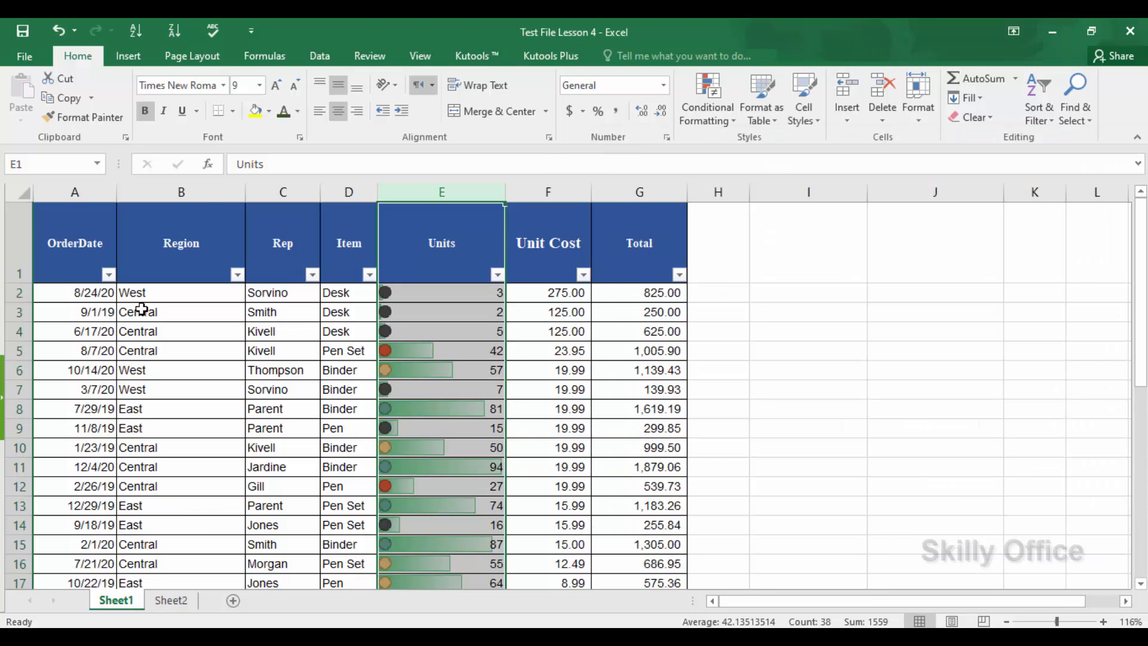
Apply the Accent6 cell style to the header cells A1 through G1
{"action": "left_click", "coordinate": [60, 257]}
{"action": "key", "text": "shift+Right"}
{"action": "key", "text": "shift+Right"}
{"action": "key", "text": "shift+Right"}
{"action": "key", "text": "shift+Right"}
{"action": "key", "text": "shift+Right"}
{"action": "key", "text": "shift+Right"}
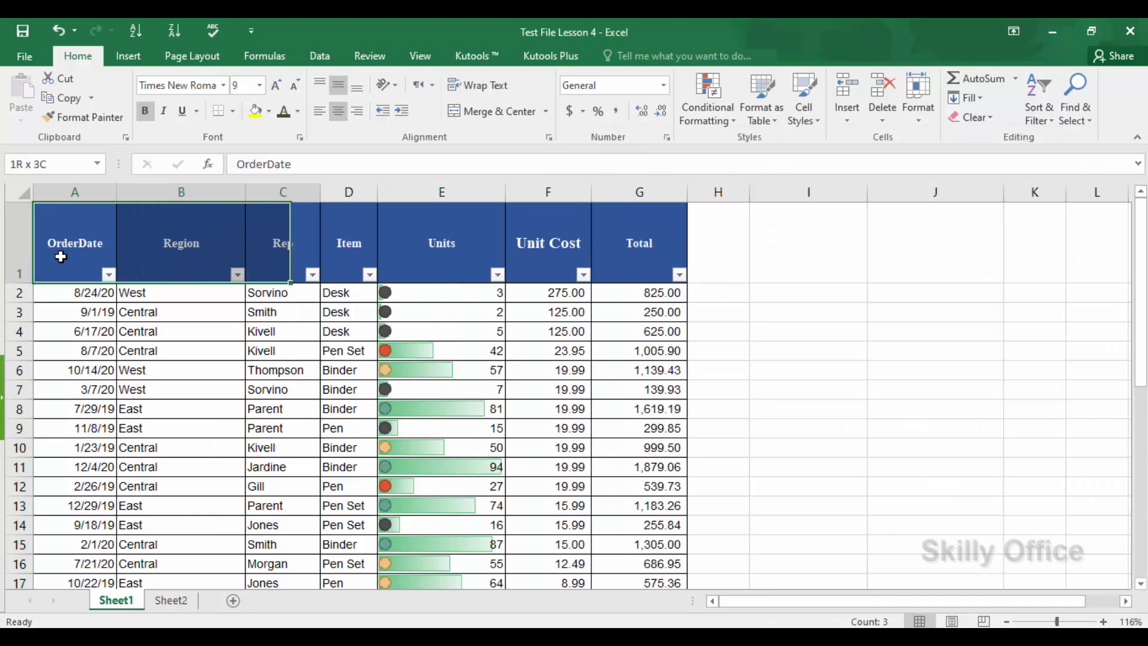
{"action": "left_click", "coordinate": [812, 120]}
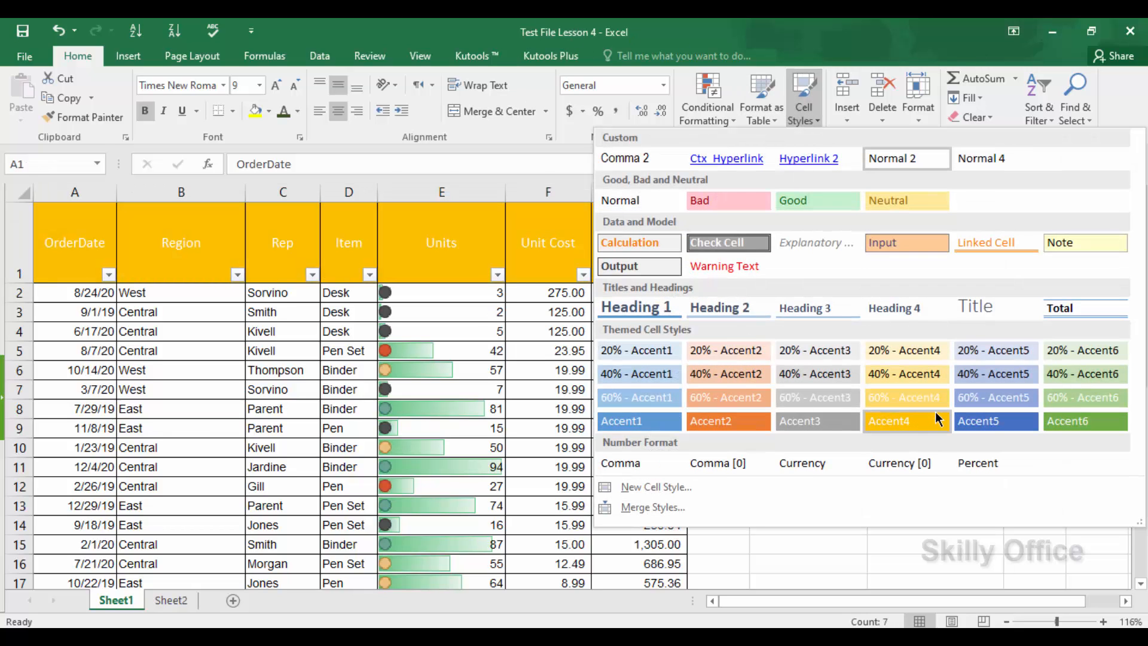
{"action": "left_click", "coordinate": [1076, 421]}
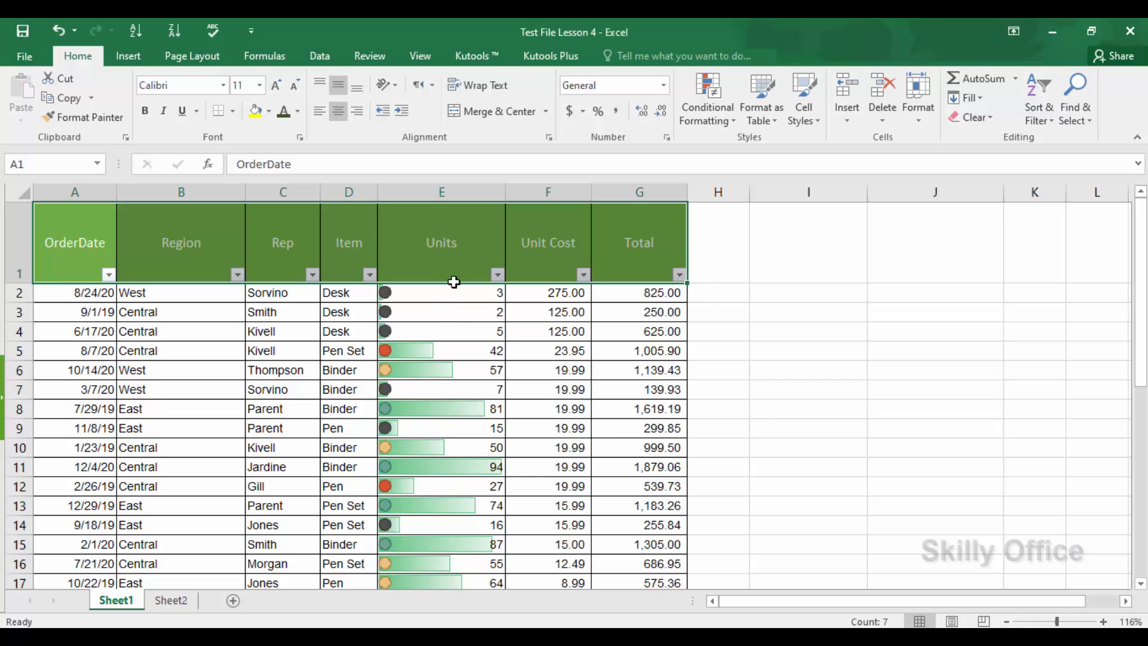
Change the cell style of the header cells A1 through G1 to Good
{"action": "left_click", "coordinate": [790, 131]}
{"action": "left_click", "coordinate": [795, 201]}
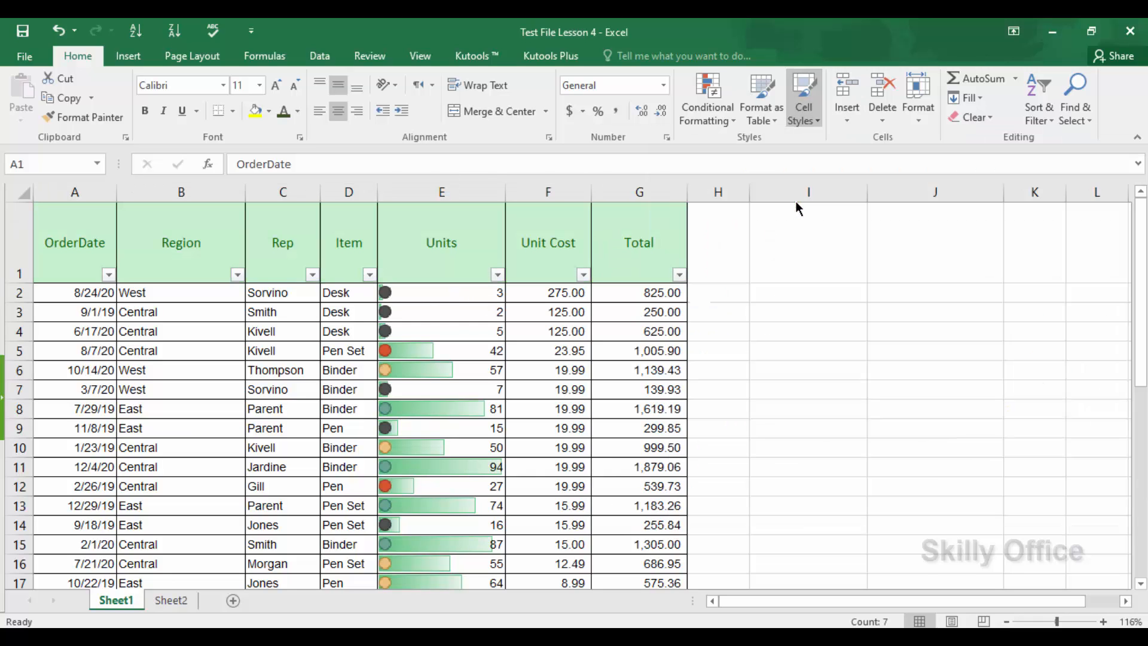
Restyle the header cells A1 through G1 with the Accent1 cell style
{"action": "left_click", "coordinate": [804, 102]}
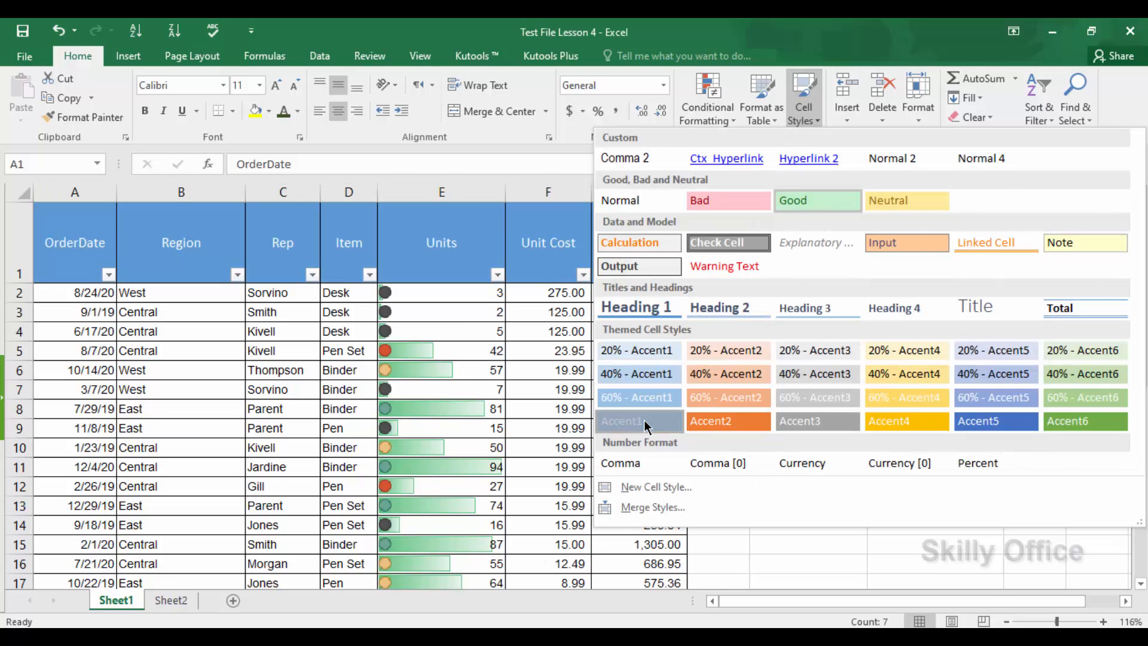
{"action": "left_click", "coordinate": [643, 420]}
{"action": "left_click", "coordinate": [594, 328]}
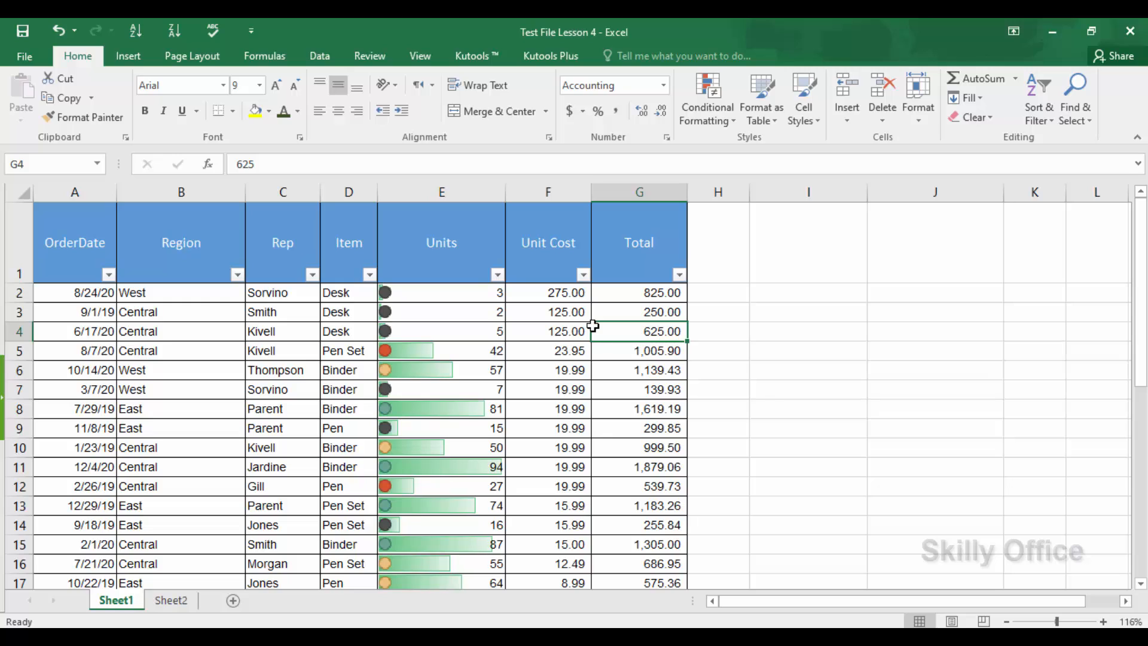
{"action": "left_click", "coordinate": [845, 118]}
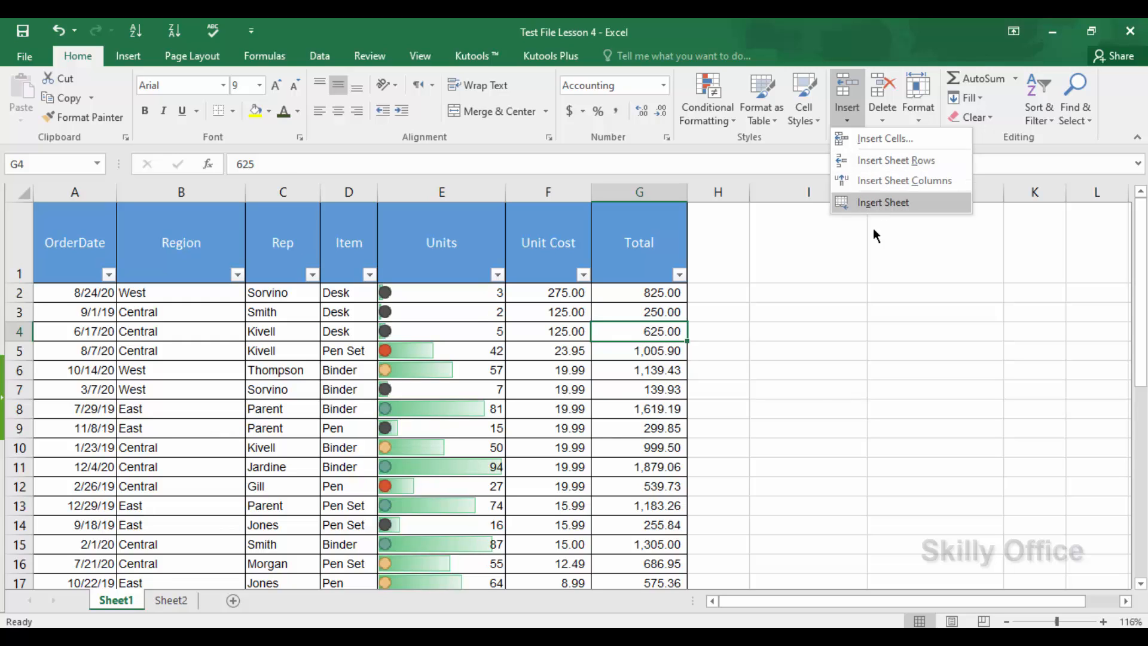
{"action": "key", "text": "Escape"}
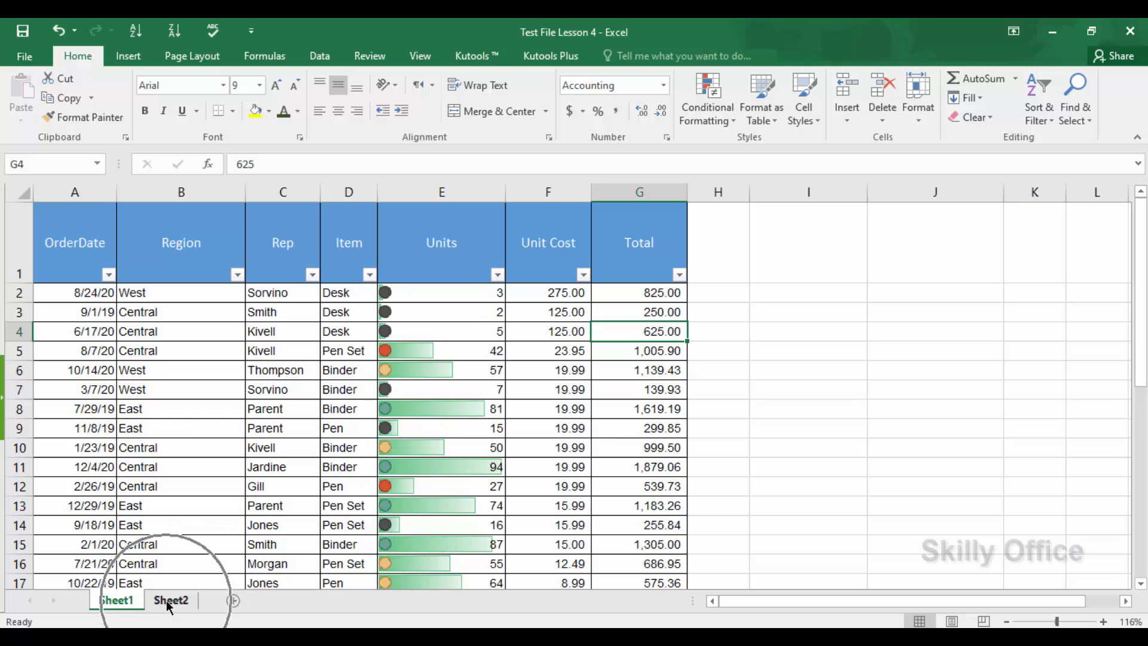
Add a new worksheet to the workbook and return to Sheet1
{"action": "left_click", "coordinate": [232, 600]}
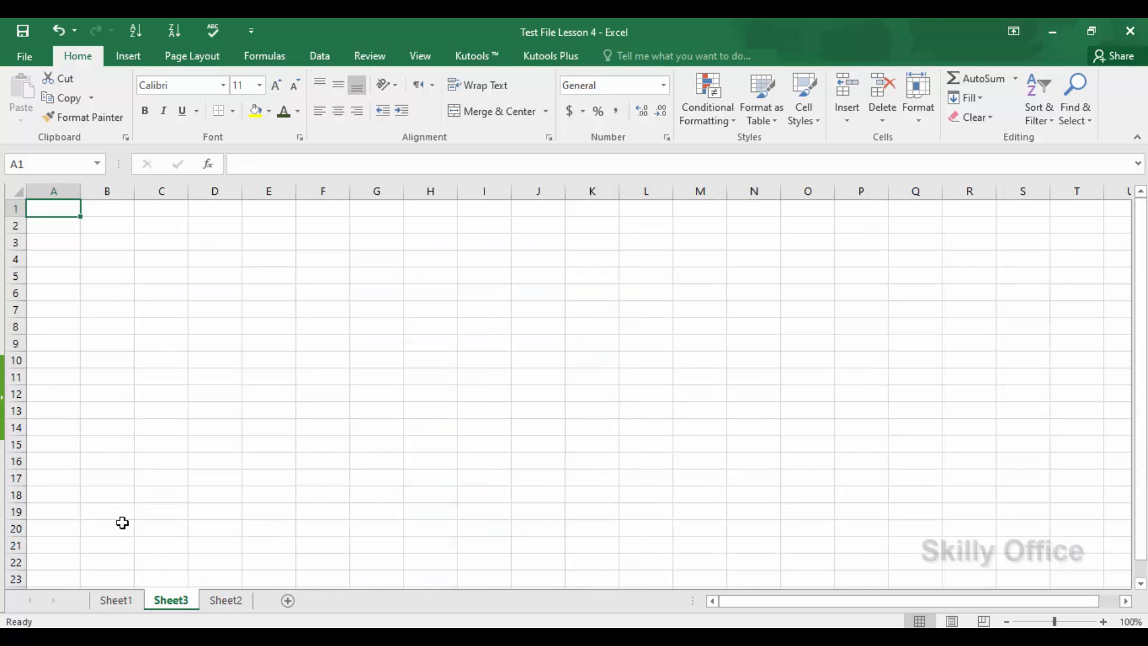
{"action": "left_click", "coordinate": [120, 602]}
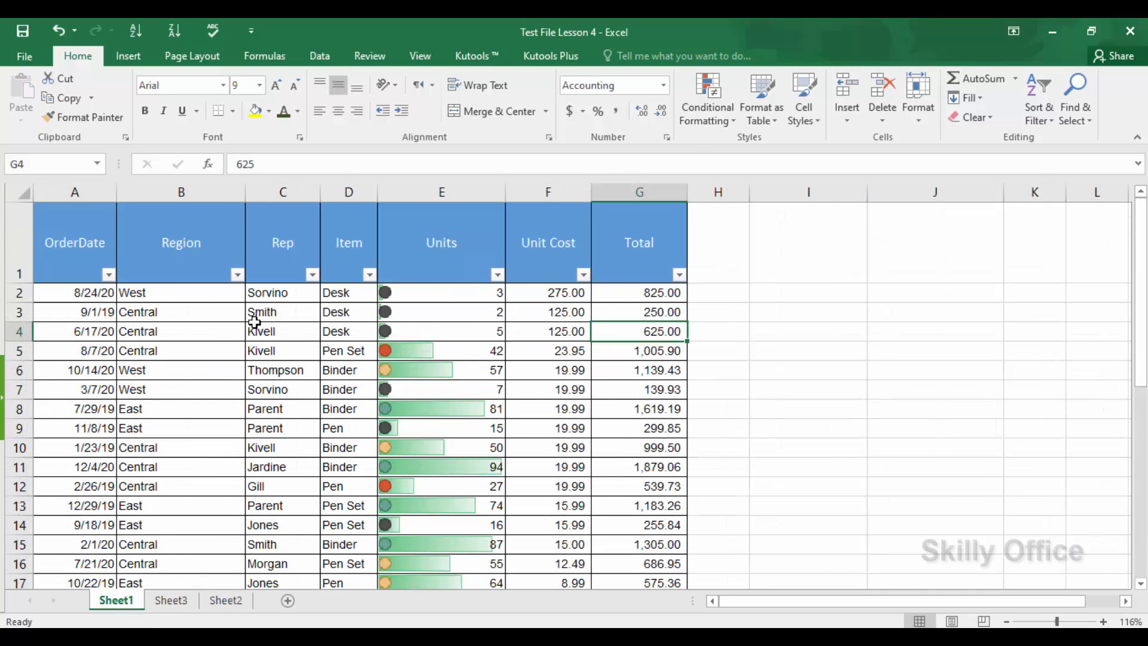
Insert a blank column before the Unit Cost column and a blank row above row 5
{"action": "left_click", "coordinate": [557, 189]}
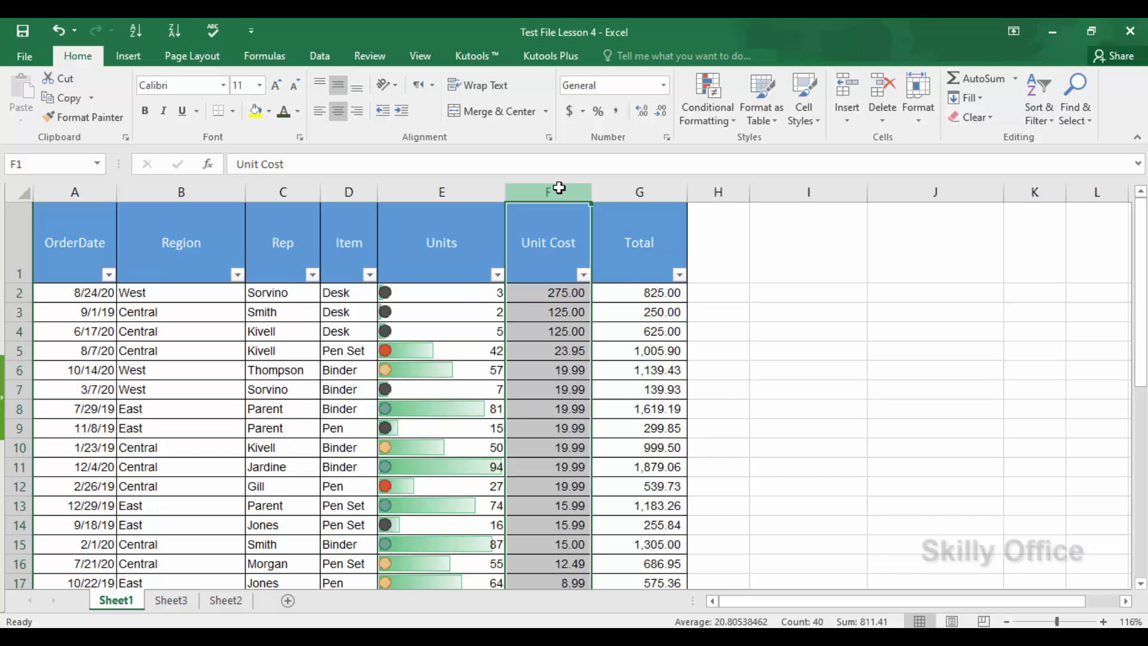
{"action": "key", "text": "ctrl+shift+plus"}
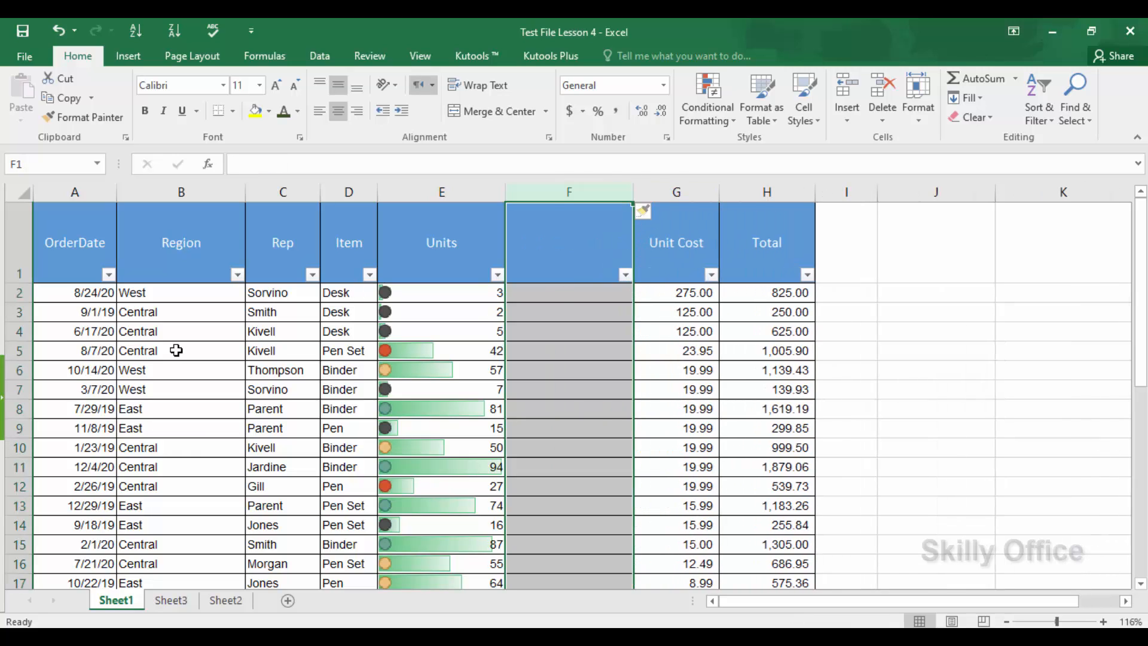
{"action": "left_click", "coordinate": [23, 352]}
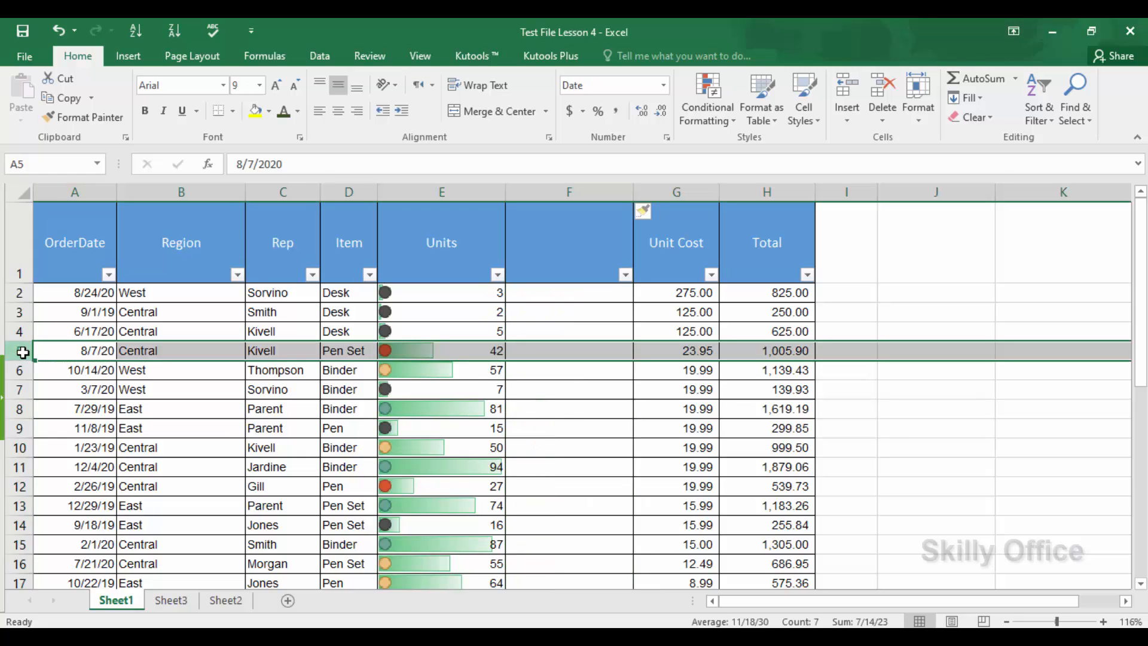
{"action": "key", "text": "ctrl+shift+plus"}
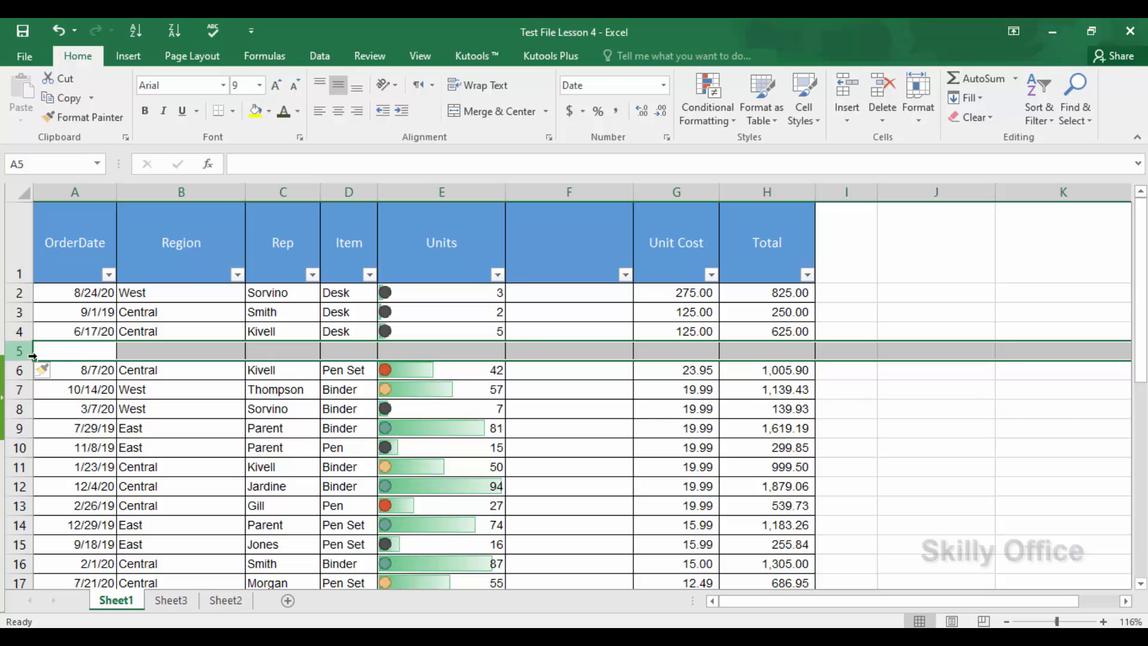
{"action": "left_click", "coordinate": [665, 346]}
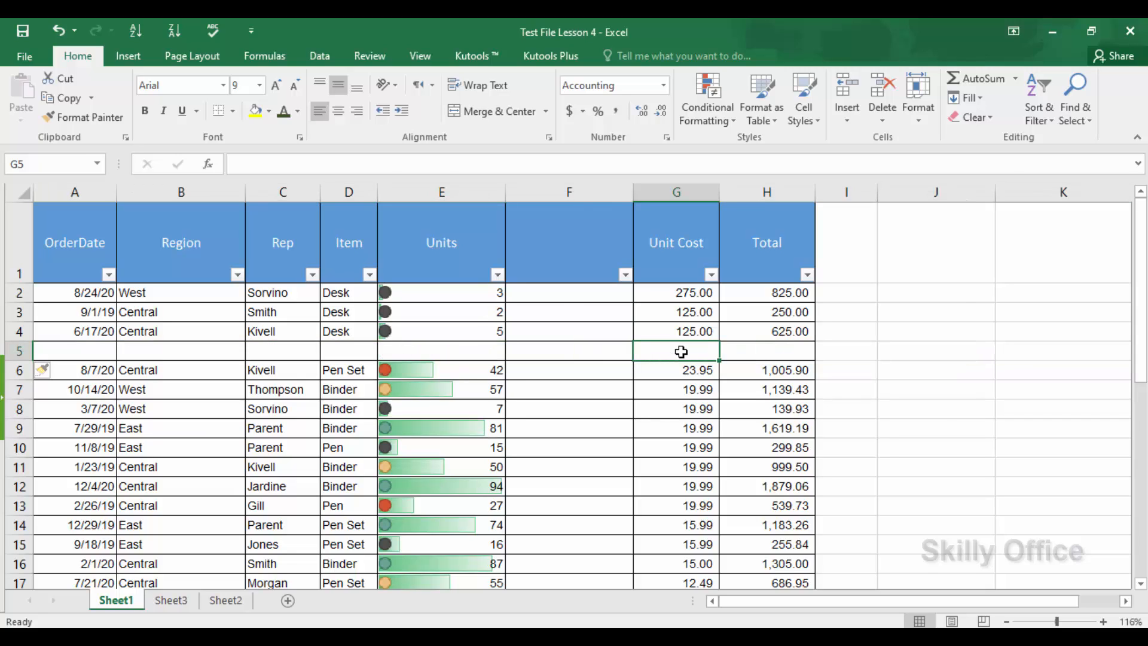
Insert a blank cell at G4, shifting the existing cells right
{"action": "left_click", "coordinate": [686, 329]}
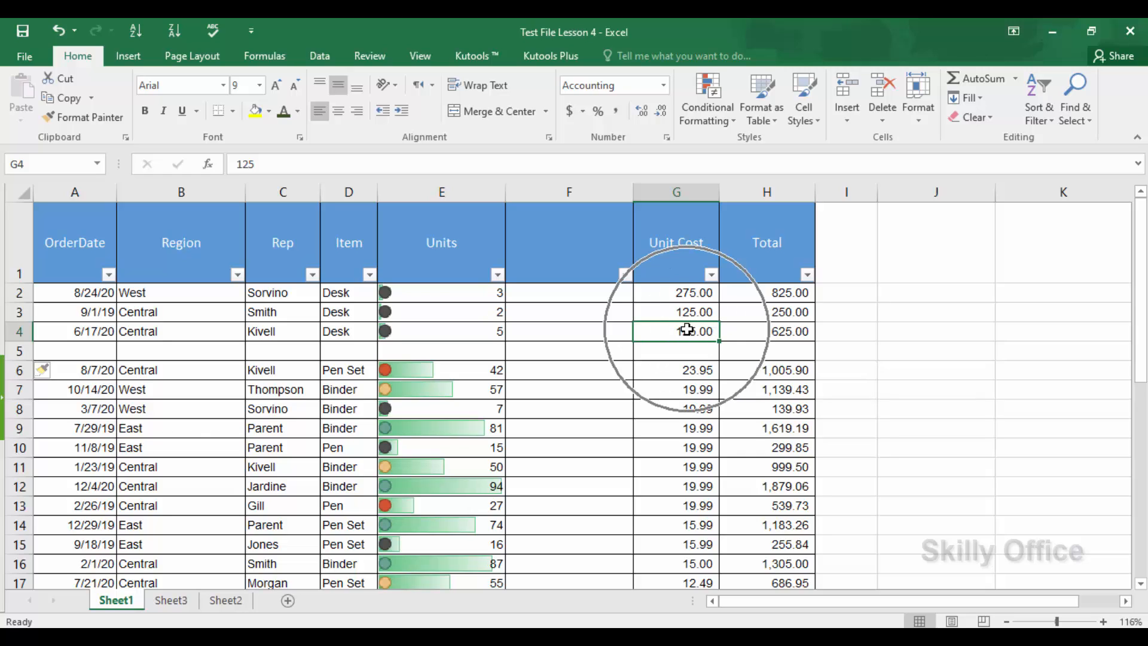
{"action": "key", "text": "ctrl+shift+plus"}
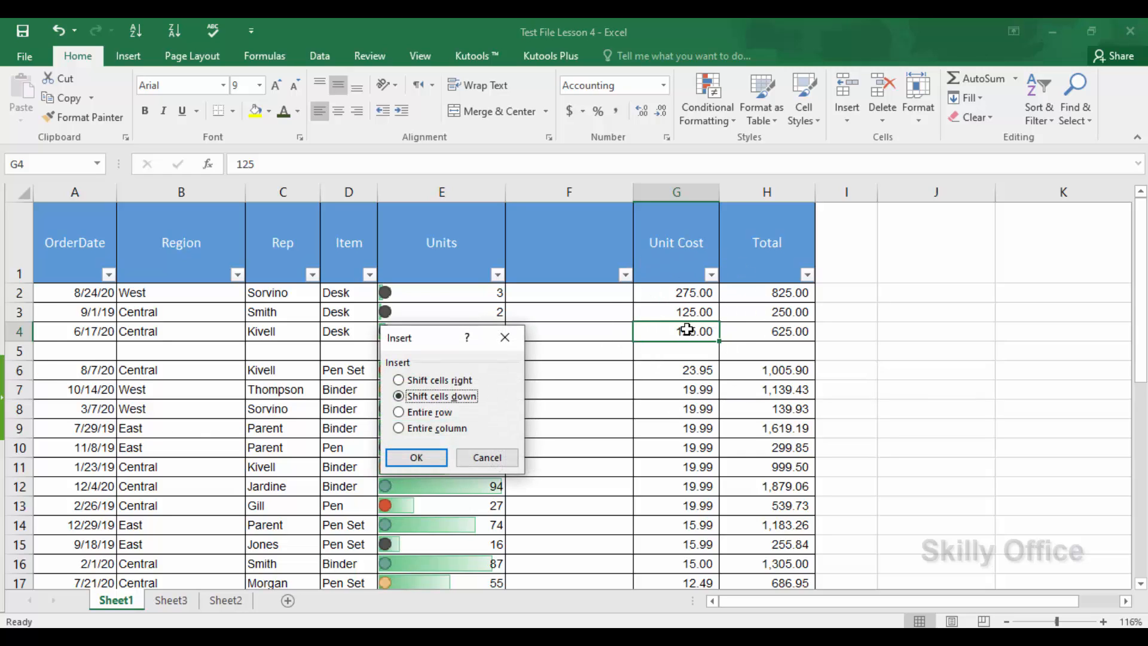
{"action": "key", "text": "Up"}
{"action": "key", "text": "Down"}
{"action": "key", "text": "Down"}
{"action": "left_click", "coordinate": [399, 381]}
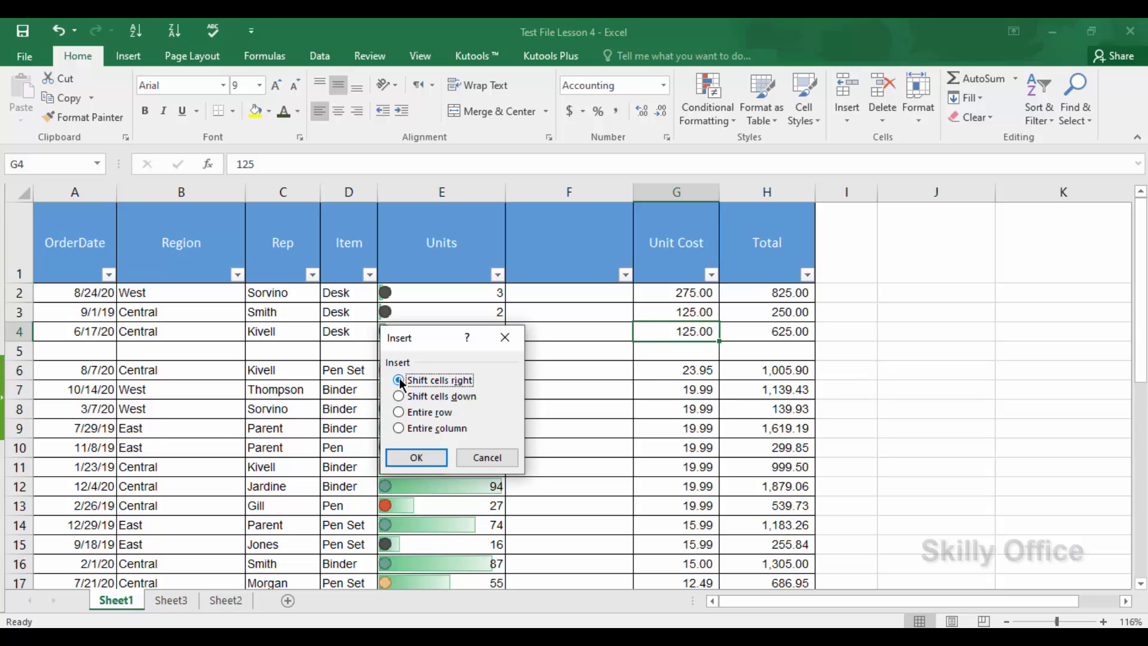
{"action": "left_click", "coordinate": [411, 459]}
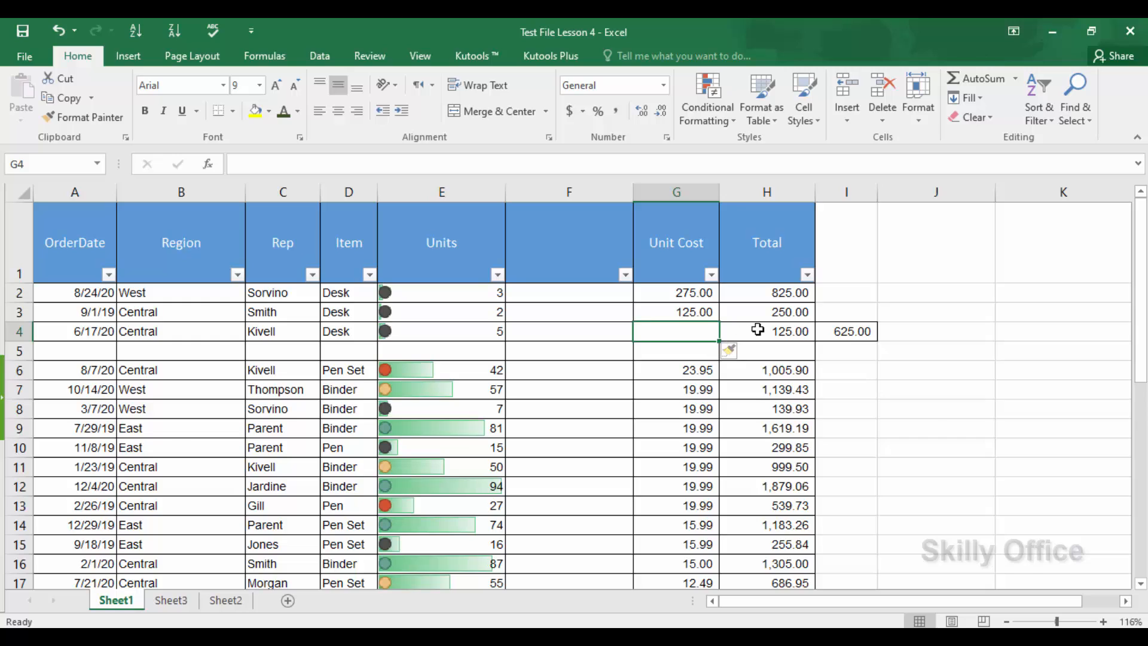
Select the shifted cells H4 and I4, and undo the cell insertion at G4
{"action": "left_click", "coordinate": [776, 330]}
{"action": "left_click_drag", "start_coordinate": [775, 329], "coordinate": [841, 330]}
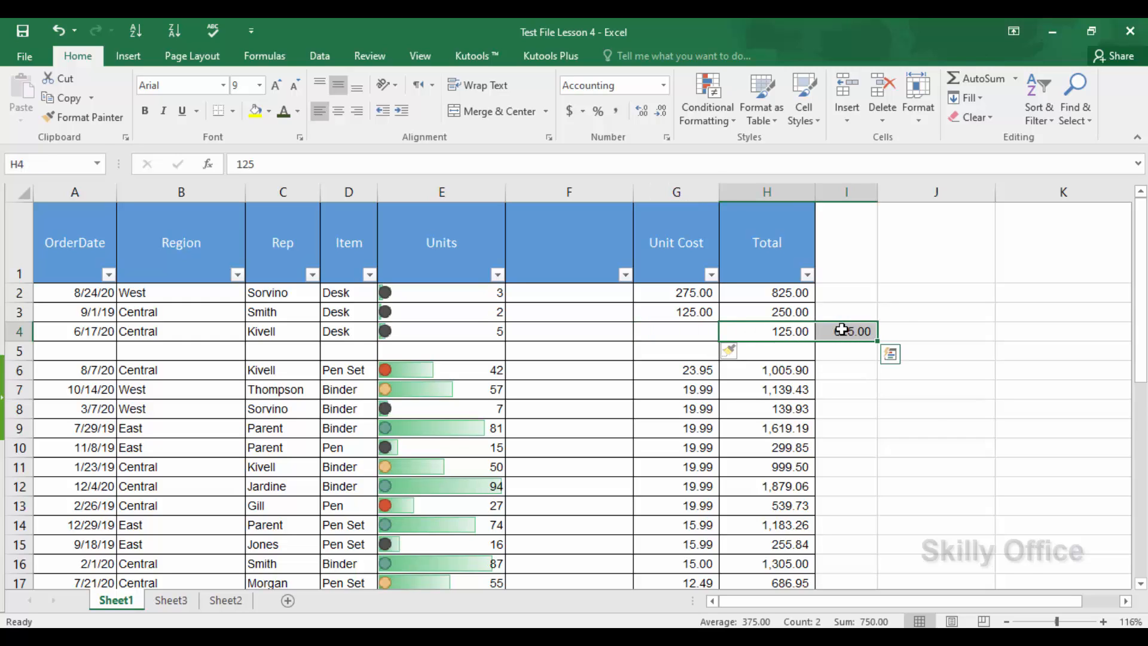
{"action": "key", "text": "ctrl+z"}
{"action": "left_click", "coordinate": [643, 312]}
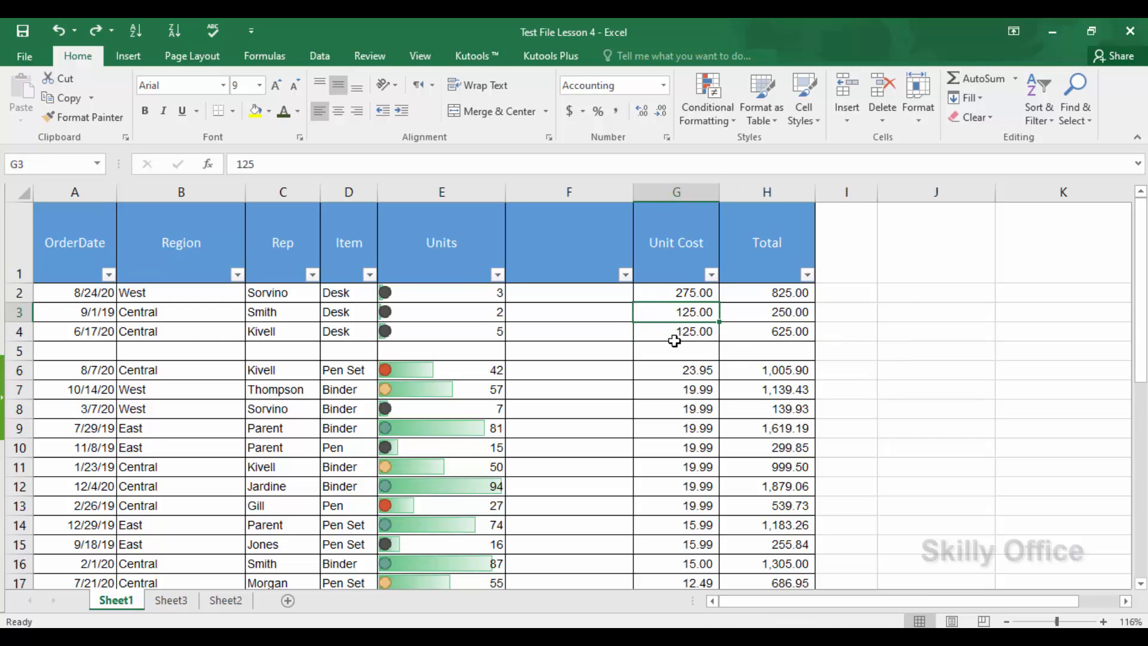
Delete the blank column F and the blank row 5 from the table
{"action": "left_click", "coordinate": [618, 351]}
{"action": "left_click", "coordinate": [21, 352]}
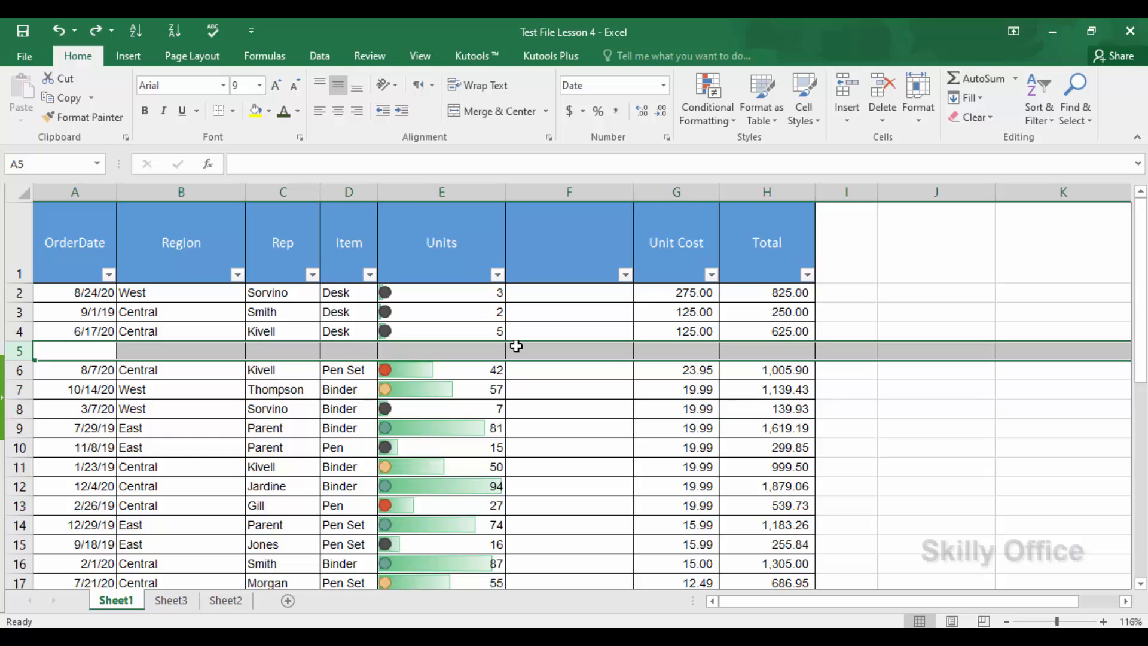
{"action": "left_click", "coordinate": [562, 191]}
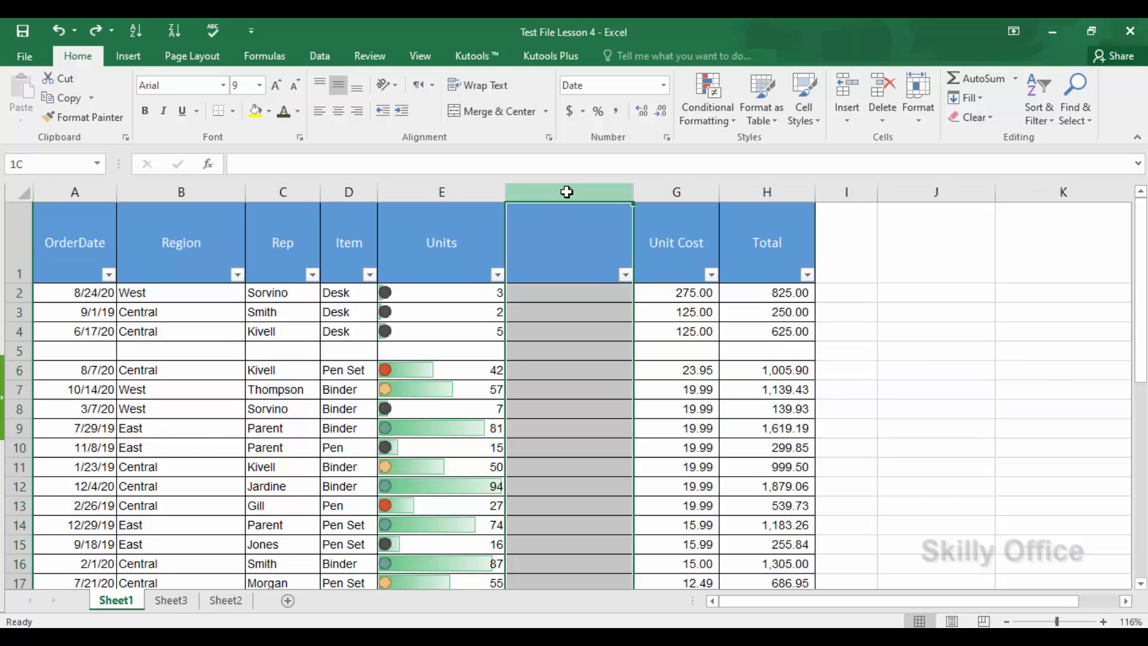
{"action": "left_click", "coordinate": [879, 122]}
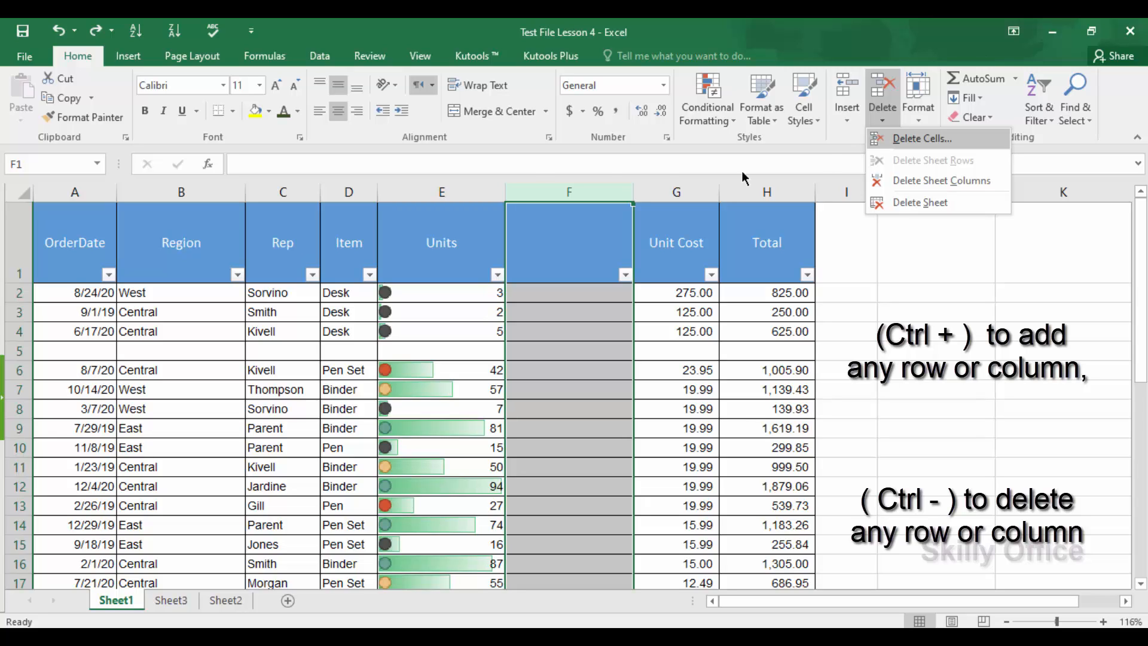
{"action": "left_click", "coordinate": [549, 183]}
{"action": "key", "text": "ctrl+minus"}
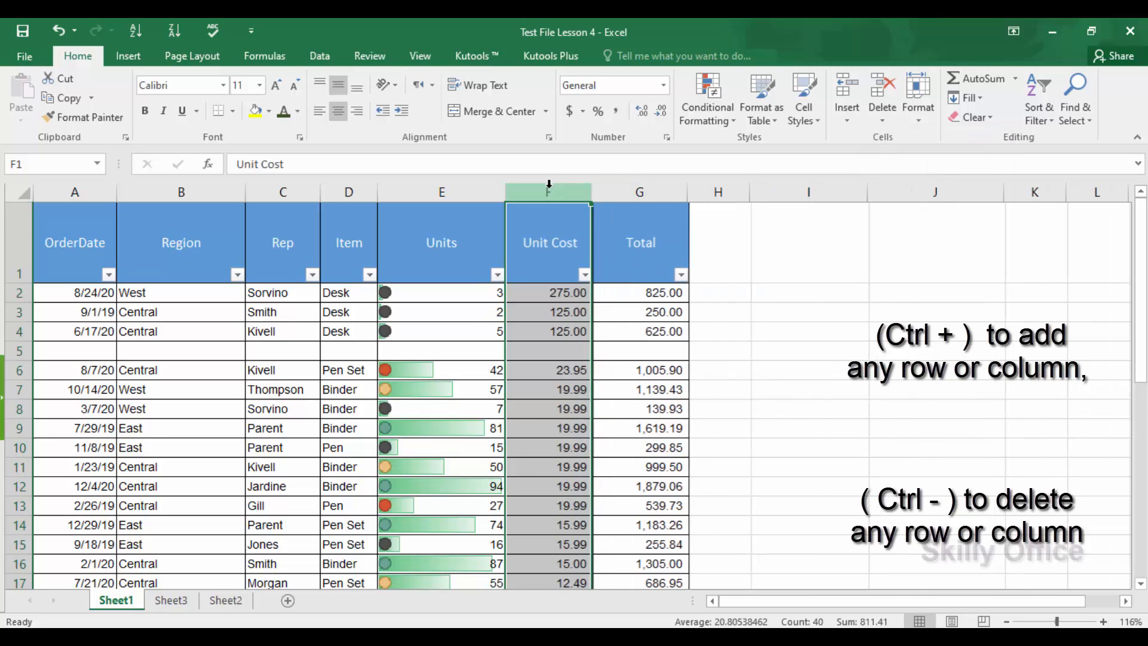
{"action": "left_click", "coordinate": [14, 351]}
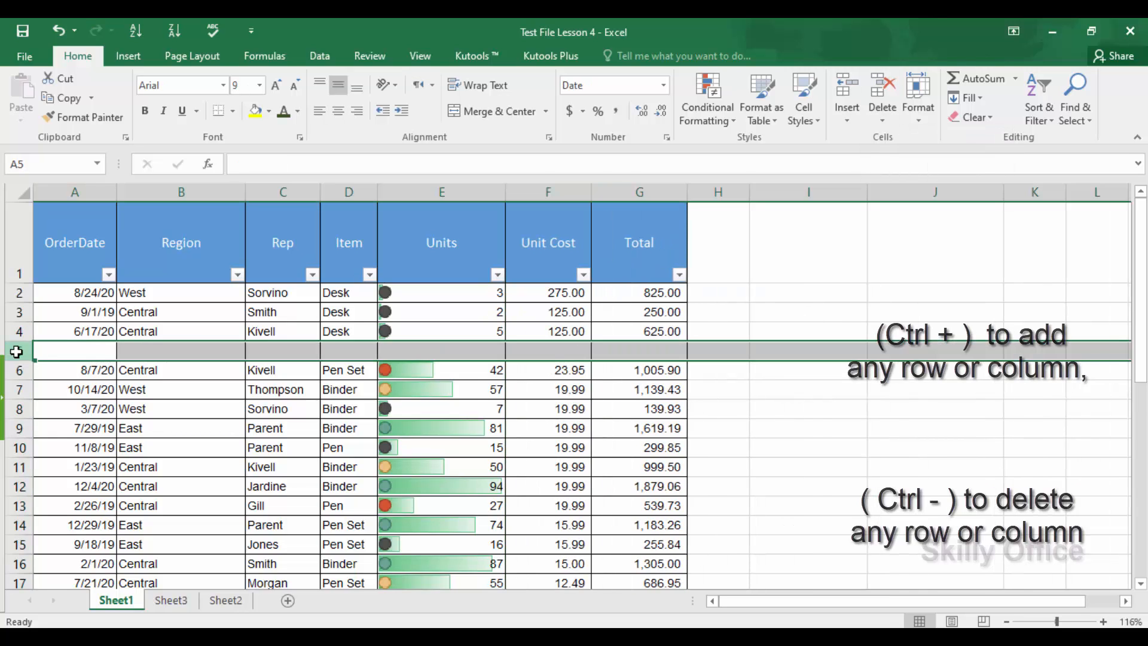
{"action": "key", "text": "ctrl+minus"}
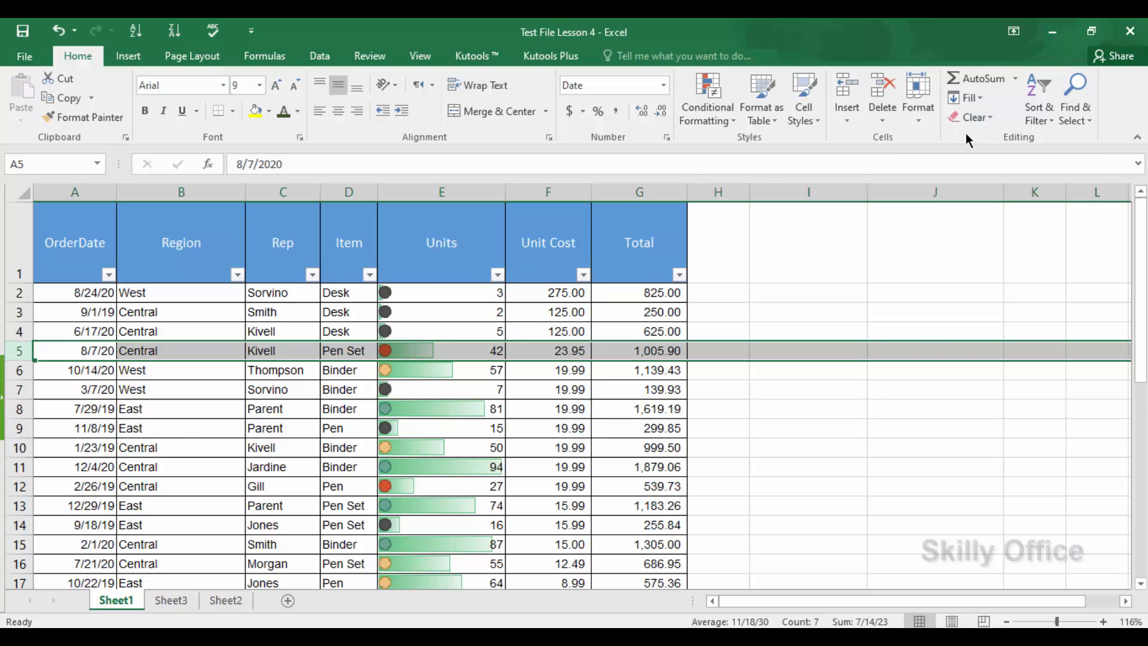
Use AutoSum in cell I5 to total the range E5:G5
{"action": "left_click", "coordinate": [1015, 79]}
{"action": "left_click", "coordinate": [1013, 81]}
{"action": "left_click", "coordinate": [654, 441]}
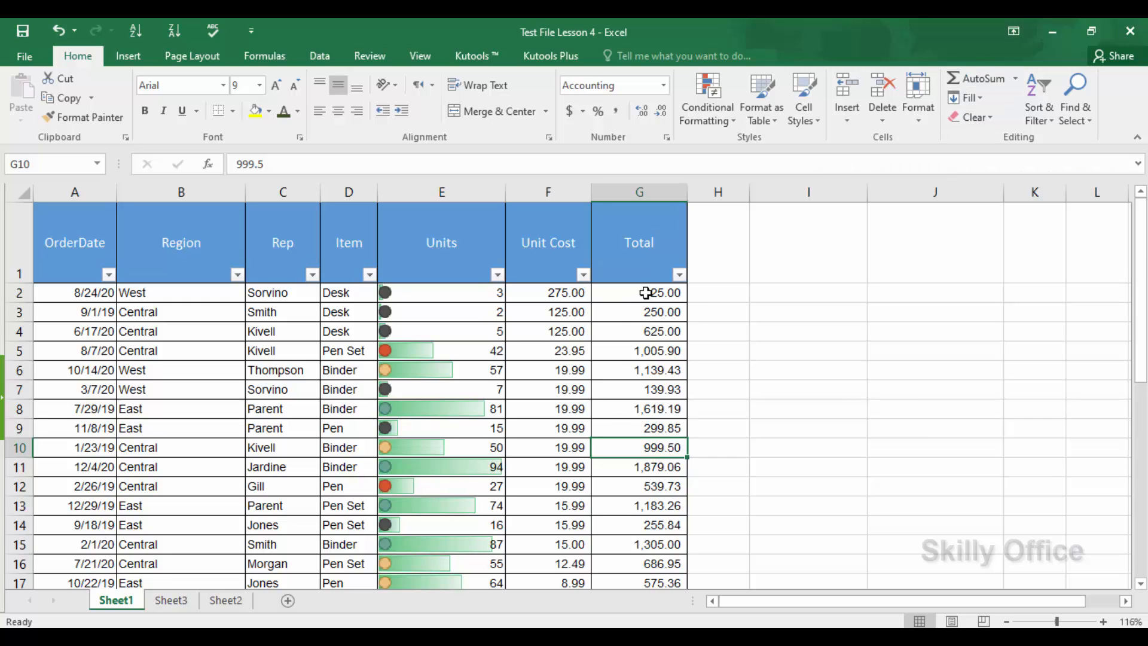
{"action": "left_click", "coordinate": [837, 354]}
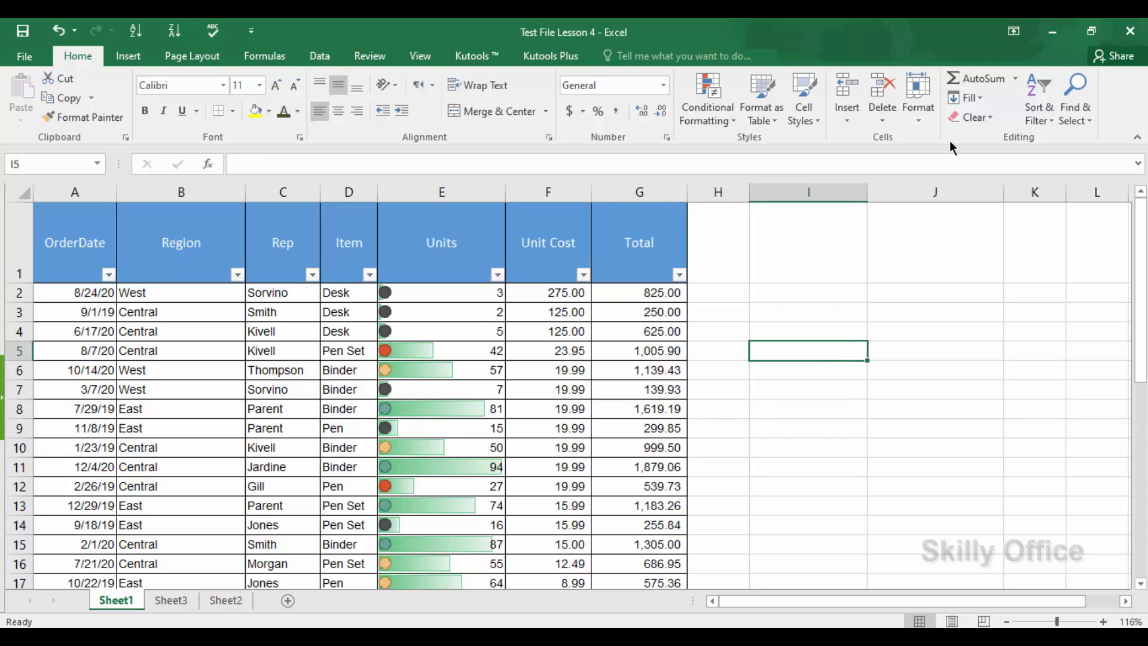
{"action": "left_click", "coordinate": [974, 75]}
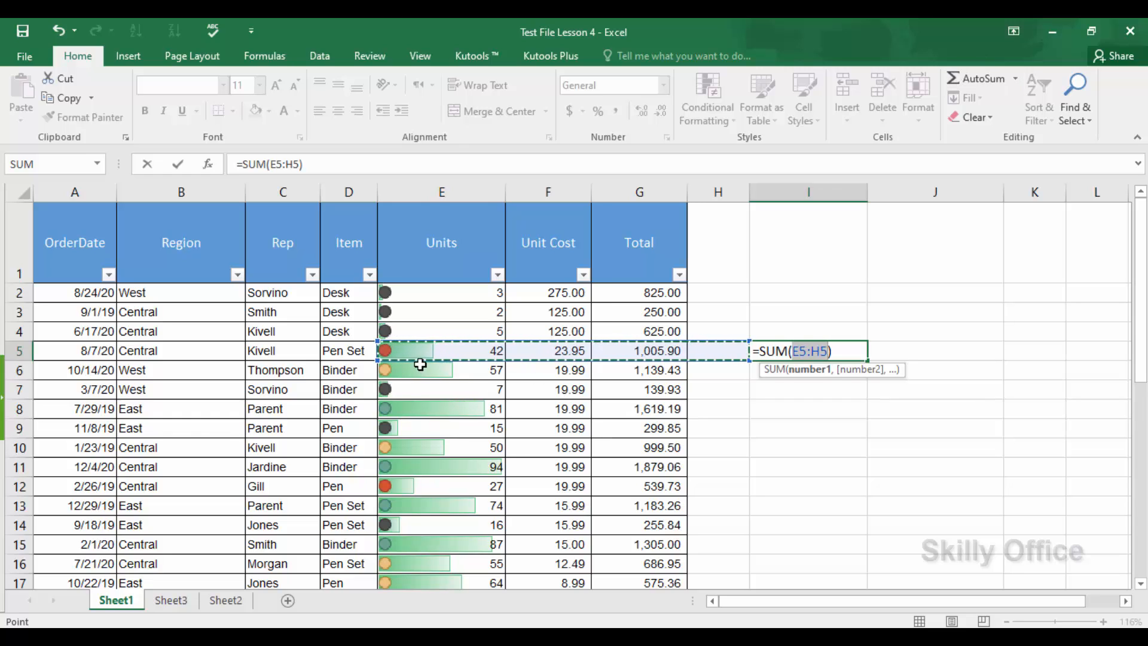
{"action": "left_click", "coordinate": [457, 349]}
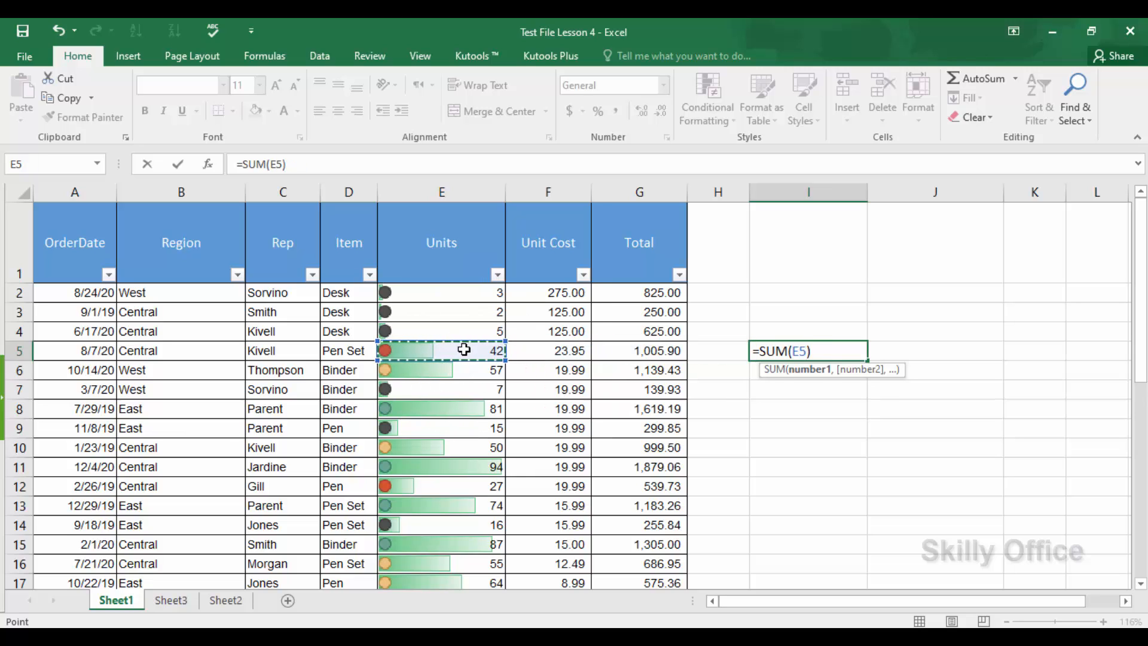
{"action": "left_click_drag", "start_coordinate": [496, 349], "coordinate": [607, 353]}
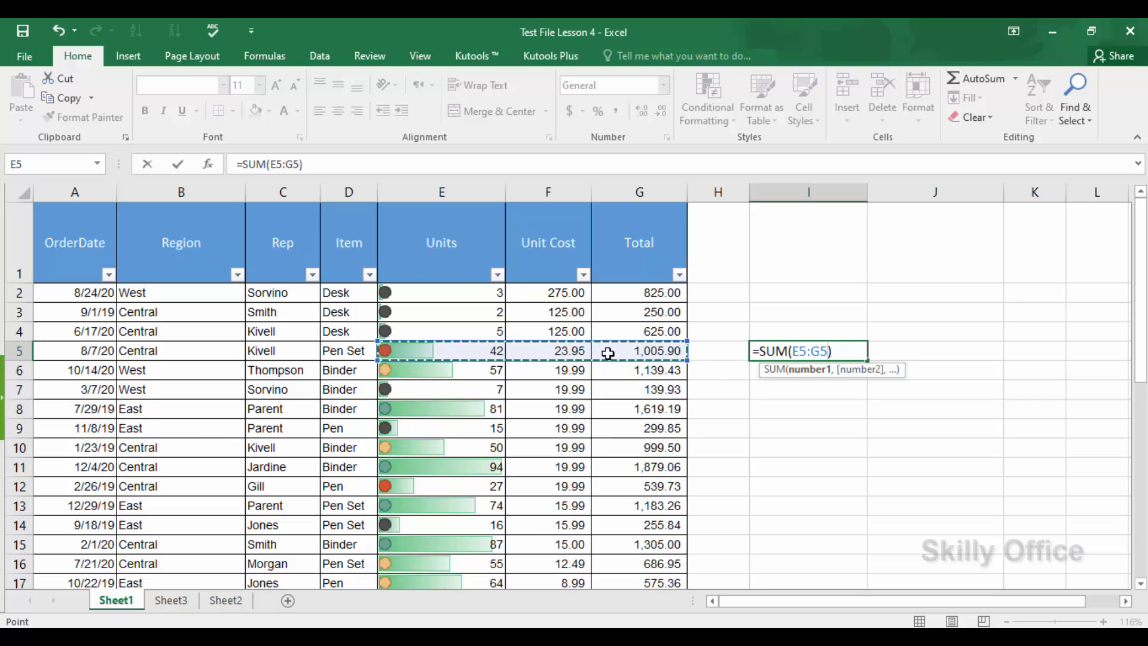
{"action": "key", "text": "Return"}
{"action": "left_click", "coordinate": [759, 351]}
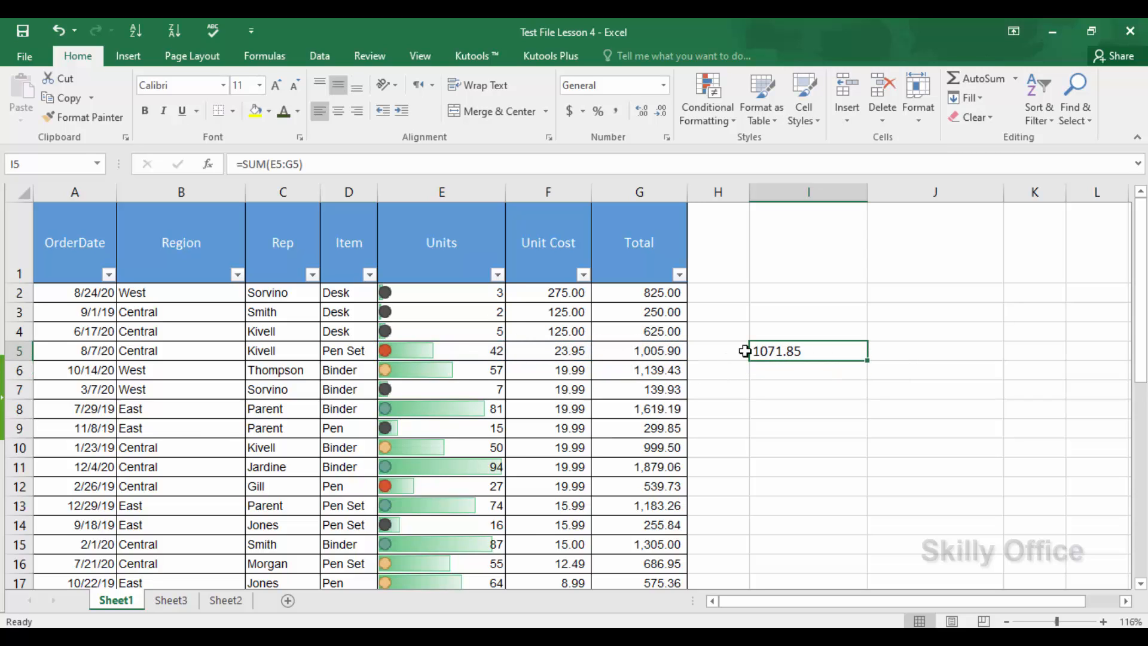
Check the status bar sum of E5:G5 against the I5 formula result and view the other AutoSum functions
{"action": "left_click", "coordinate": [485, 352]}
{"action": "left_click_drag", "start_coordinate": [484, 352], "coordinate": [631, 352]}
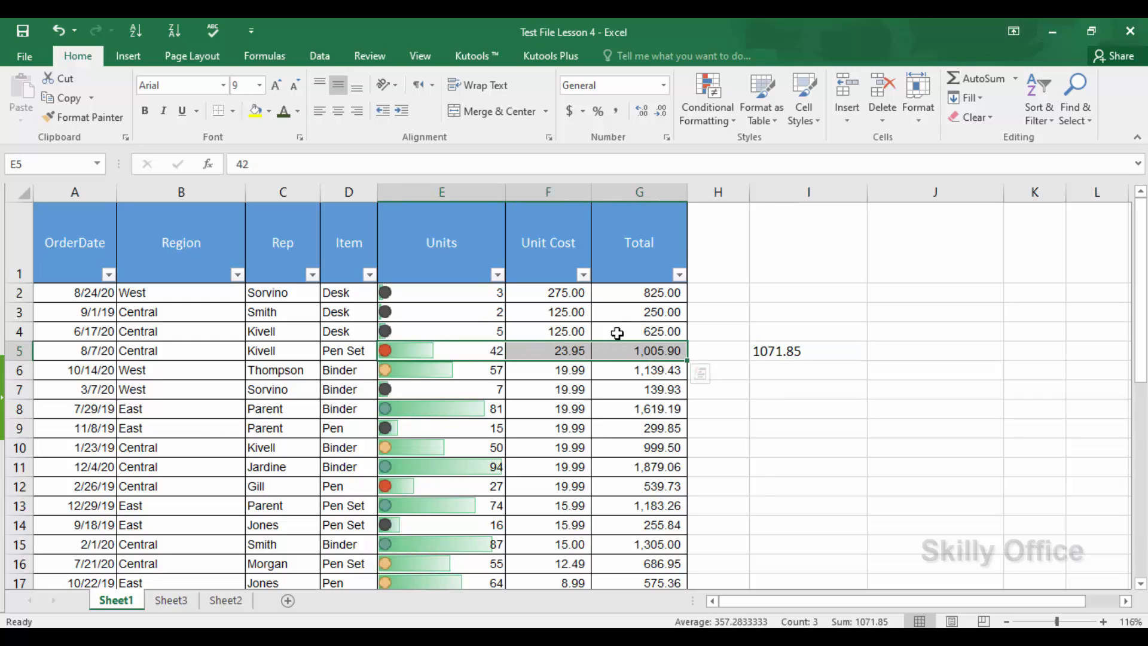
{"action": "key", "text": "ctrl+q"}
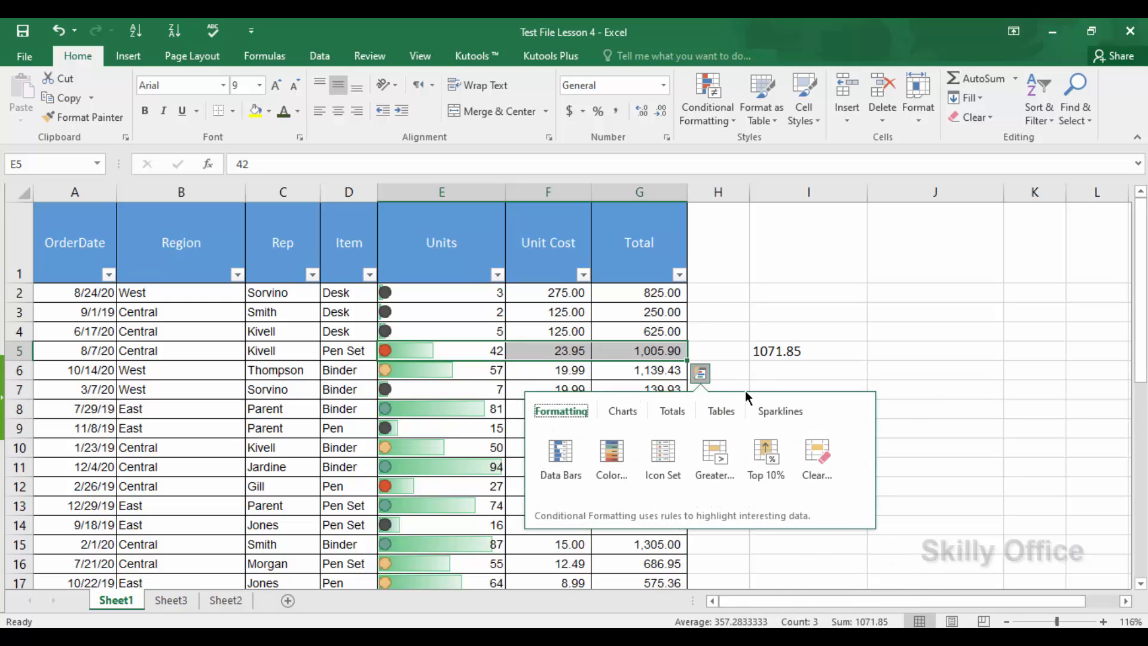
{"action": "left_click", "coordinate": [809, 352]}
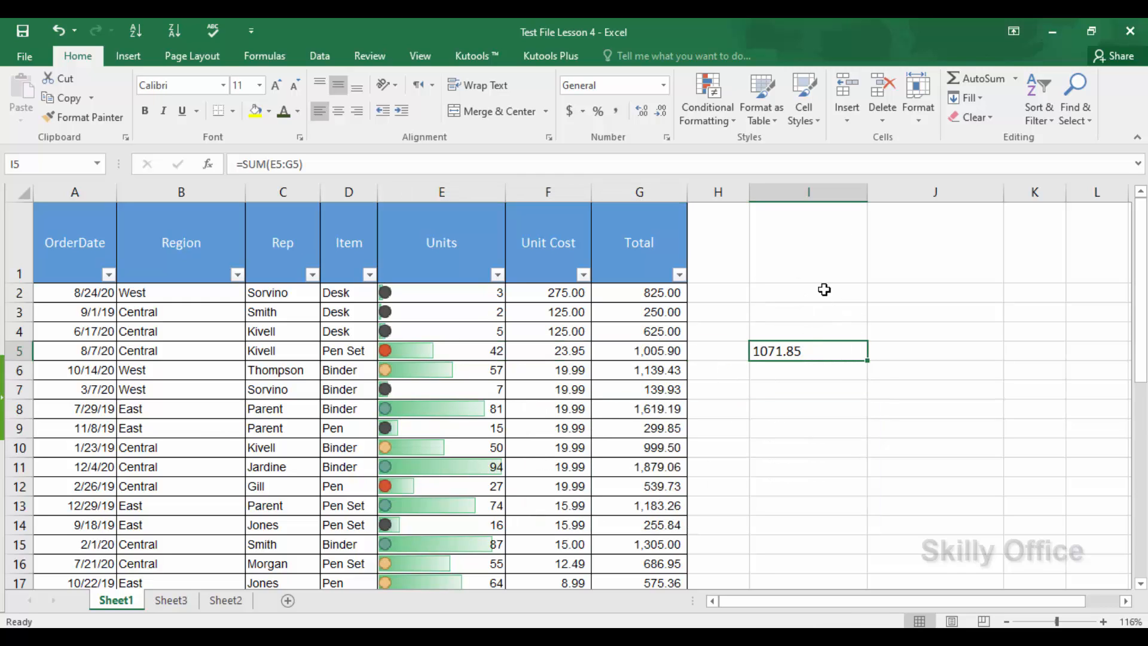
{"action": "left_click", "coordinate": [1015, 78]}
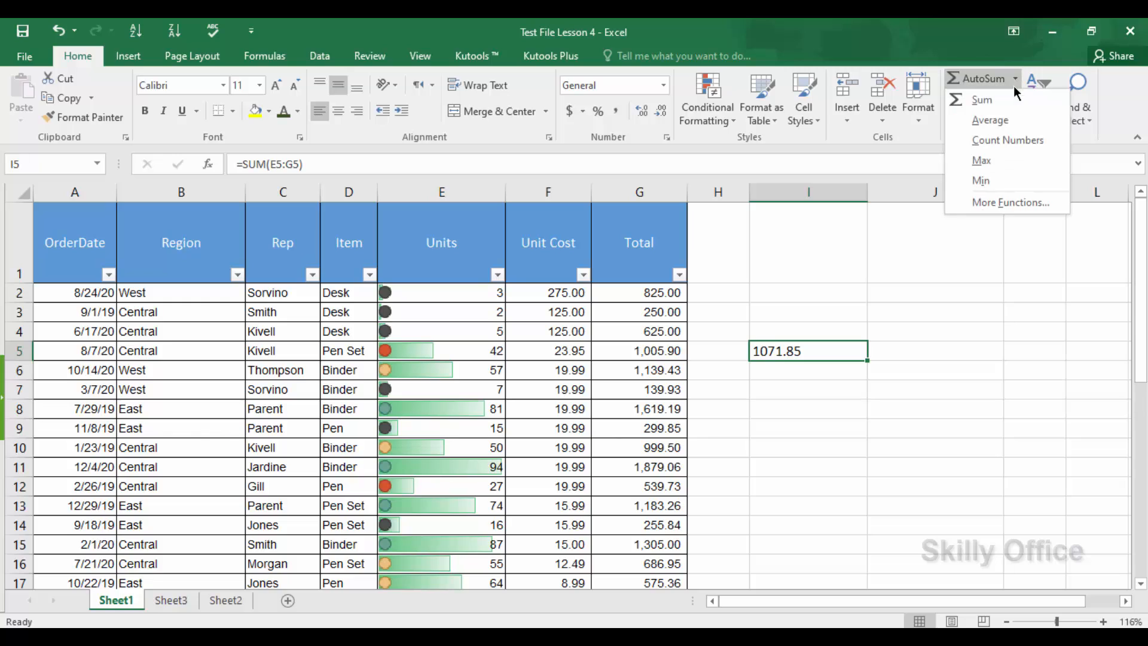
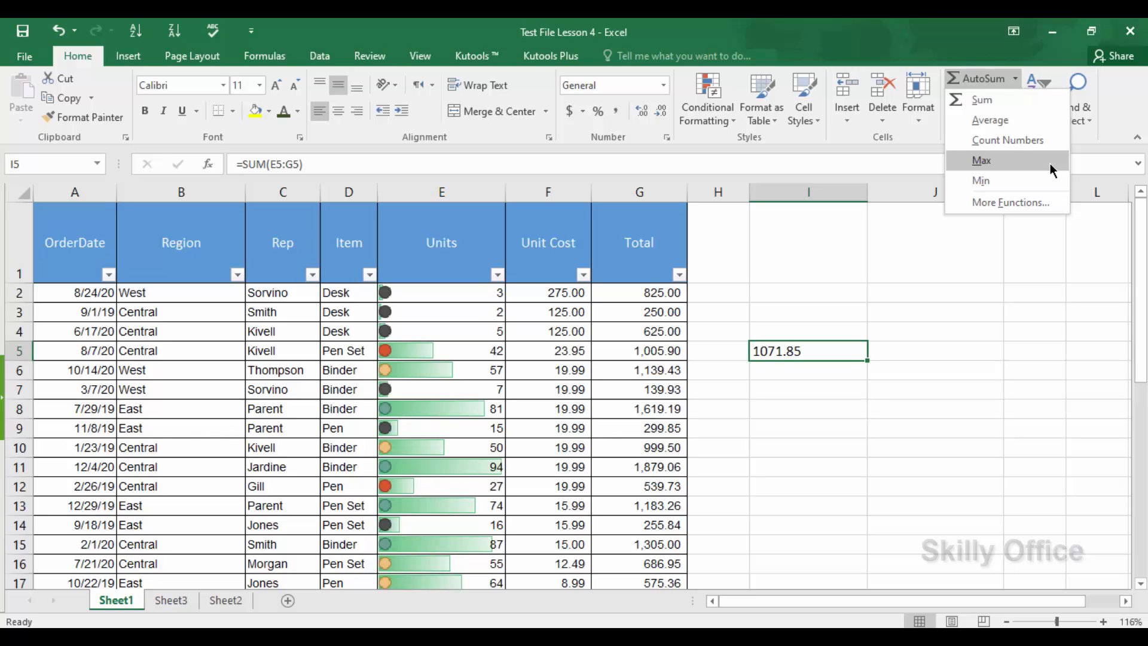
{"action": "left_click", "coordinate": [941, 20]}
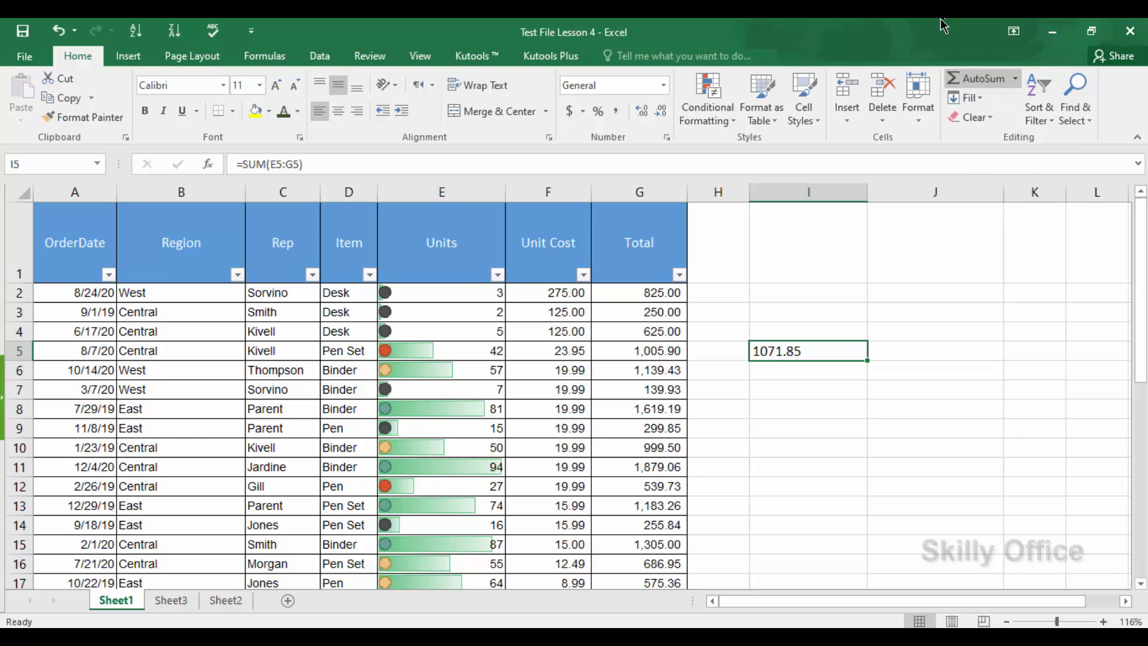
Fill the SUM formula in I5 down through I14
{"action": "left_click", "coordinate": [984, 98]}
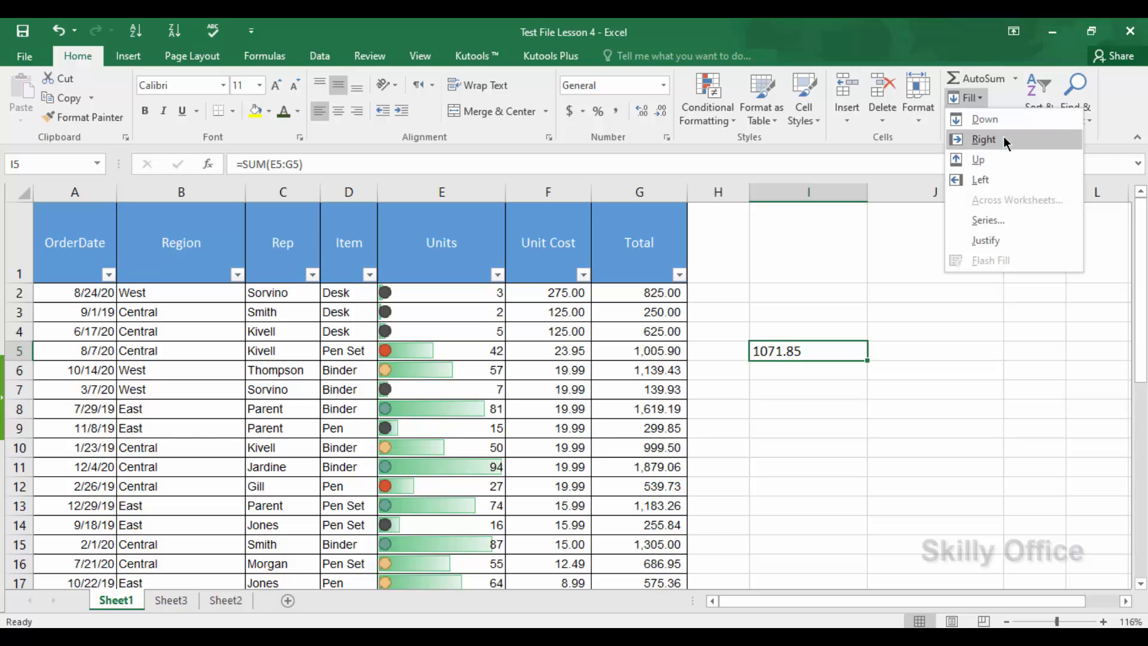
{"action": "left_click", "coordinate": [839, 355]}
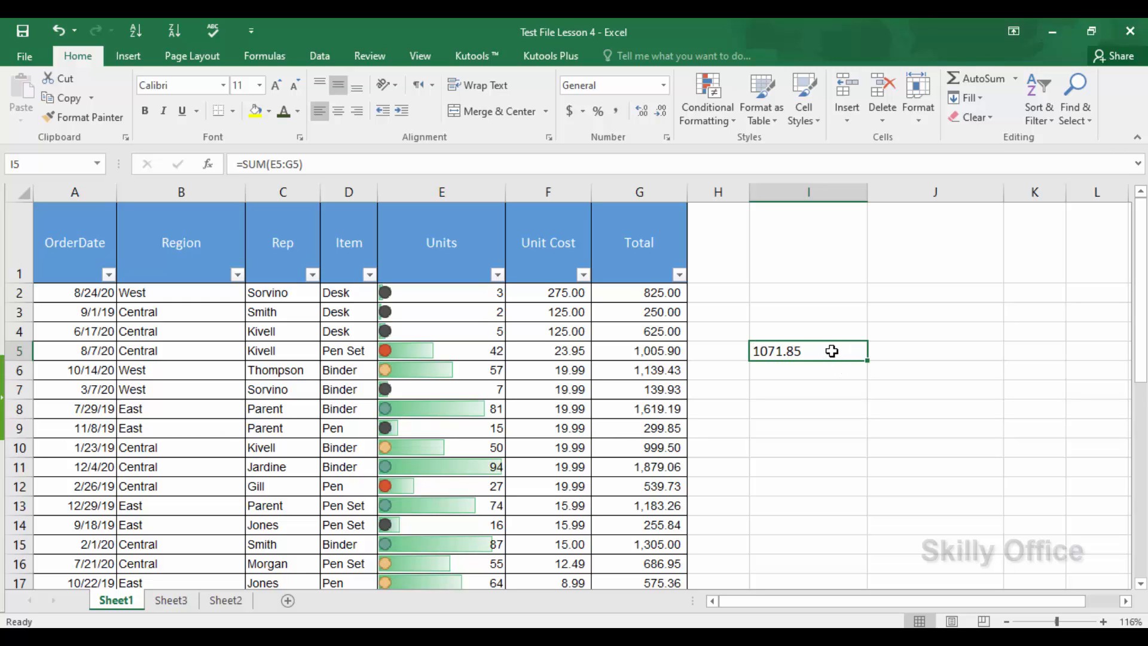
{"action": "left_click_drag", "start_coordinate": [831, 351], "coordinate": [825, 533]}
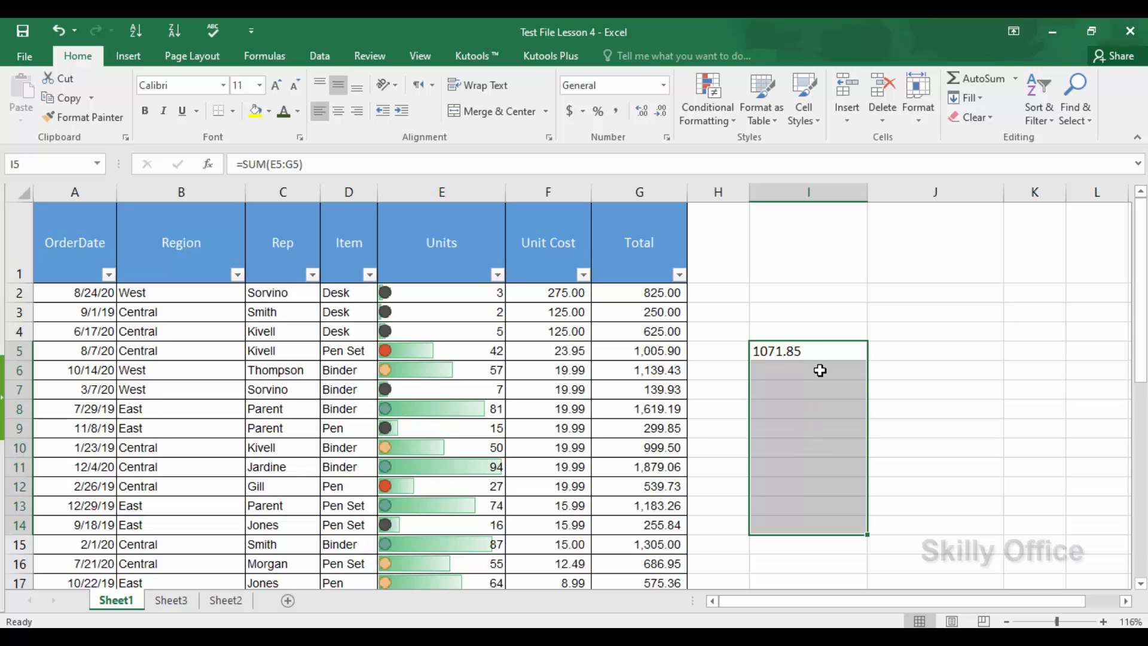
{"action": "left_click", "coordinate": [980, 97]}
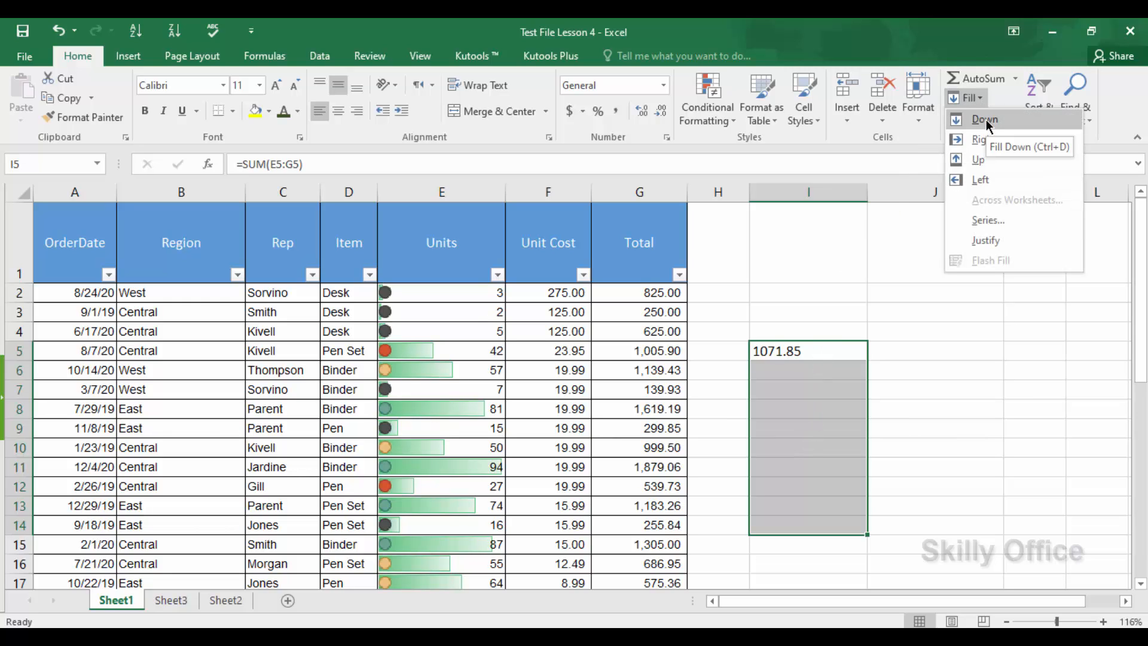
{"action": "left_click", "coordinate": [985, 120]}
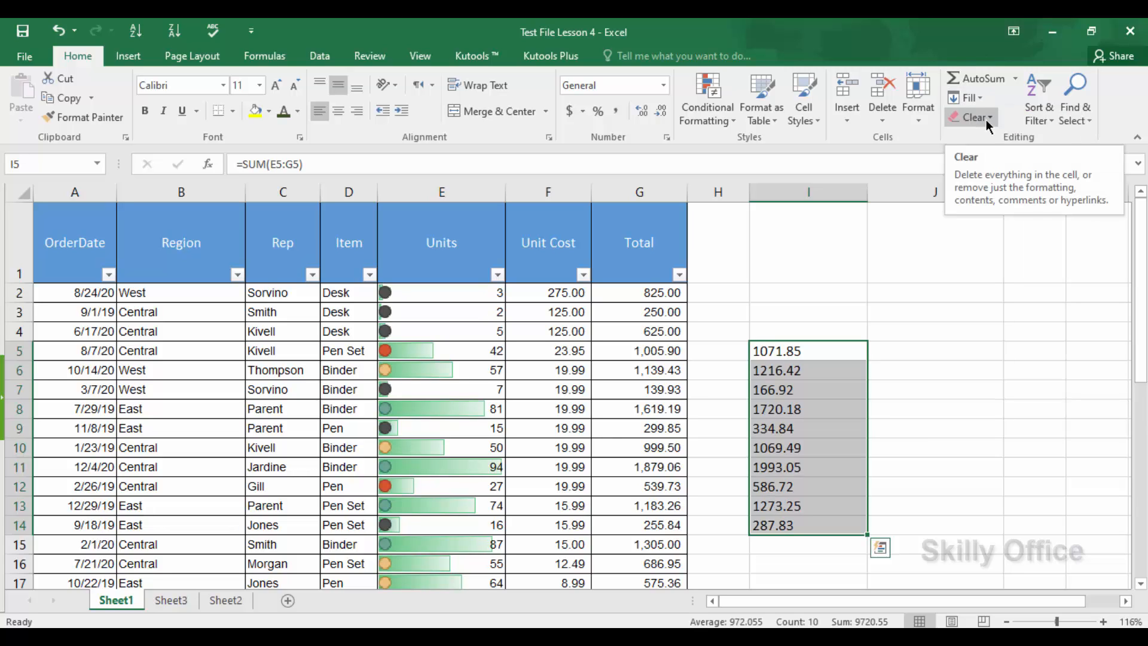
{"action": "left_click", "coordinate": [770, 351]}
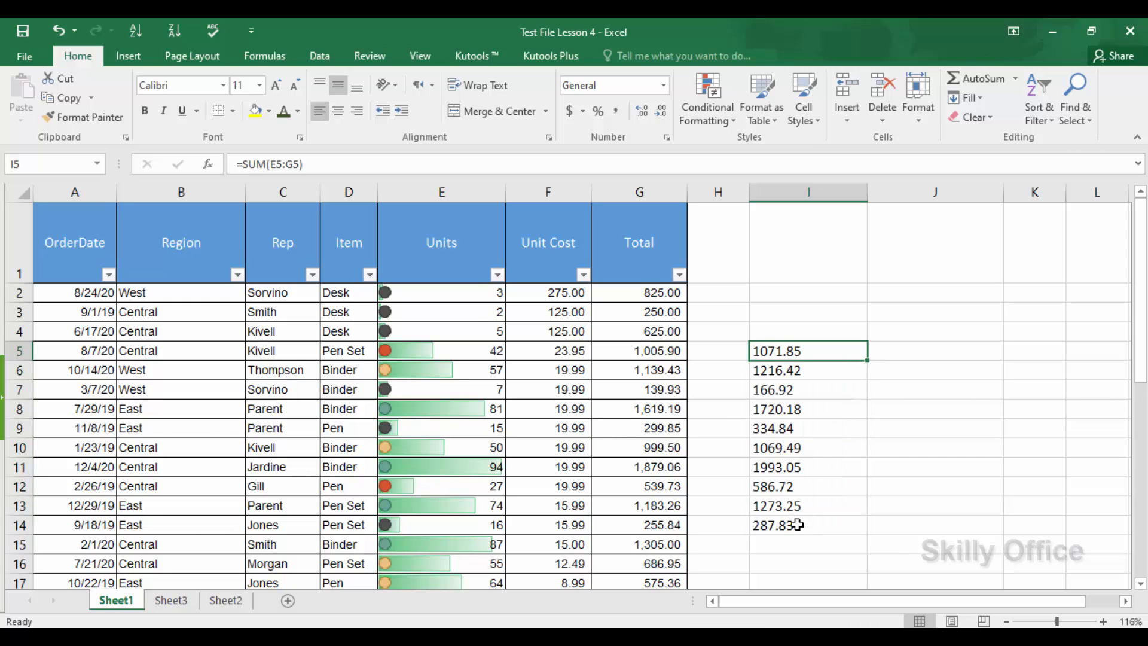
Copy the unit cost in F6 into cell J5
{"action": "left_click", "coordinate": [550, 370]}
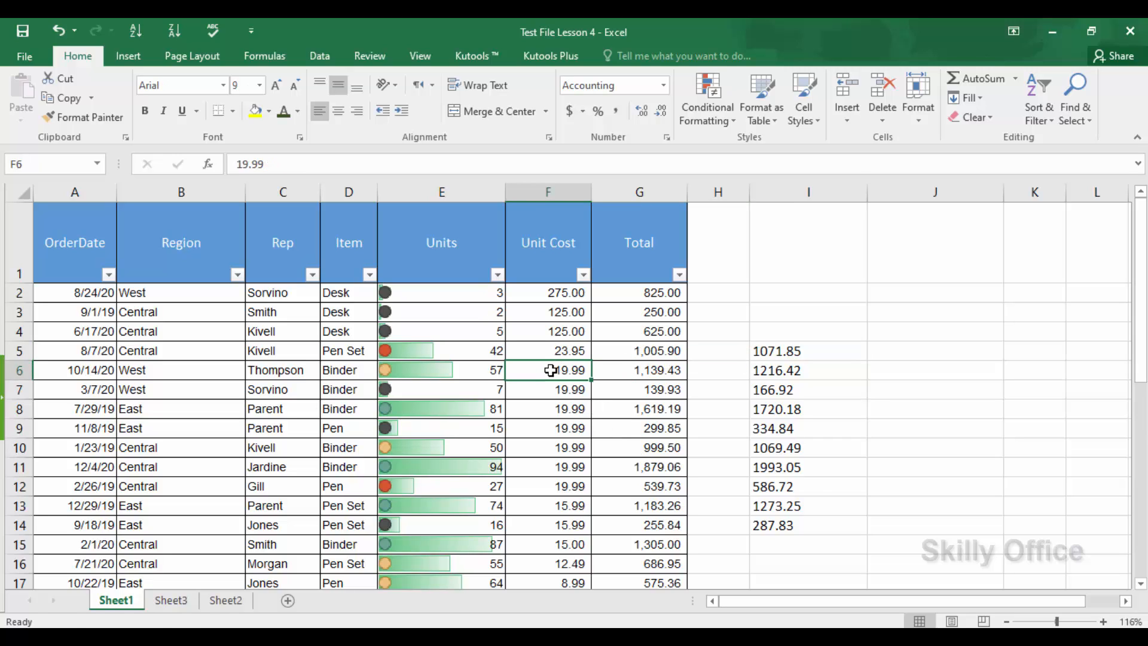
{"action": "key", "text": "ctrl+c"}
{"action": "key", "text": "Right"}
{"action": "key", "text": "Right"}
{"action": "key", "text": "Right"}
{"action": "key", "text": "Right"}
{"action": "key", "text": "Up"}
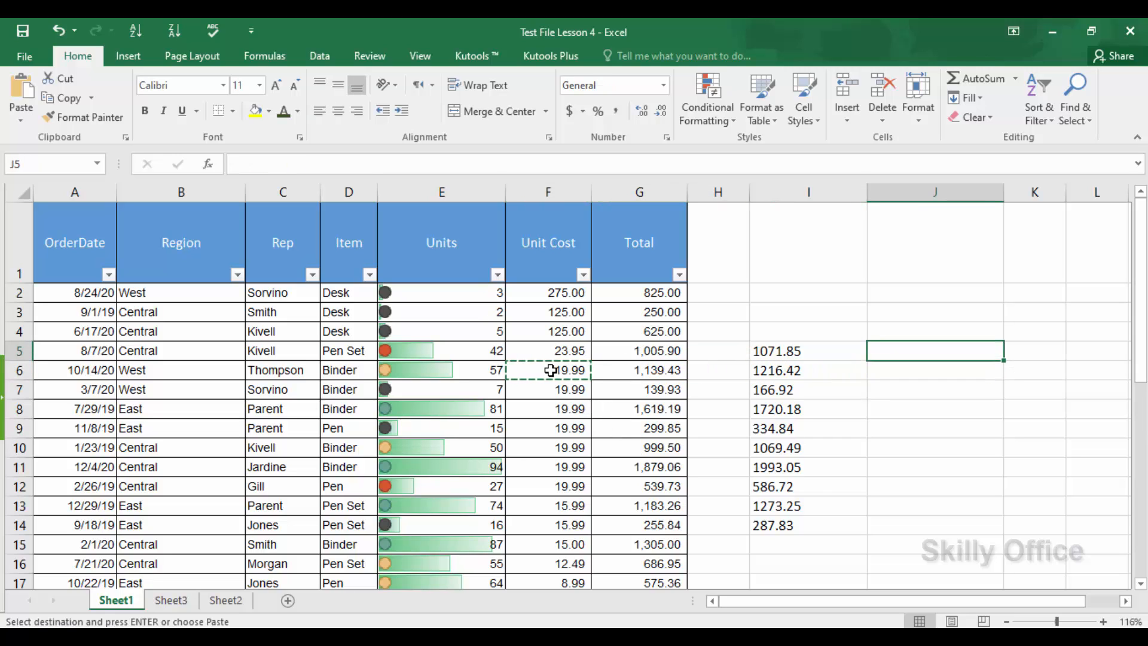
{"action": "key", "text": "ctrl+v"}
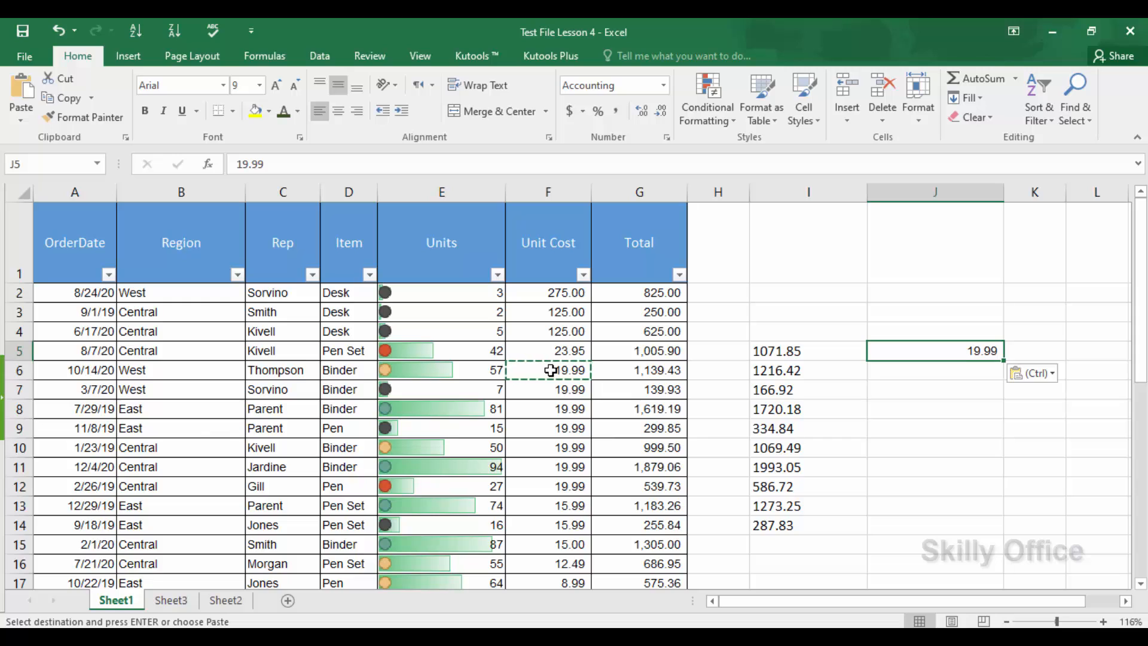
Fill the 19.99 value in J5 down through J14
{"action": "key", "text": "shift+Down"}
{"action": "key", "text": "shift+Down"}
{"action": "key", "text": "shift+Down"}
{"action": "key", "text": "shift+Down"}
{"action": "key", "text": "shift+Down"}
{"action": "key", "text": "shift+Down"}
{"action": "key", "text": "shift+Down"}
{"action": "key", "text": "shift+Down"}
{"action": "key", "text": "shift+Down"}
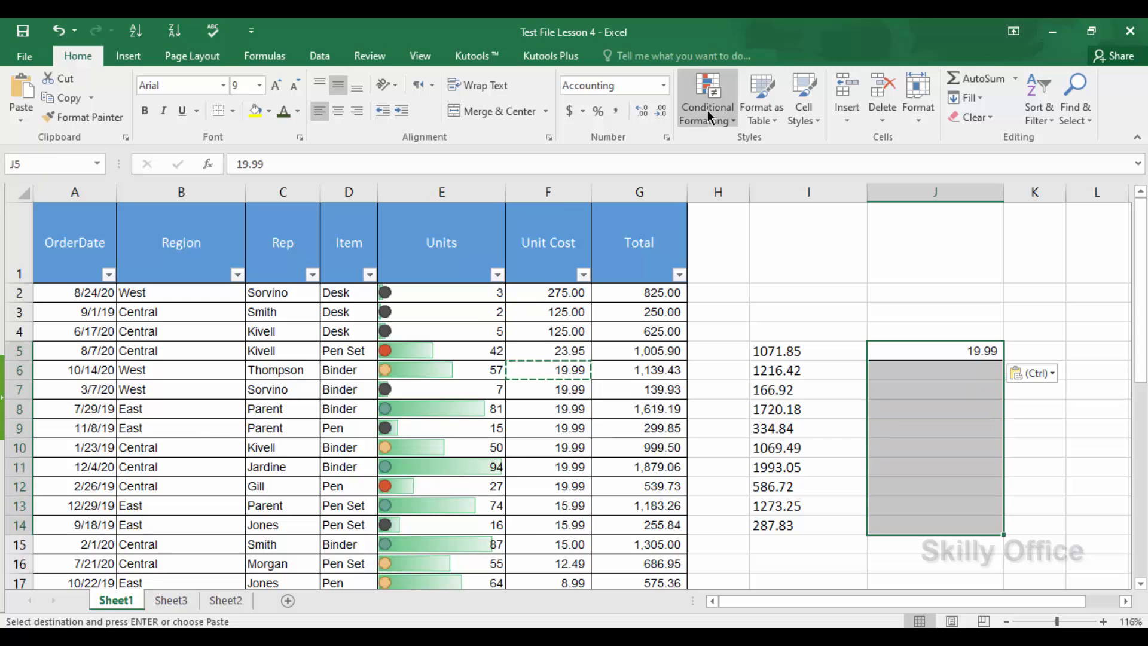
{"action": "left_click", "coordinate": [977, 96]}
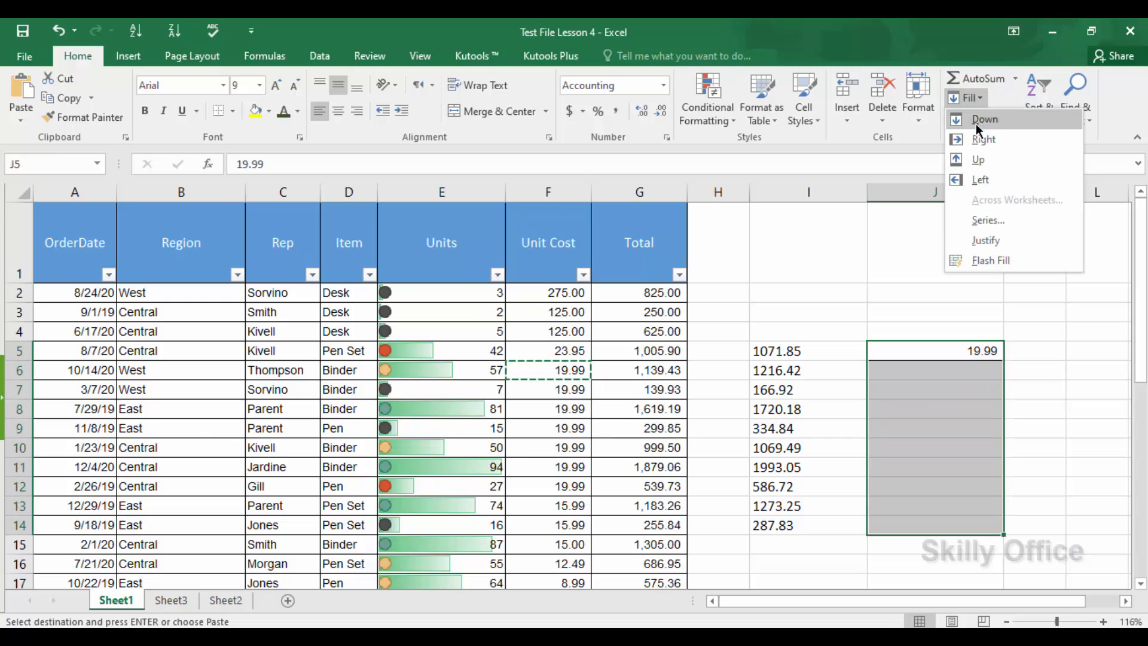
{"action": "left_click", "coordinate": [976, 123]}
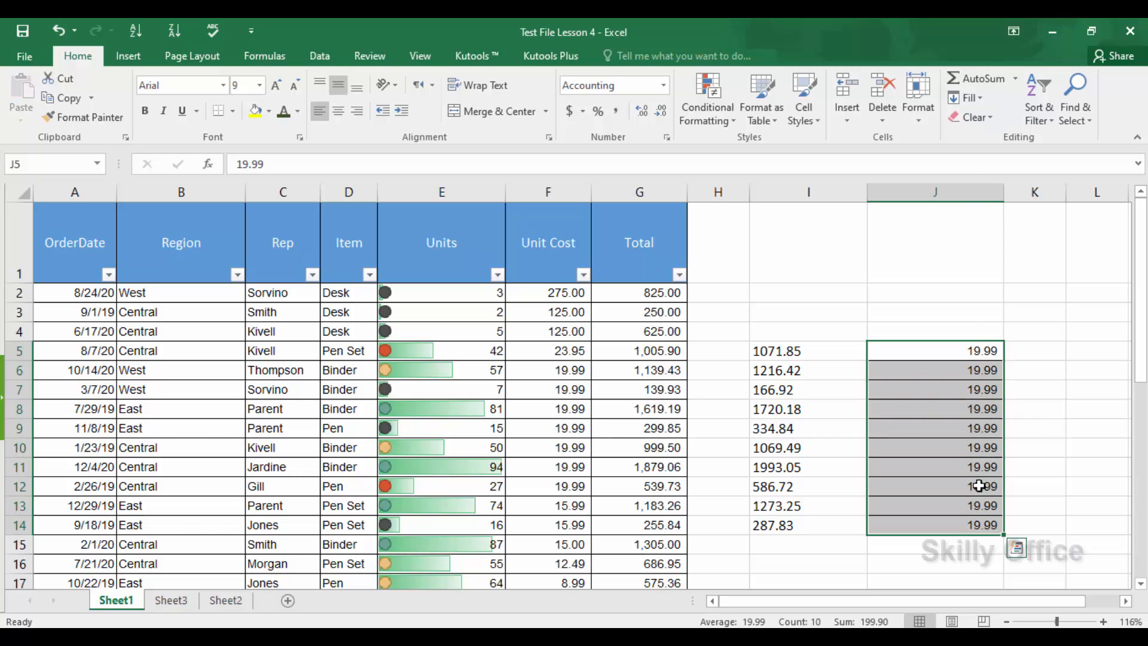
Check the formula in I5 against the status bar sum of E5:G5
{"action": "key", "text": "ctrl+q"}
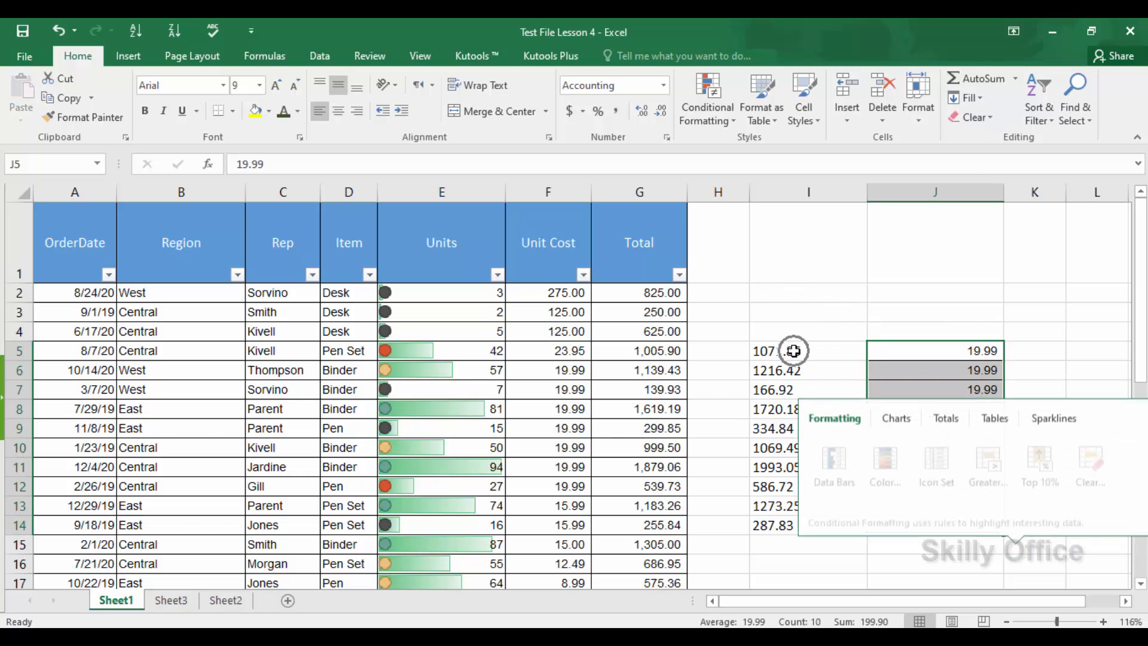
{"action": "key", "text": "ctrl"}
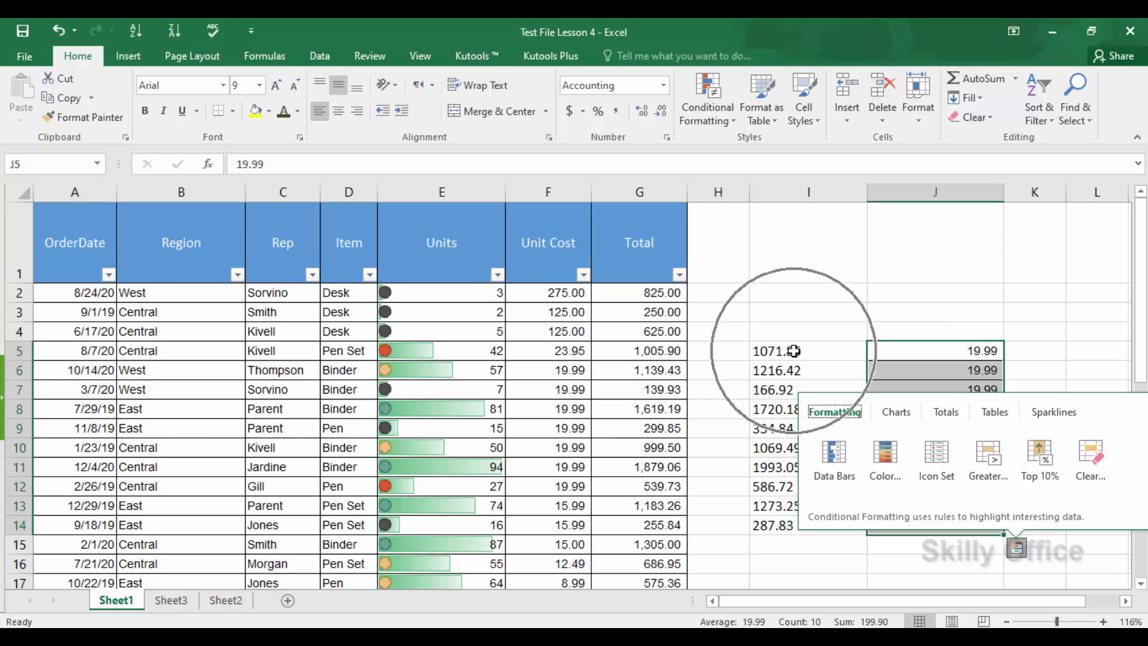
{"action": "left_click", "coordinate": [793, 351]}
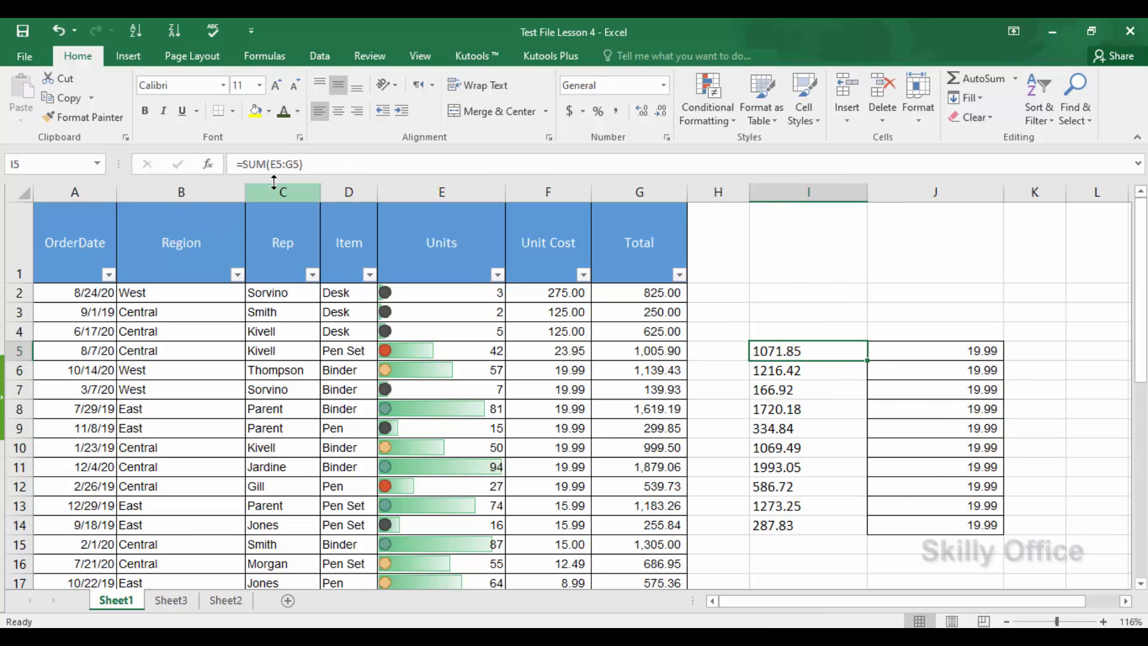
{"action": "left_click", "coordinate": [481, 351]}
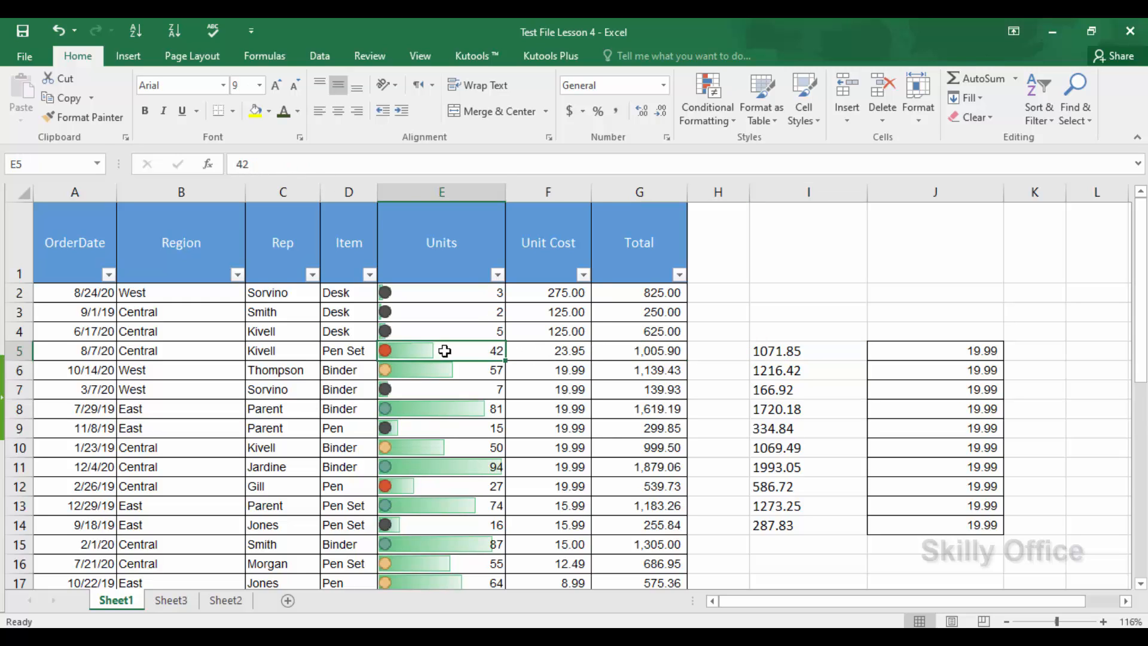
{"action": "left_click_drag", "start_coordinate": [444, 351], "coordinate": [614, 349]}
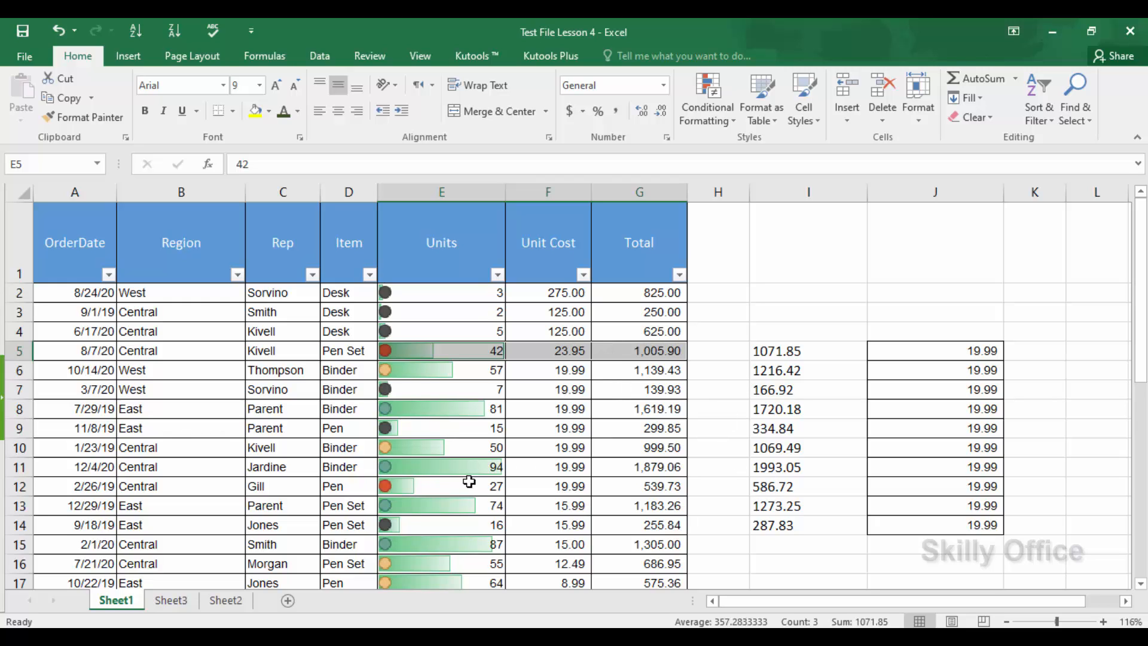
Compare the status bar sum of E12:G12 with the filled formula in I12
{"action": "left_click_drag", "start_coordinate": [470, 481], "coordinate": [644, 485]}
{"action": "key", "text": "ctrl+q"}
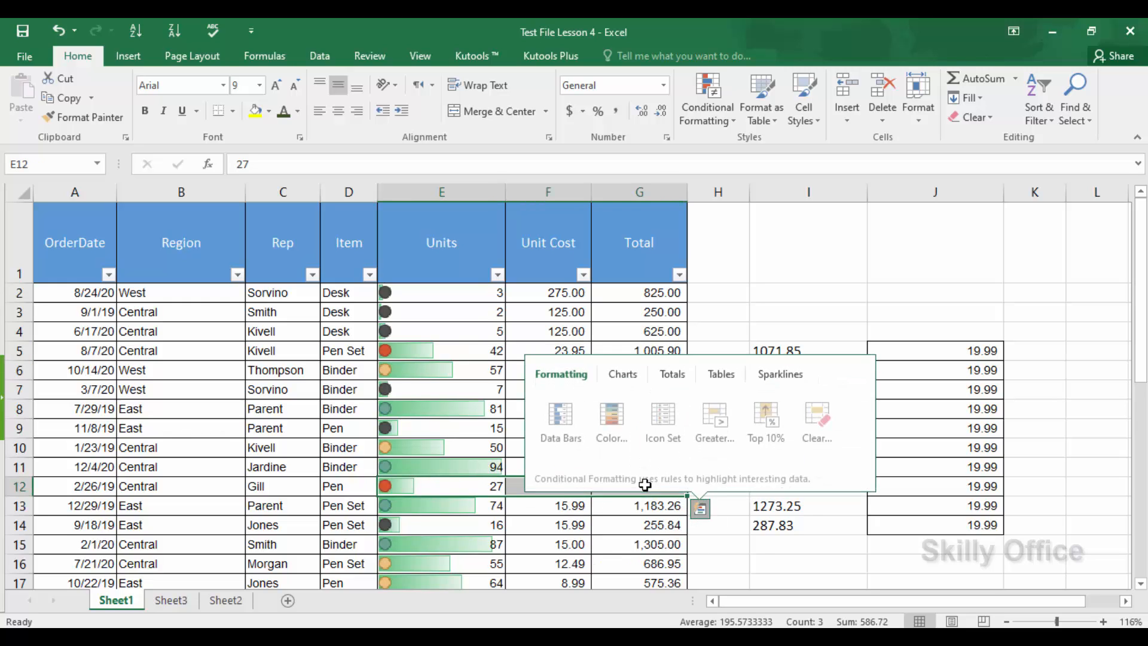
{"action": "left_click", "coordinate": [491, 484]}
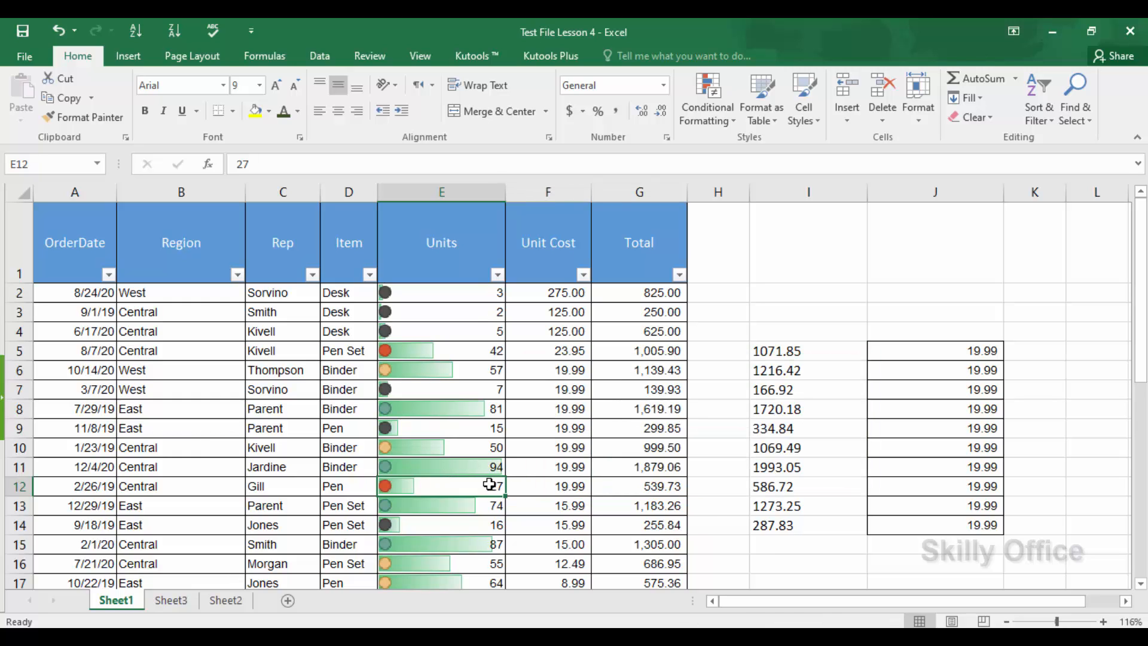
{"action": "left_click_drag", "start_coordinate": [490, 484], "coordinate": [628, 483]}
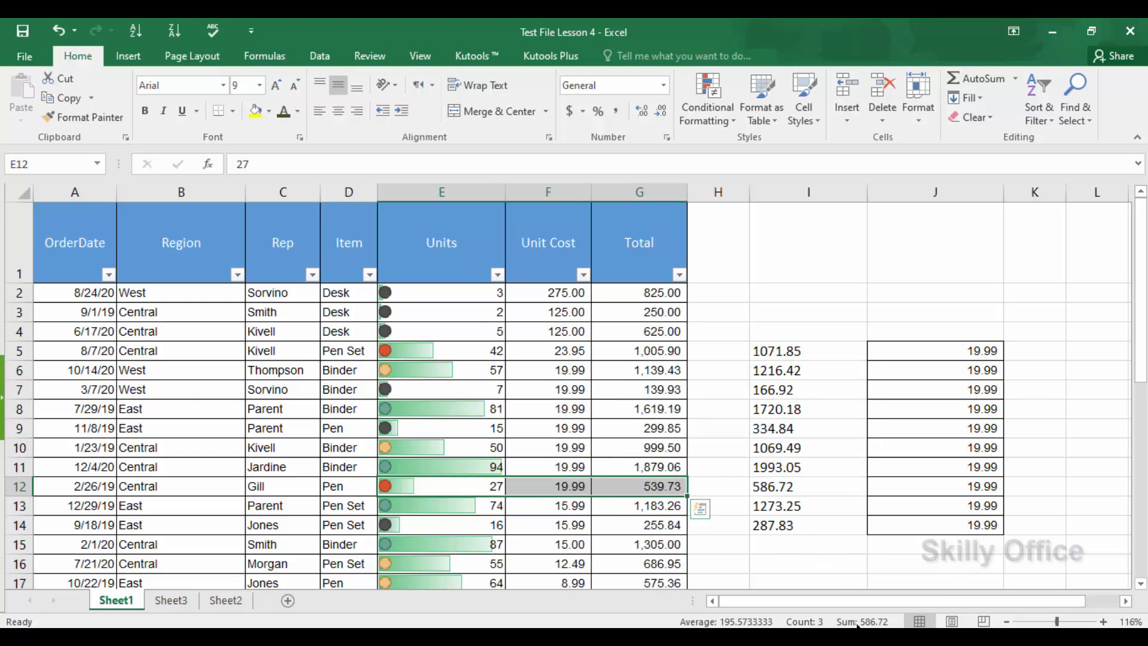
{"action": "key", "text": "ctrl+q"}
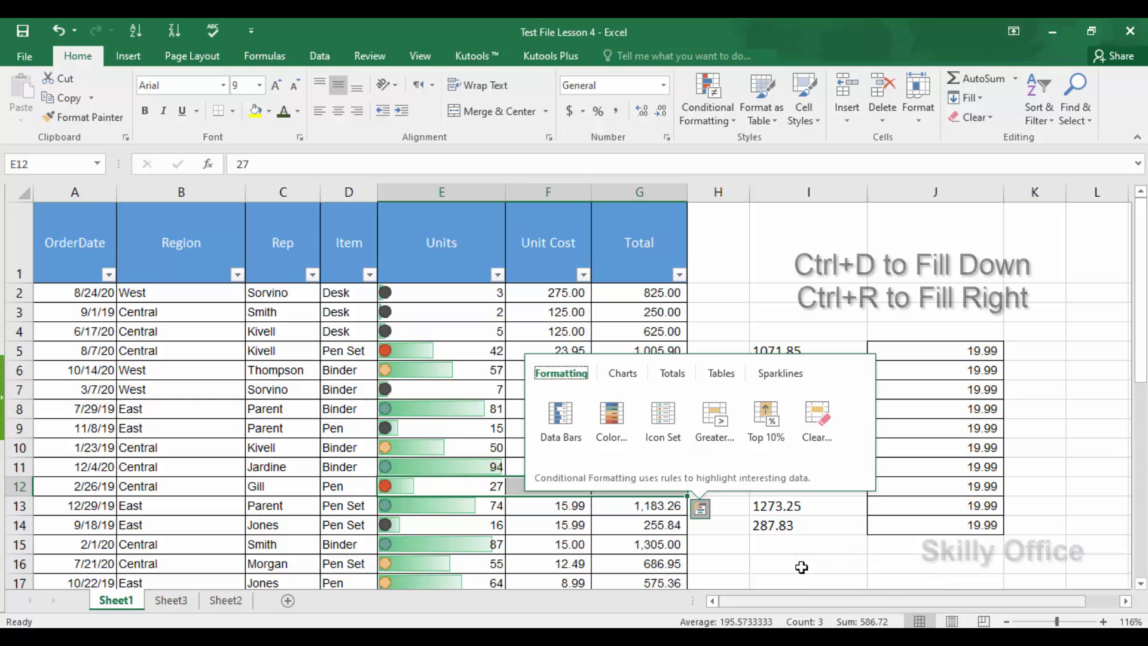
{"action": "key", "text": "Escape"}
{"action": "left_click", "coordinate": [789, 550]}
{"action": "left_click", "coordinate": [765, 487]}
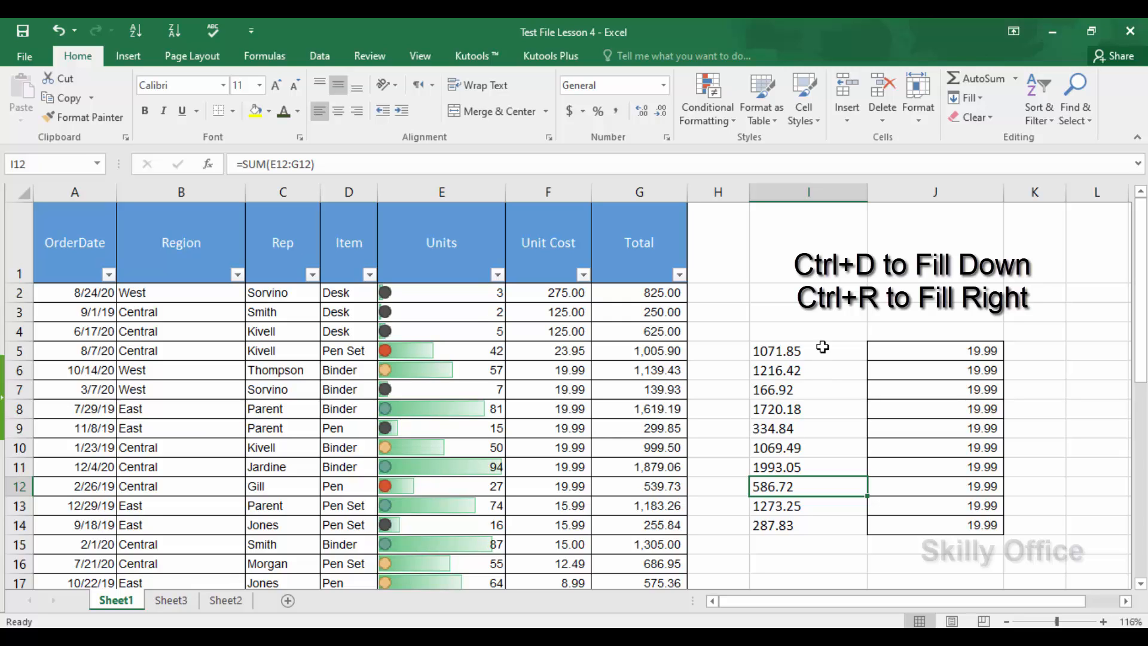
Fill the values in J5:J14 right across the columns through Q
{"action": "left_click_drag", "start_coordinate": [981, 350], "coordinate": [992, 523]}
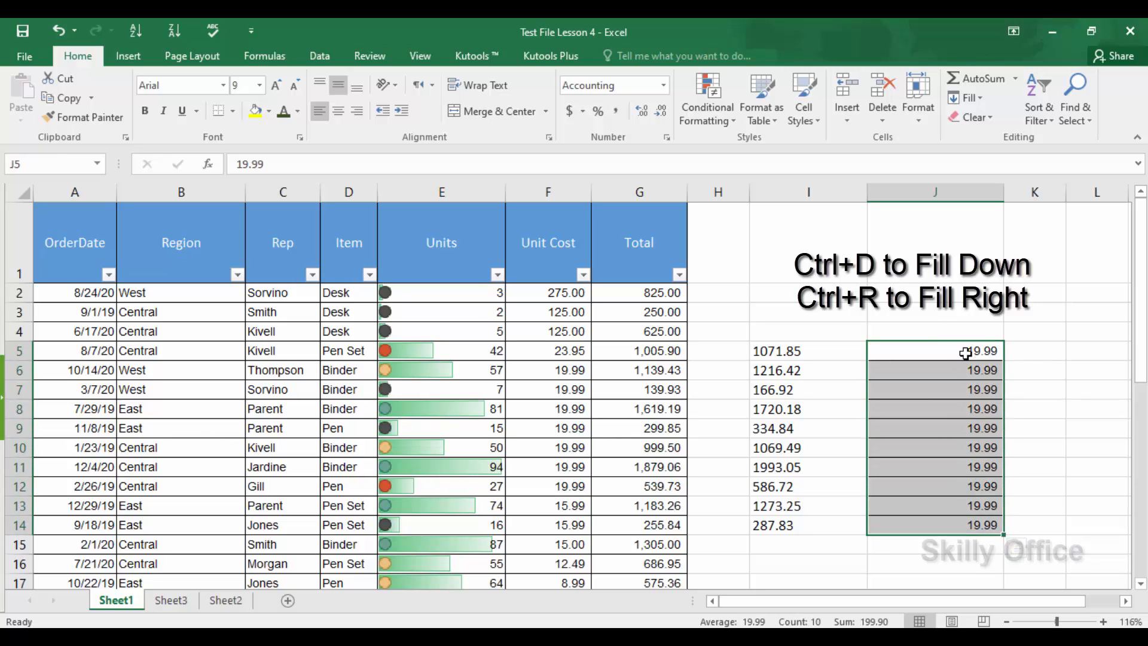
{"action": "left_click_drag", "start_coordinate": [966, 353], "coordinate": [920, 522]}
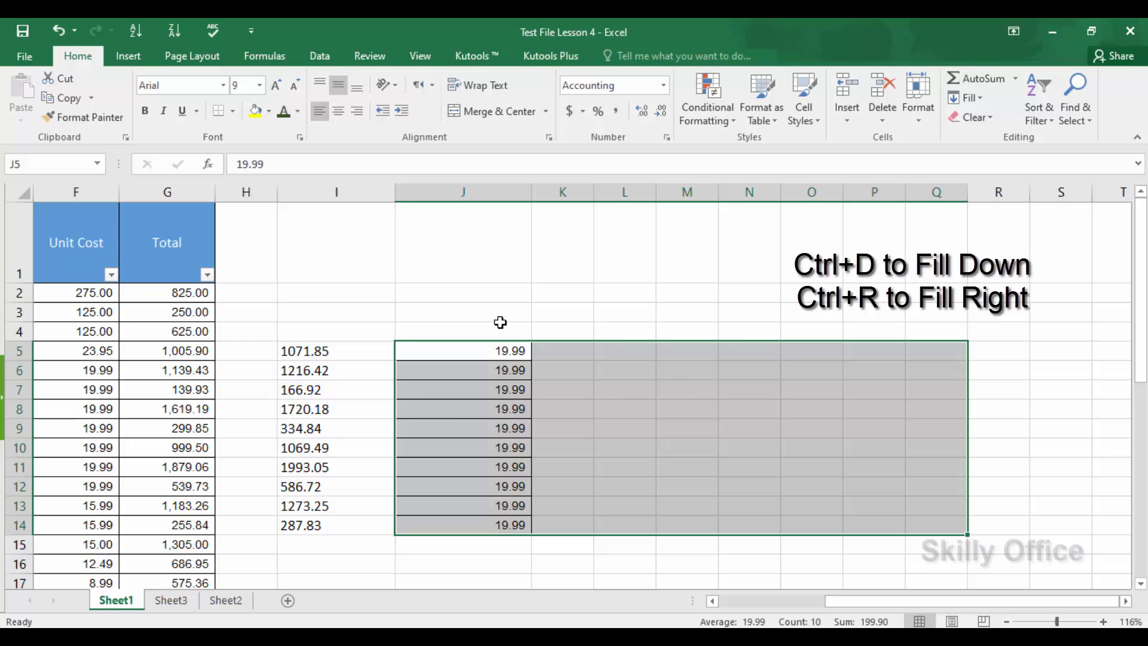
{"action": "left_click", "coordinate": [980, 100]}
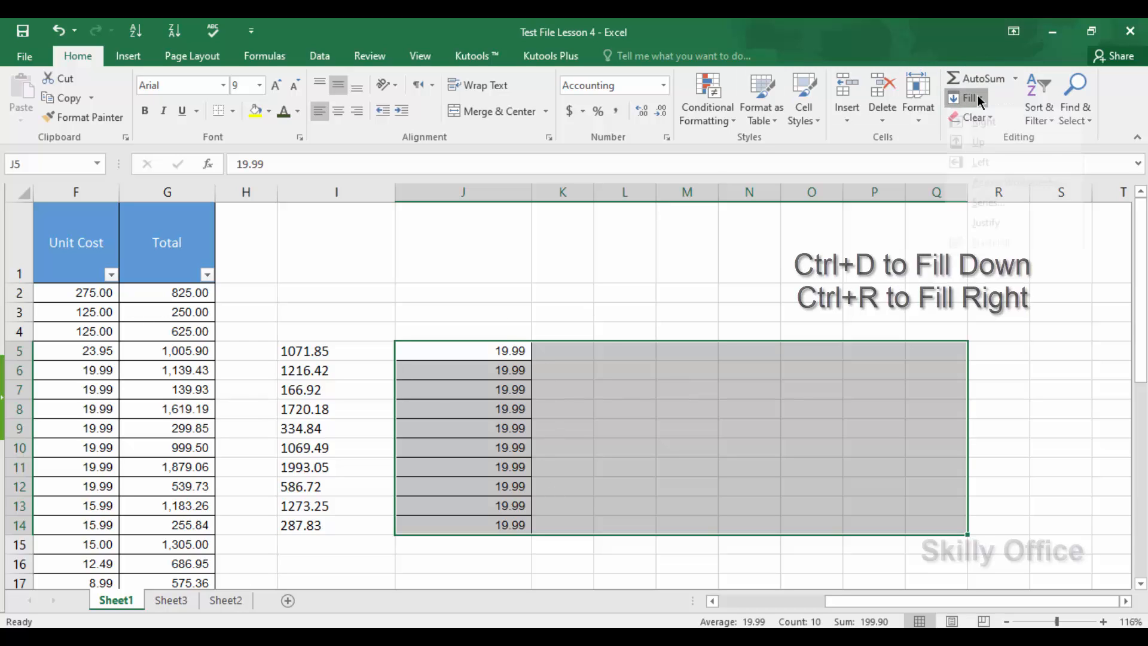
{"action": "left_click", "coordinate": [998, 139]}
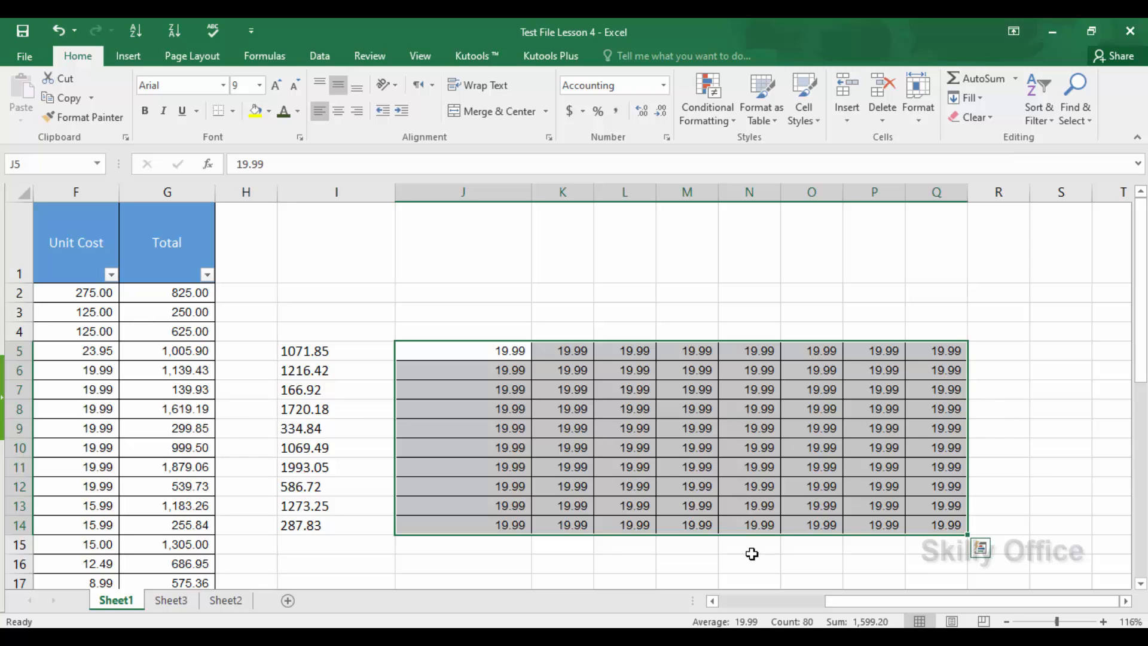
Fill the values in J5:N5 up through row 2
{"action": "left_click_drag", "start_coordinate": [484, 275], "coordinate": [800, 335]}
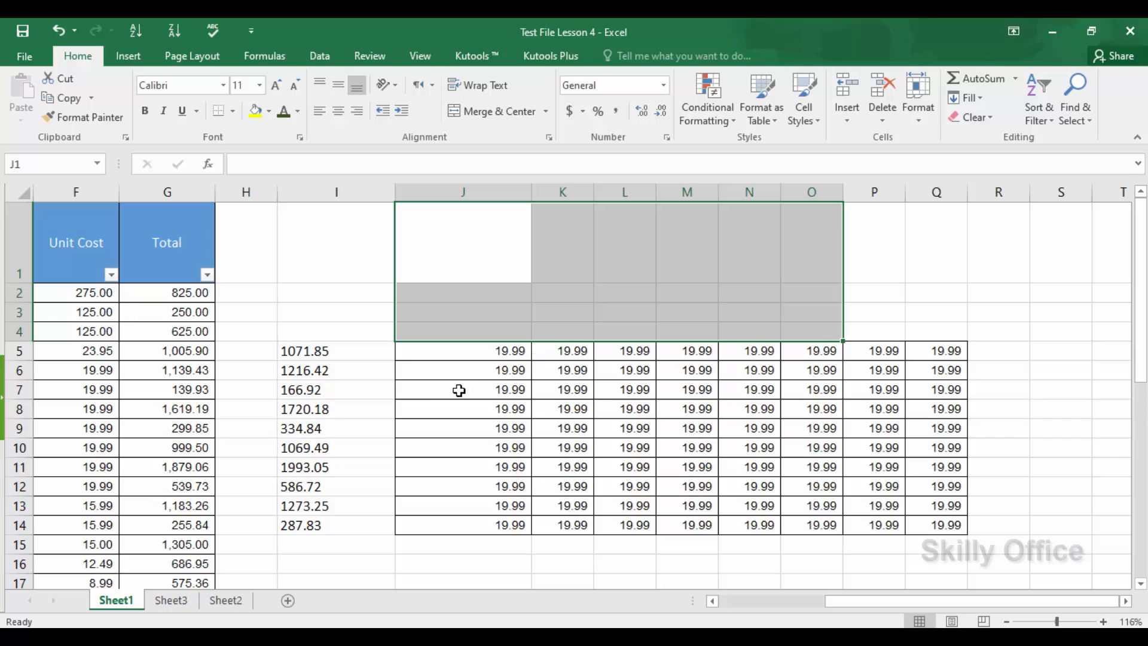
{"action": "left_click_drag", "start_coordinate": [466, 355], "coordinate": [739, 356]}
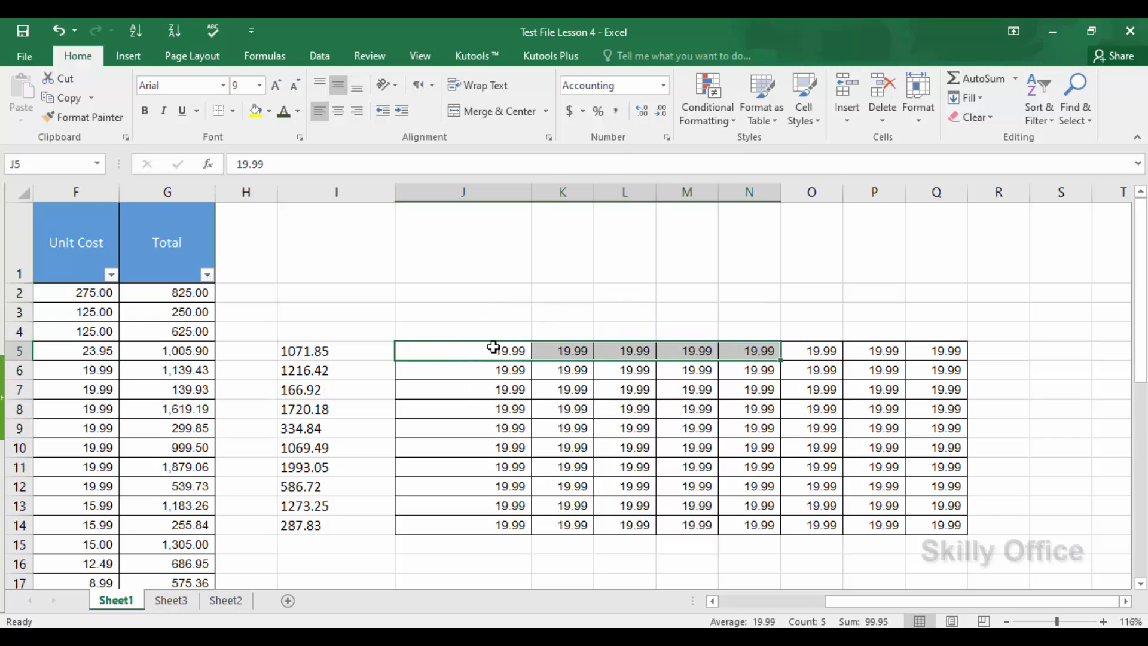
{"action": "key", "text": "shift+Up"}
{"action": "key", "text": "shift+Up"}
{"action": "key", "text": "shift+Up"}
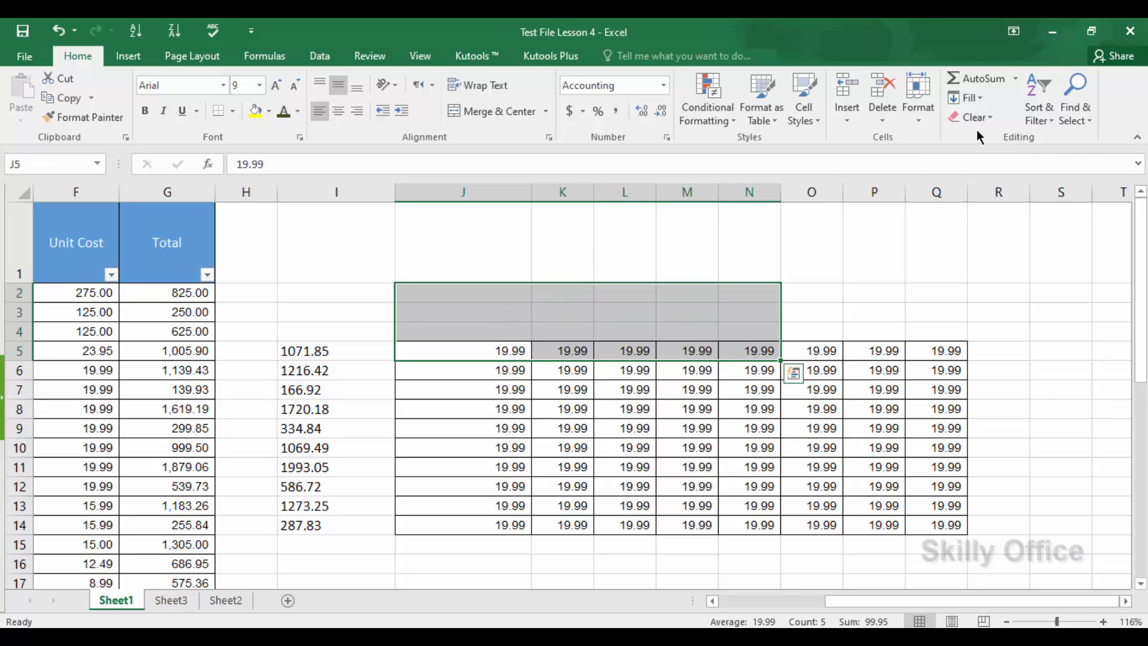
{"action": "left_click", "coordinate": [978, 97]}
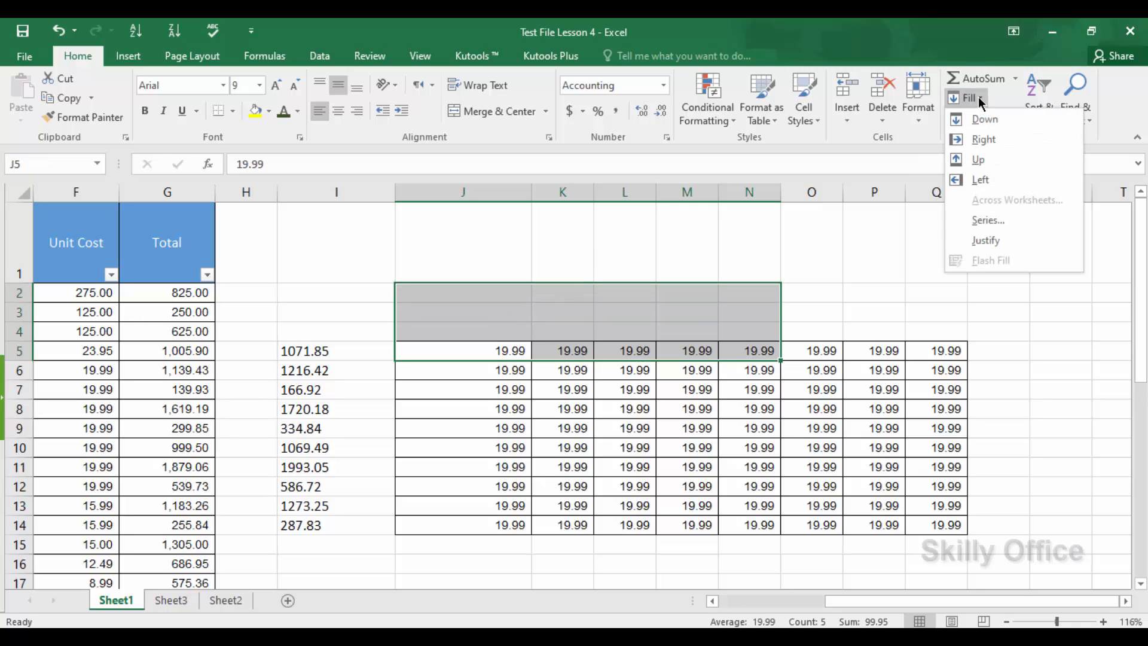
{"action": "left_click", "coordinate": [981, 166]}
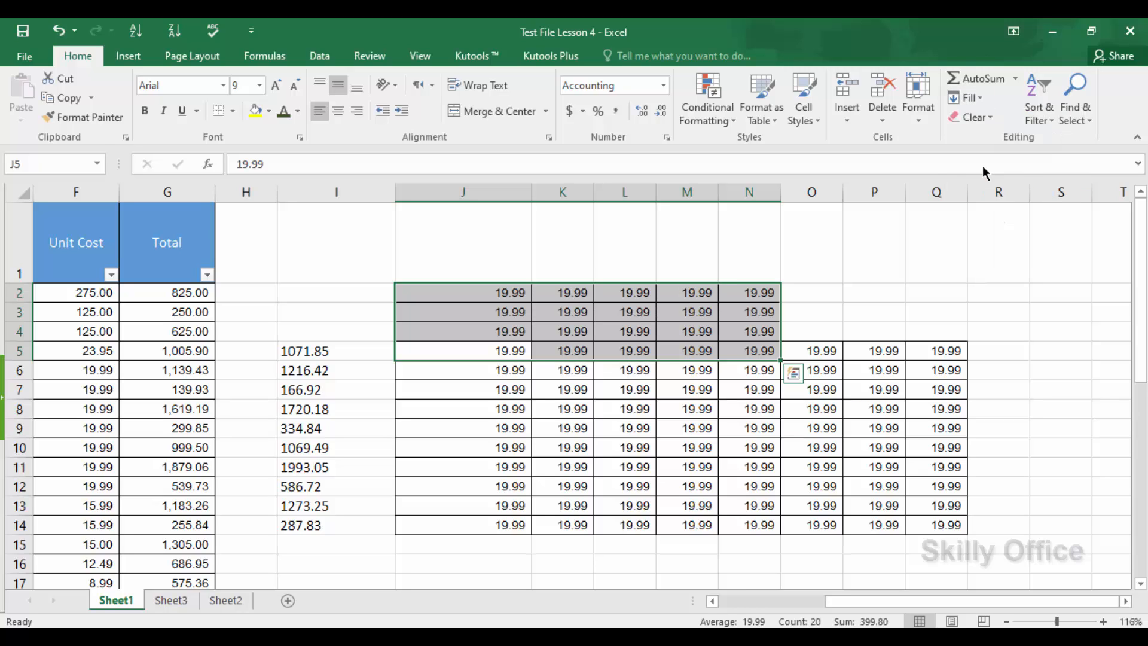
{"action": "left_click", "coordinate": [754, 294]}
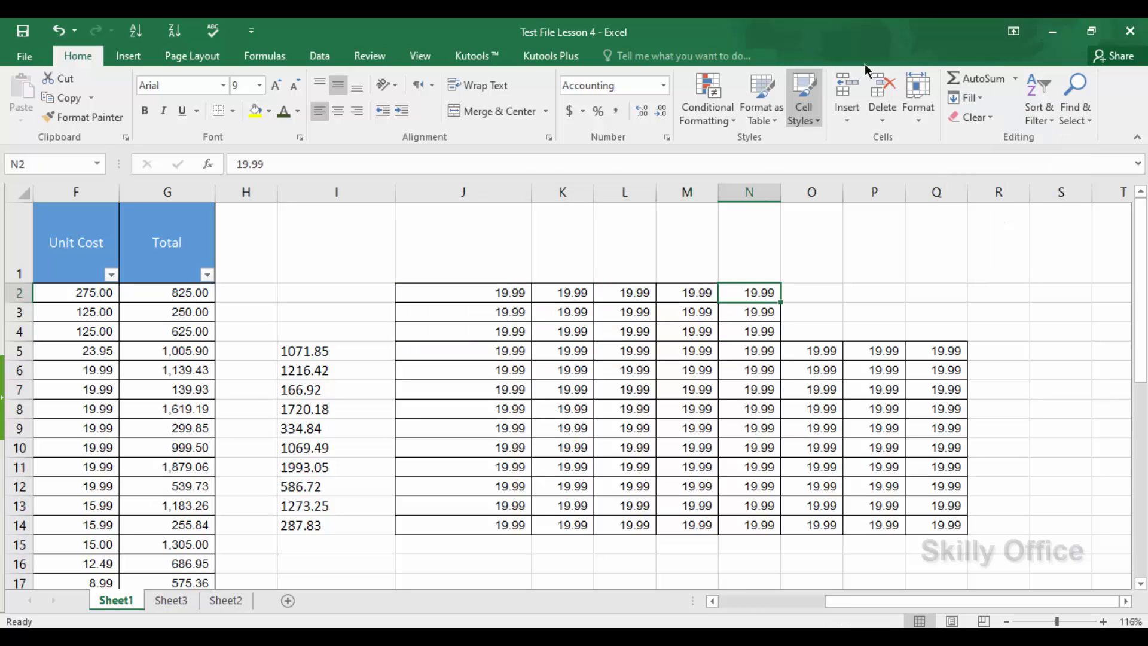
{"action": "key", "text": "shift+Right"}
{"action": "key", "text": "shift+Right"}
{"action": "key", "text": "shift+Right"}
{"action": "key", "text": "shift+Right"}
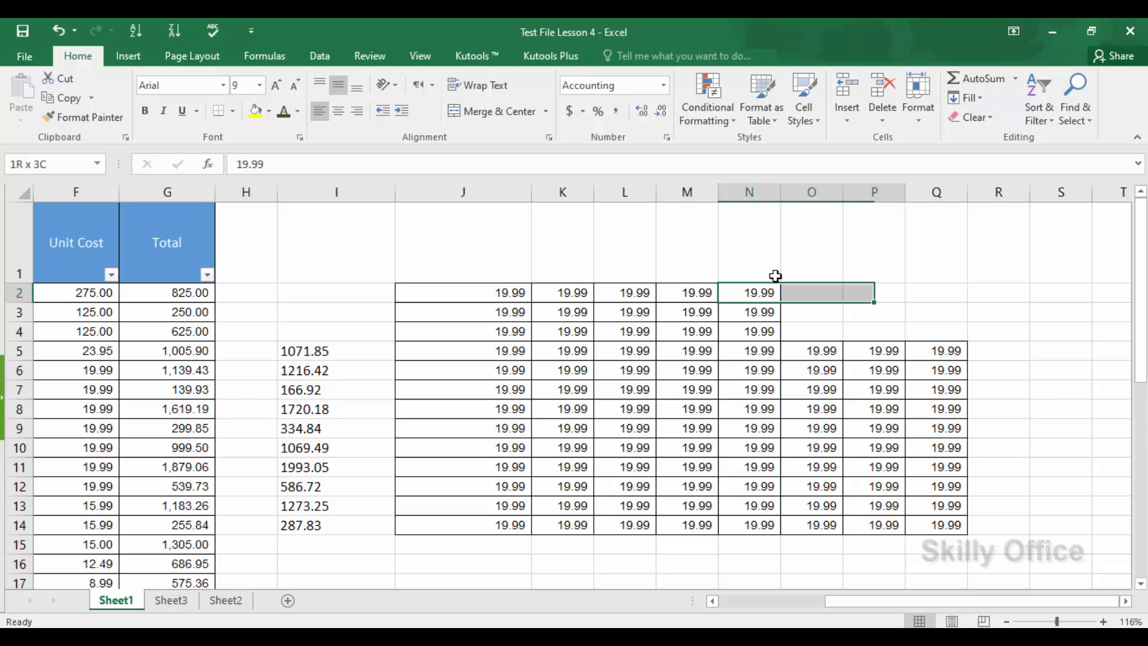
Fill the value in J2 left through H2
{"action": "key", "text": "Left"}
{"action": "key", "text": "Left"}
{"action": "key", "text": "Left"}
{"action": "key", "text": "Left"}
{"action": "key", "text": "shift+Left"}
{"action": "key", "text": "shift+Left"}
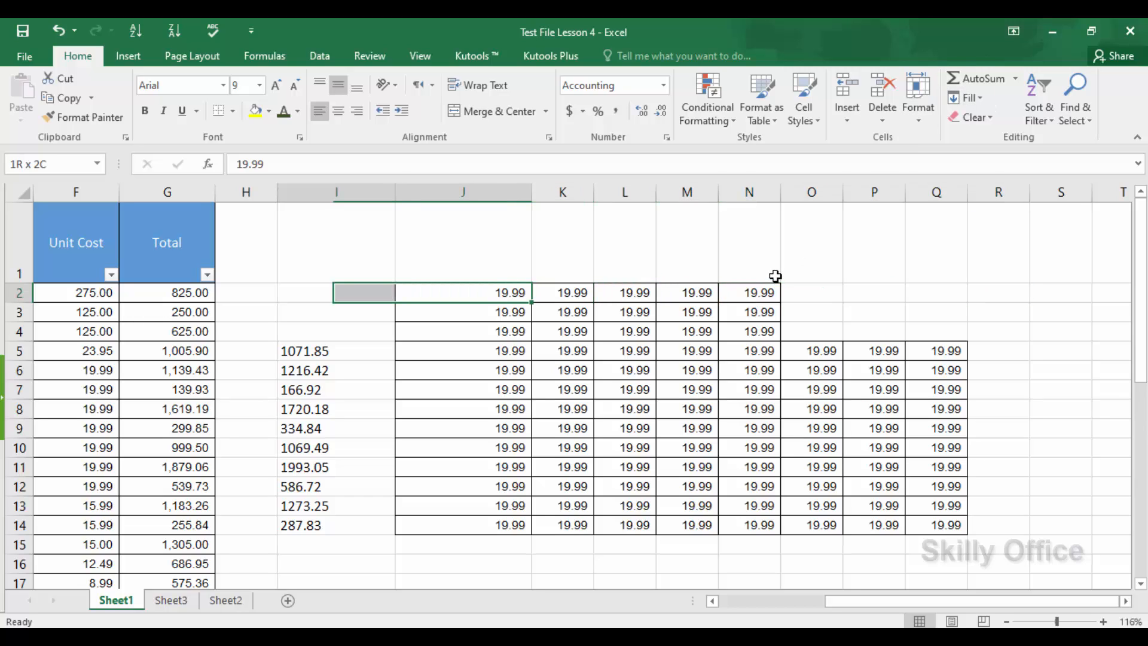
{"action": "left_click", "coordinate": [928, 116]}
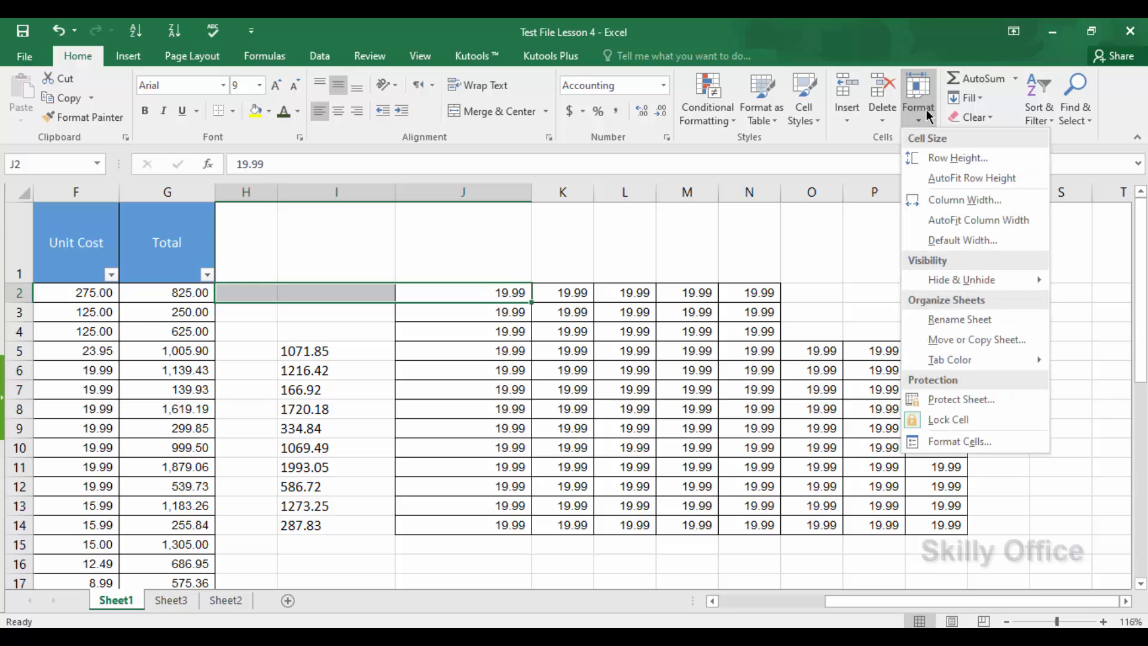
{"action": "left_click", "coordinate": [978, 103]}
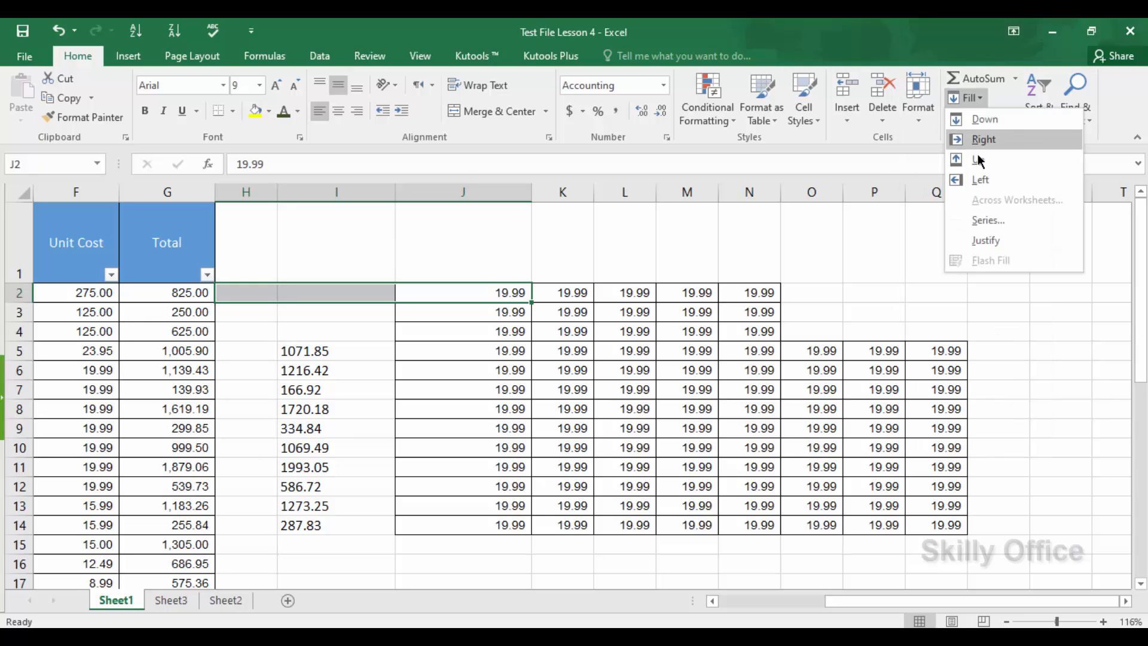
{"action": "left_click", "coordinate": [985, 181]}
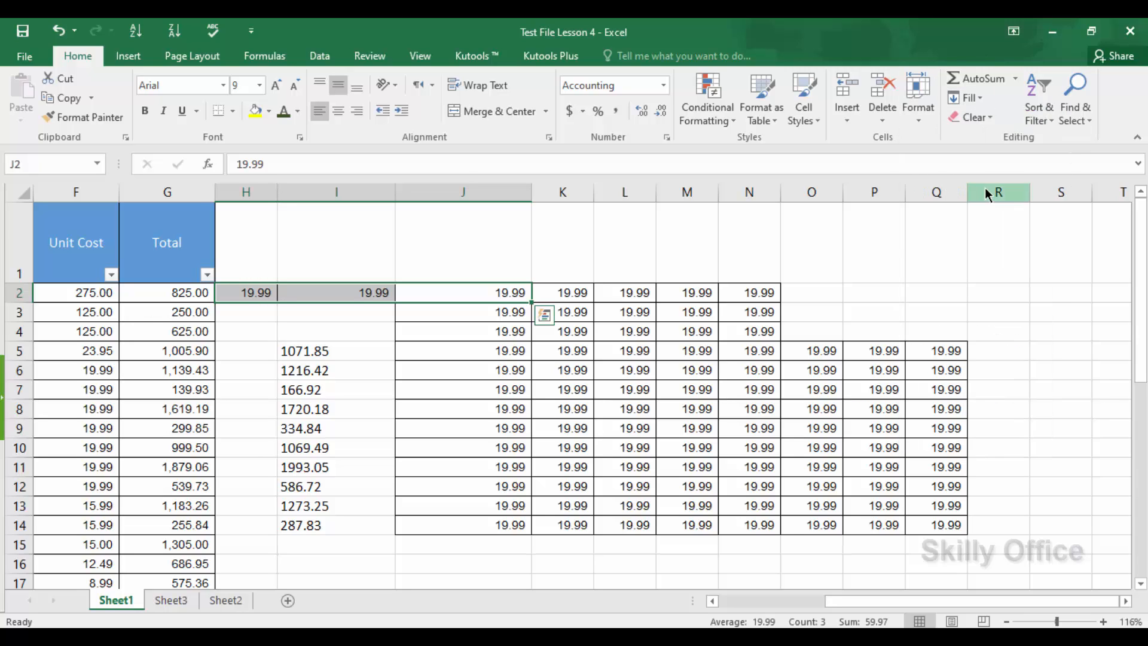
{"action": "left_click", "coordinate": [662, 579]}
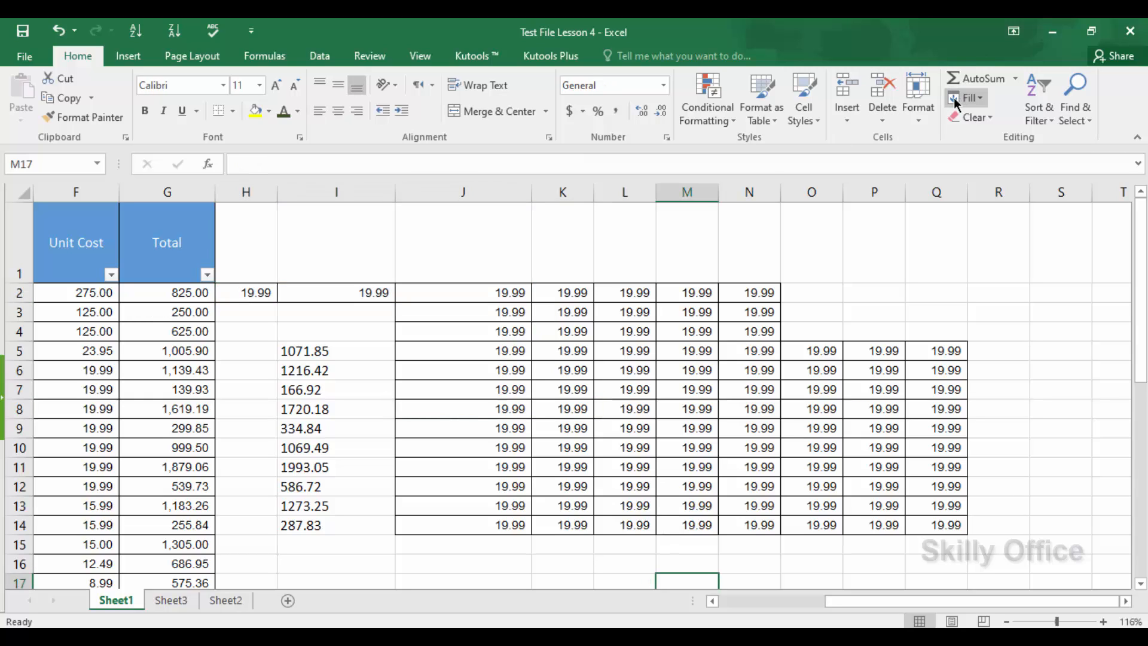
Insert a comment reading "Unit Price" on cell O8
{"action": "left_click", "coordinate": [995, 121]}
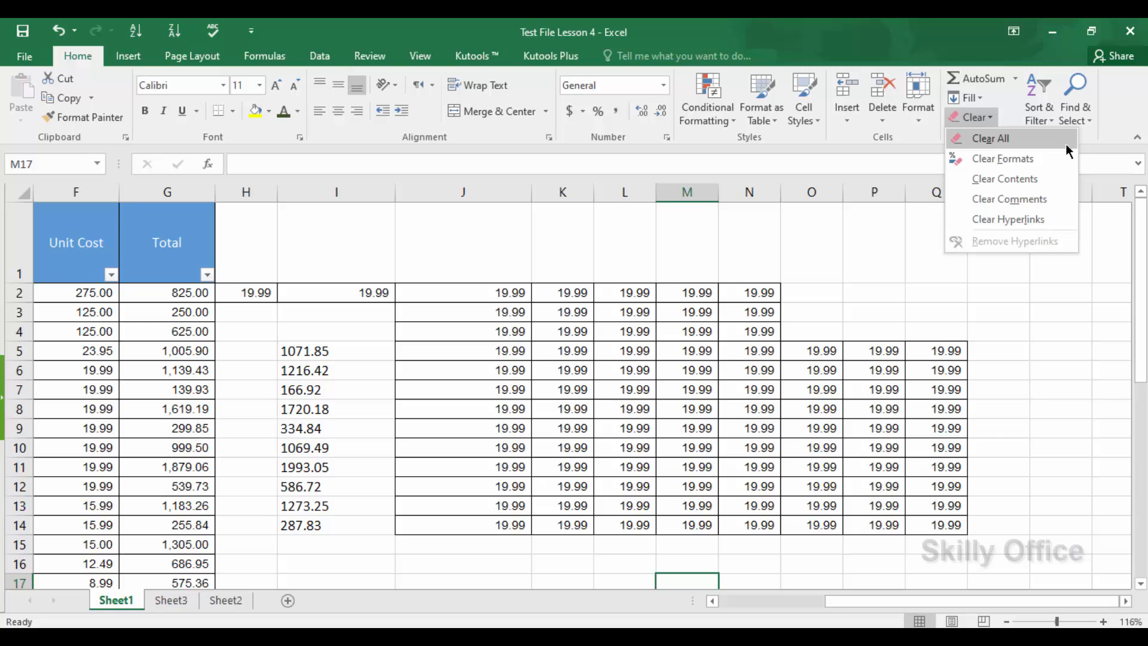
{"action": "left_click", "coordinate": [823, 410]}
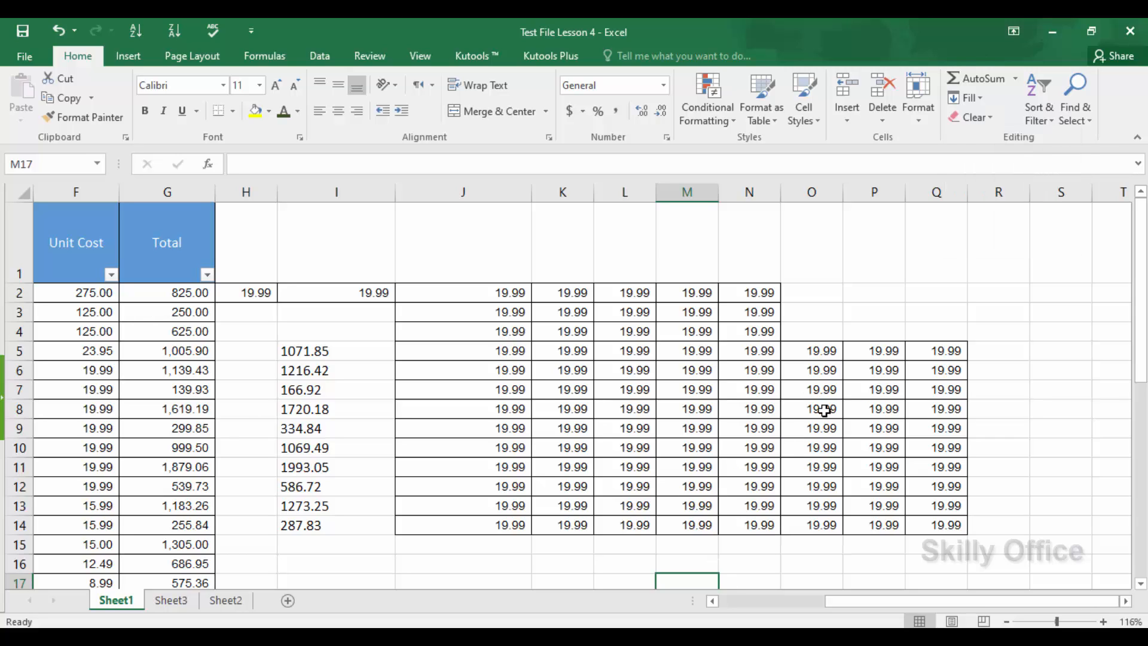
{"action": "left_click", "coordinate": [819, 410]}
{"action": "right_click", "coordinate": [818, 410]}
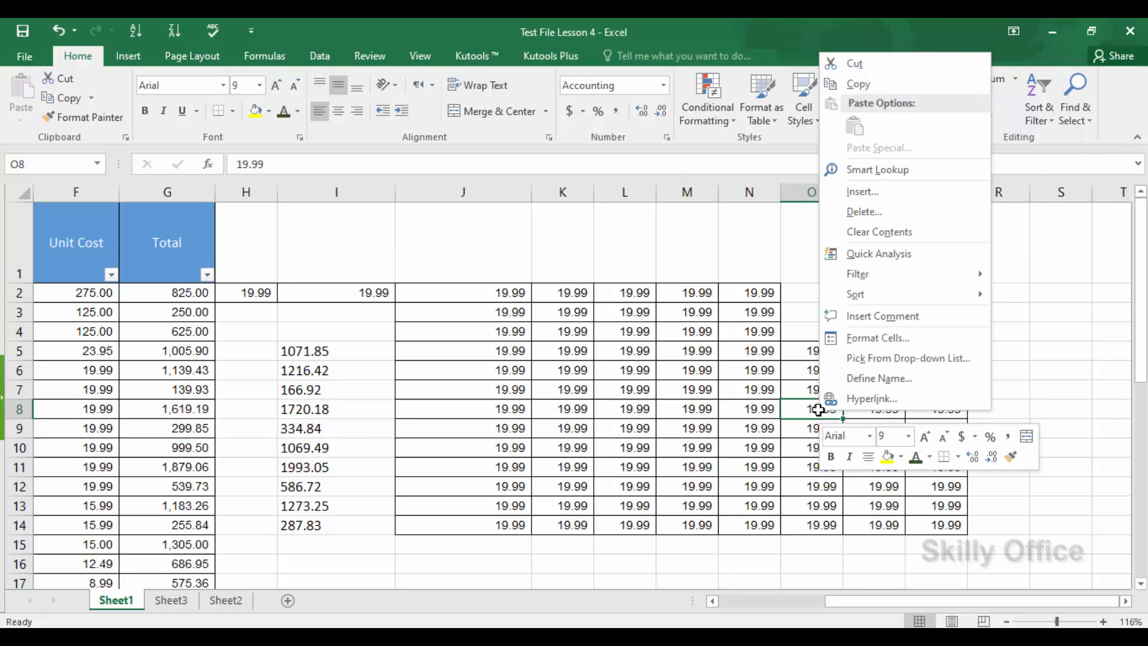
{"action": "left_click", "coordinate": [874, 317]}
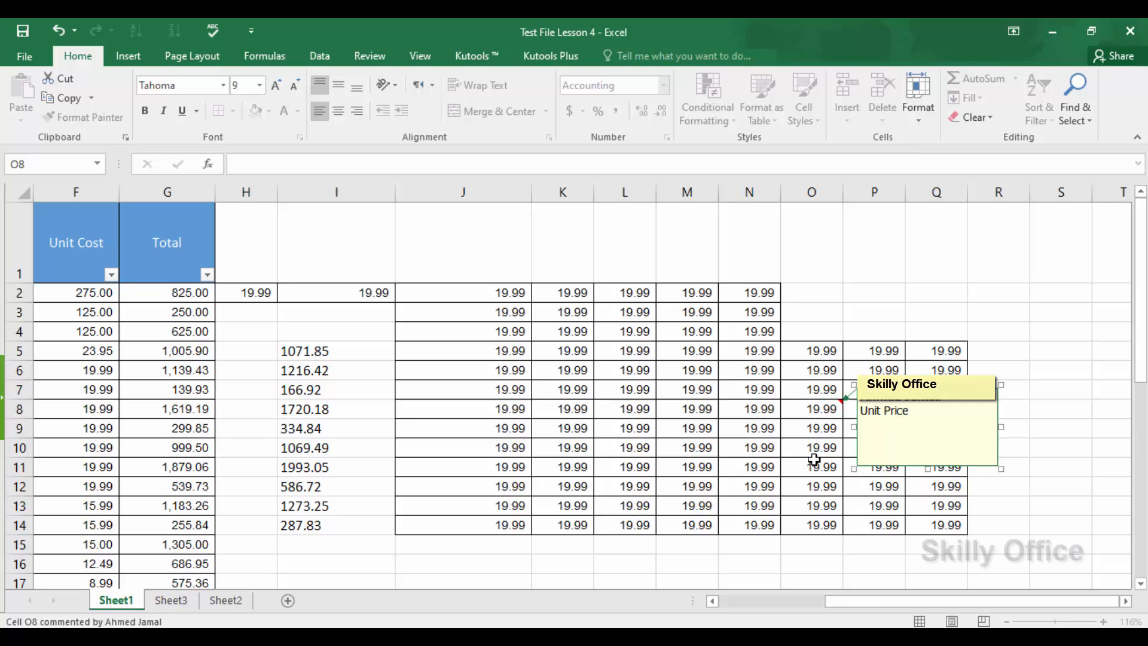
{"action": "left_click", "coordinate": [598, 393]}
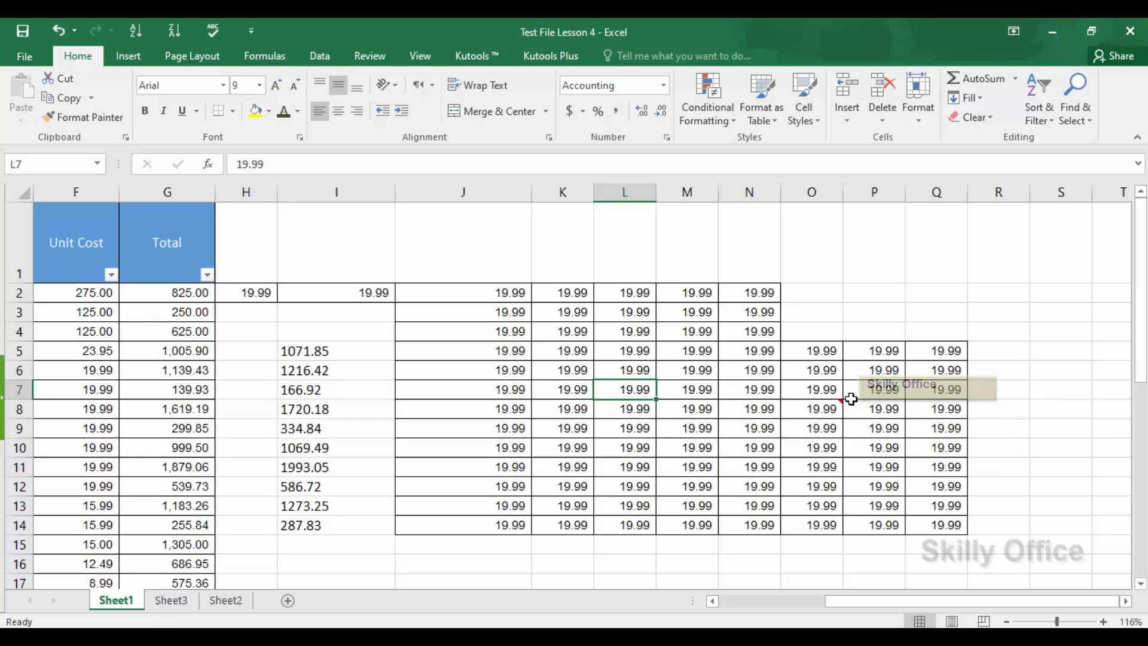
{"action": "mouse_move", "coordinate": [843, 405]}
Clear the comment from cell O8
{"action": "left_click", "coordinate": [971, 117]}
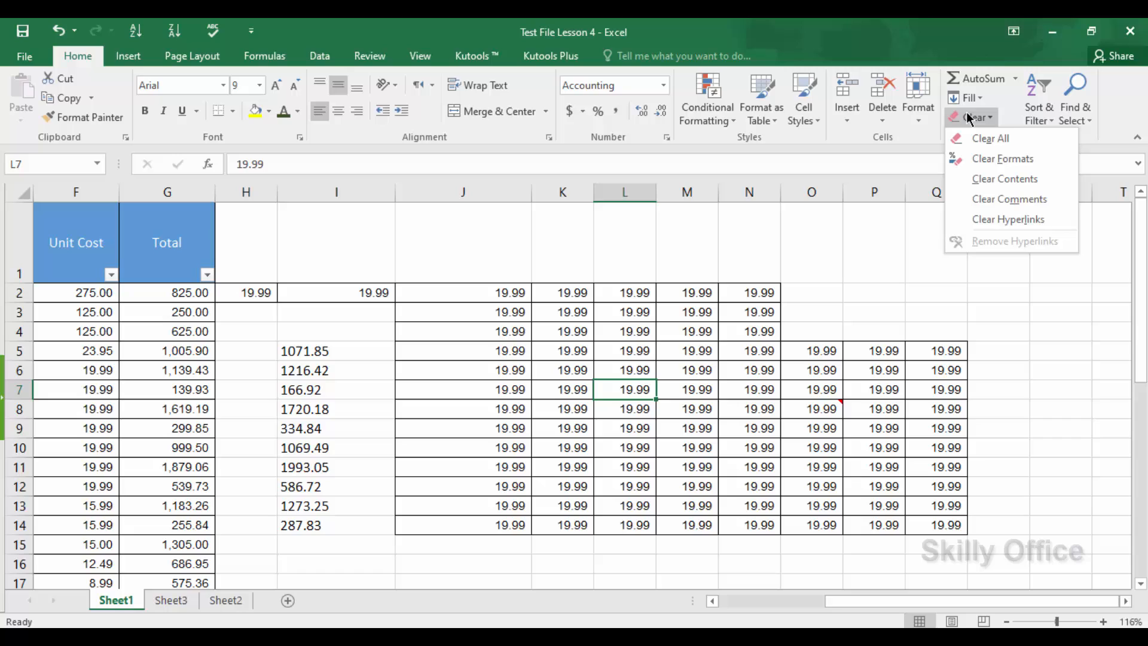
{"action": "left_click", "coordinate": [991, 195]}
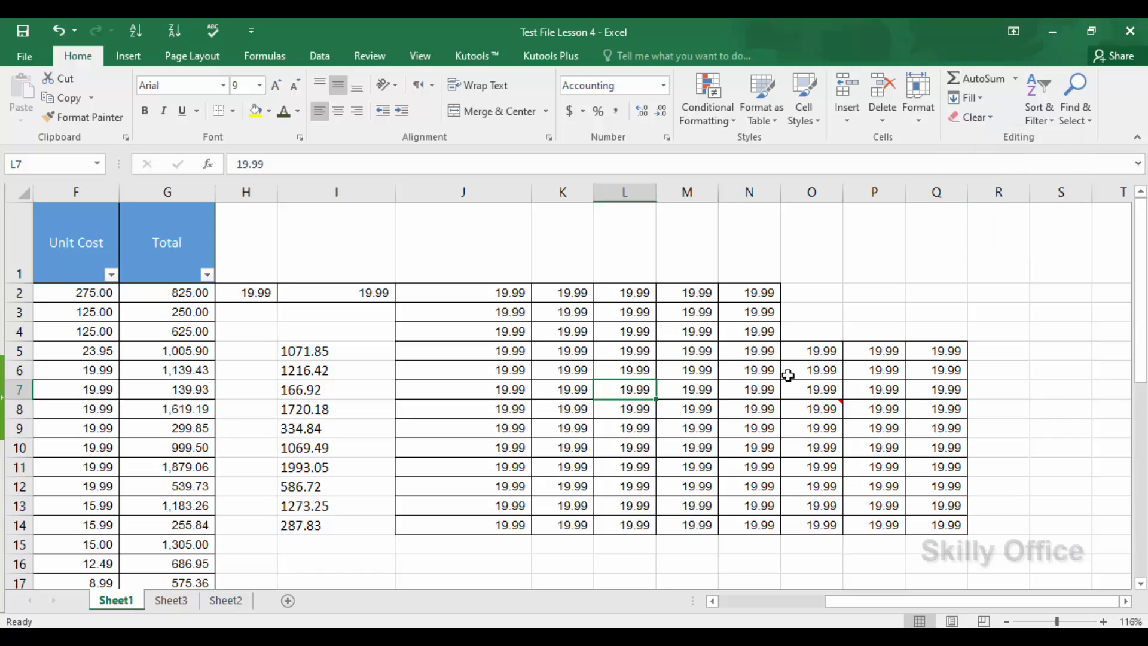
{"action": "left_click", "coordinate": [721, 353]}
{"action": "key", "text": "Down"}
{"action": "key", "text": "Down"}
{"action": "key", "text": "Down"}
{"action": "key", "text": "Down"}
{"action": "key", "text": "Right"}
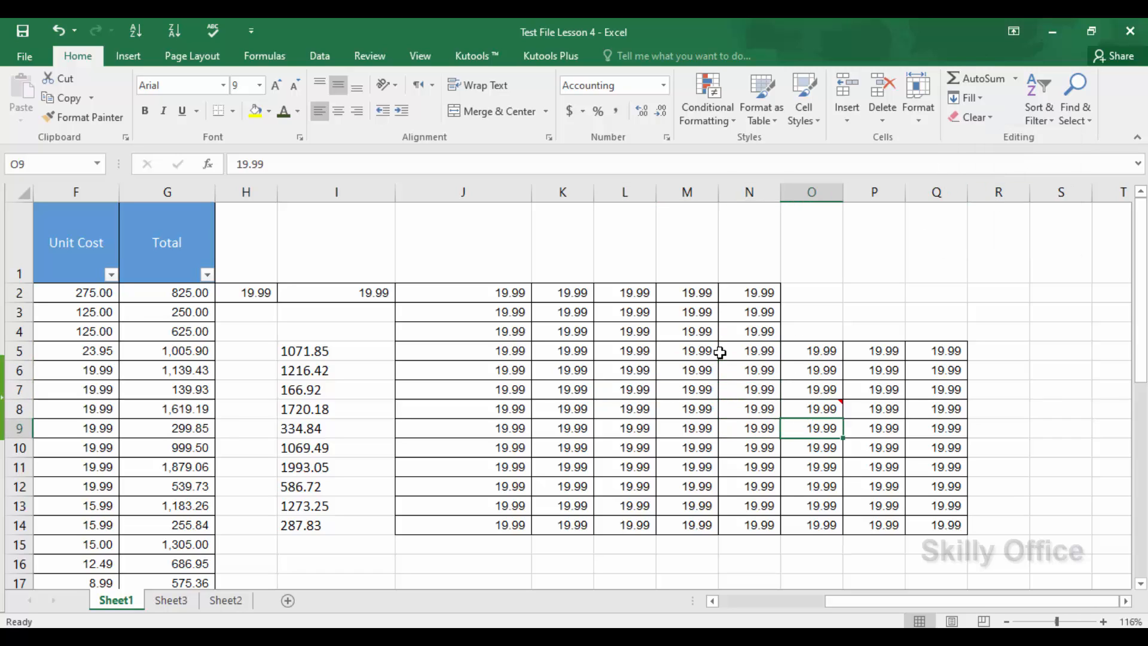
{"action": "key", "text": "Up"}
{"action": "left_click", "coordinate": [974, 116]}
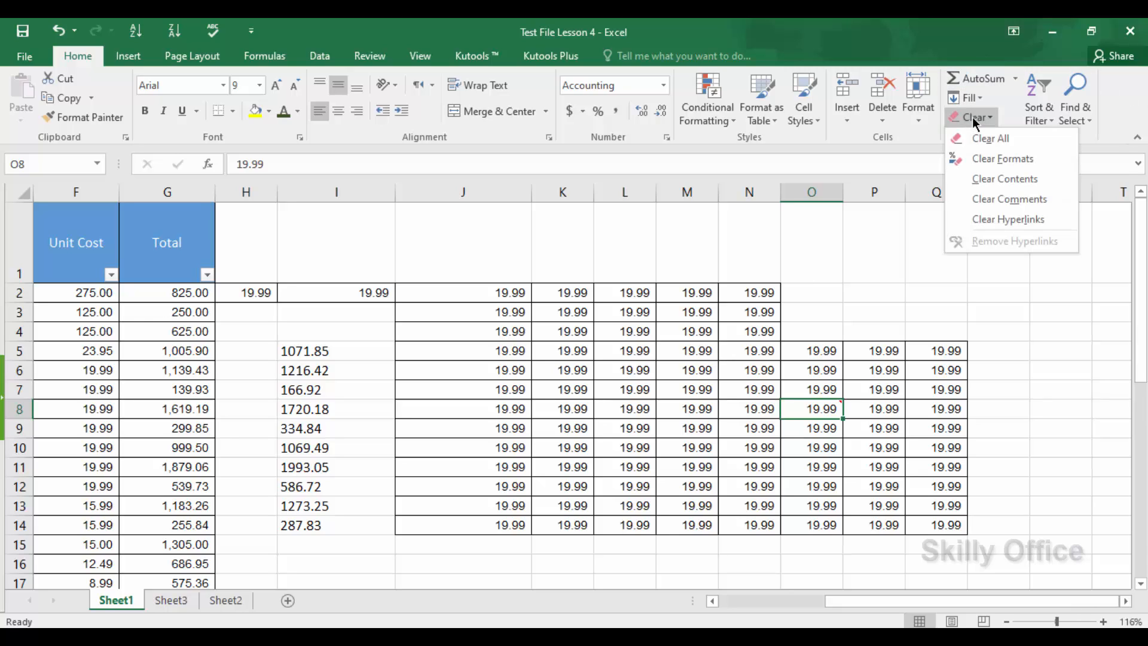
{"action": "left_click", "coordinate": [1035, 199]}
{"action": "left_click", "coordinate": [949, 537]}
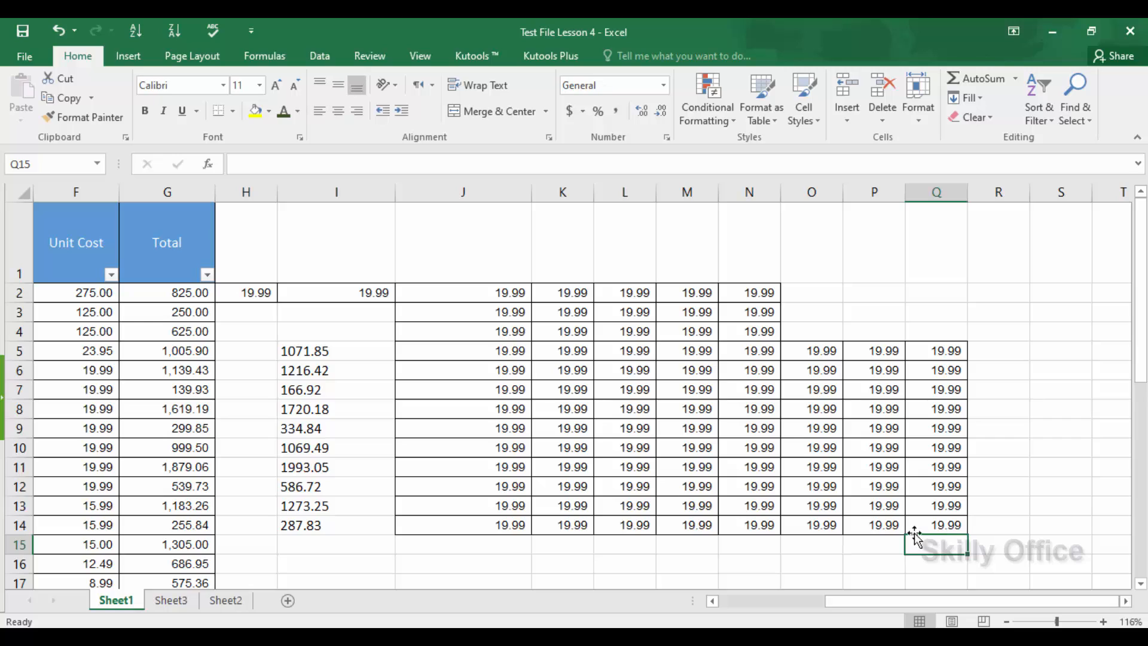
{"action": "left_click", "coordinate": [815, 407]}
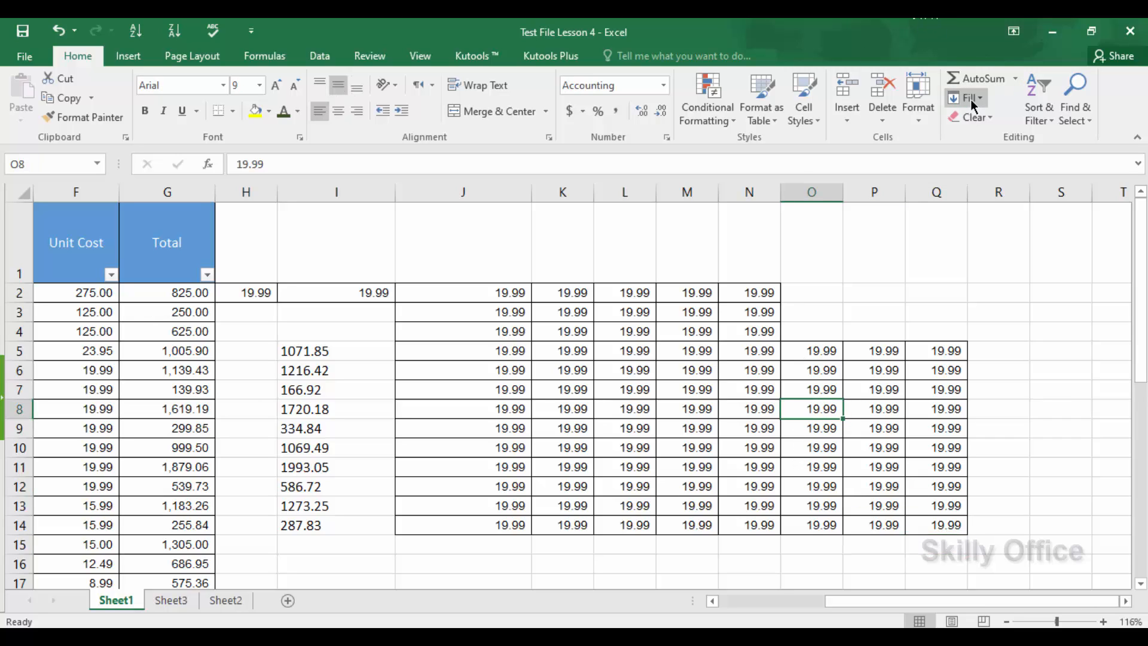
Clear all contents and formatting from the range H2:R15
{"action": "left_click", "coordinate": [983, 120]}
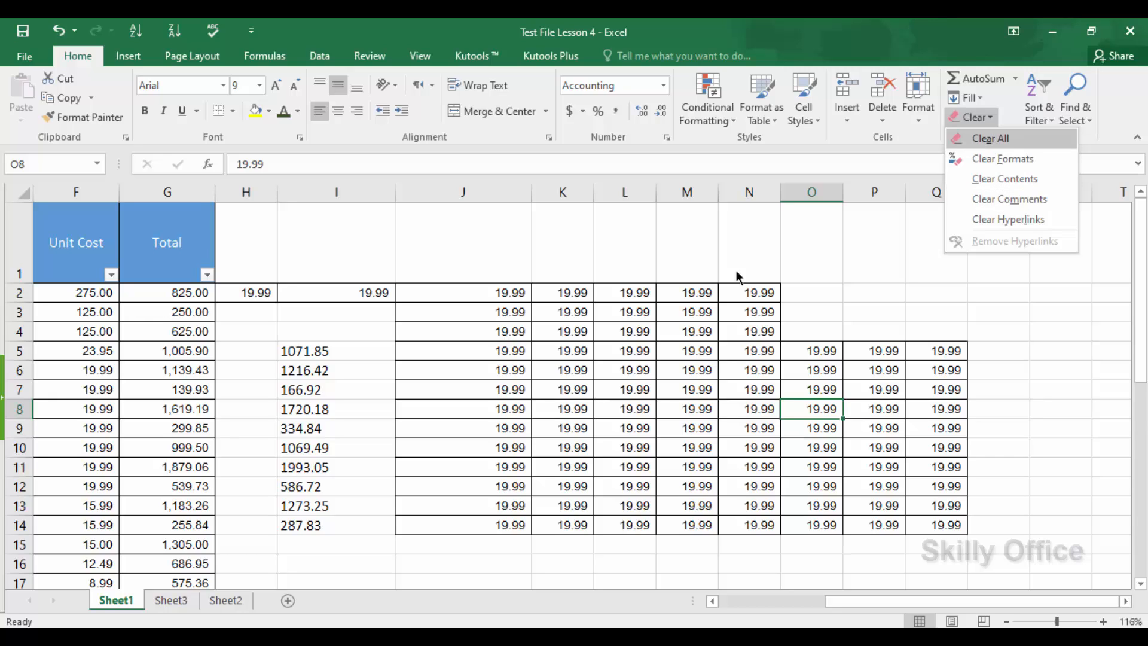
{"action": "left_click", "coordinate": [244, 295]}
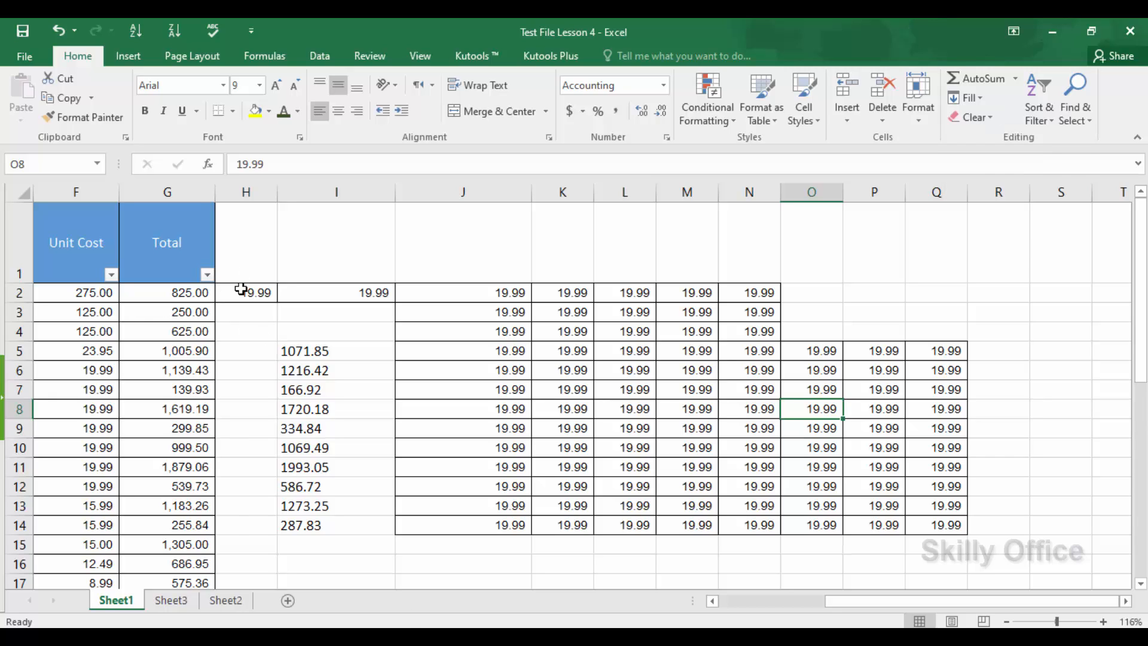
{"action": "left_click", "coordinate": [241, 292]}
{"action": "key", "text": "shift+Right"}
{"action": "key", "text": "shift+Right"}
{"action": "key", "text": "shift+Right"}
{"action": "key", "text": "shift+Right"}
{"action": "key", "text": "shift+Right"}
{"action": "key", "text": "shift+Right"}
{"action": "key", "text": "shift+Right"}
{"action": "key", "text": "shift+Right"}
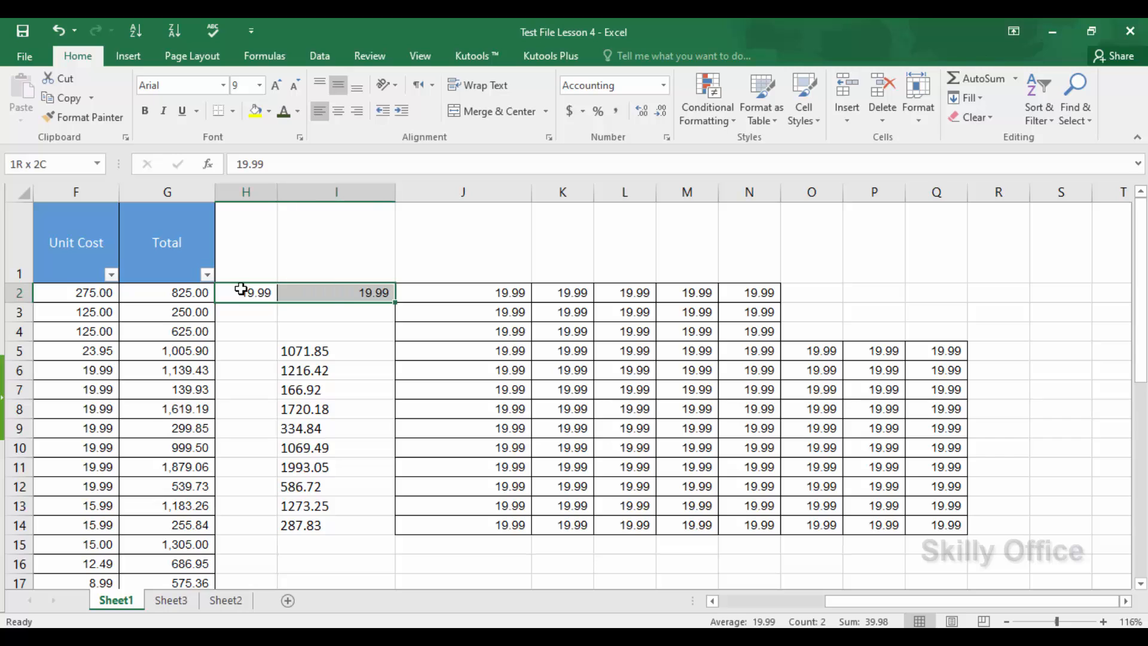
{"action": "key", "text": "shift+Down"}
{"action": "key", "text": "shift+Down"}
{"action": "key", "text": "shift+Down"}
{"action": "key", "text": "shift+Down"}
{"action": "key", "text": "shift+Down"}
{"action": "key", "text": "shift+Down"}
{"action": "key", "text": "shift+Down"}
{"action": "key", "text": "shift+Down"}
{"action": "key", "text": "shift+Down"}
{"action": "key", "text": "shift+Down"}
{"action": "key", "text": "shift+Down"}
{"action": "key", "text": "shift+Down"}
{"action": "key", "text": "shift+Down"}
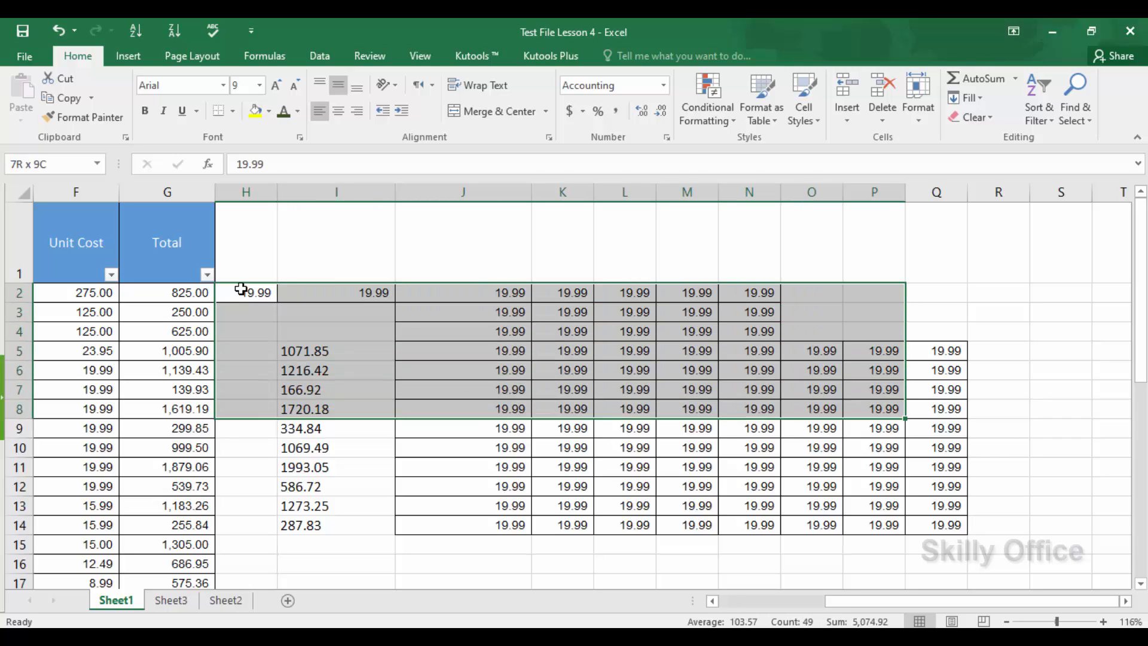
{"action": "key", "text": "shift+Right"}
{"action": "key", "text": "shift+Right"}
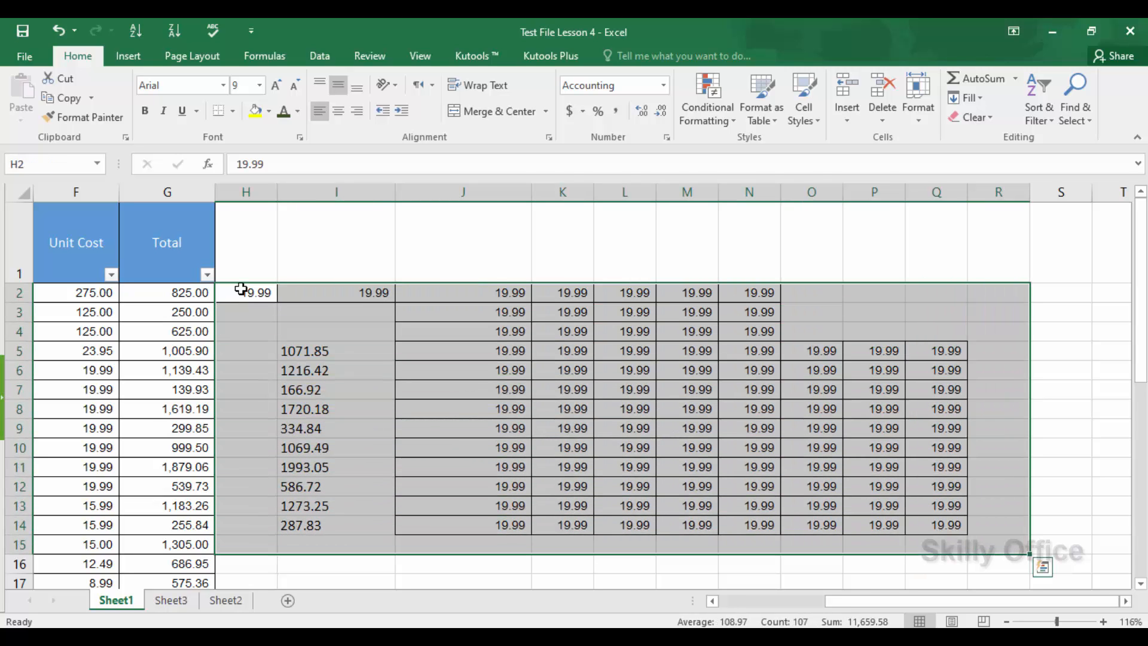
{"action": "left_click", "coordinate": [971, 123]}
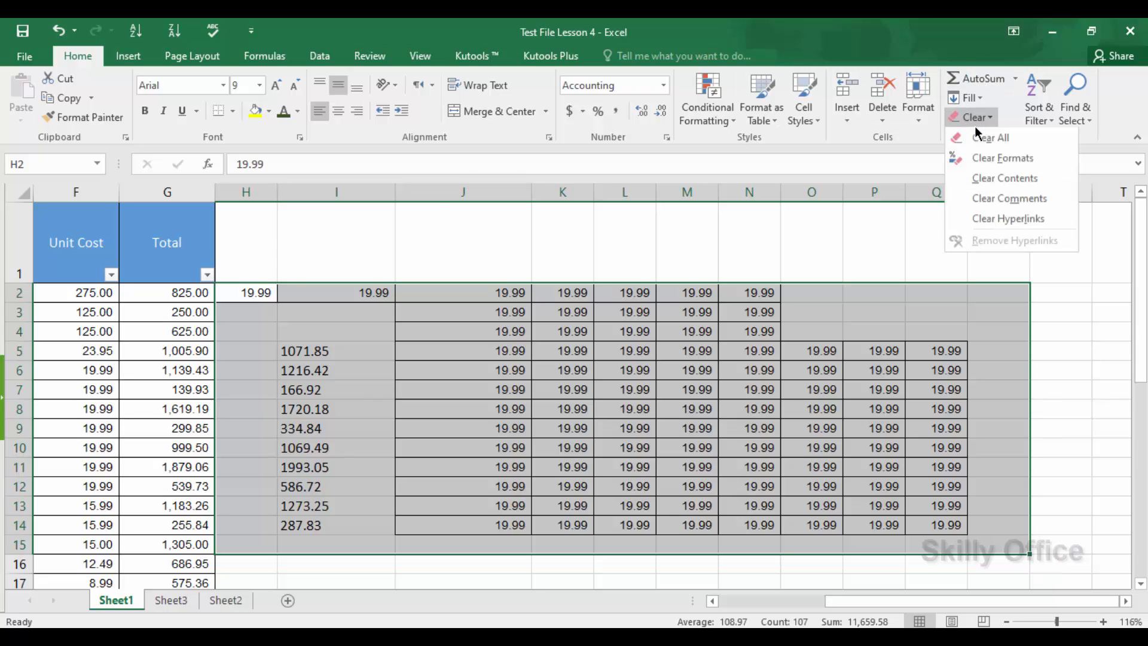
{"action": "left_click", "coordinate": [983, 138]}
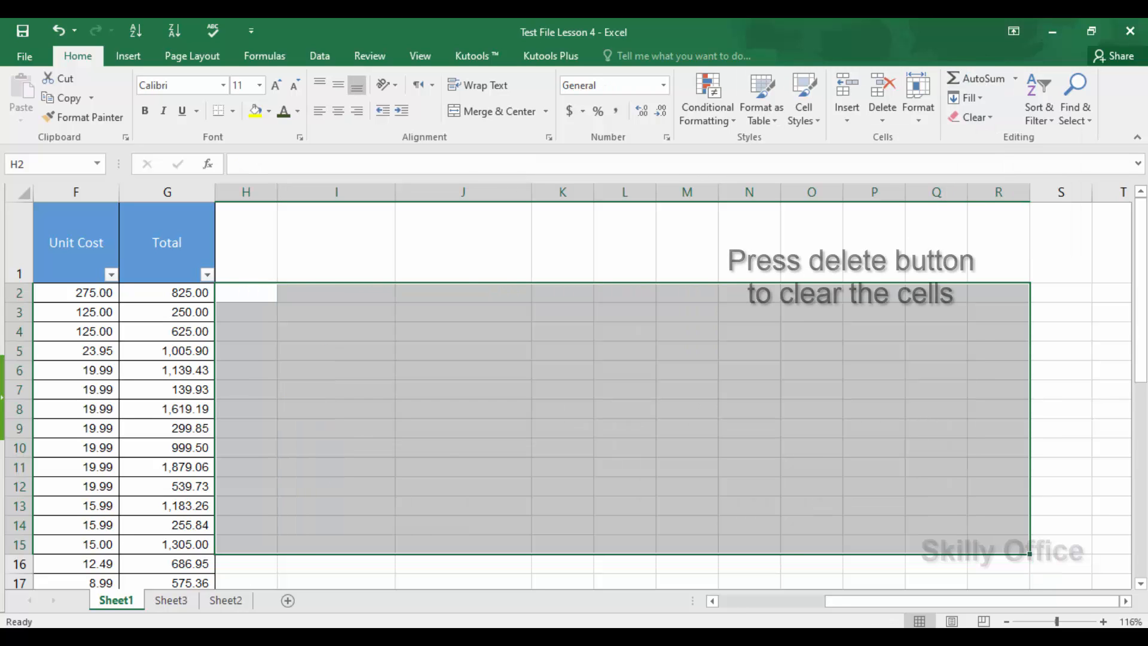
{"action": "left_click", "coordinate": [447, 459]}
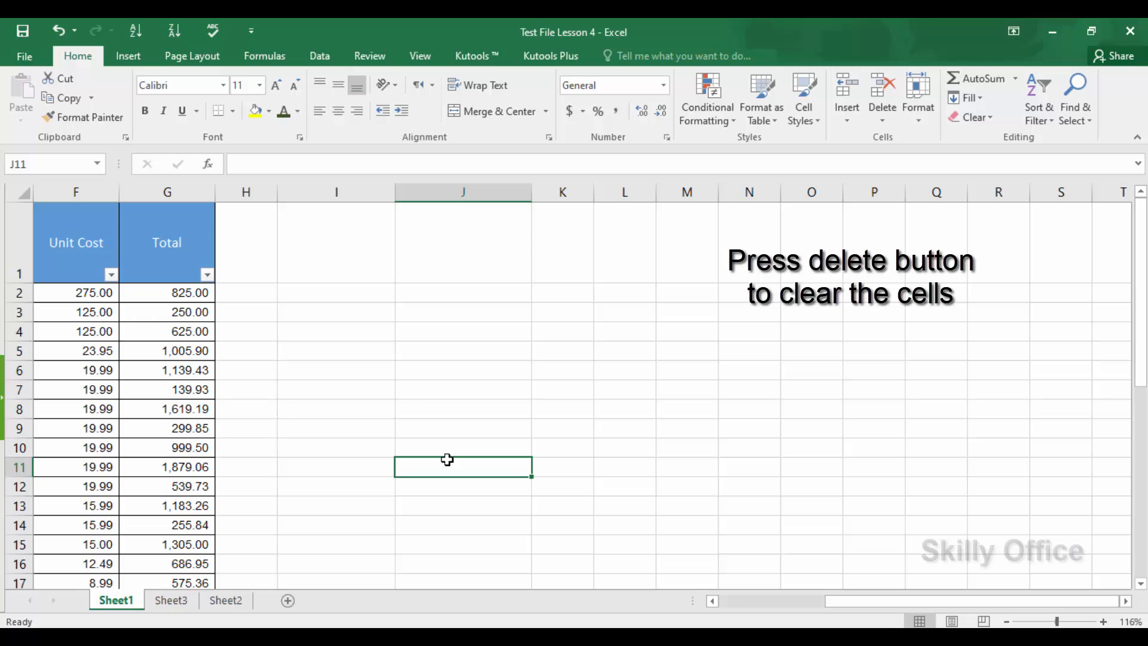
{"action": "left_click", "coordinate": [459, 227]}
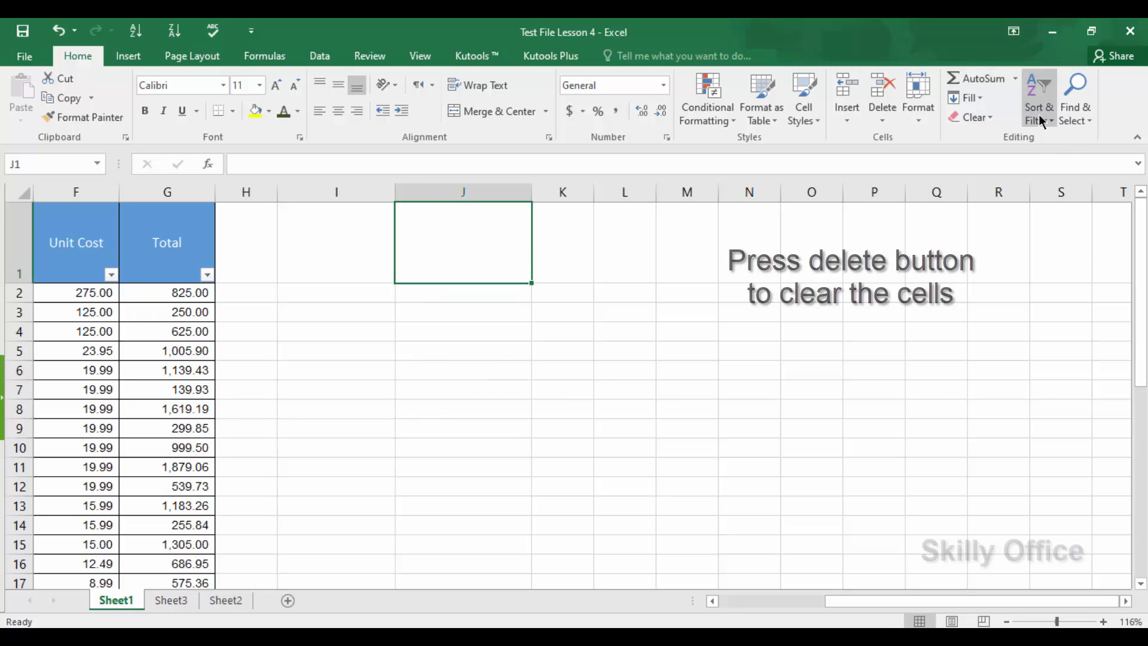
{"action": "left_click", "coordinate": [1081, 123]}
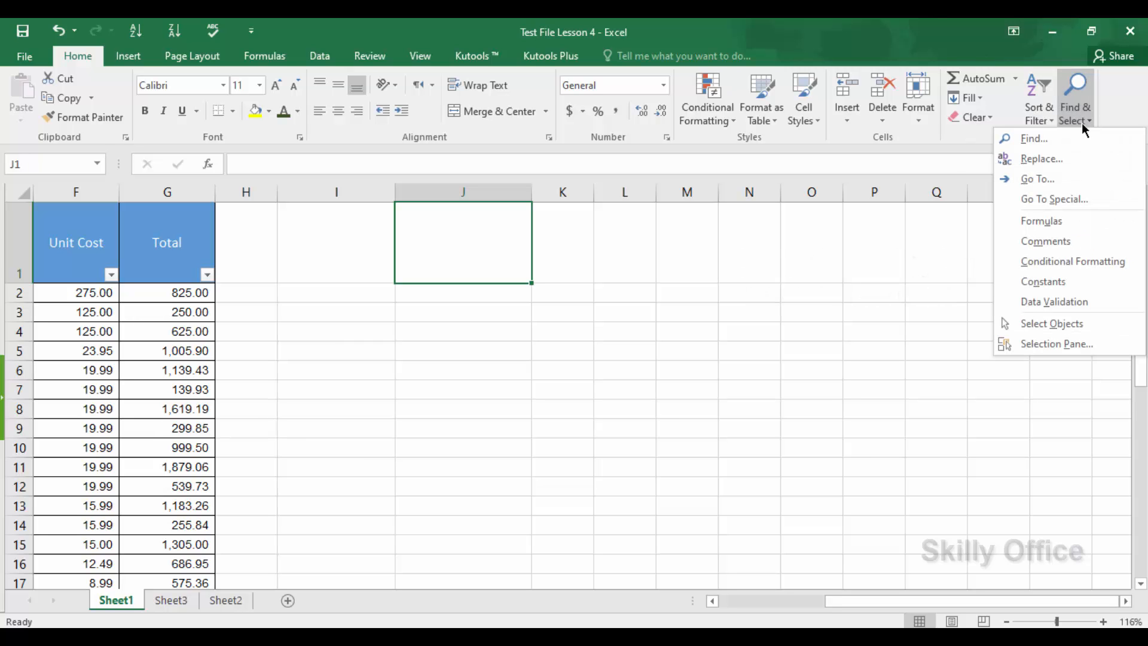
{"action": "left_click", "coordinate": [727, 401]}
Select the table's header cells A1:G1
{"action": "scroll", "coordinate": [726, 402], "scroll_direction": "left", "scroll_amount": 5}
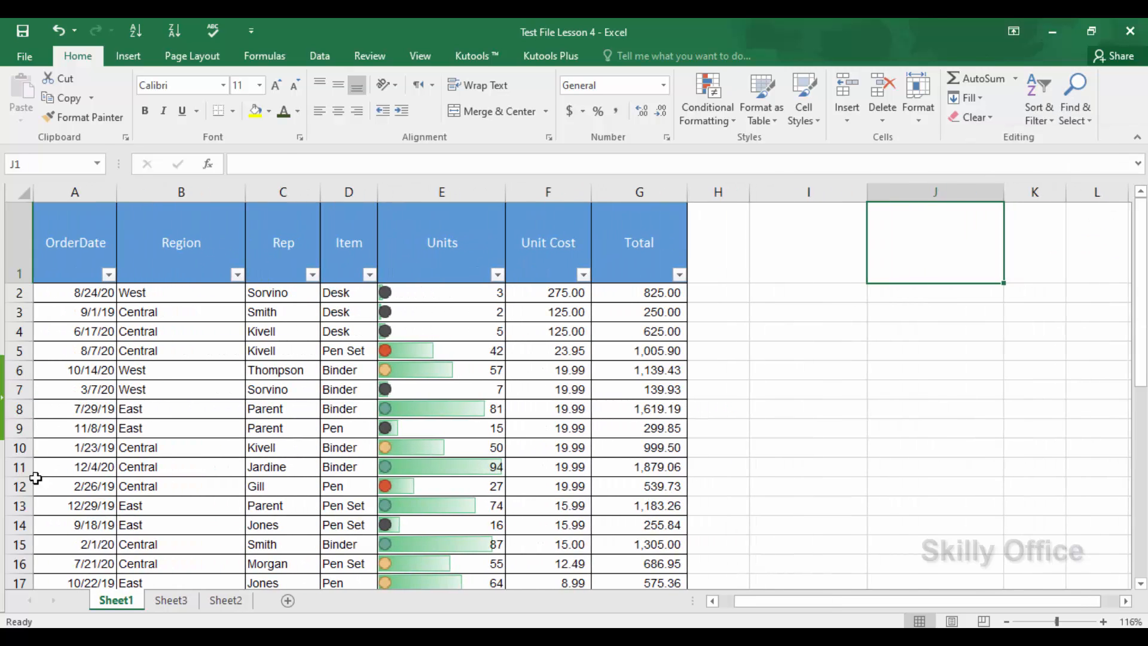
{"action": "left_click", "coordinate": [89, 290]}
{"action": "key", "text": "Up"}
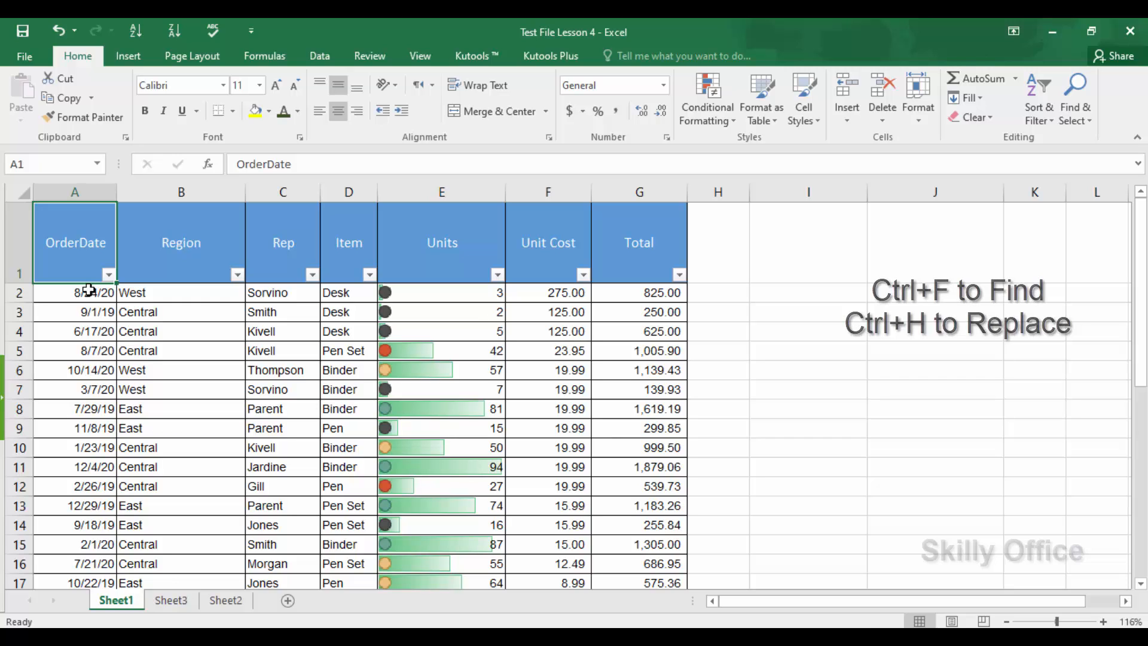
{"action": "key", "text": "shift+Right"}
{"action": "key", "text": "shift+Right"}
{"action": "key", "text": "shift+Right"}
{"action": "key", "text": "shift+Right"}
{"action": "key", "text": "shift+Right"}
{"action": "key", "text": "shift+Right"}
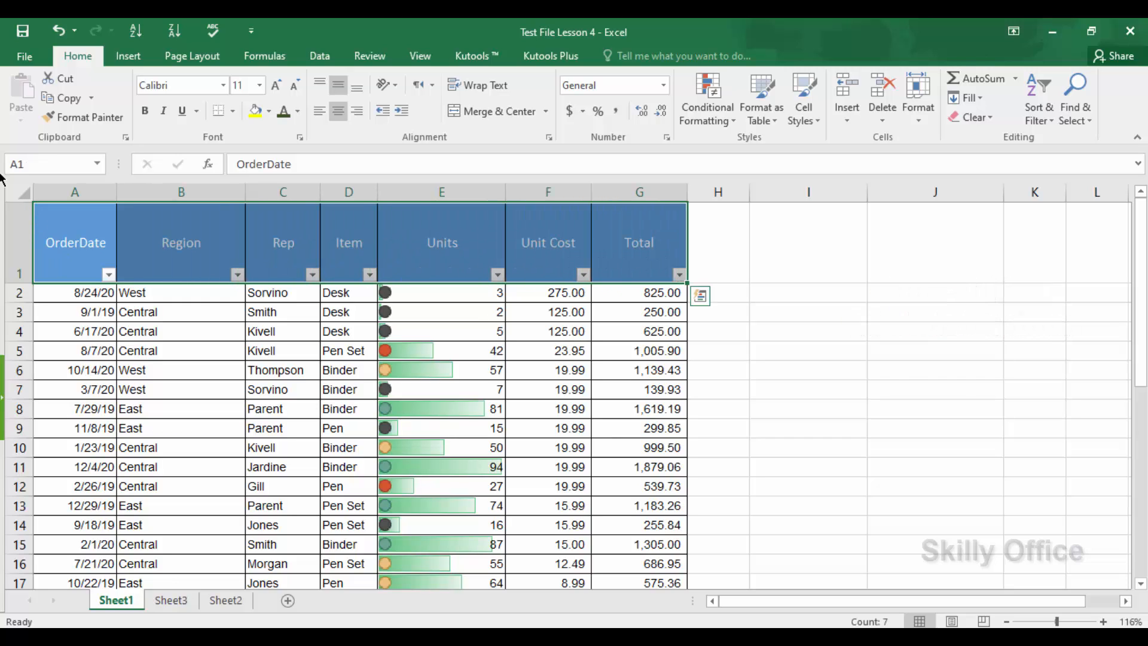
Select the whole sheet and find the next cell containing "pen"
{"action": "left_click", "coordinate": [22, 194]}
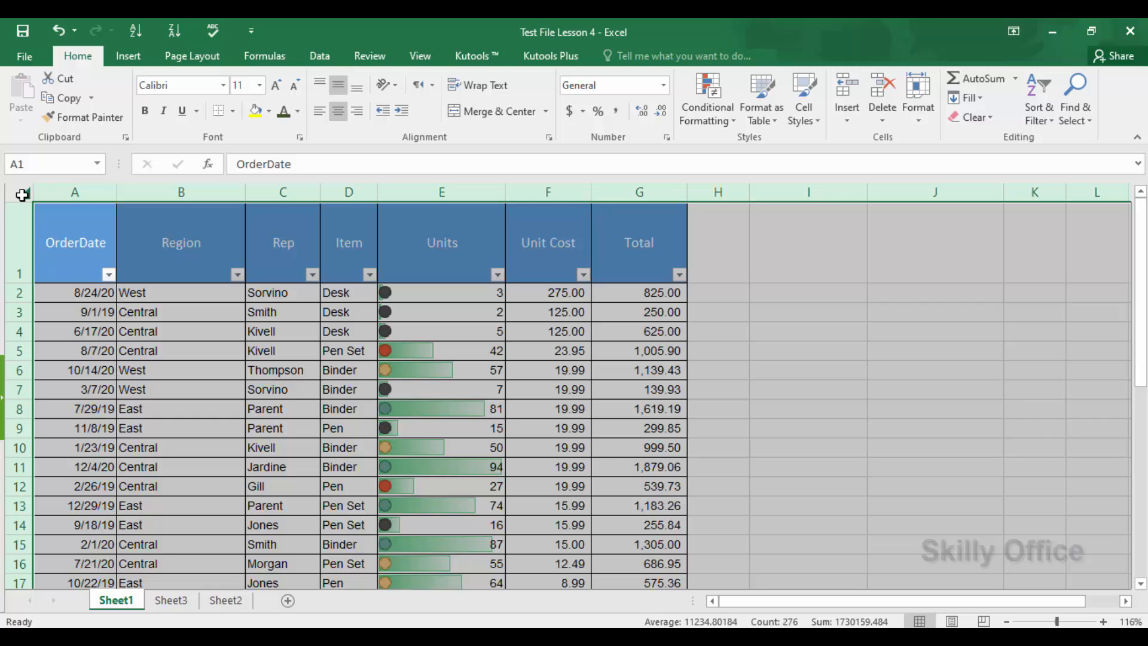
{"action": "key", "text": "ctrl+f"}
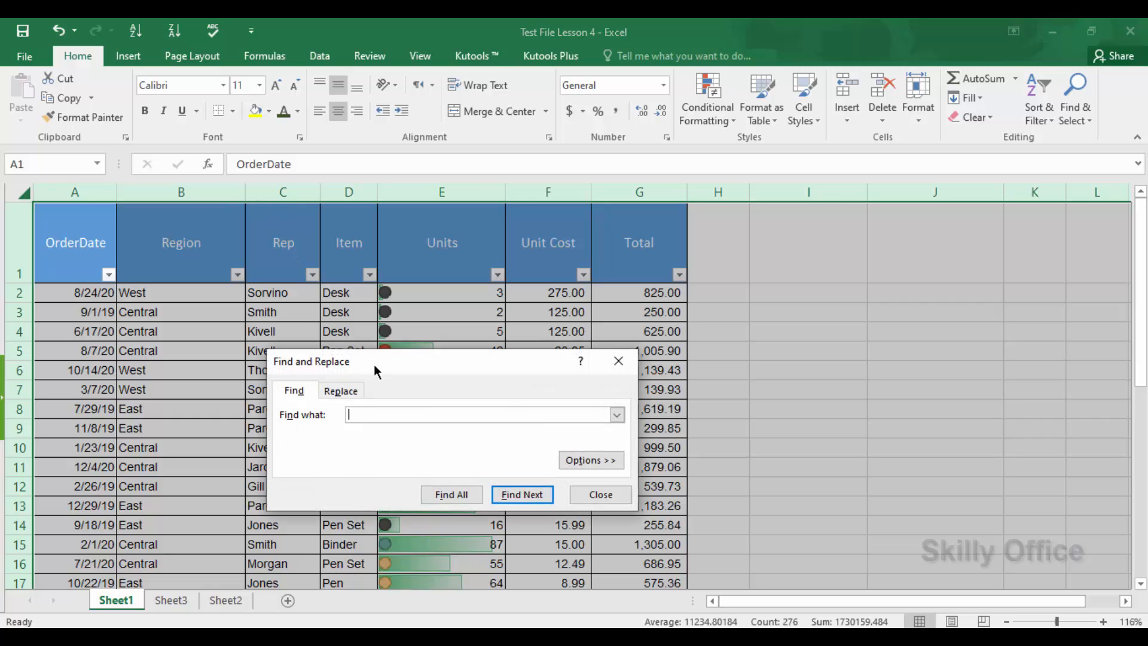
{"action": "double_click", "coordinate": [382, 368]}
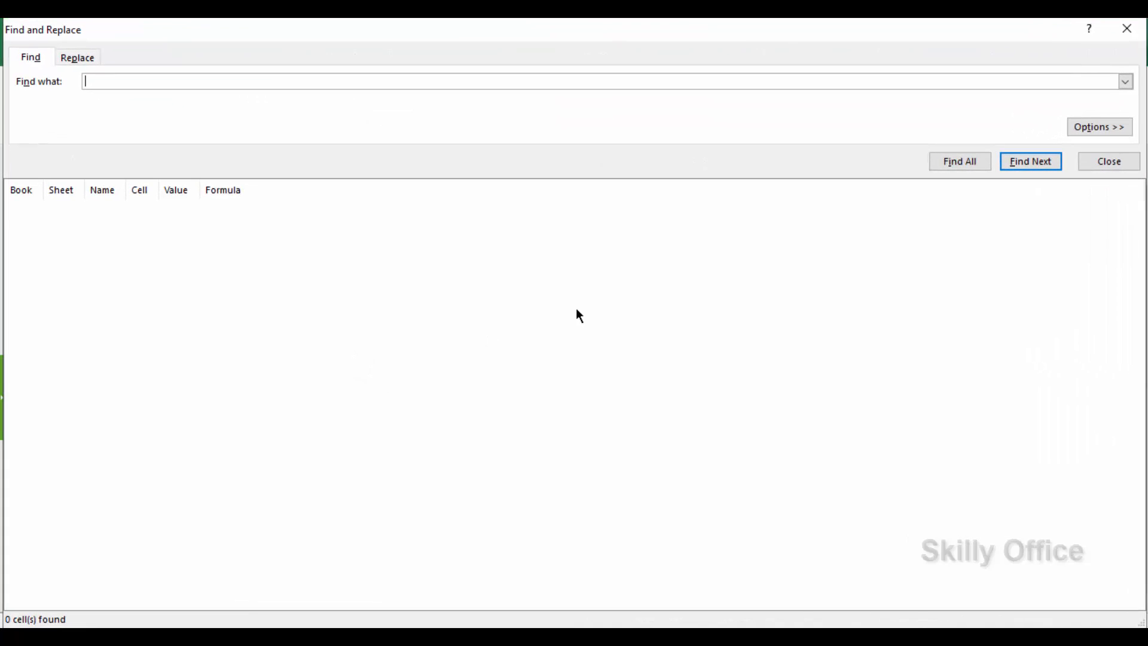
{"action": "double_click", "coordinate": [1044, 36]}
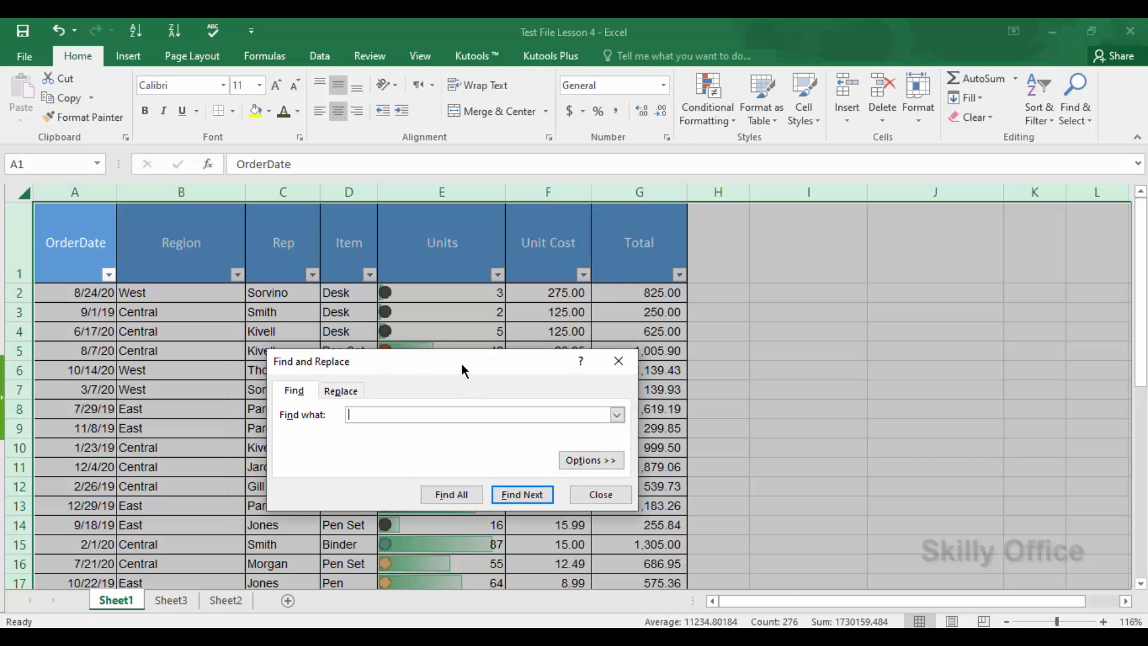
{"action": "left_click_drag", "start_coordinate": [462, 363], "coordinate": [651, 306]}
{"action": "type", "text": "pen"}
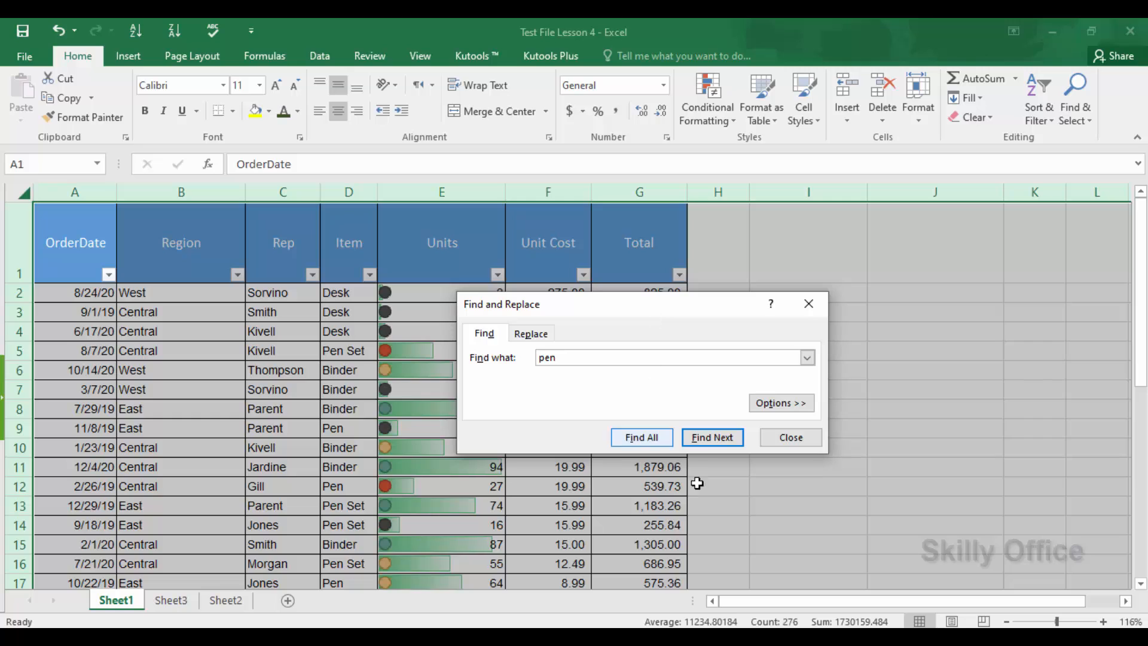
{"action": "left_click", "coordinate": [719, 437]}
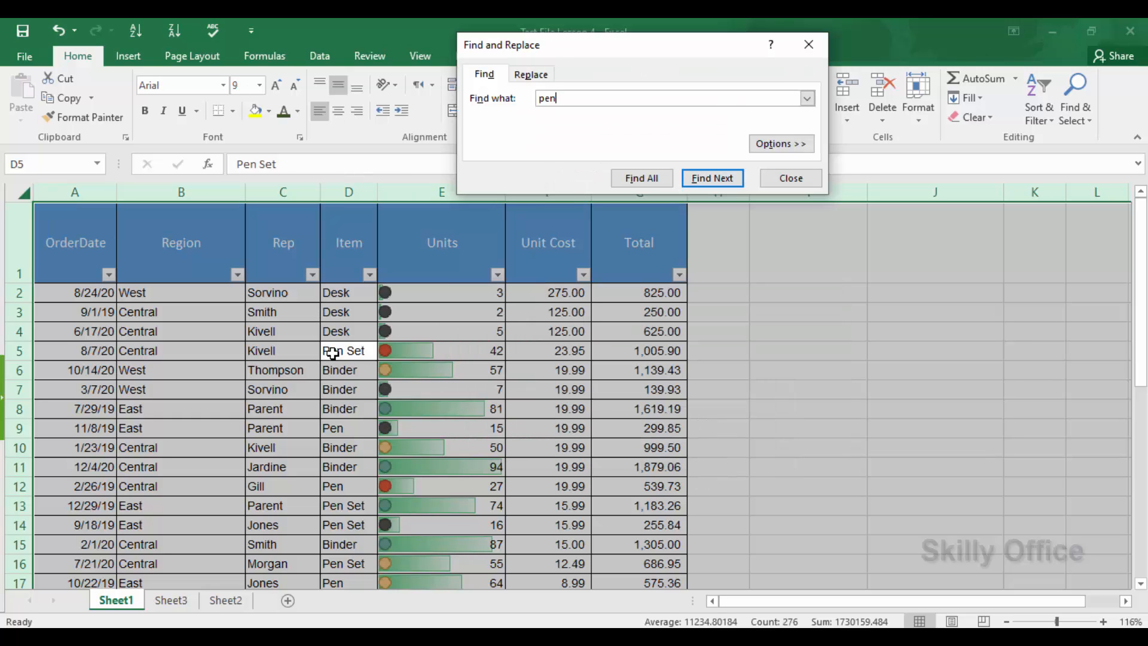
Step through the further cells containing "pen" in the sheet, from D5 down to D23
{"action": "left_click", "coordinate": [715, 178]}
{"action": "left_click", "coordinate": [715, 178]}
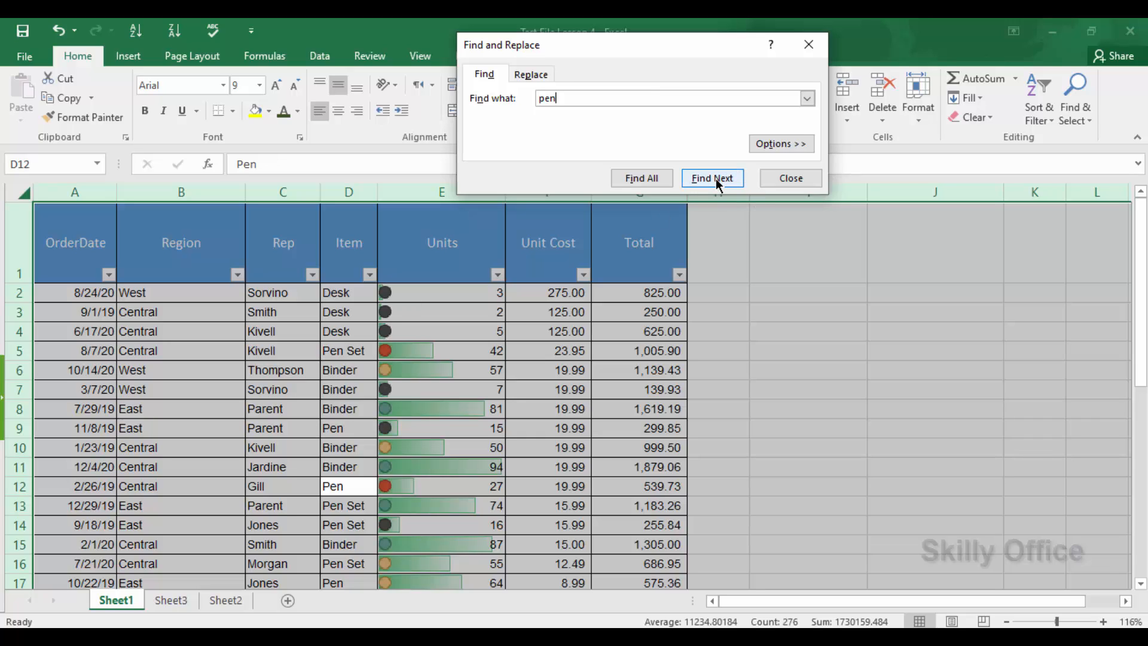
{"action": "left_click", "coordinate": [715, 178]}
{"action": "left_click", "coordinate": [716, 178]}
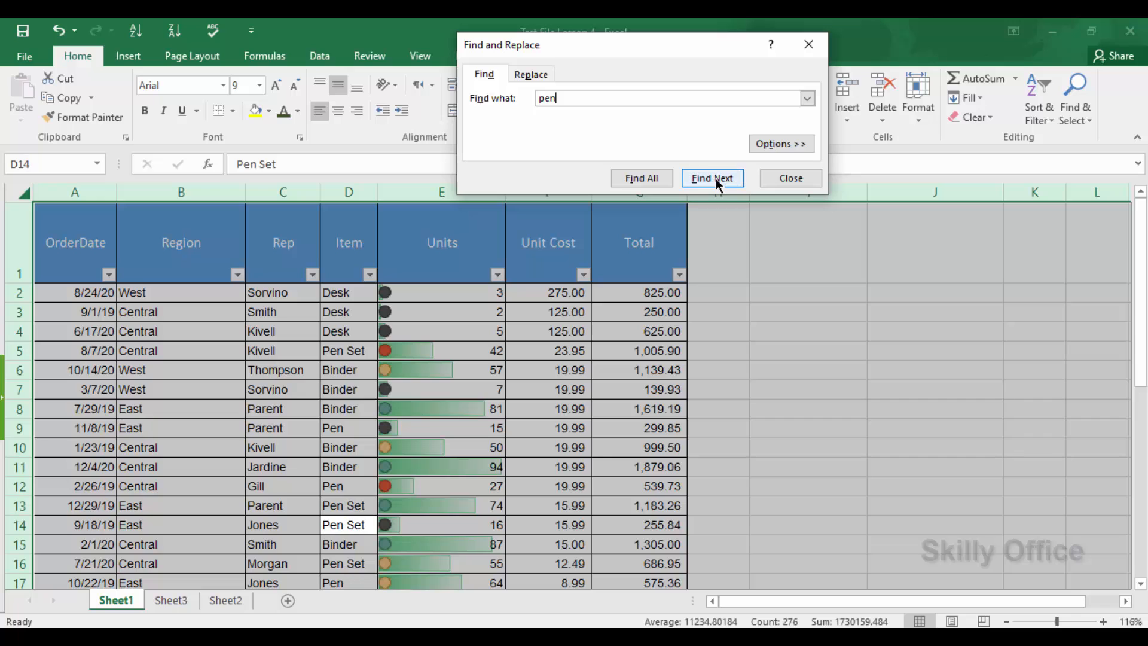
{"action": "left_click", "coordinate": [716, 178]}
{"action": "left_click", "coordinate": [716, 178]}
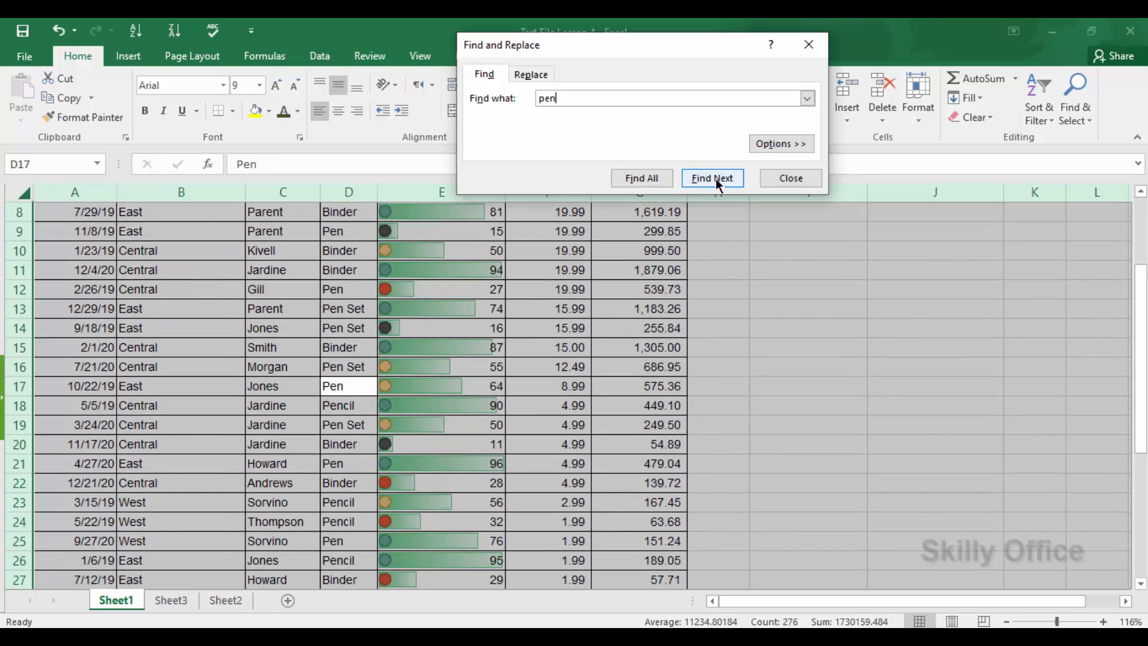
{"action": "left_click", "coordinate": [715, 178]}
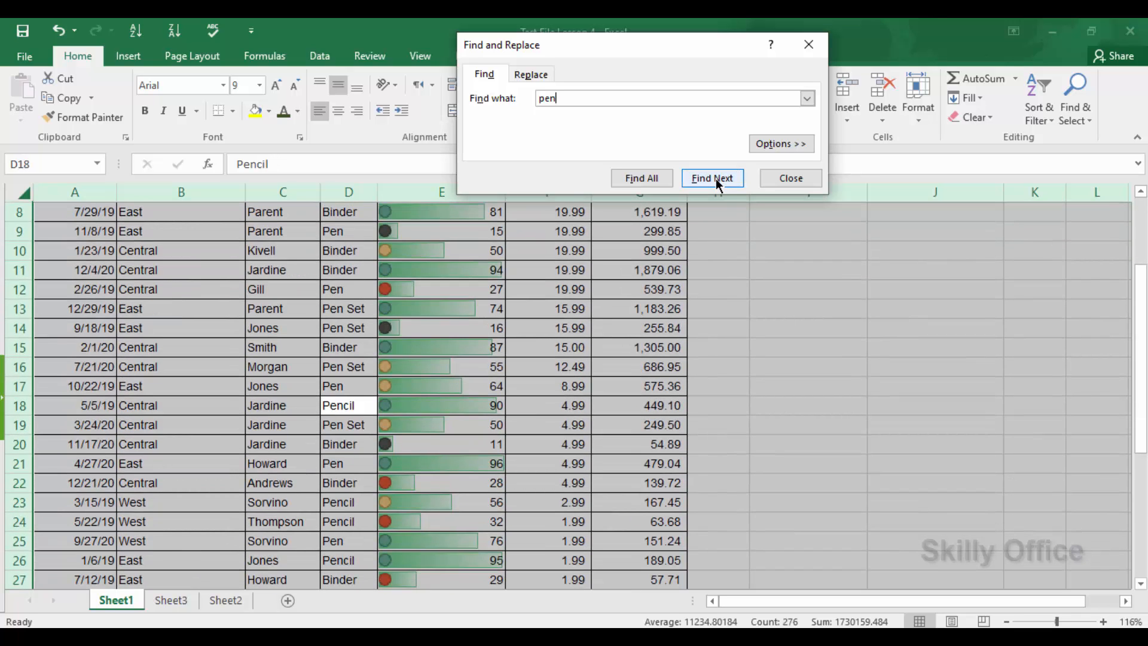
{"action": "left_click", "coordinate": [716, 178]}
{"action": "left_click", "coordinate": [715, 178]}
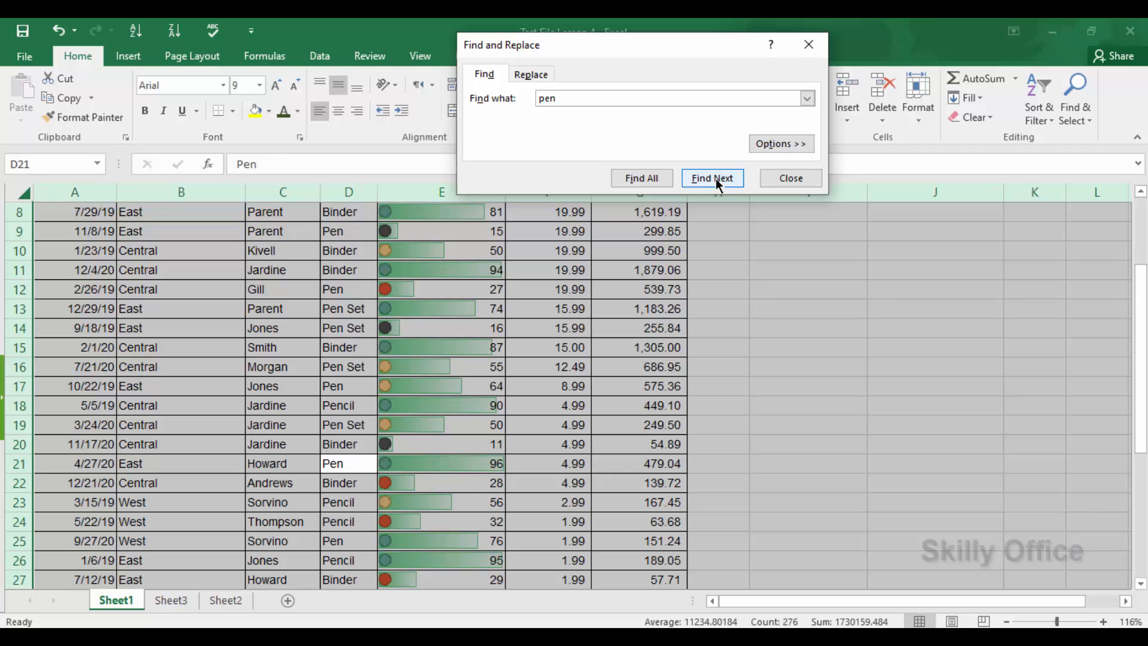
{"action": "left_click", "coordinate": [716, 178]}
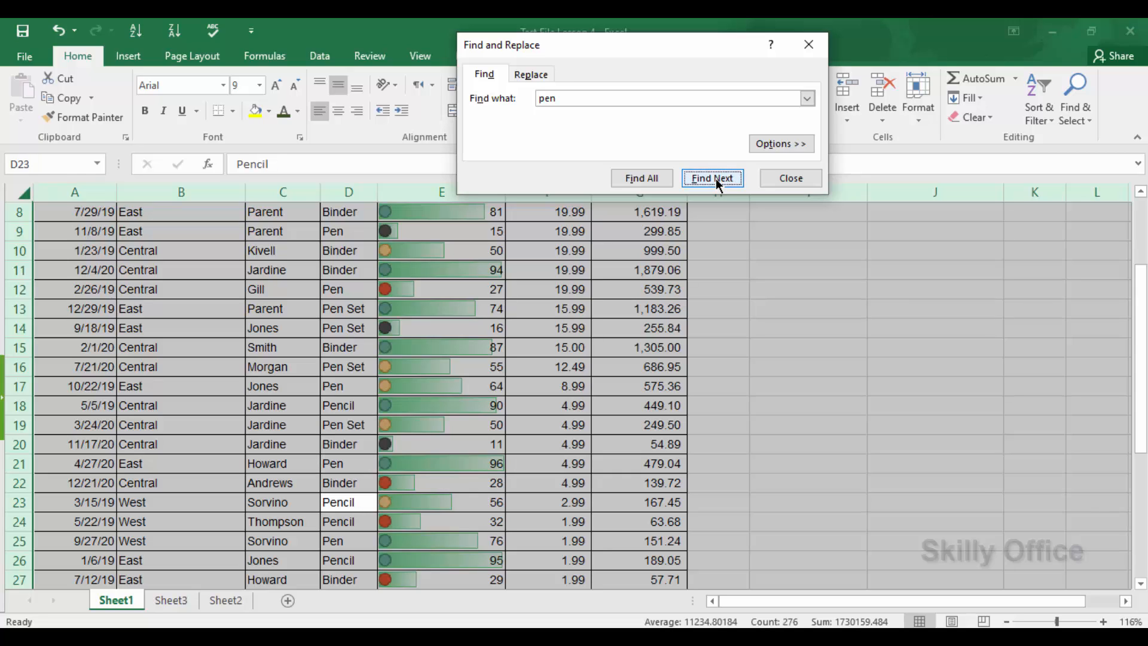
Set up a replacement with "pencil" as the search text and "pen" as the replacement text
{"action": "left_click", "coordinate": [526, 75]}
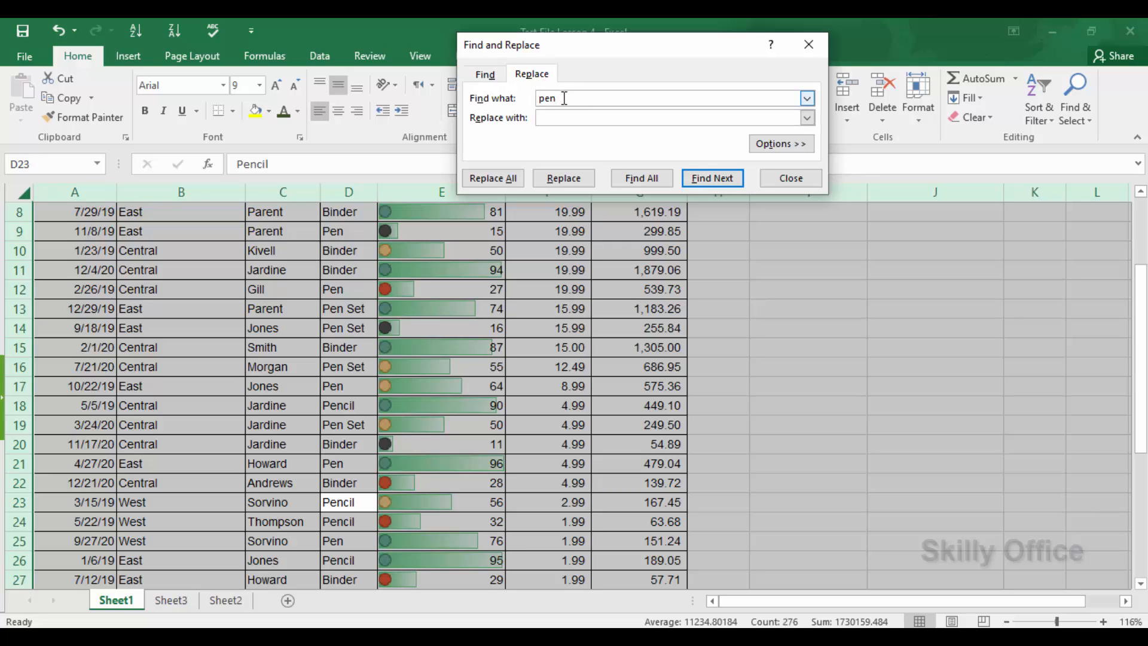
{"action": "left_click", "coordinate": [549, 118]}
{"action": "left_click", "coordinate": [565, 99]}
{"action": "key", "text": "BackSpace"}
{"action": "key", "text": "BackSpace"}
{"action": "key", "text": "BackSpace"}
{"action": "type", "text": "oencil"}
{"action": "key", "text": "BackSpace"}
{"action": "key", "text": "BackSpace"}
{"action": "key", "text": "BackSpace"}
{"action": "key", "text": "BackSpace"}
{"action": "key", "text": "BackSpace"}
{"action": "key", "text": "BackSpace"}
{"action": "type", "text": "pencil"}
{"action": "left_click", "coordinate": [583, 117]}
{"action": "type", "text": "pen"}
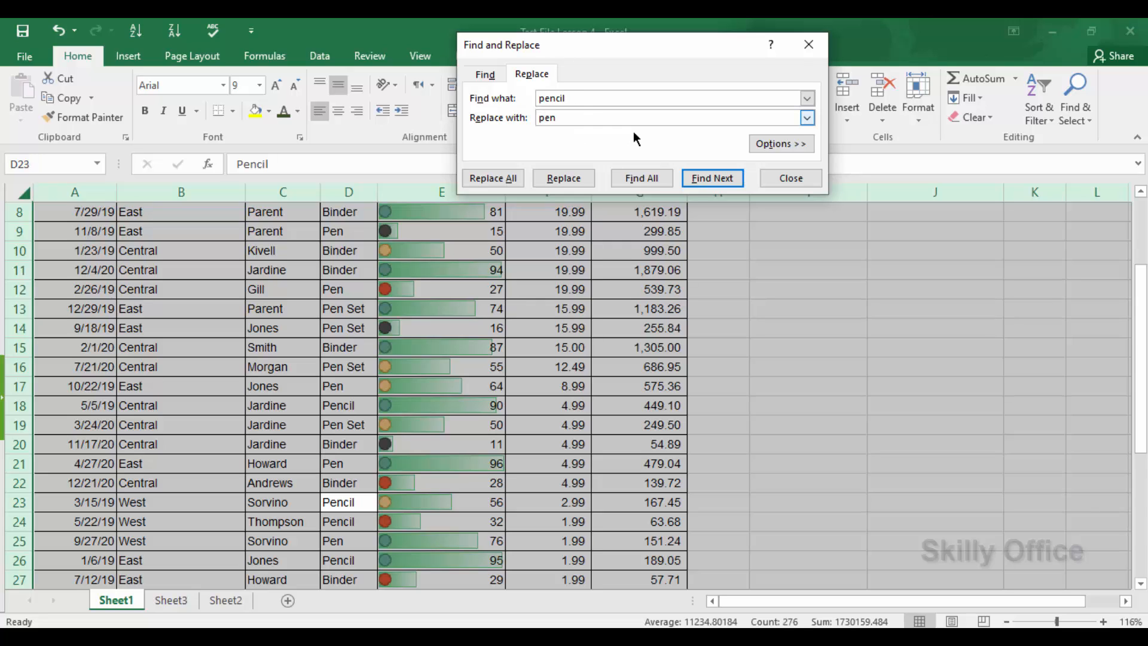
Find the next "pencil" and replace the matches in D24 and D26 with "pen" one at a time
{"action": "left_click", "coordinate": [704, 183]}
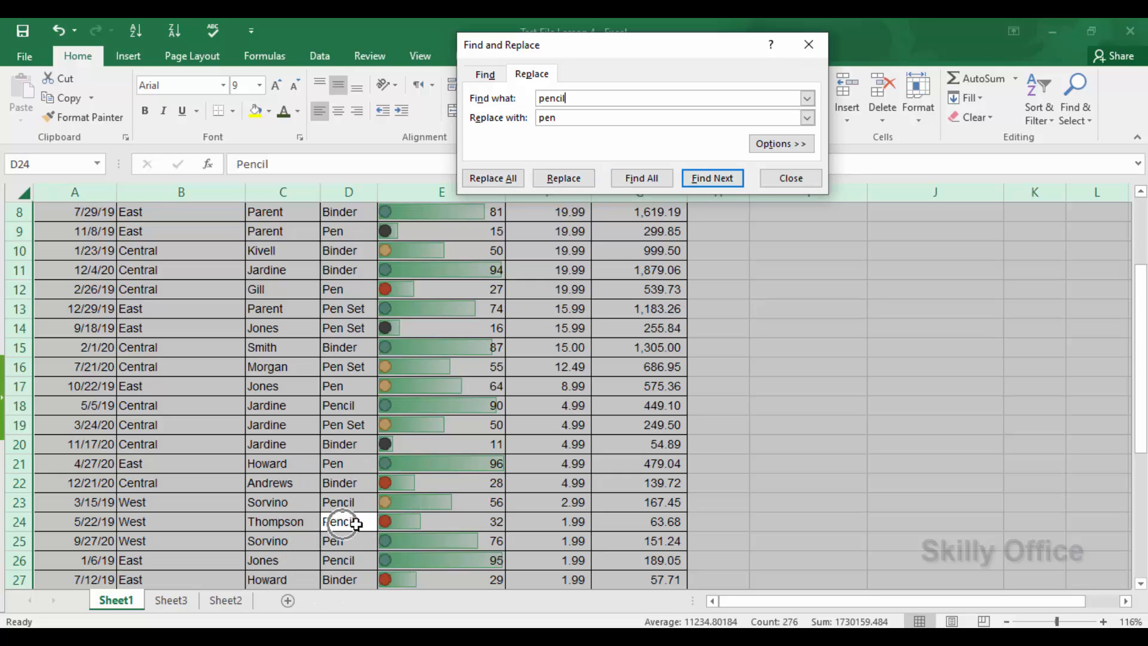
{"action": "left_click", "coordinate": [553, 178]}
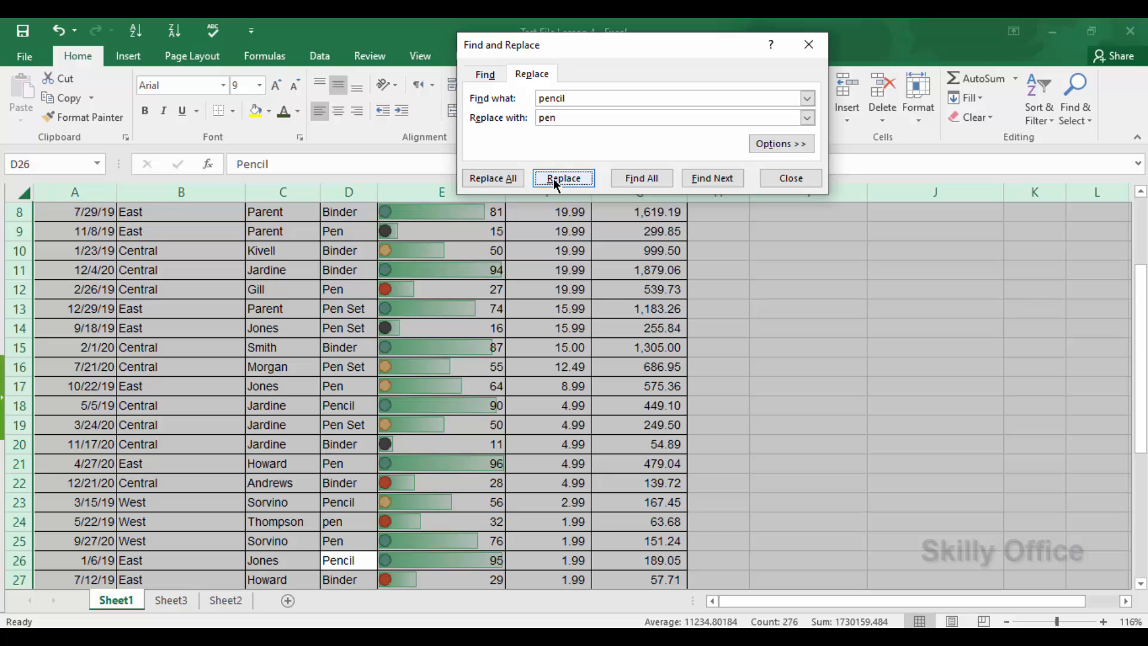
{"action": "left_click", "coordinate": [554, 178]}
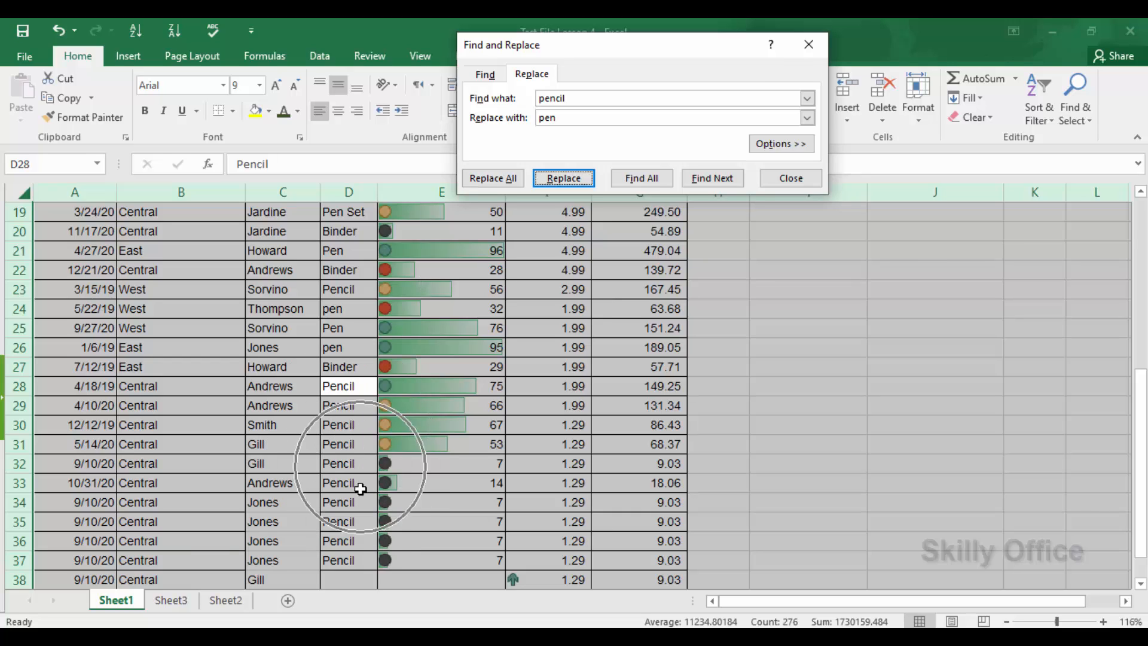
Replace all remaining occurrences of "pencil" with "pen" and close Find and Replace
{"action": "left_click", "coordinate": [483, 177]}
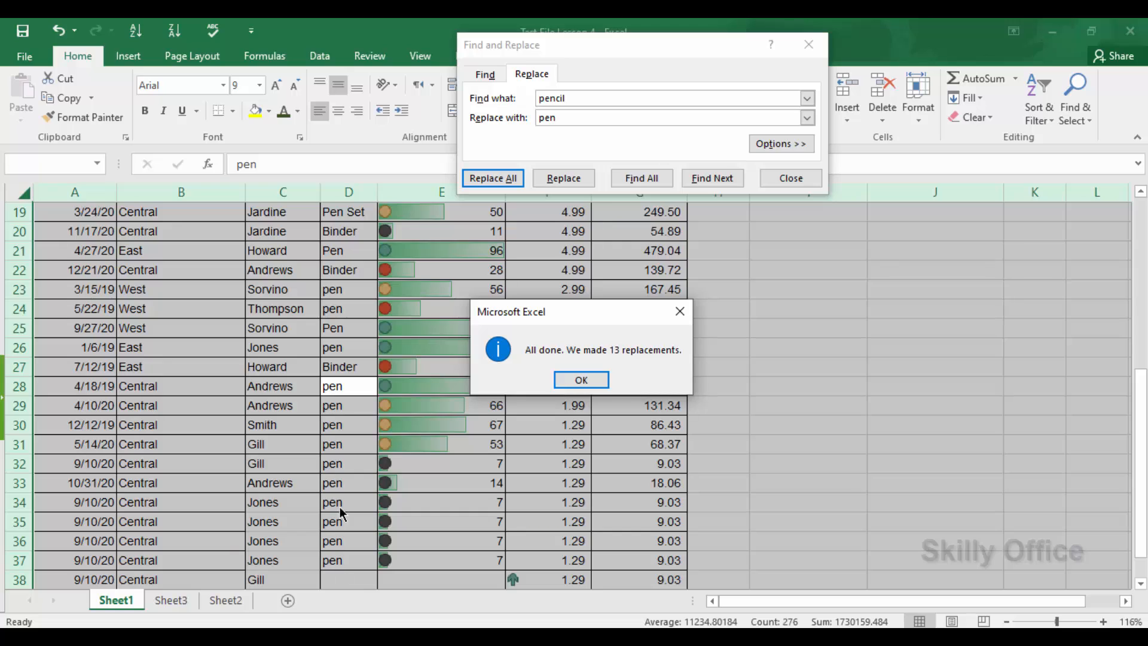
{"action": "left_click_drag", "start_coordinate": [572, 308], "coordinate": [616, 285]}
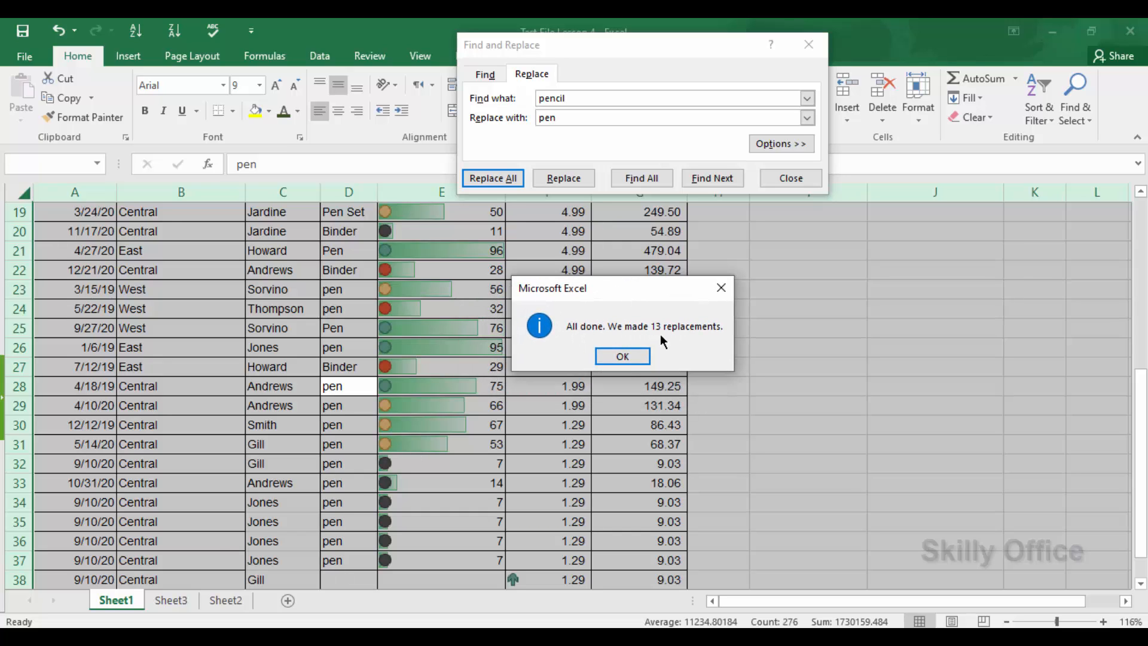
{"action": "left_click", "coordinate": [621, 356]}
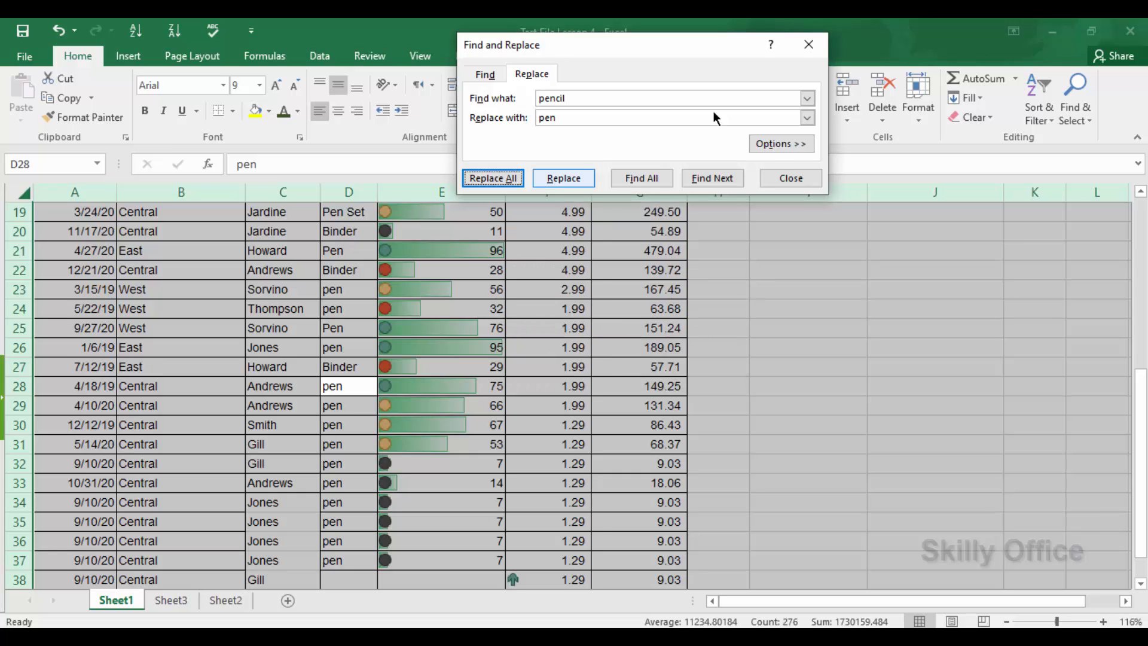
{"action": "left_click", "coordinate": [777, 174]}
{"action": "left_click", "coordinate": [1077, 123]}
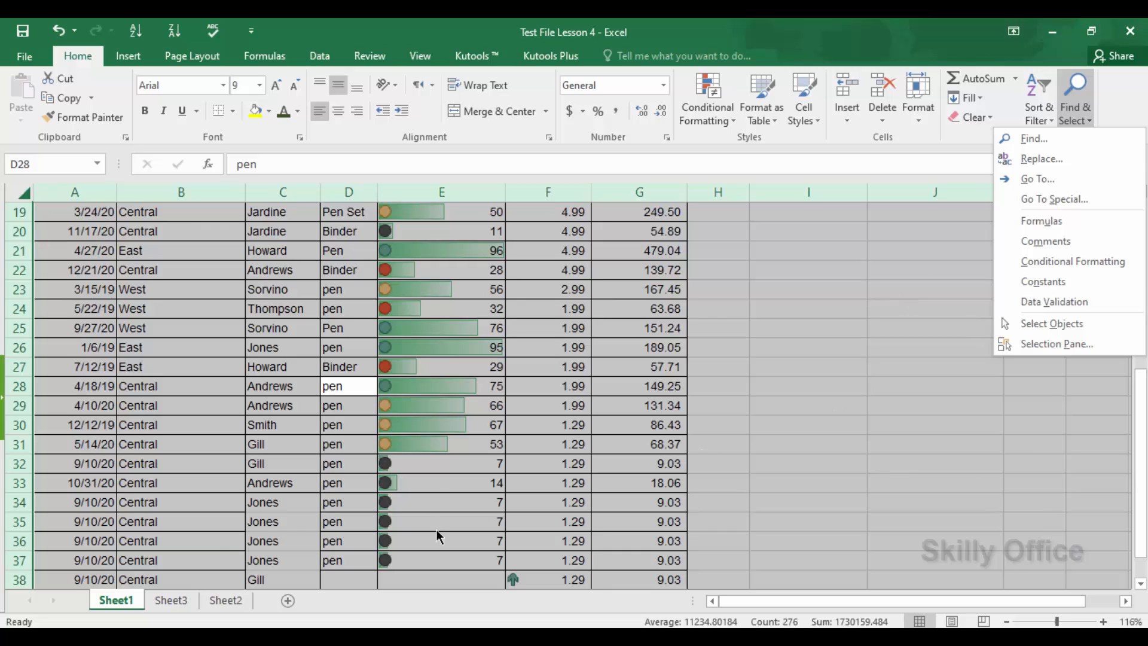
{"action": "key", "text": "Escape"}
Select the range B21:G34 by extending the selection from cell G34
{"action": "left_click", "coordinate": [615, 500]}
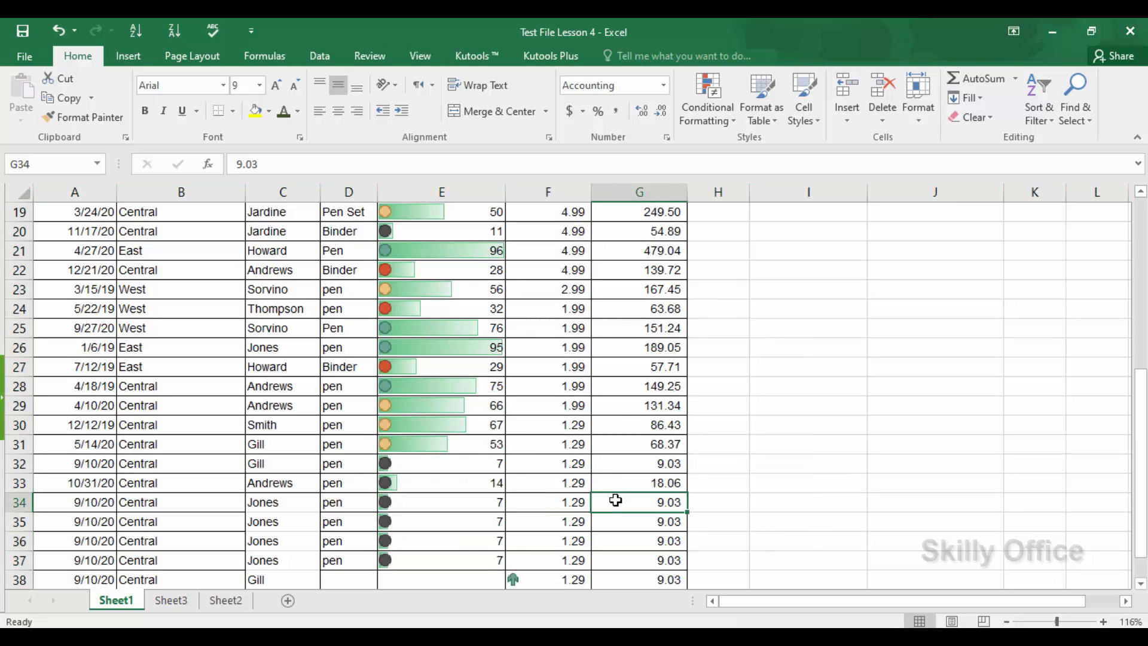
{"action": "key", "text": "shift+Left"}
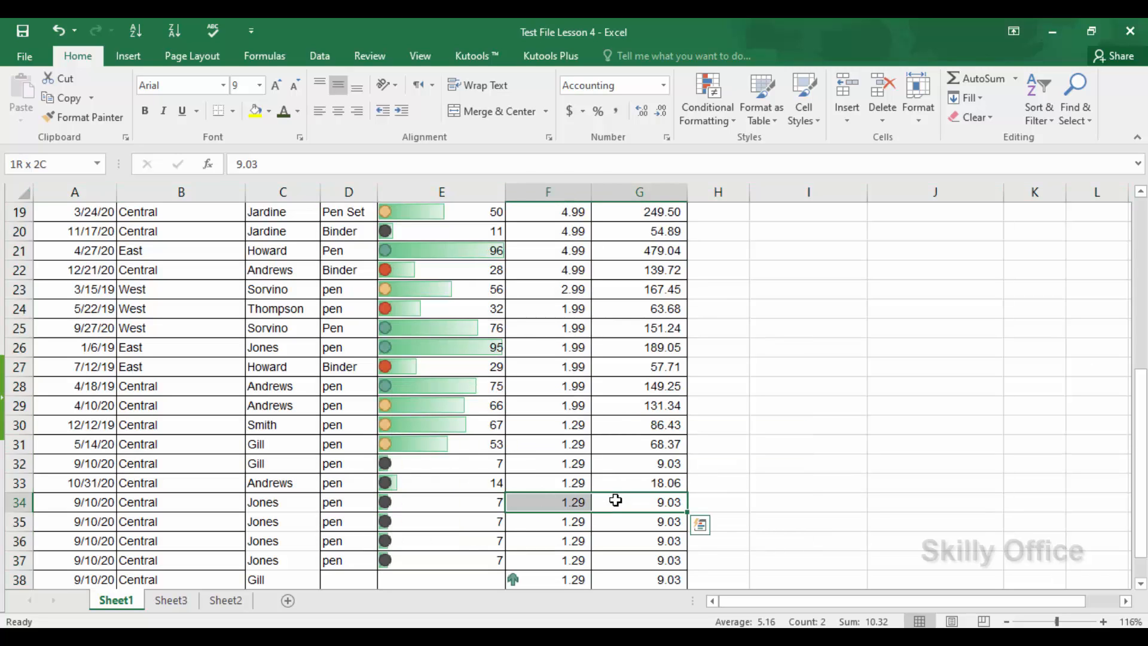
{"action": "key", "text": "shift+Left"}
{"action": "key", "text": "shift+Left"}
{"action": "key", "text": "shift+Up"}
{"action": "key", "text": "shift+Up"}
{"action": "key", "text": "shift+Up"}
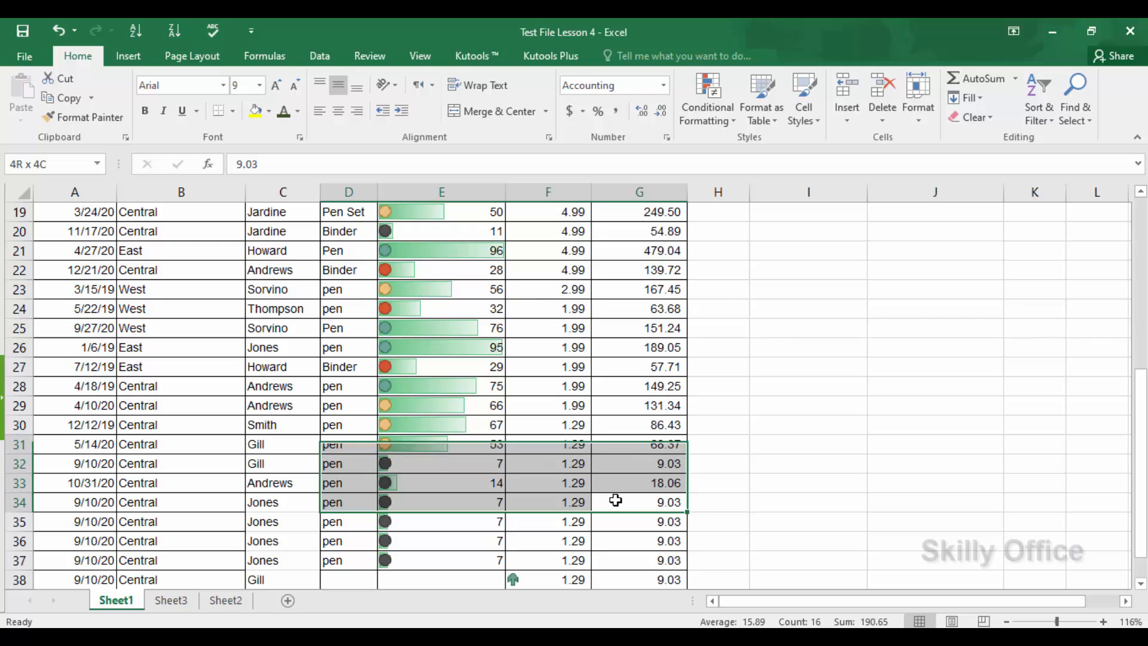
{"action": "key", "text": "shift+Up"}
{"action": "key", "text": "shift+Up"}
{"action": "key", "text": "shift+Up"}
{"action": "key", "text": "shift+Up"}
{"action": "key", "text": "shift+Up"}
{"action": "key", "text": "shift+Up"}
{"action": "key", "text": "shift+Up"}
{"action": "key", "text": "shift+Up"}
{"action": "key", "text": "shift+Up"}
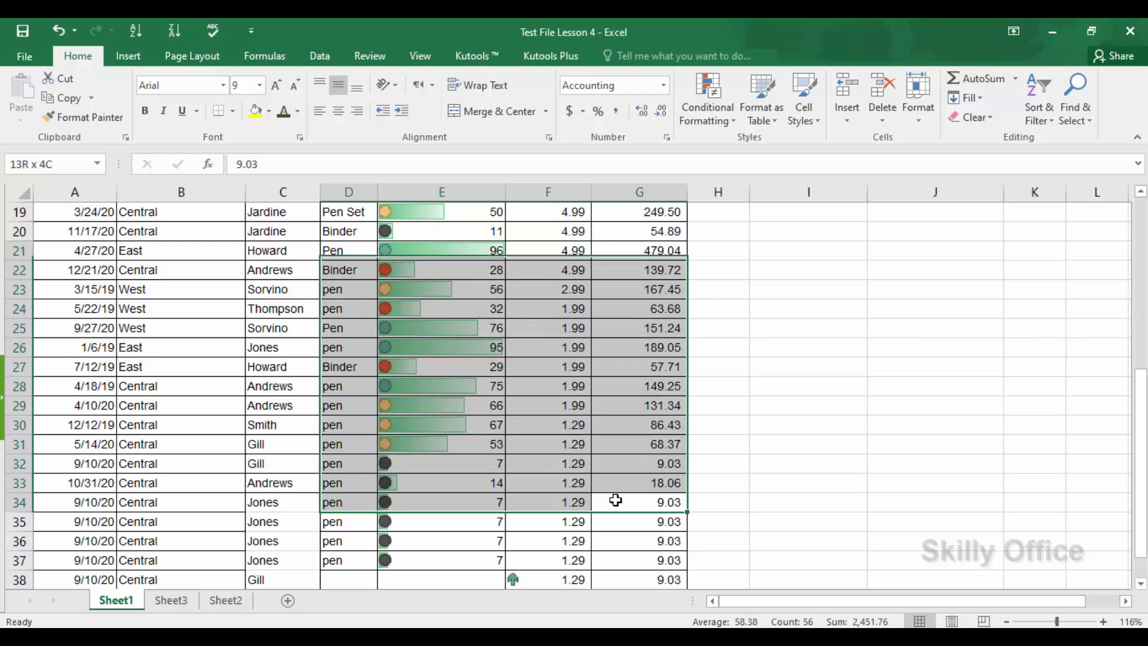
{"action": "key", "text": "shift+Up"}
{"action": "key", "text": "shift+Left"}
{"action": "key", "text": "shift+Left"}
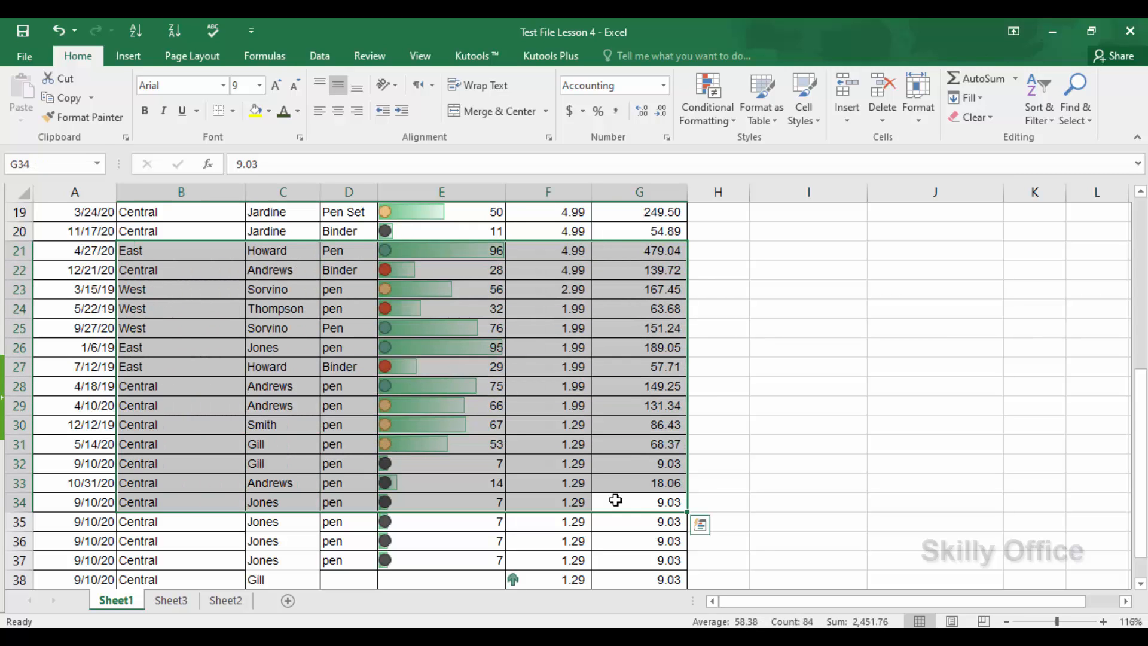
Starting from cell A34, extend the selection across to column G and up through the table rows above
{"action": "key", "text": "Left"}
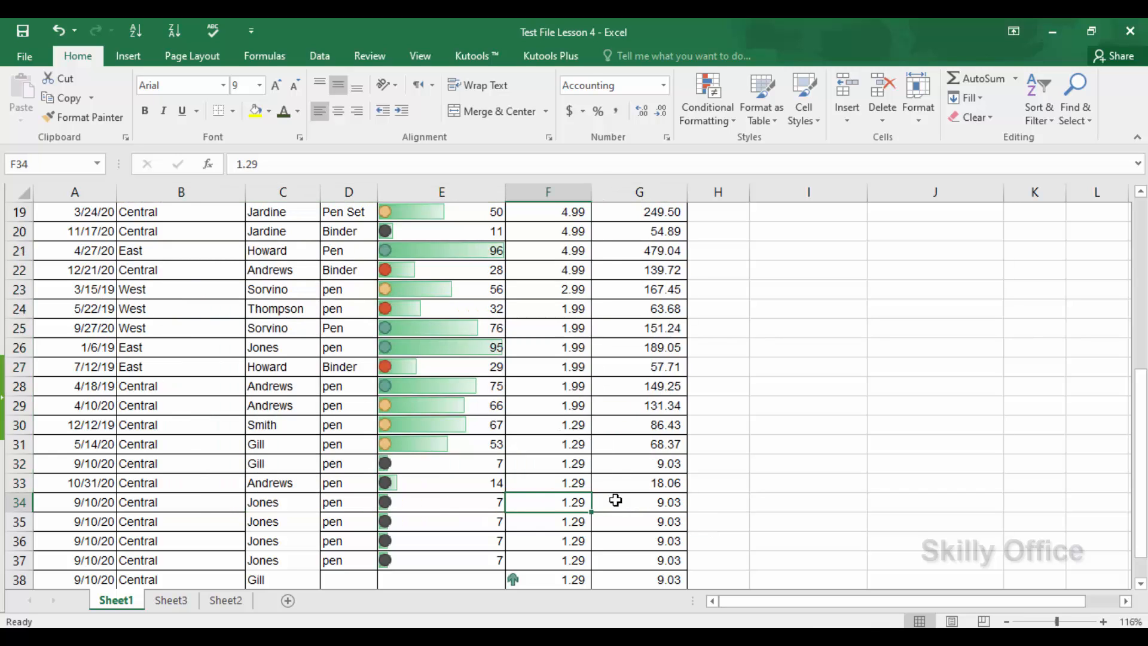
{"action": "key", "text": "Left"}
{"action": "key", "text": "Left"}
{"action": "key", "text": "Left"}
{"action": "key", "text": "Left"}
{"action": "key", "text": "Left"}
{"action": "key", "text": "shift+Right"}
{"action": "key", "text": "shift+Right"}
{"action": "key", "text": "shift+Right"}
{"action": "key", "text": "shift+Right"}
{"action": "key", "text": "shift+Right"}
{"action": "key", "text": "shift+Right"}
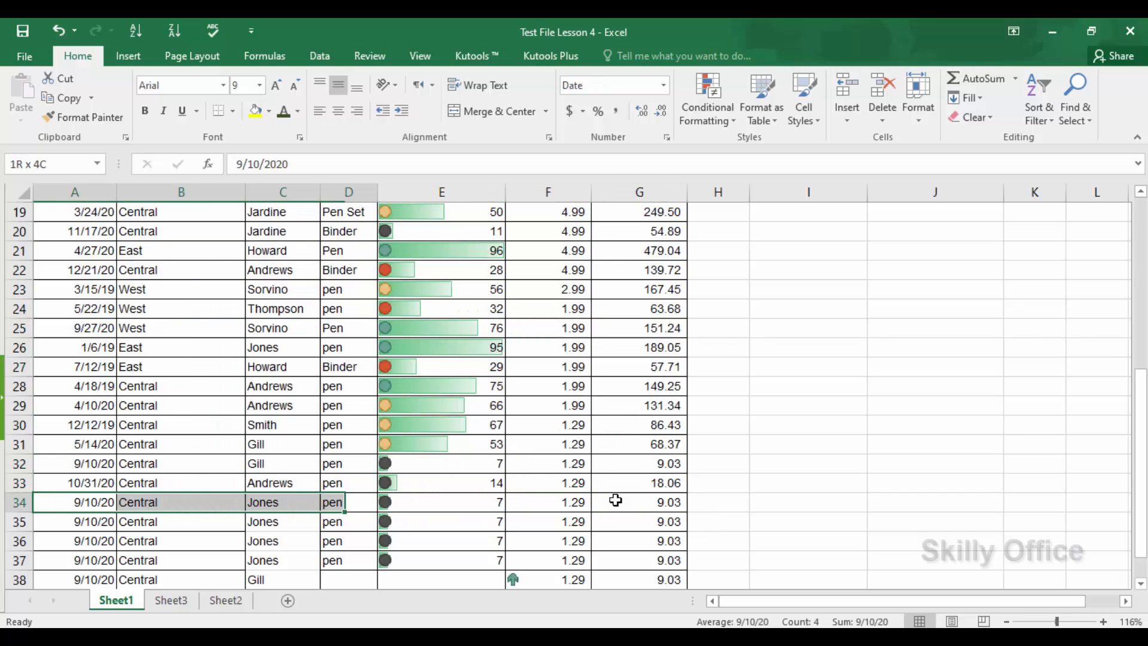
{"action": "key", "text": "shift+Up"}
{"action": "key", "text": "shift+Up"}
{"action": "key", "text": "shift+Up"}
{"action": "key", "text": "shift+Up"}
{"action": "key", "text": "shift+Up"}
{"action": "key", "text": "shift+Up"}
{"action": "key", "text": "shift+Up"}
{"action": "key", "text": "shift+Up"}
{"action": "key", "text": "shift+Up"}
{"action": "key", "text": "shift+Up"}
{"action": "key", "text": "shift+Up"}
{"action": "key", "text": "shift+Up"}
{"action": "key", "text": "shift+Up"}
{"action": "key", "text": "shift+Up"}
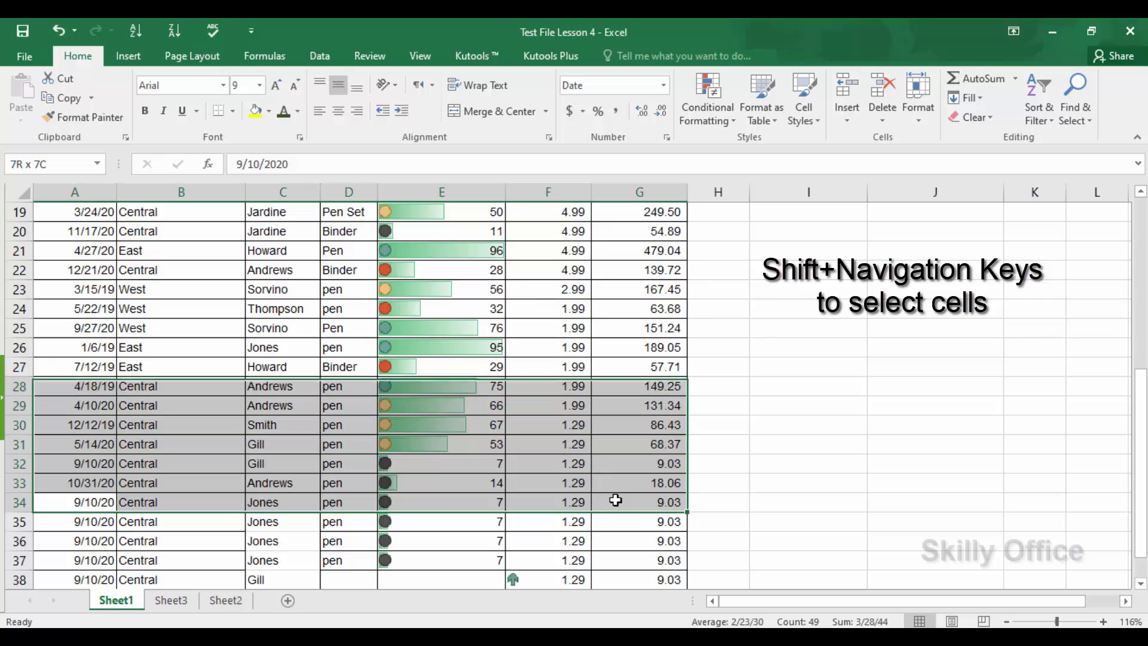
{"action": "key", "text": "shift+Up"}
{"action": "key", "text": "shift+Up"}
{"action": "key", "text": "shift+Up"}
{"action": "key", "text": "shift+Up"}
{"action": "key", "text": "shift+Up"}
{"action": "key", "text": "shift+Up"}
{"action": "key", "text": "shift+Up"}
{"action": "key", "text": "shift+Up"}
{"action": "key", "text": "shift+Up"}
{"action": "key", "text": "shift+Up"}
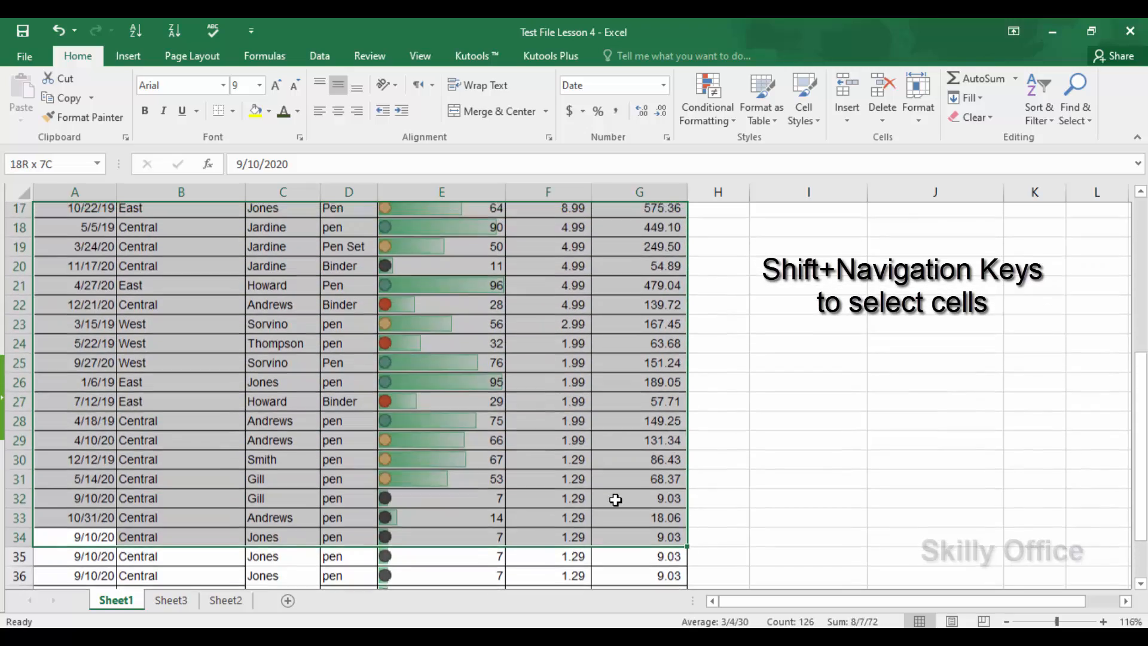
{"action": "key", "text": "shift+Up"}
{"action": "key", "text": "shift+Up"}
{"action": "key", "text": "shift+Up"}
{"action": "key", "text": "shift+Up"}
{"action": "key", "text": "shift+Up"}
{"action": "key", "text": "shift+Up"}
{"action": "key", "text": "shift+Up"}
{"action": "key", "text": "shift+Up"}
{"action": "key", "text": "shift+Up"}
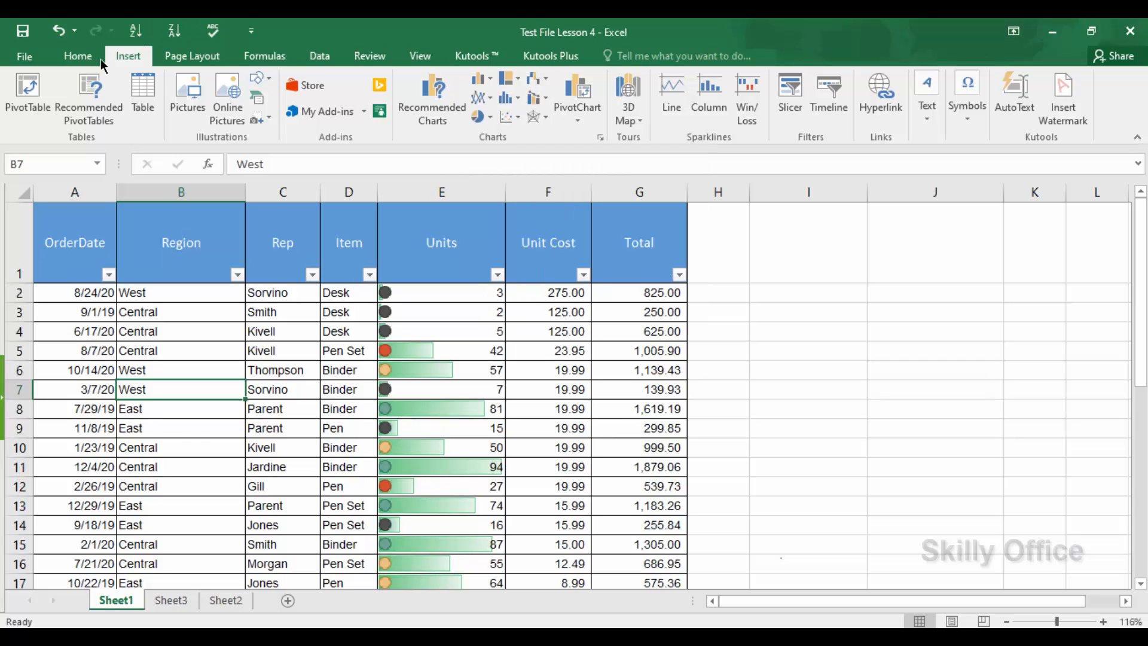
{"action": "left_click", "coordinate": [177, 58]}
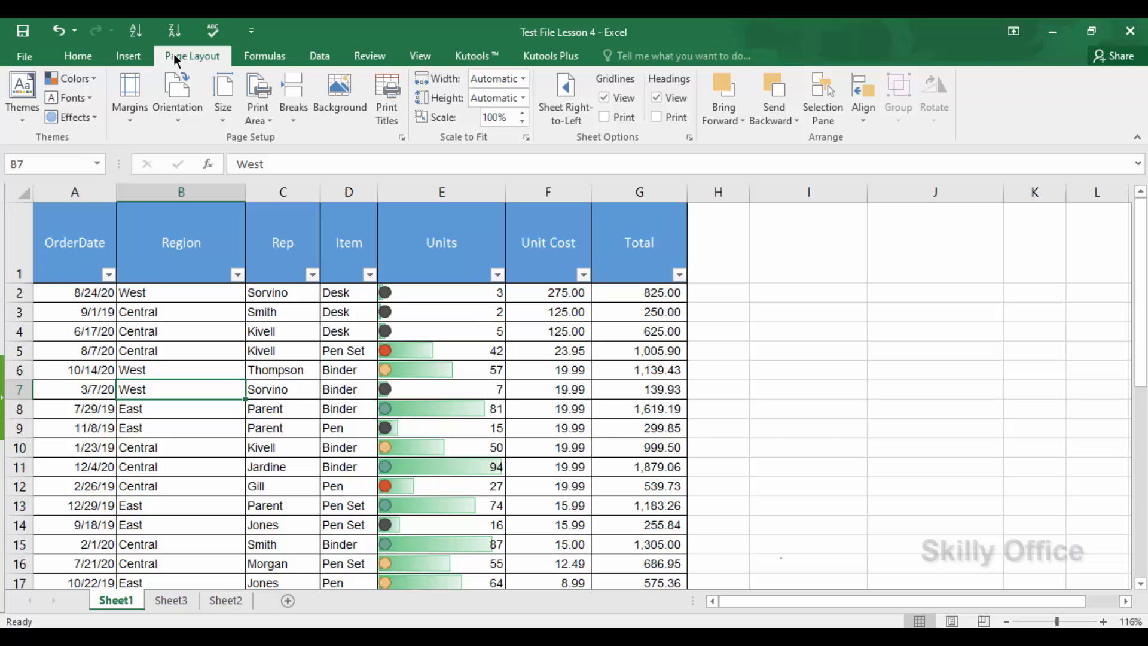